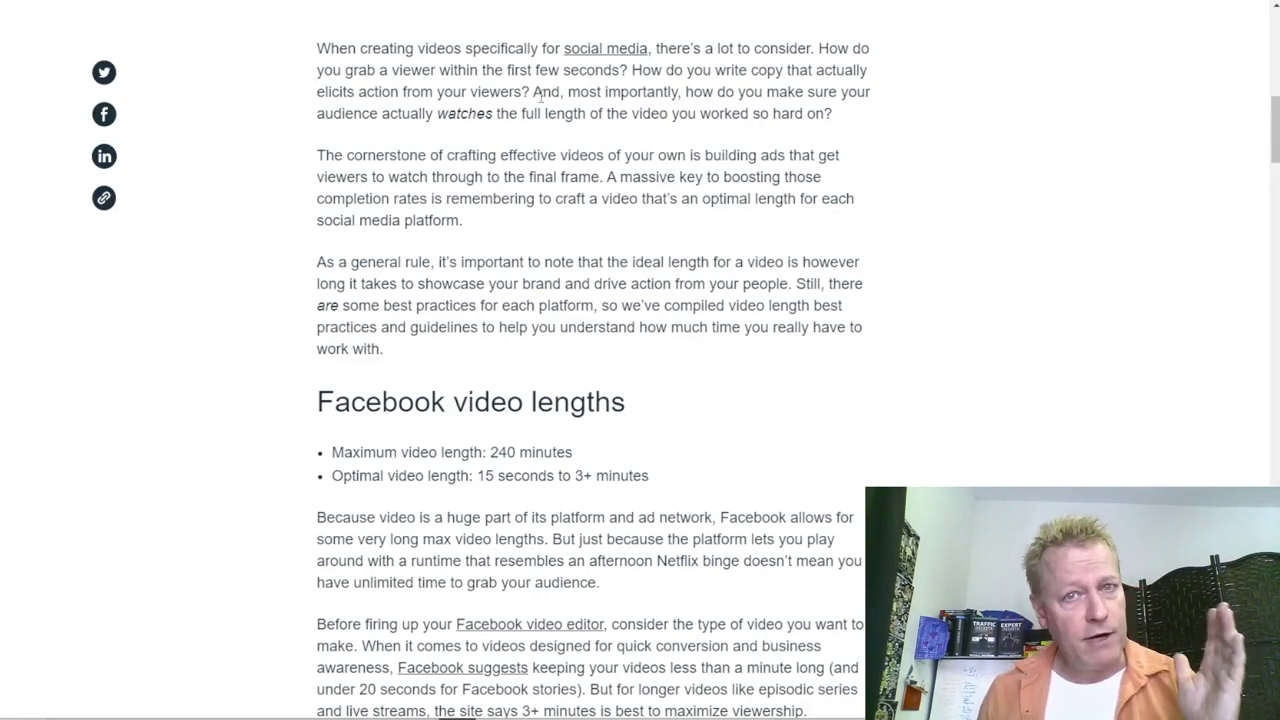
- Mark Facebook's 240-minute and IGTV's 10-minute maximum video lengths in the article
scroll(540, 96, "down", 3)
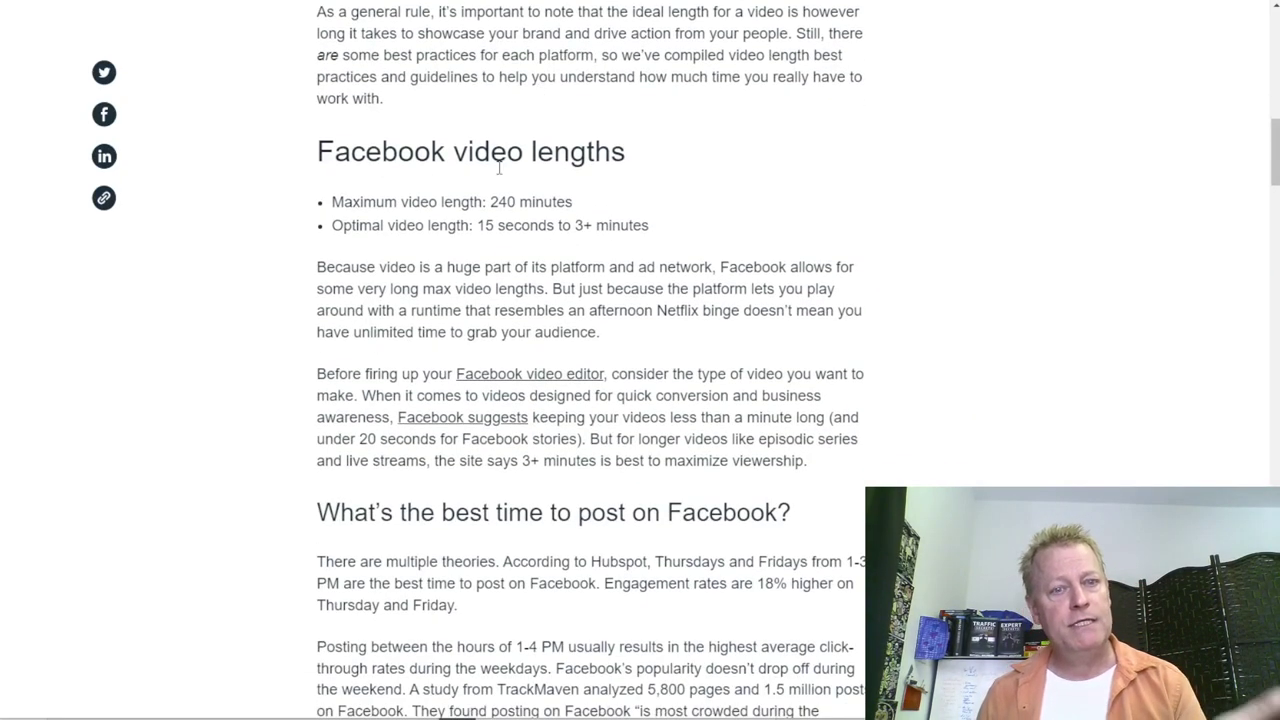
double_click(502, 203)
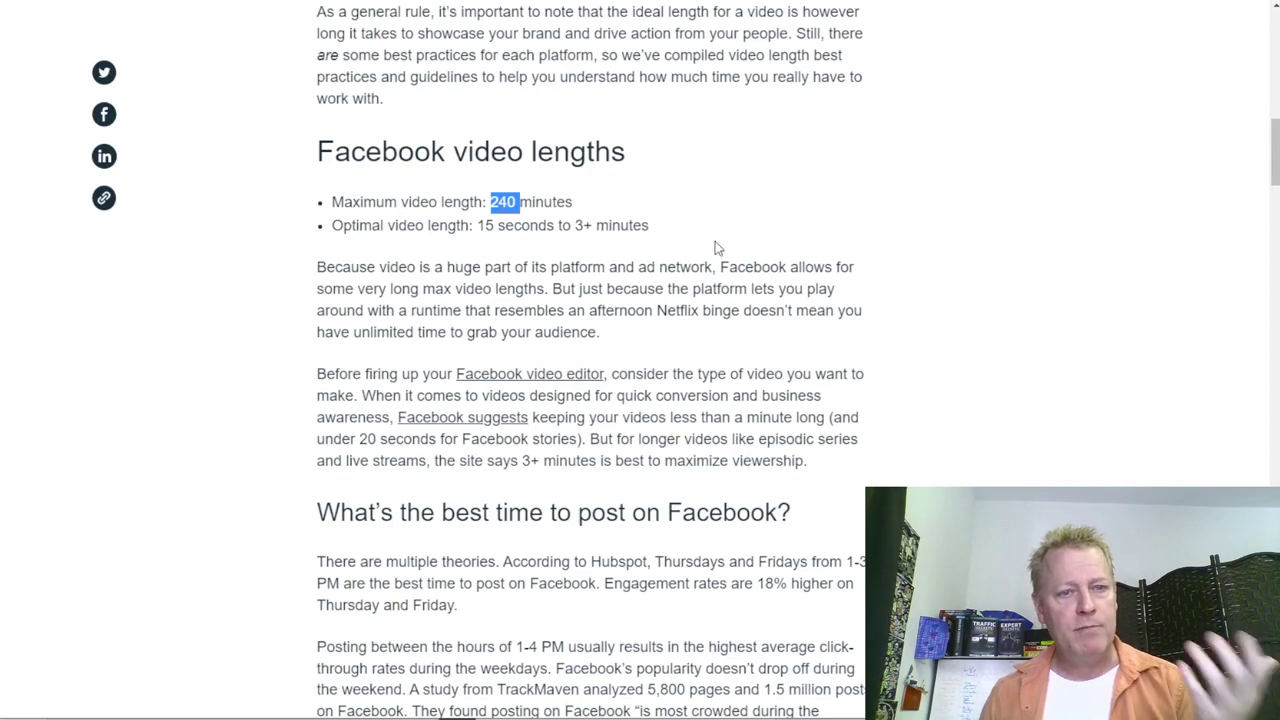
scroll(715, 245, "down", 8)
scroll(614, 341, "down", 3)
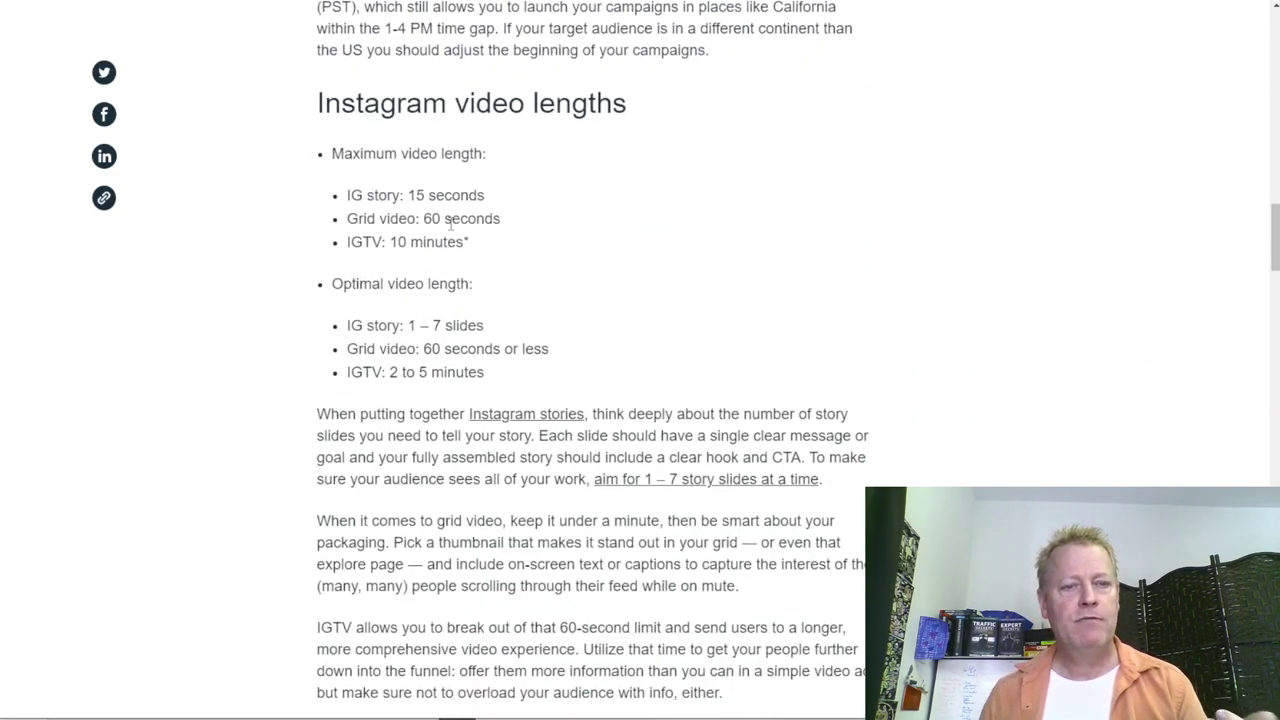
double_click(400, 242)
- Mark Twitter's 140-second and LinkedIn's 10-minute limits, then return to the Twitter section
scroll(674, 331, "down", 10)
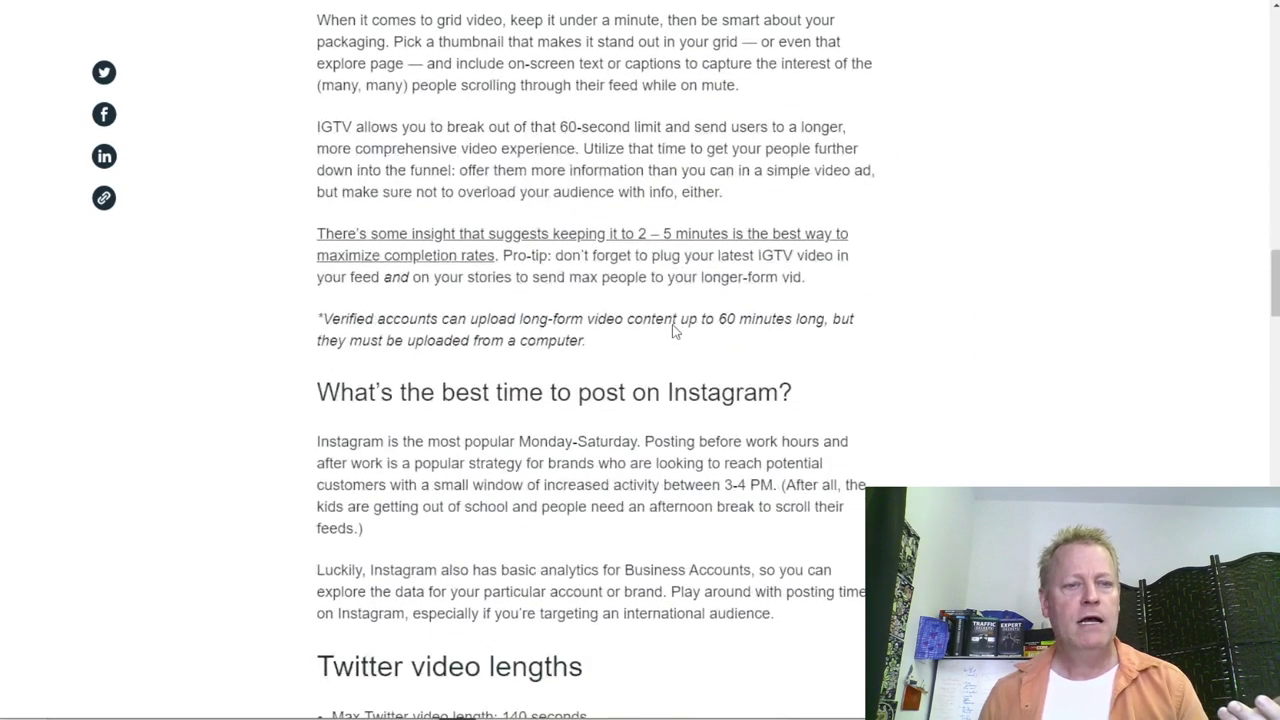
double_click(518, 300)
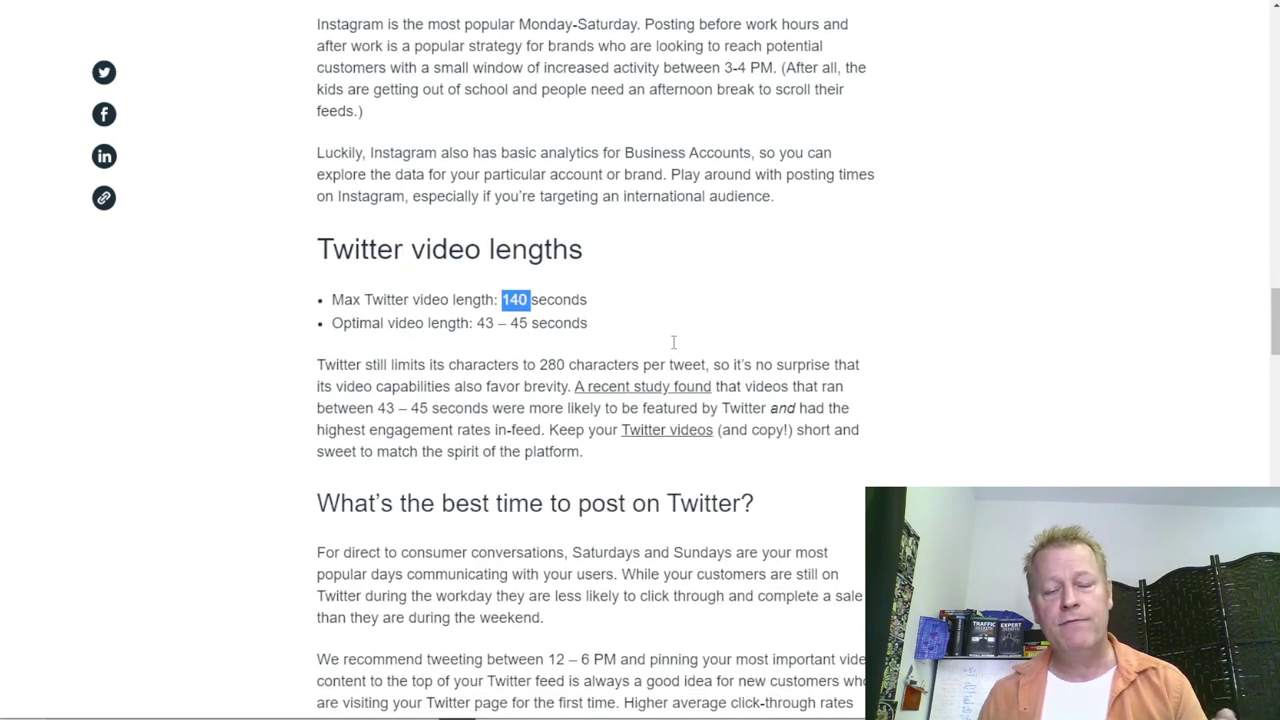
scroll(799, 360, "down", 5)
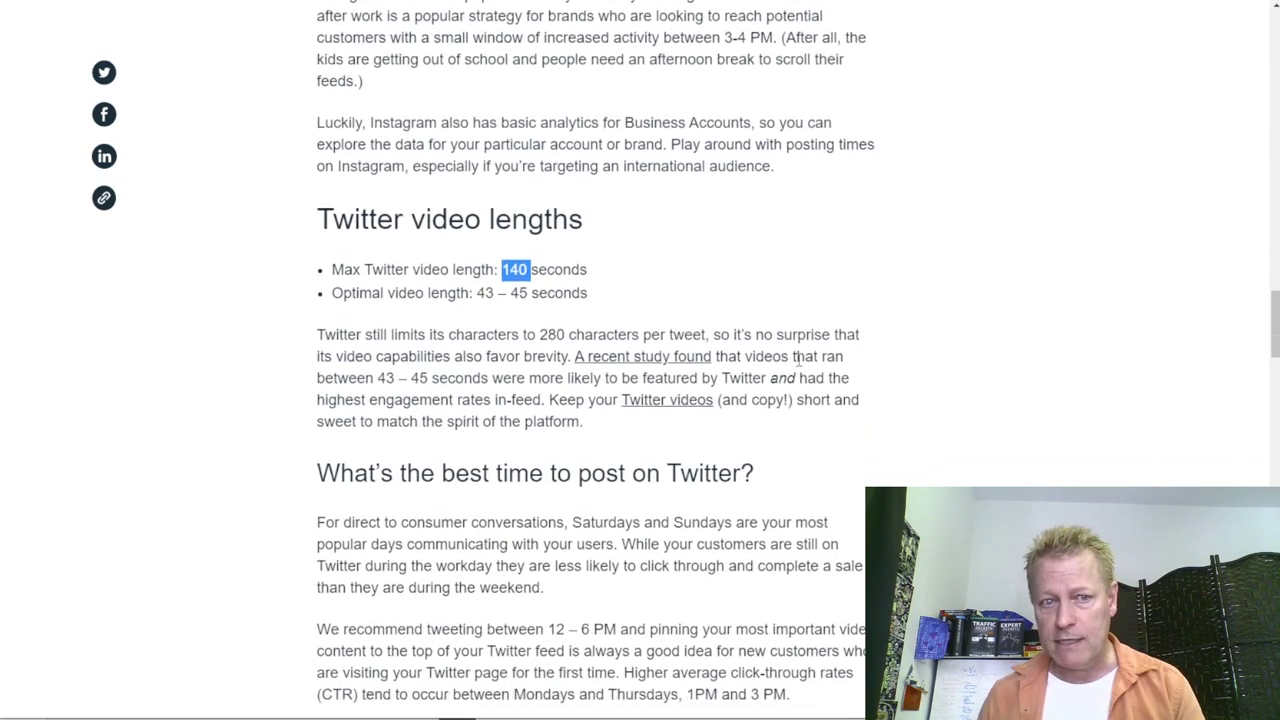
scroll(799, 366, "down", 3)
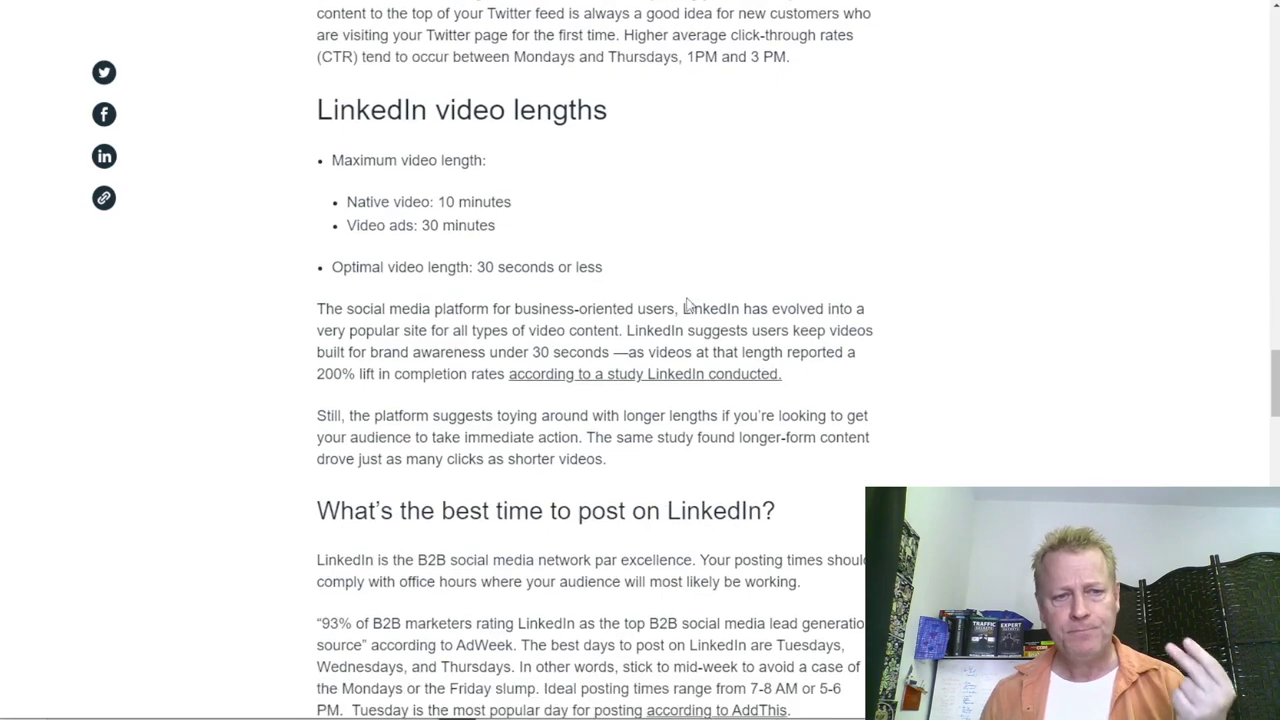
double_click(441, 202)
scroll(645, 437, "down", 9)
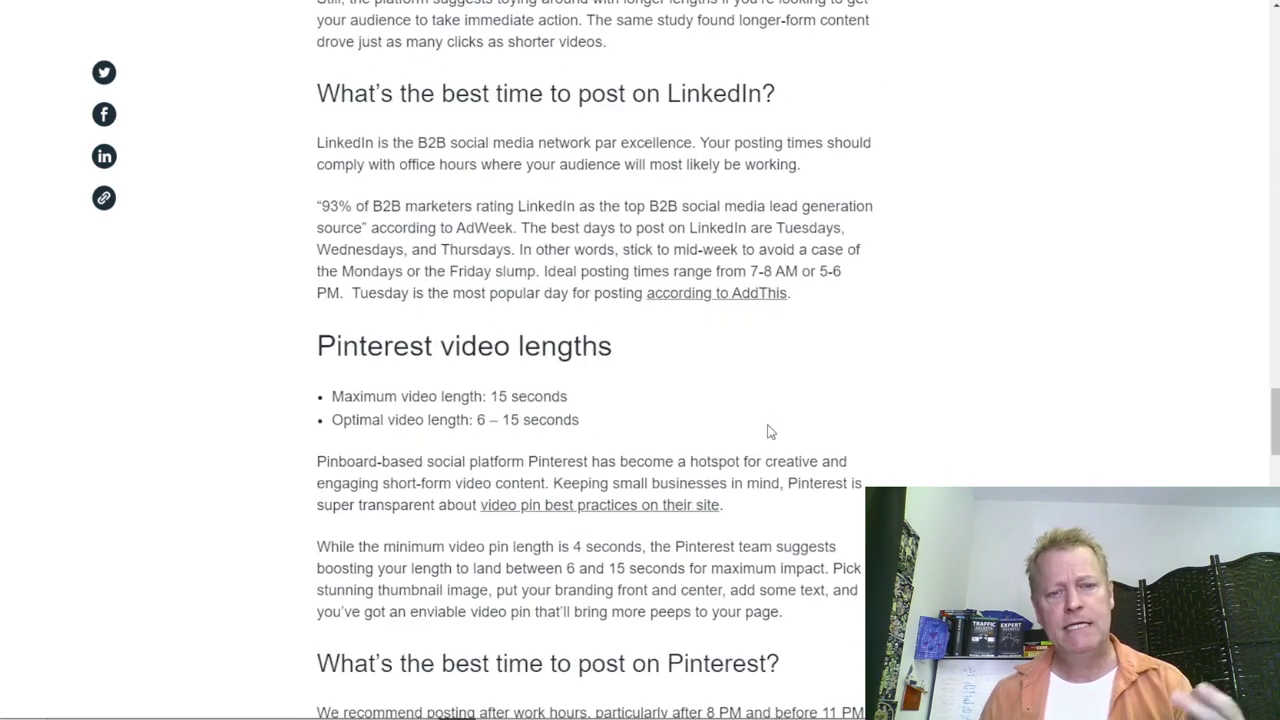
scroll(645, 437, "down", 13)
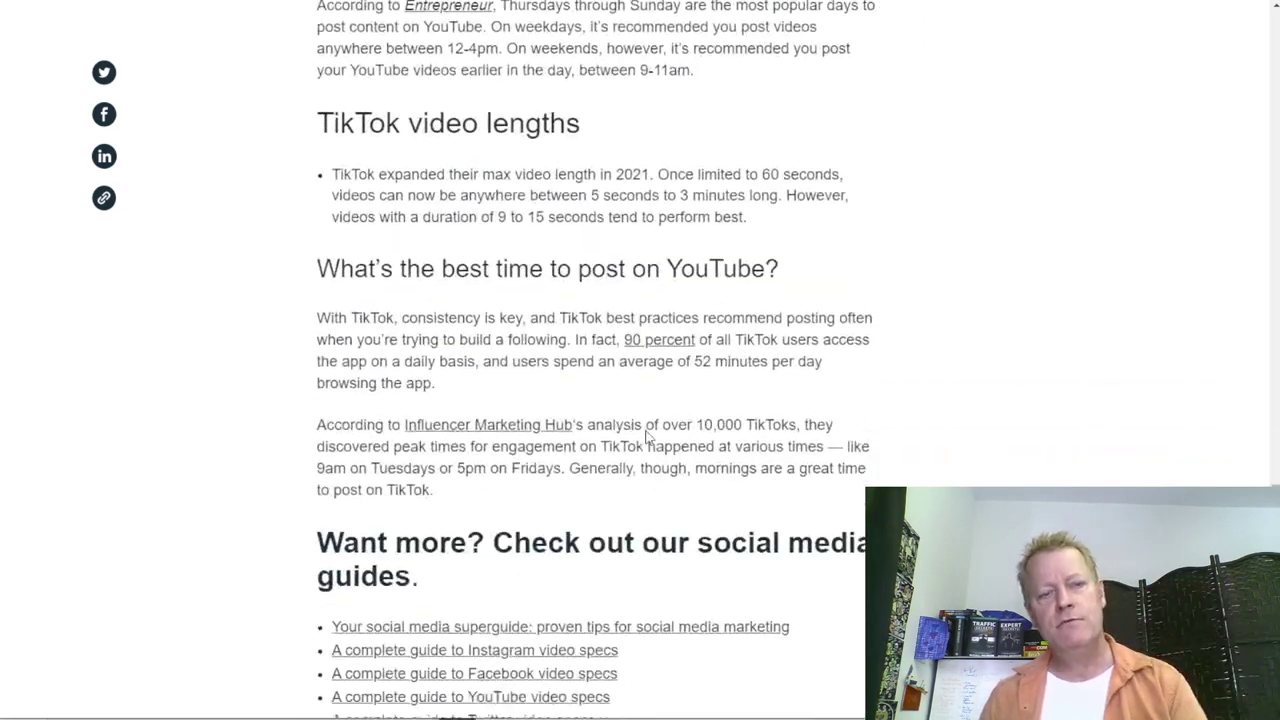
scroll(645, 437, "up", 20)
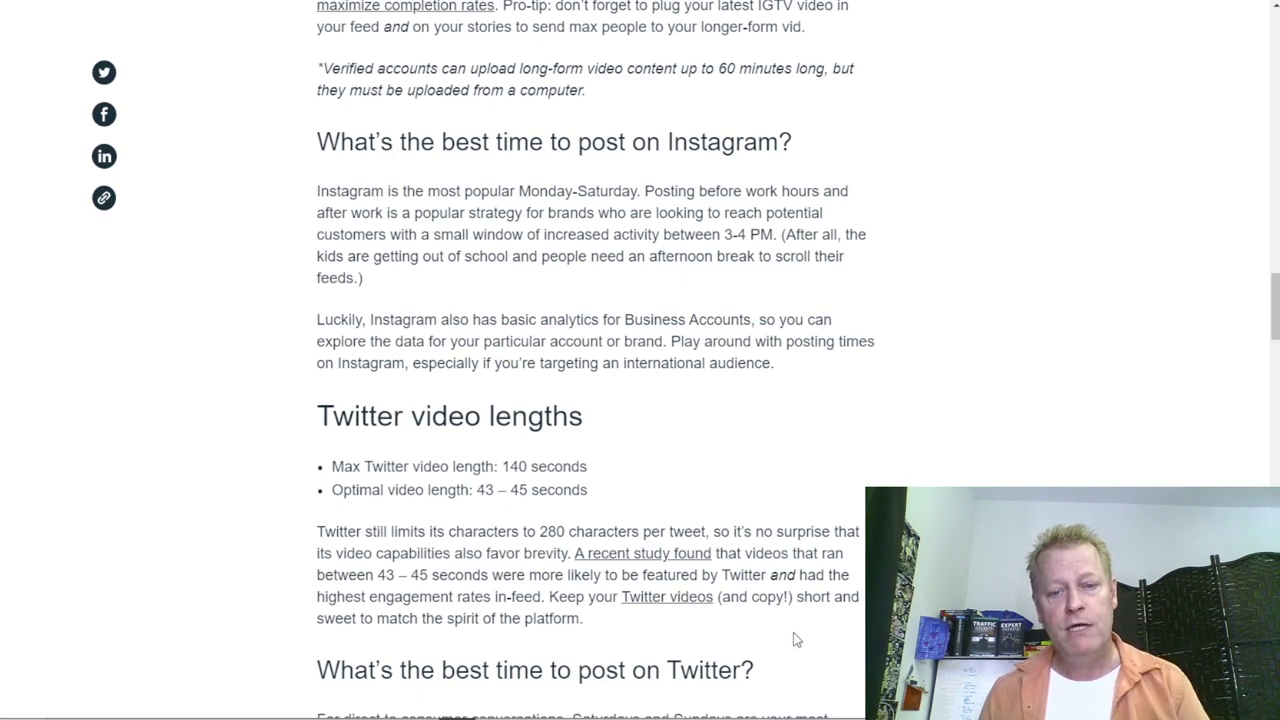
key("alt+Tab")
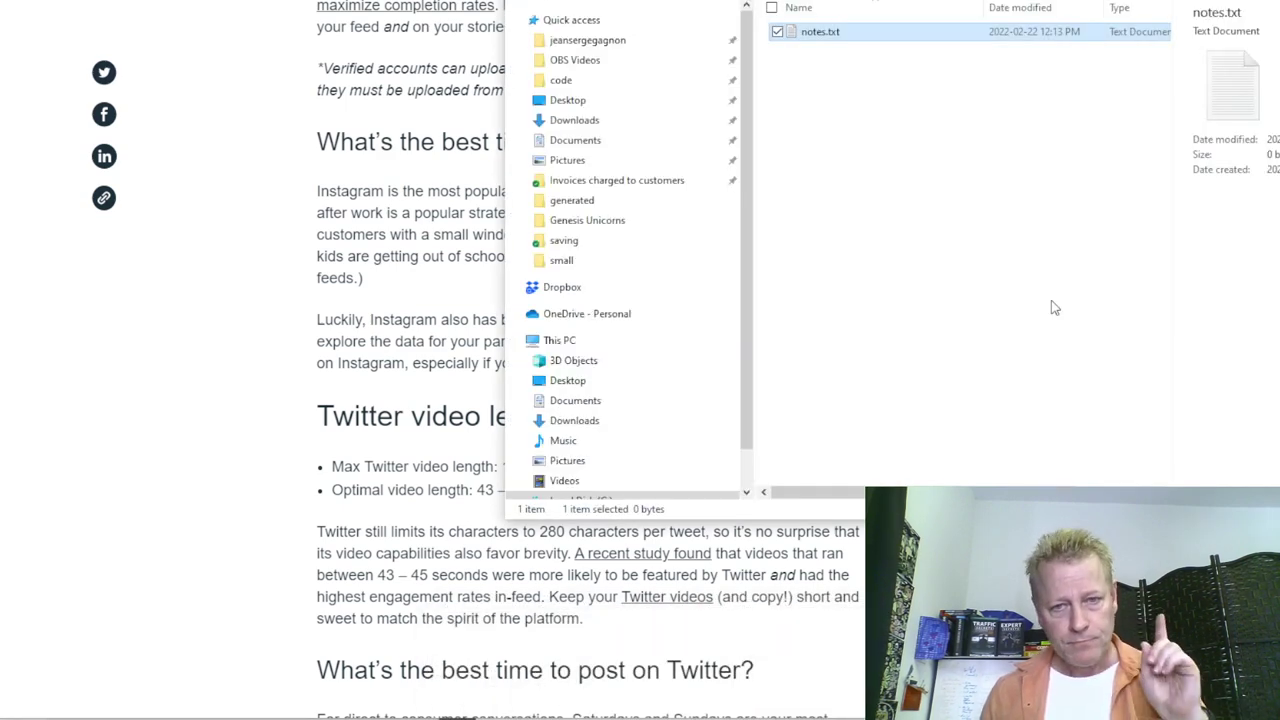
key("alt+Tab")
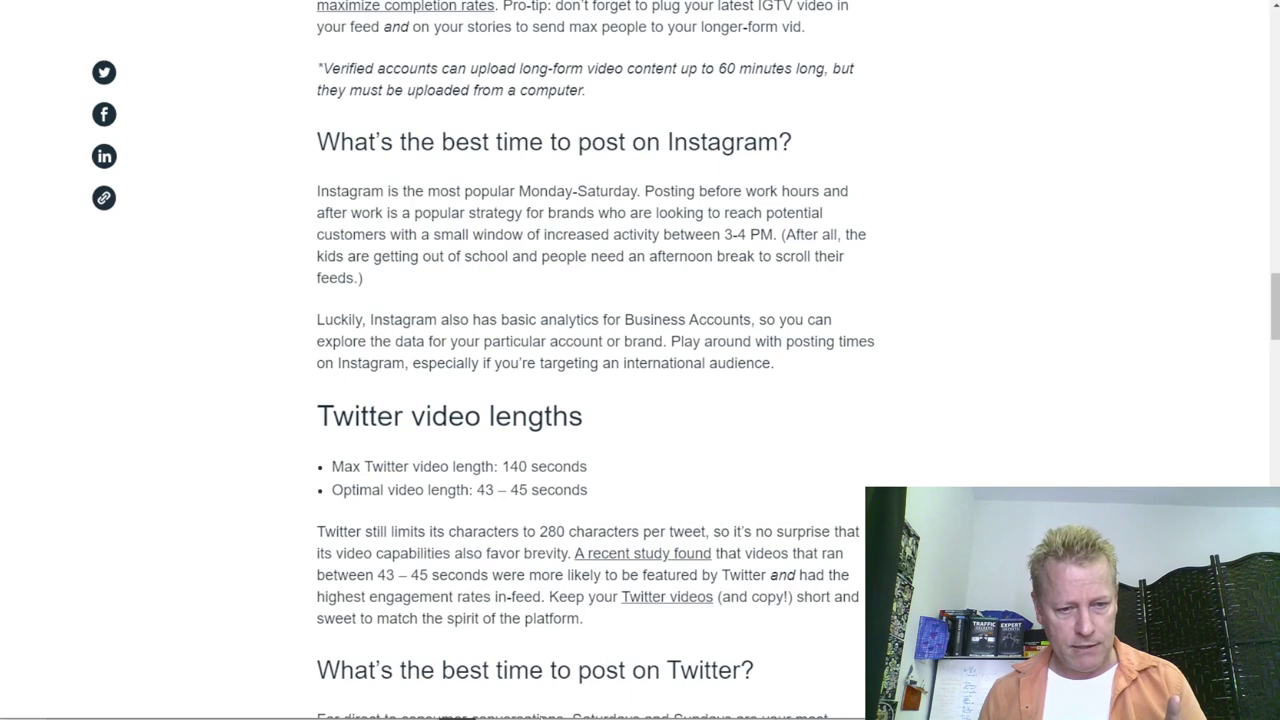
mouse_move(650, 719)
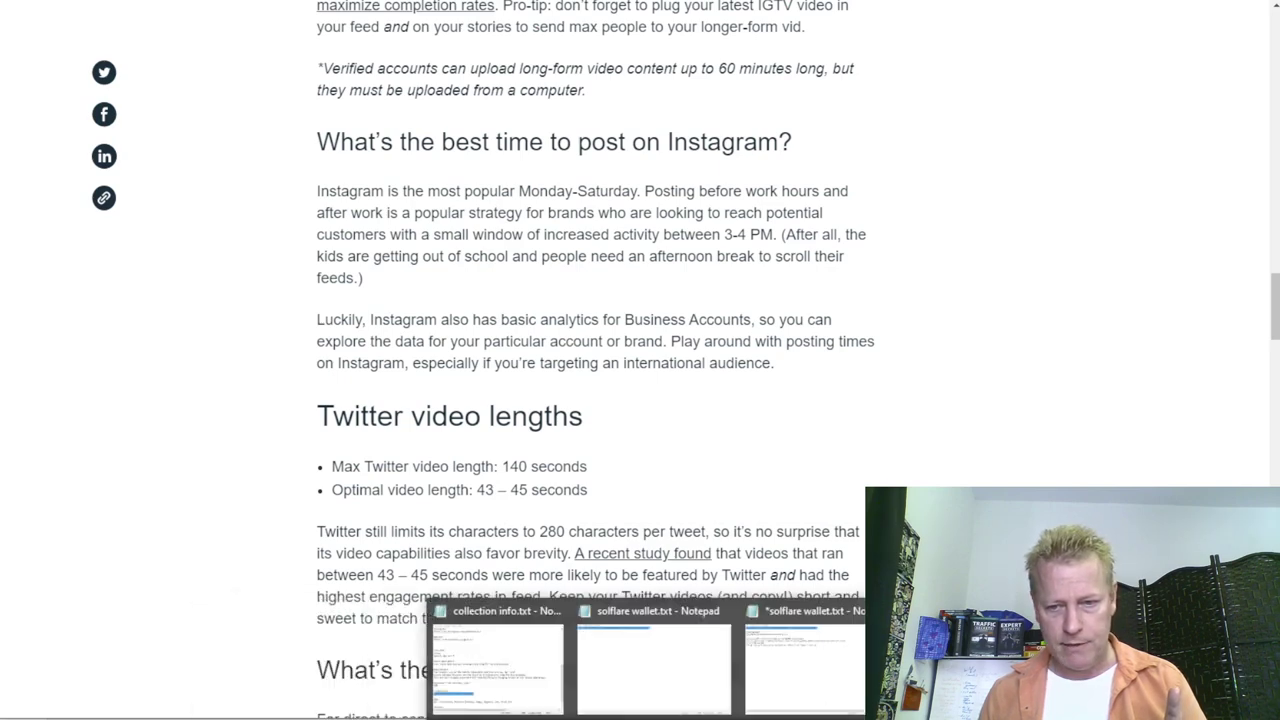
left_click(654, 665)
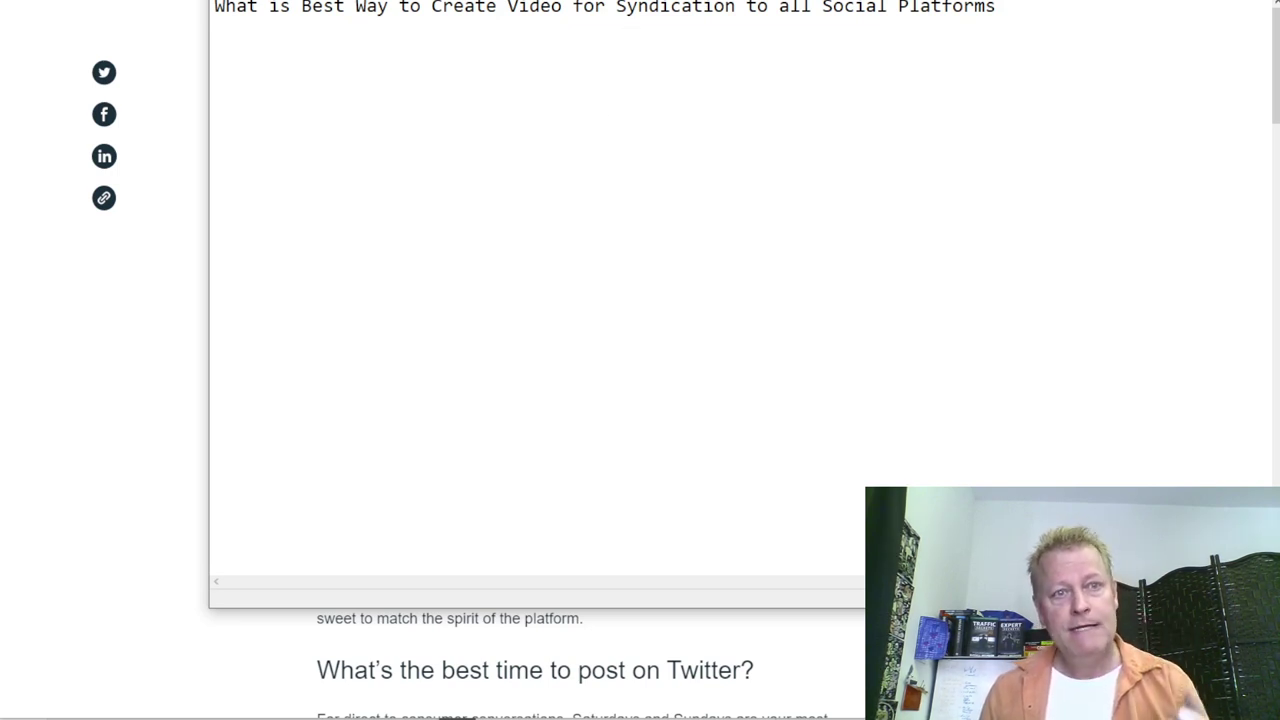
key("alt+Tab")
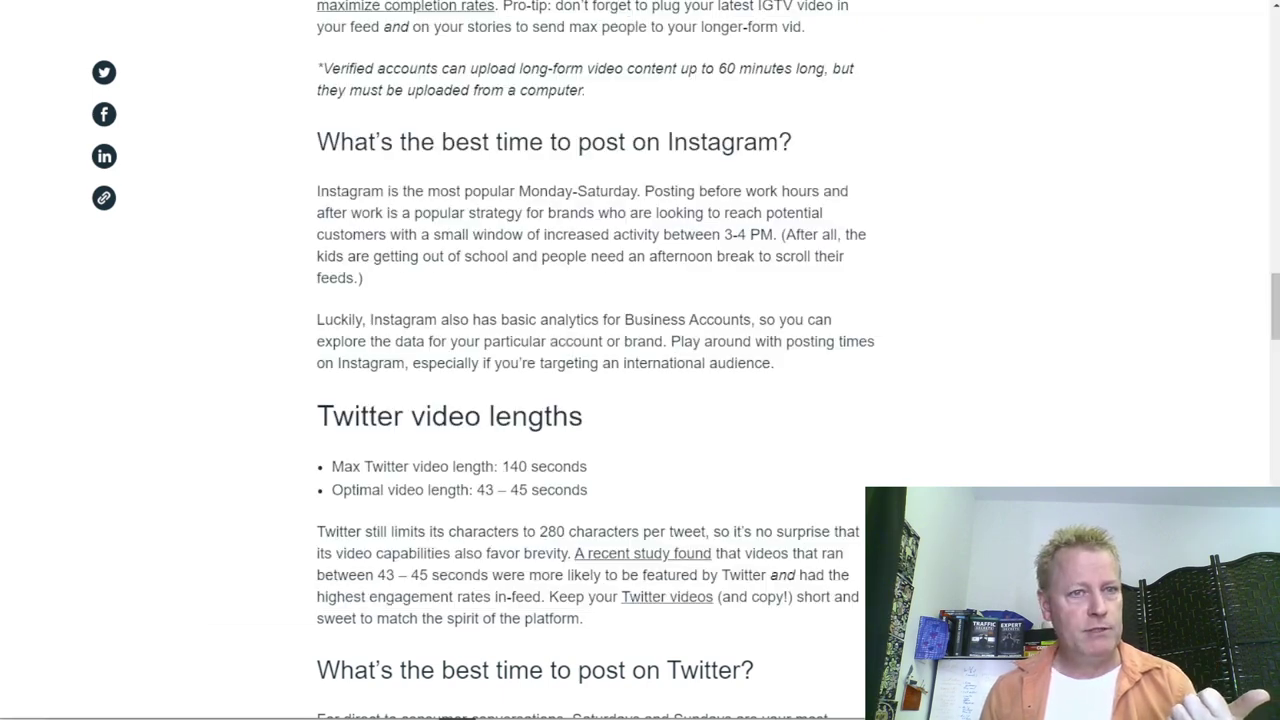
- Open Twitter in a new browser tab
key("ctrl+t")
type("twitter")
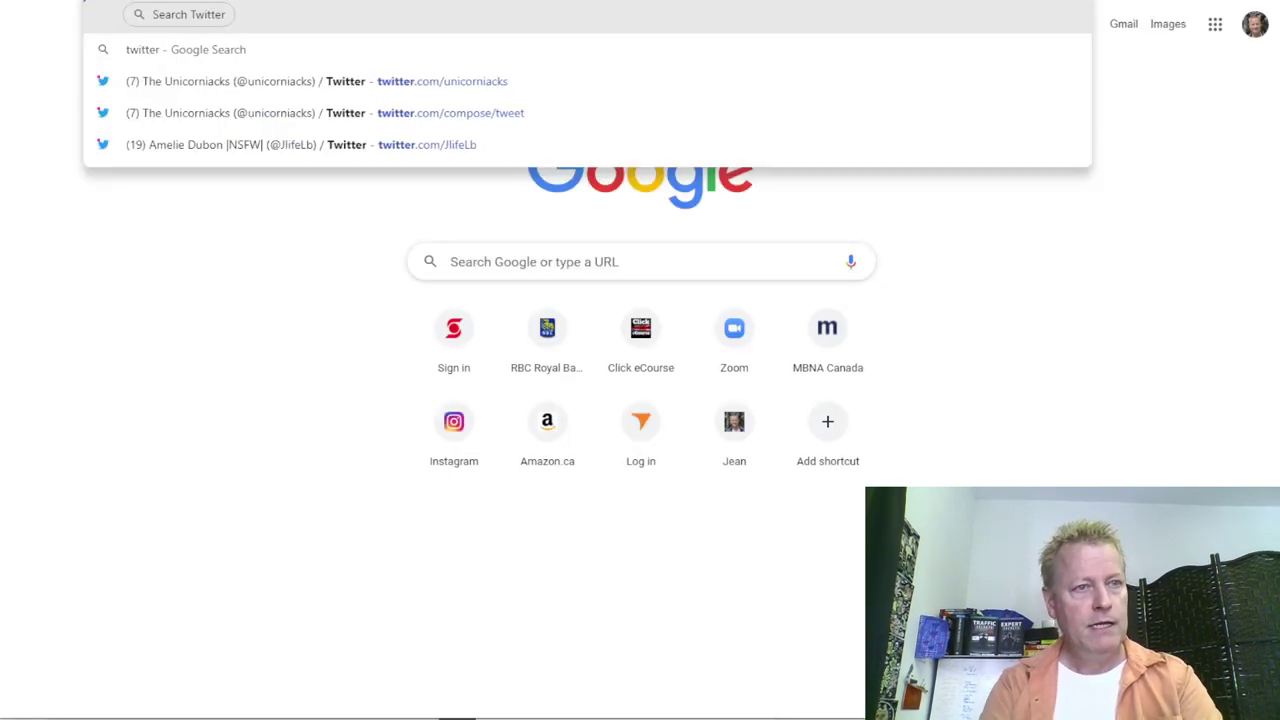
key("Return")
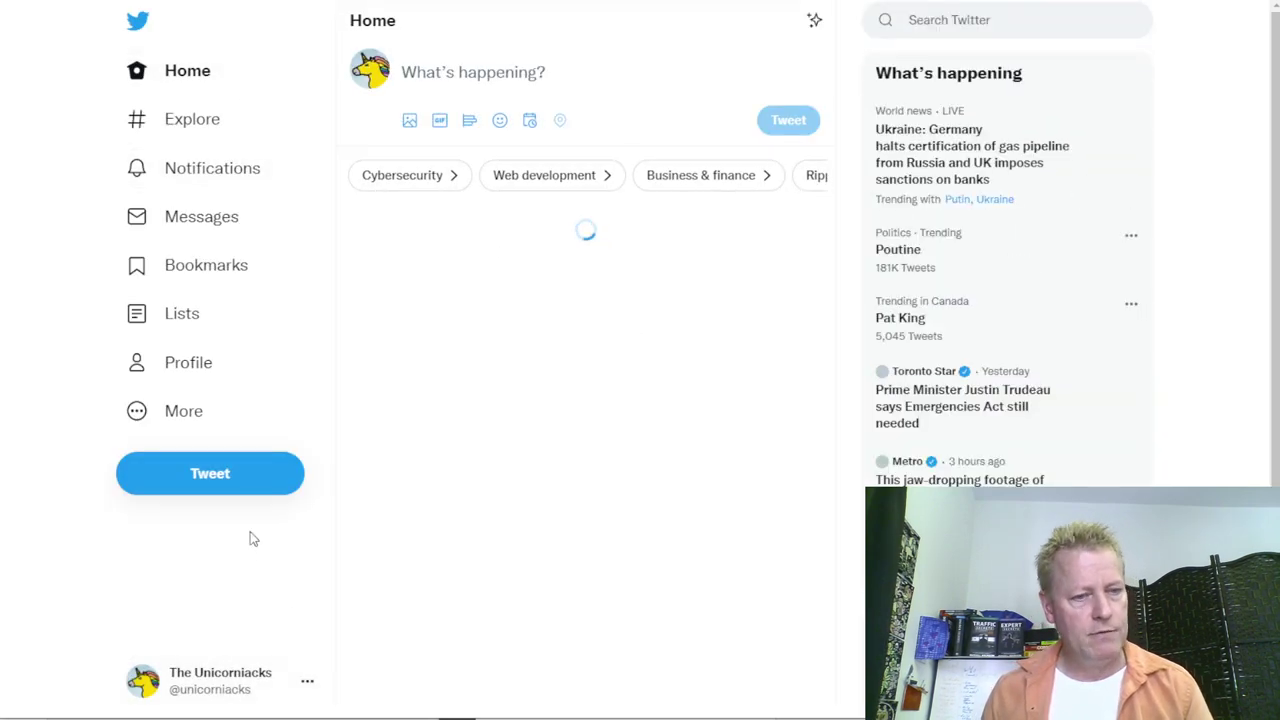
- Switch to the other signed-in Twitter account and open its profile's Tweets view
left_click(260, 677)
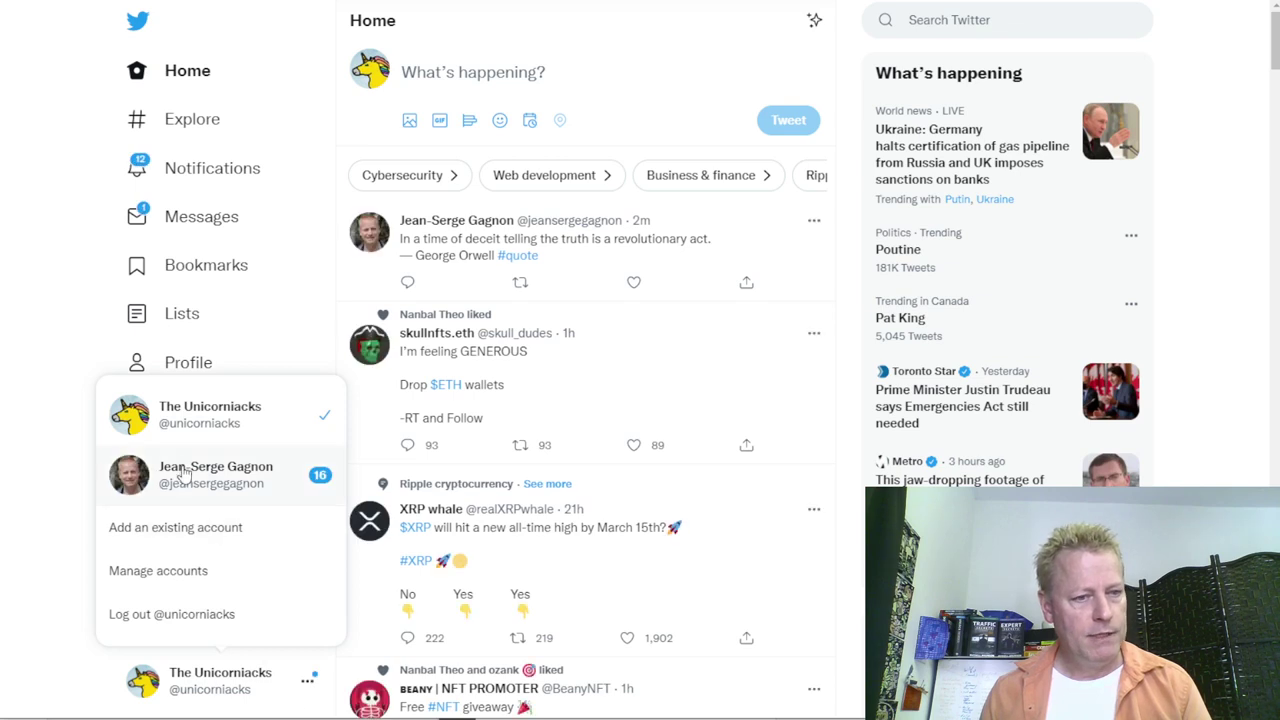
left_click(188, 480)
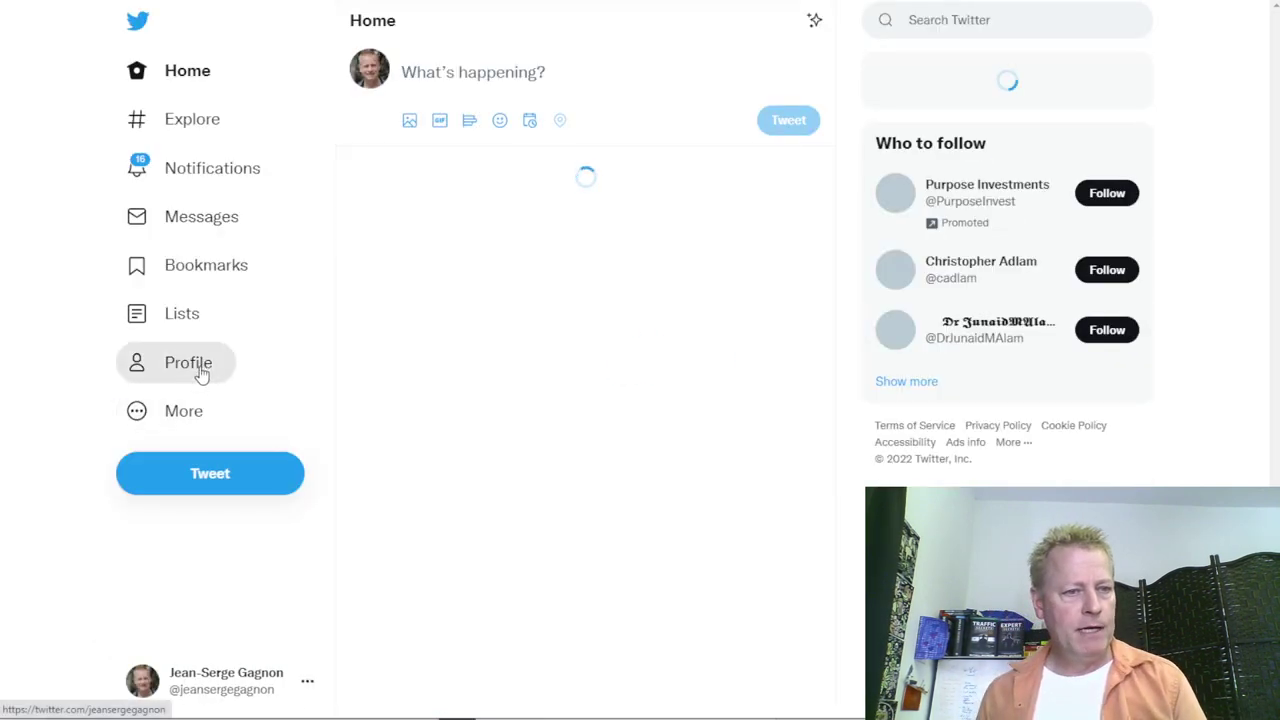
left_click(200, 372)
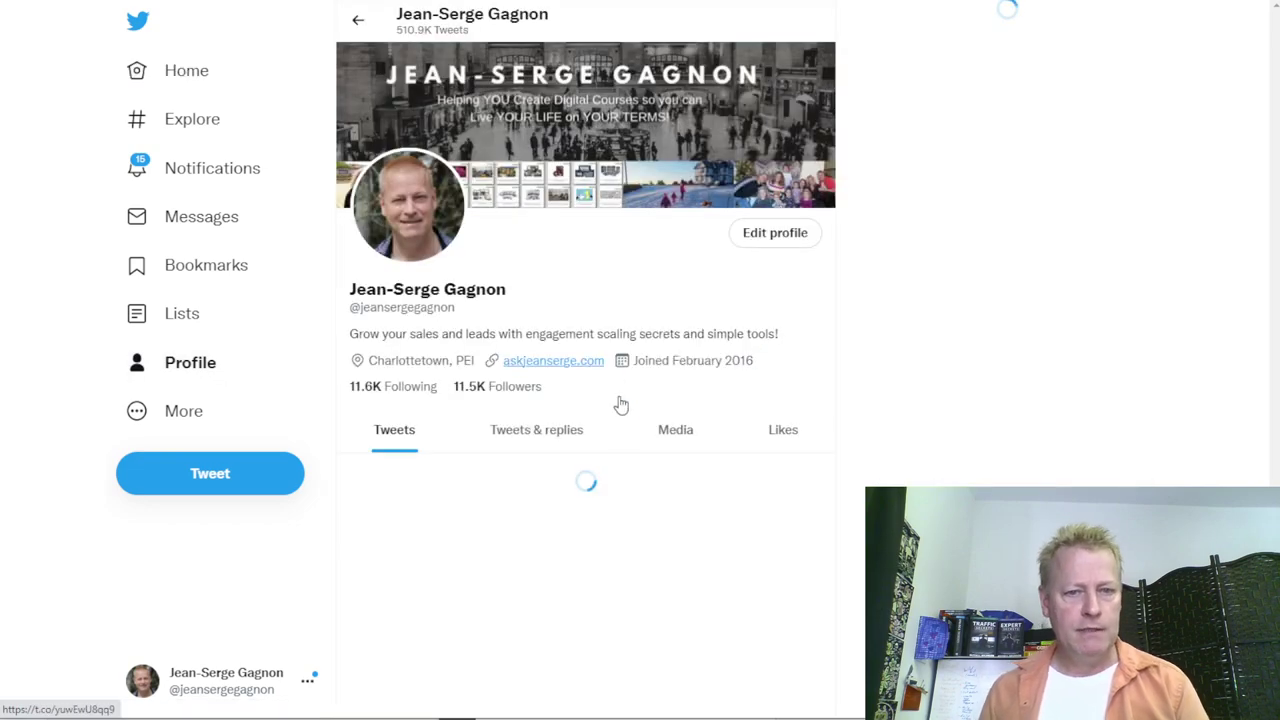
left_click(566, 438)
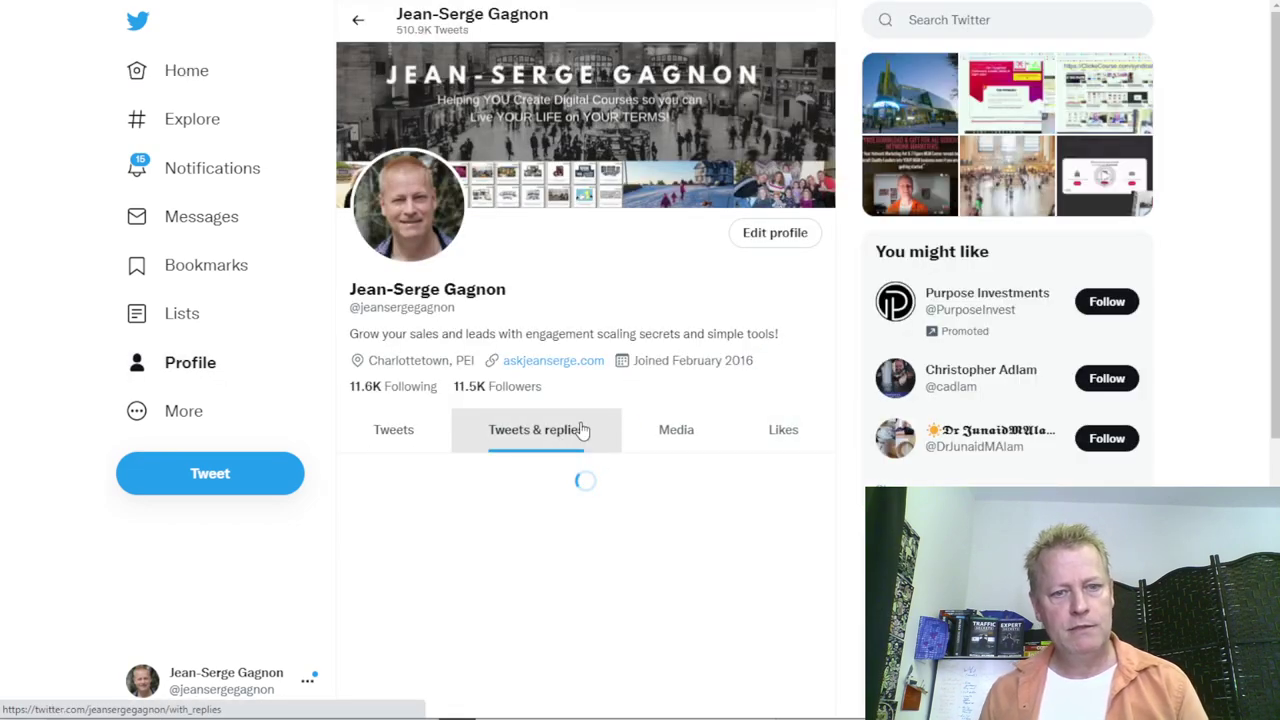
left_click(400, 440)
- Scroll through the recent tweets and back up to the Course Income Secrets #254 post
scroll(566, 449, "down", 4)
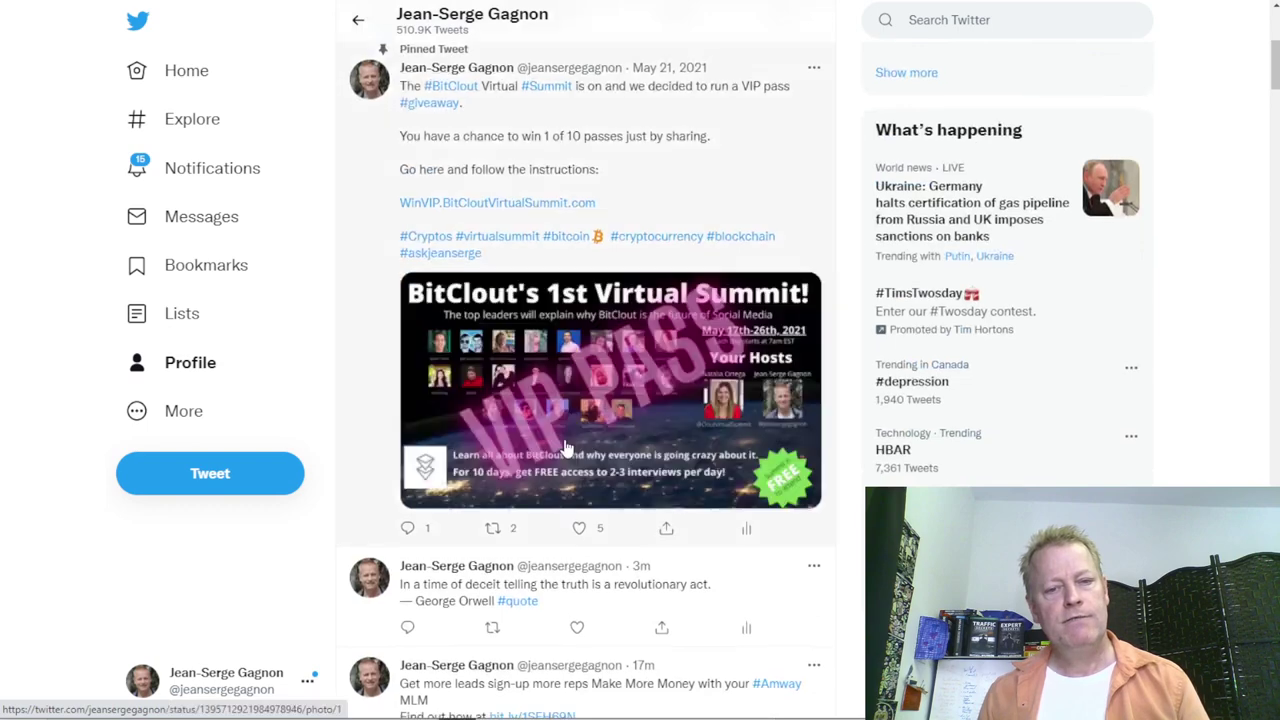
scroll(535, 316, "down", 15)
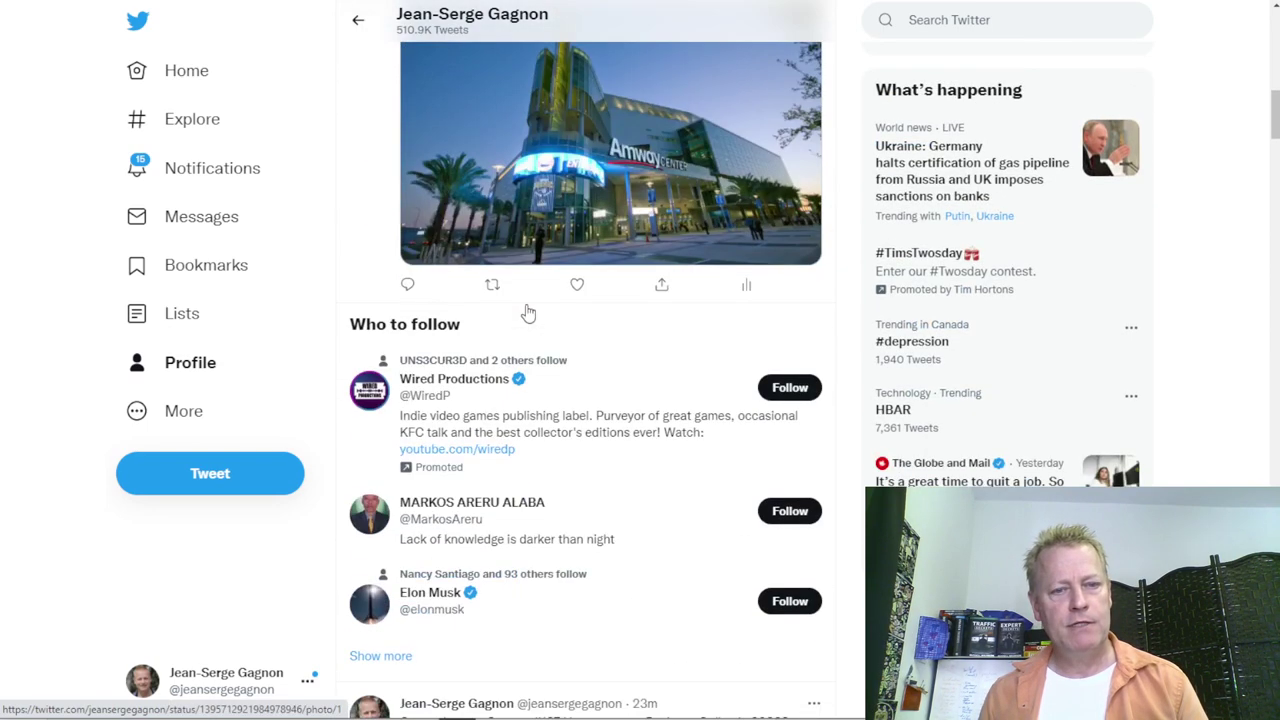
scroll(528, 314, "up", 3)
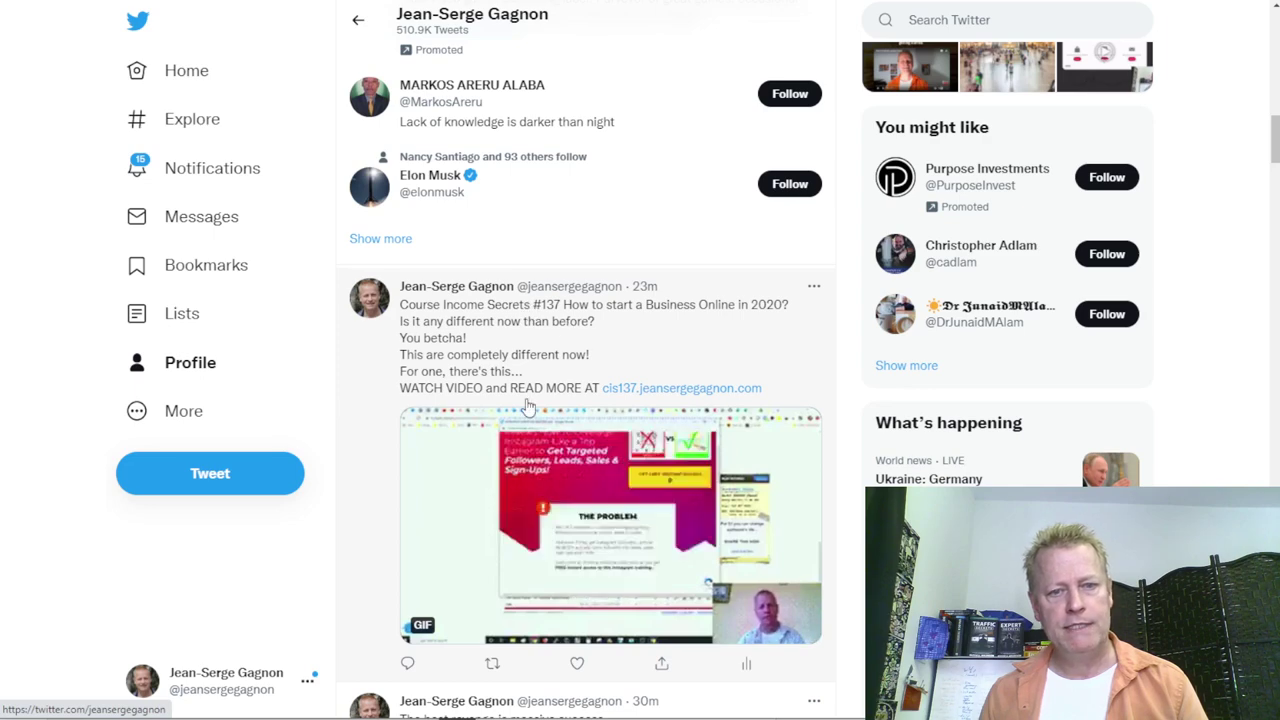
scroll(741, 421, "down", 2)
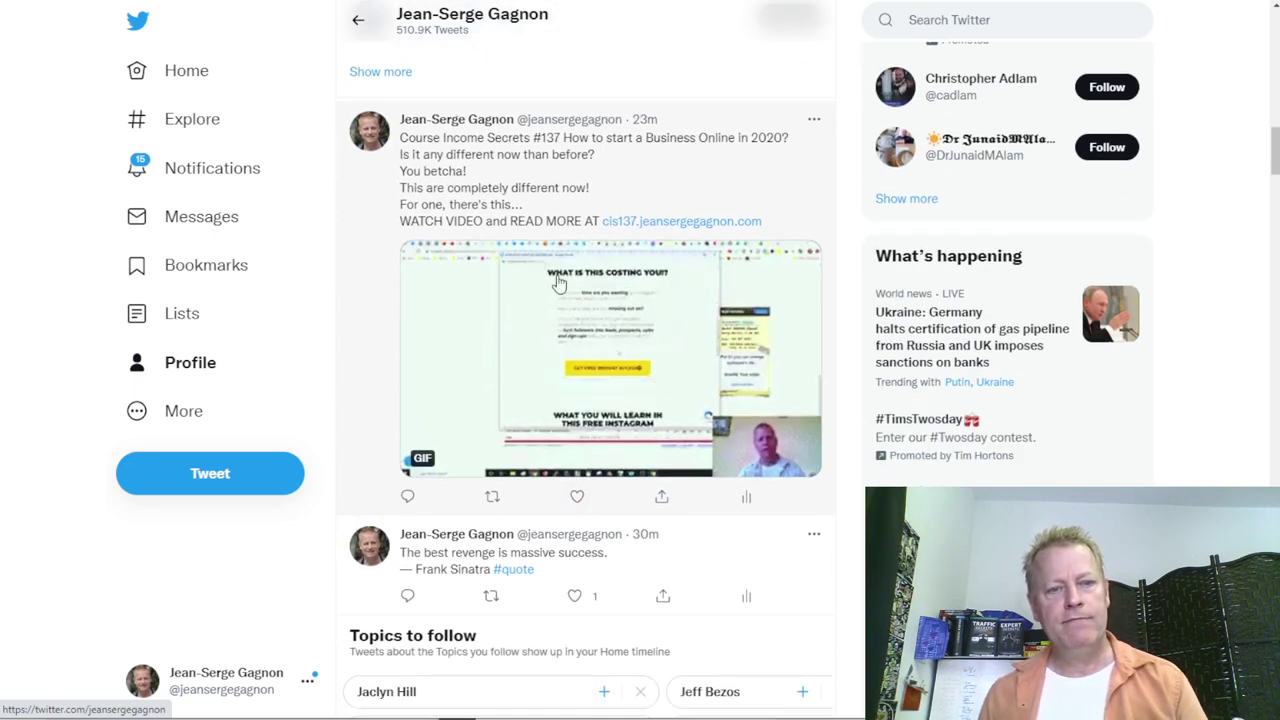
scroll(548, 354, "down", 4)
scroll(548, 354, "down", 4)
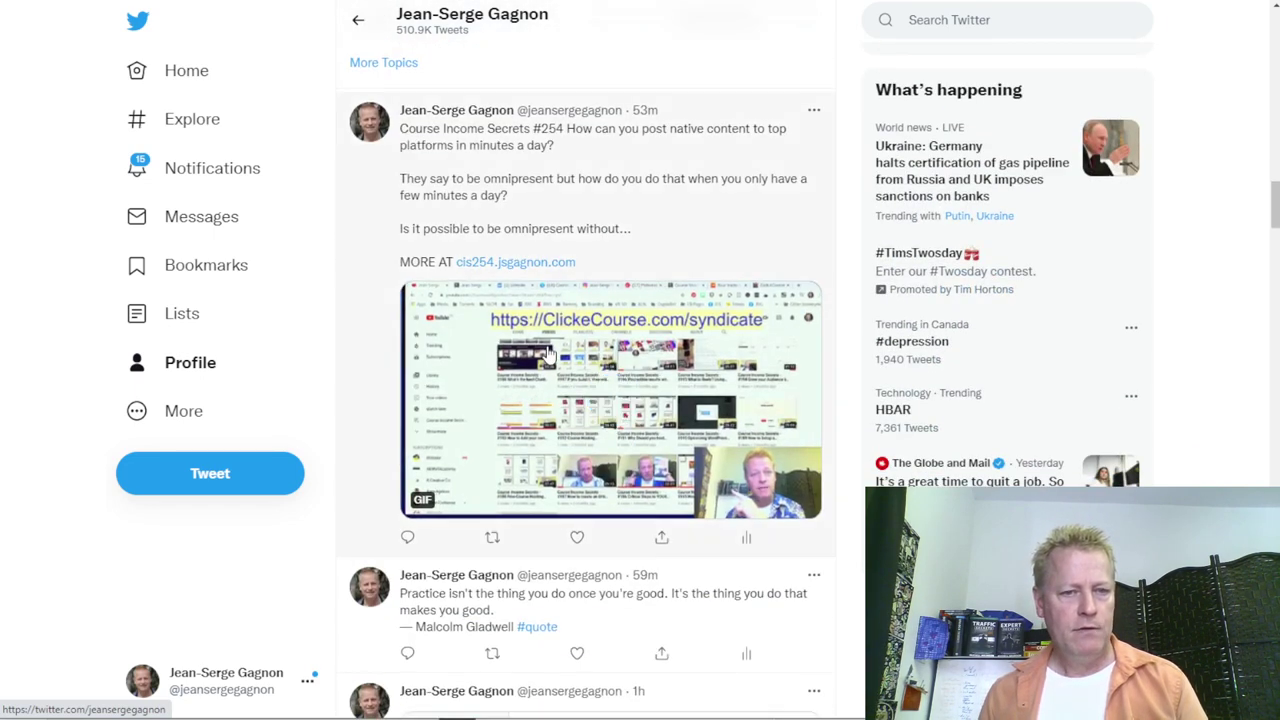
scroll(548, 354, "down", 4)
scroll(548, 354, "down", 13)
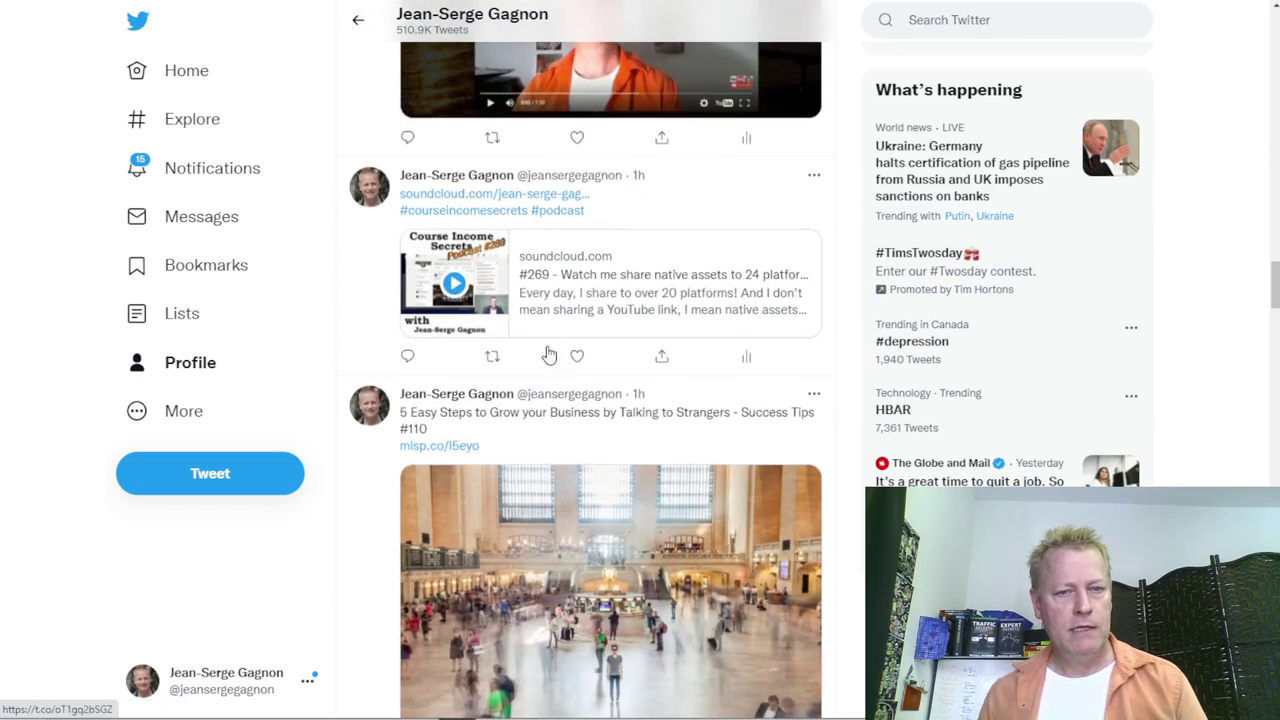
scroll(548, 354, "up", 6)
scroll(548, 354, "up", 6)
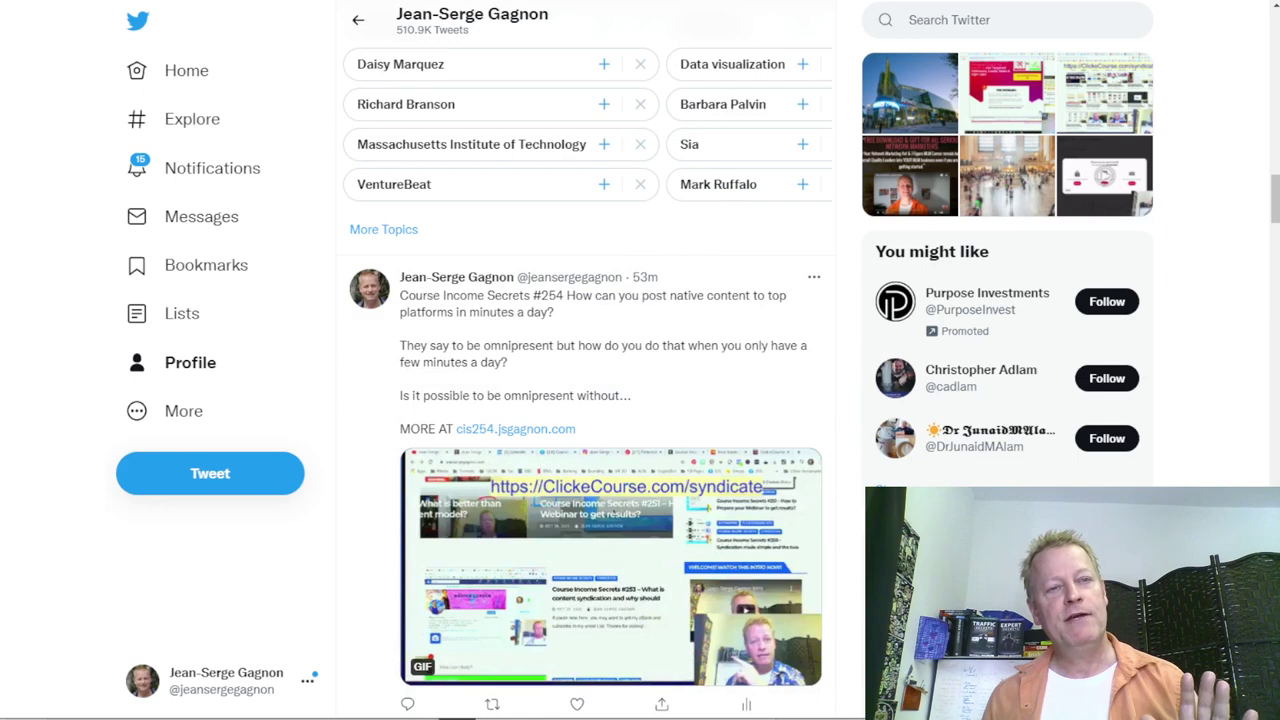
- Open Instagram in a new tab and decline the notifications prompt
key("ctrl+t")
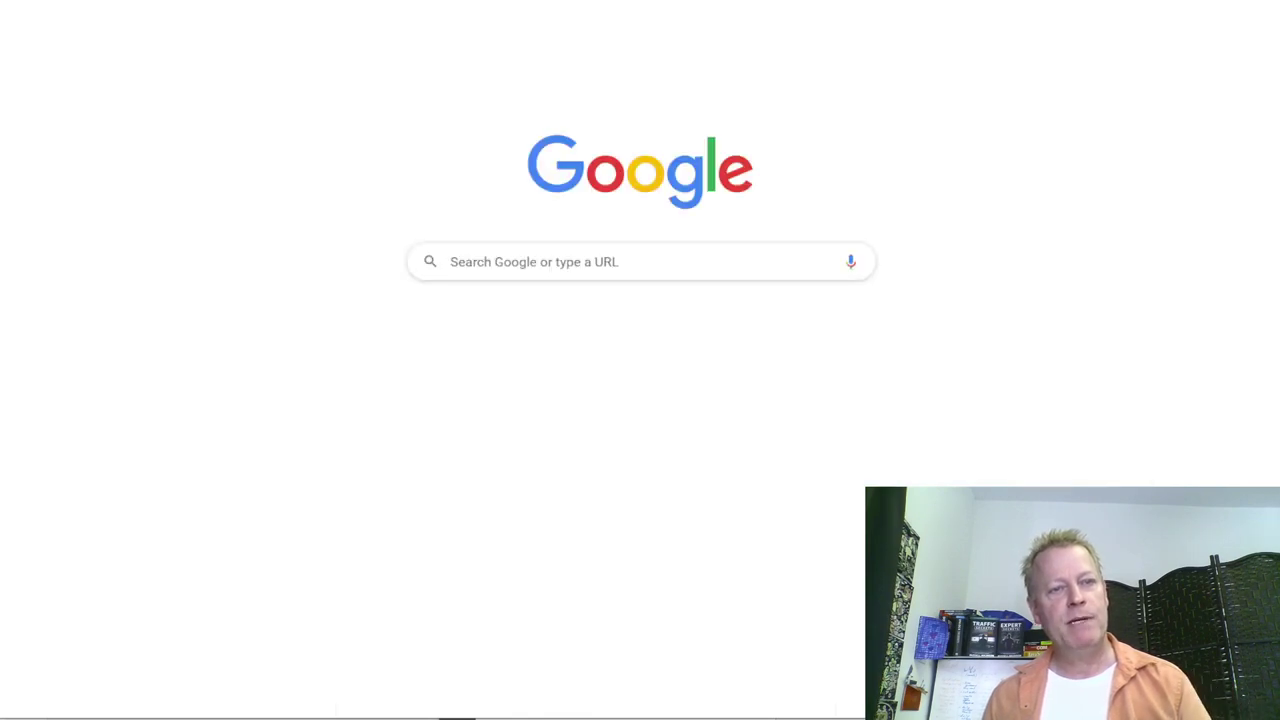
type("instagram")
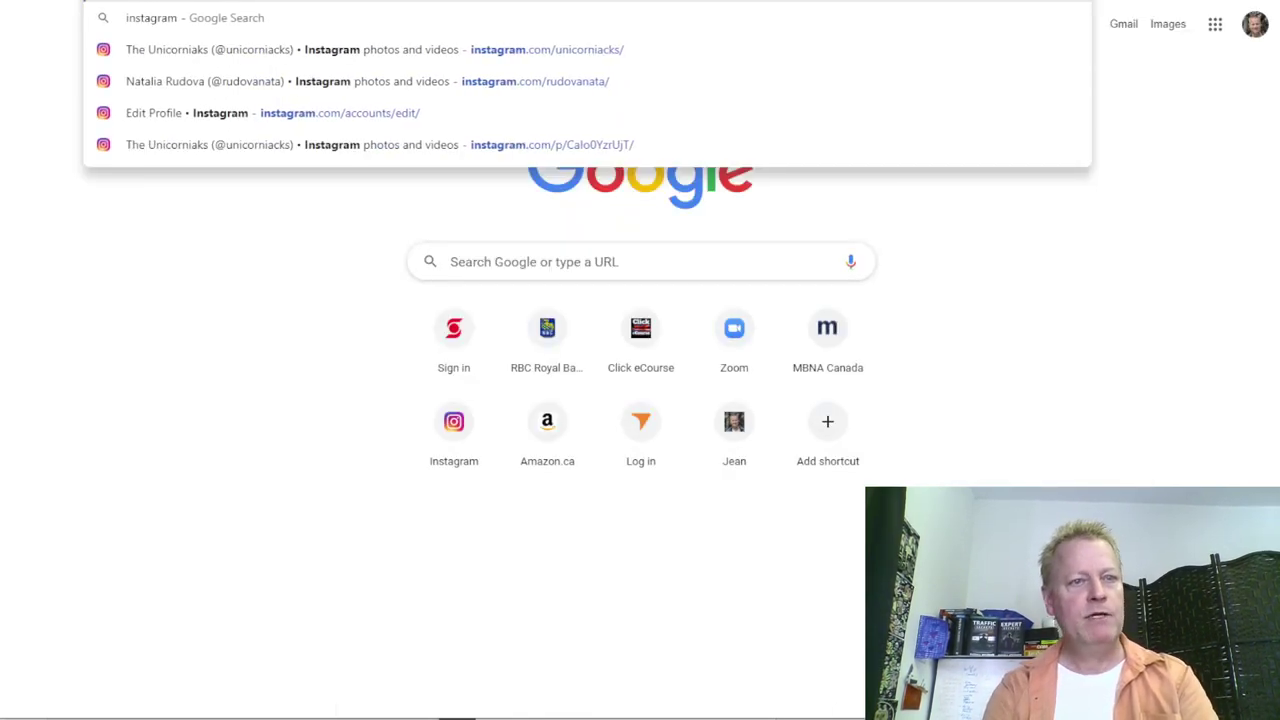
key("Return")
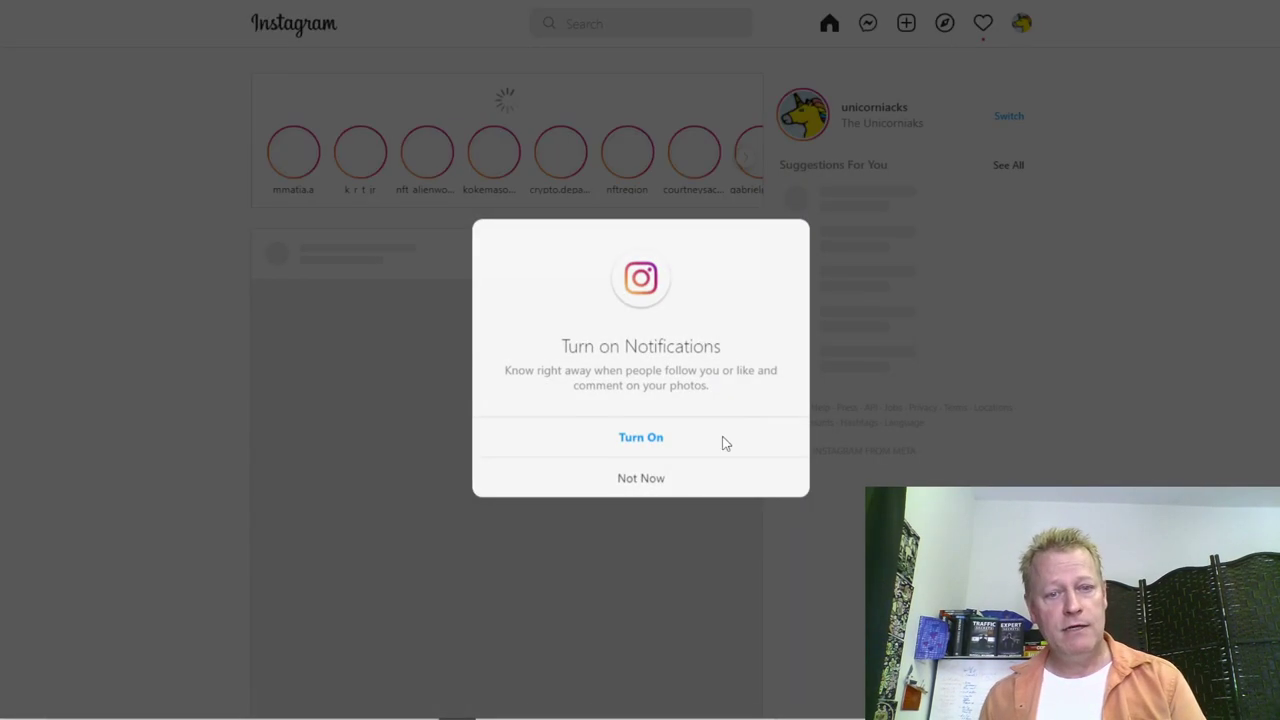
left_click(650, 480)
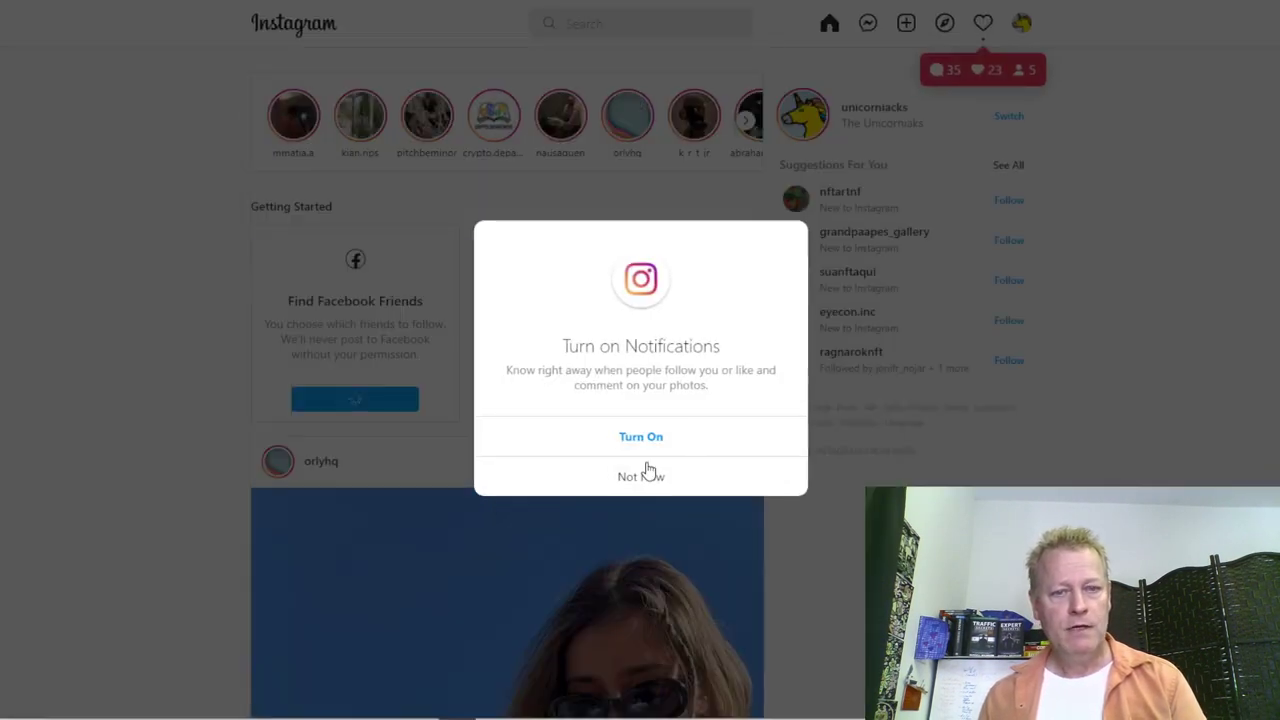
left_click(641, 478)
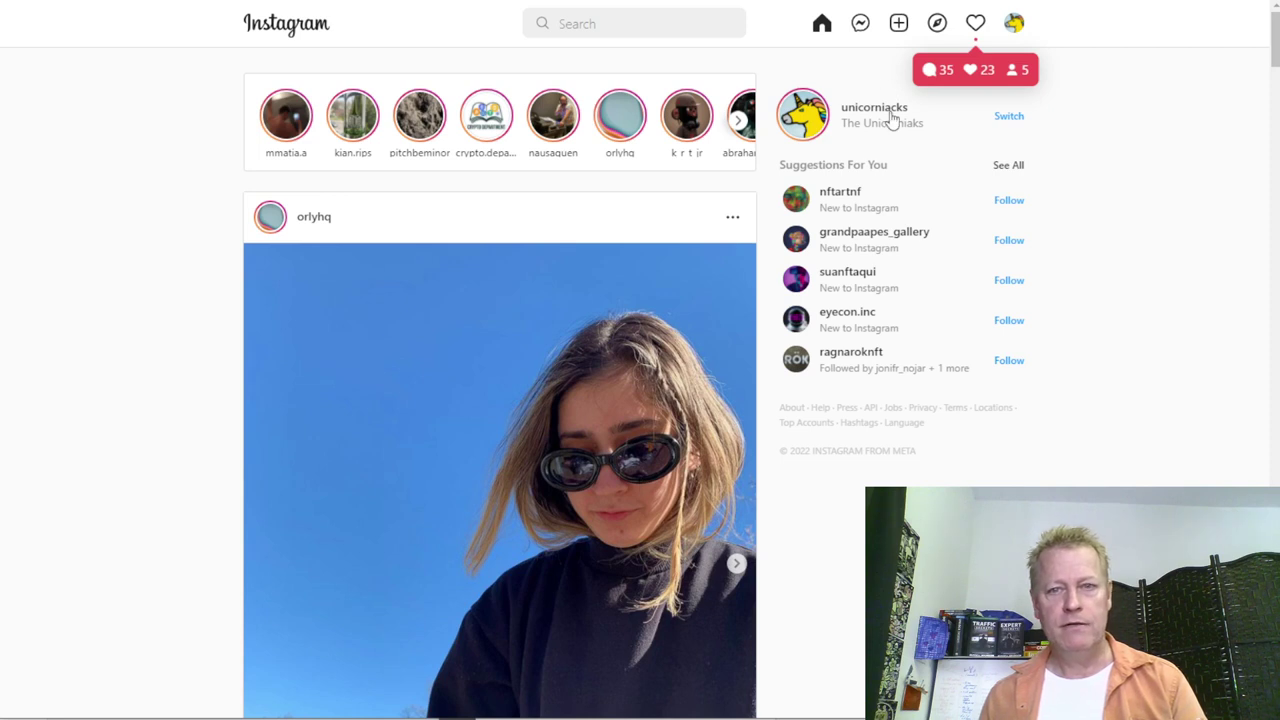
- Switch to the other saved account and submit the two-factor verification code
left_click(1008, 117)
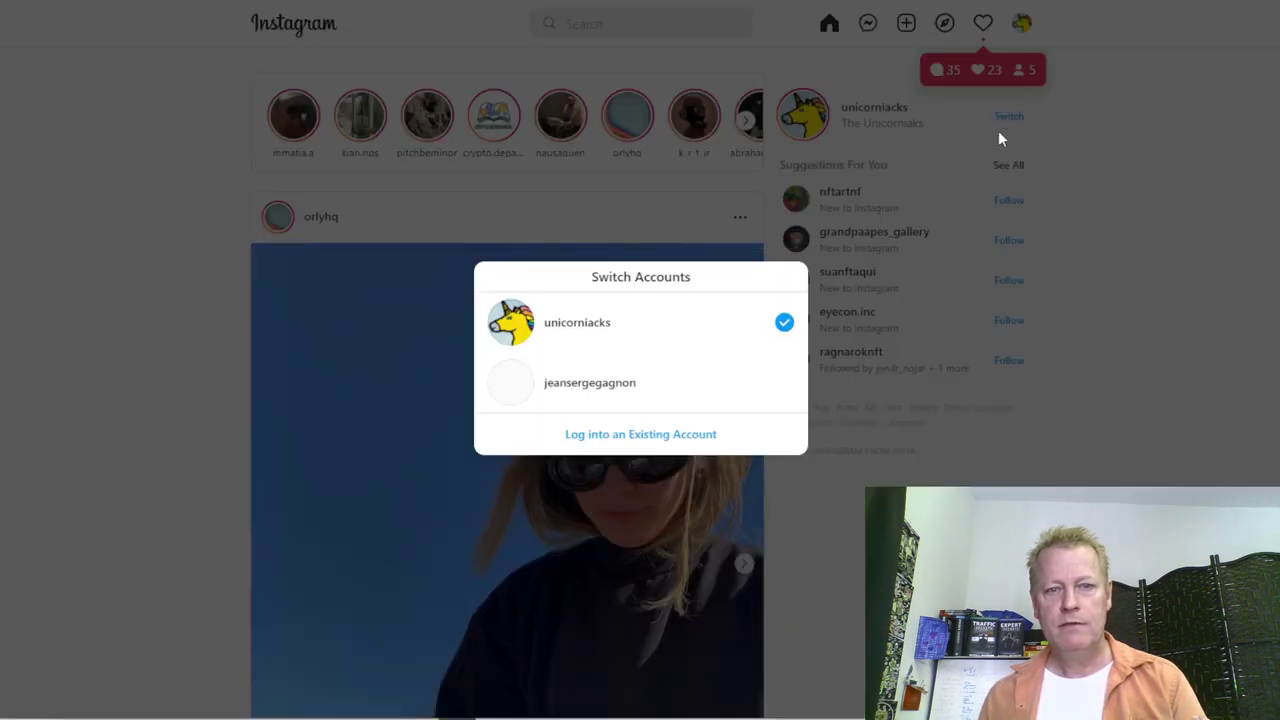
left_click(597, 399)
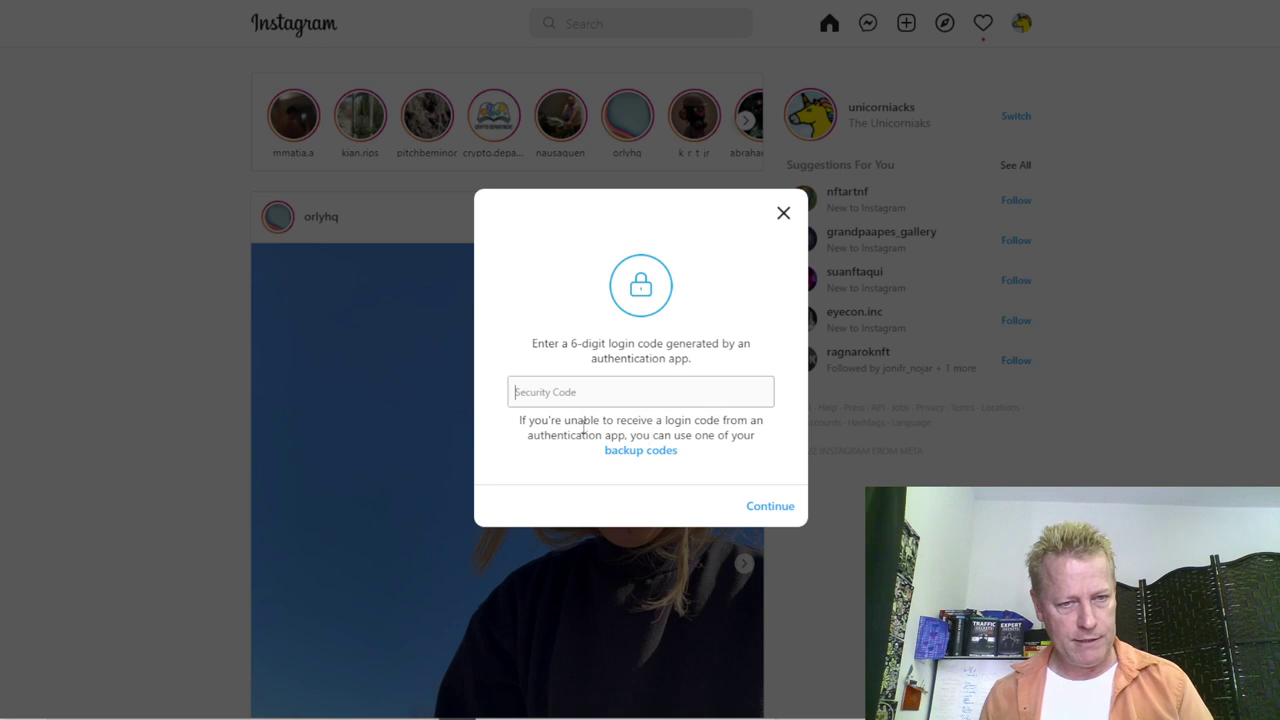
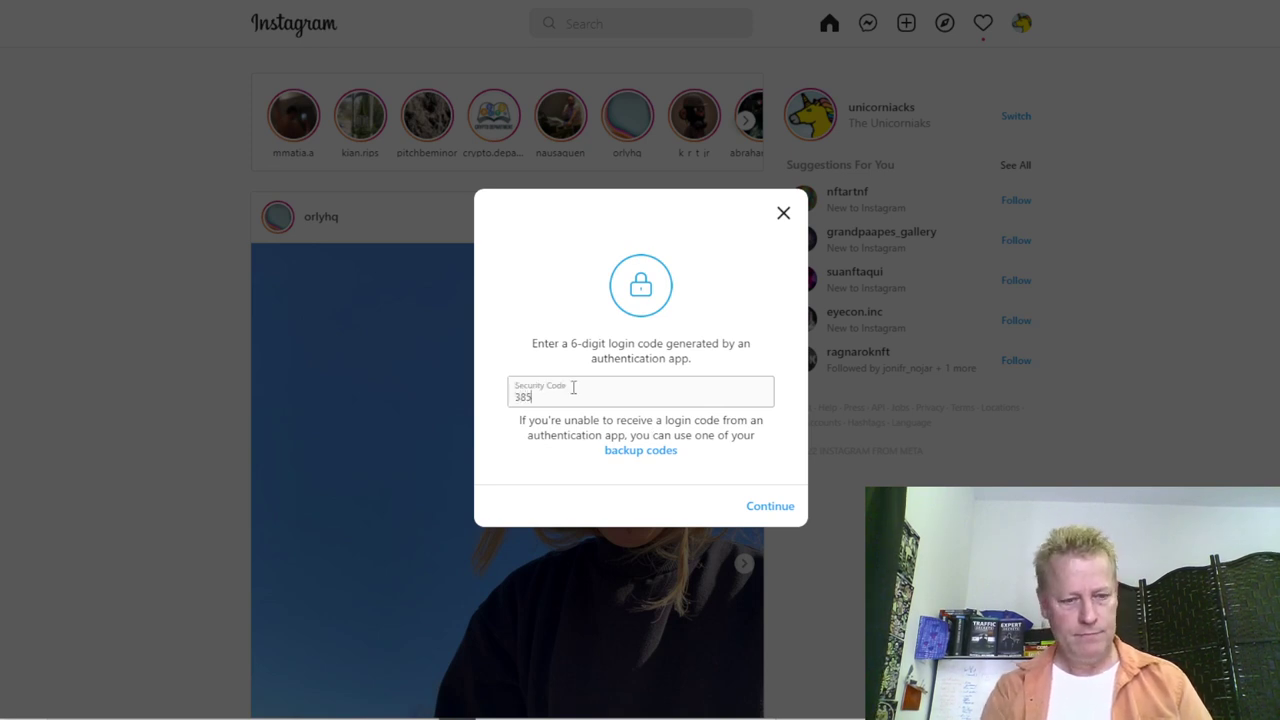
key("Return")
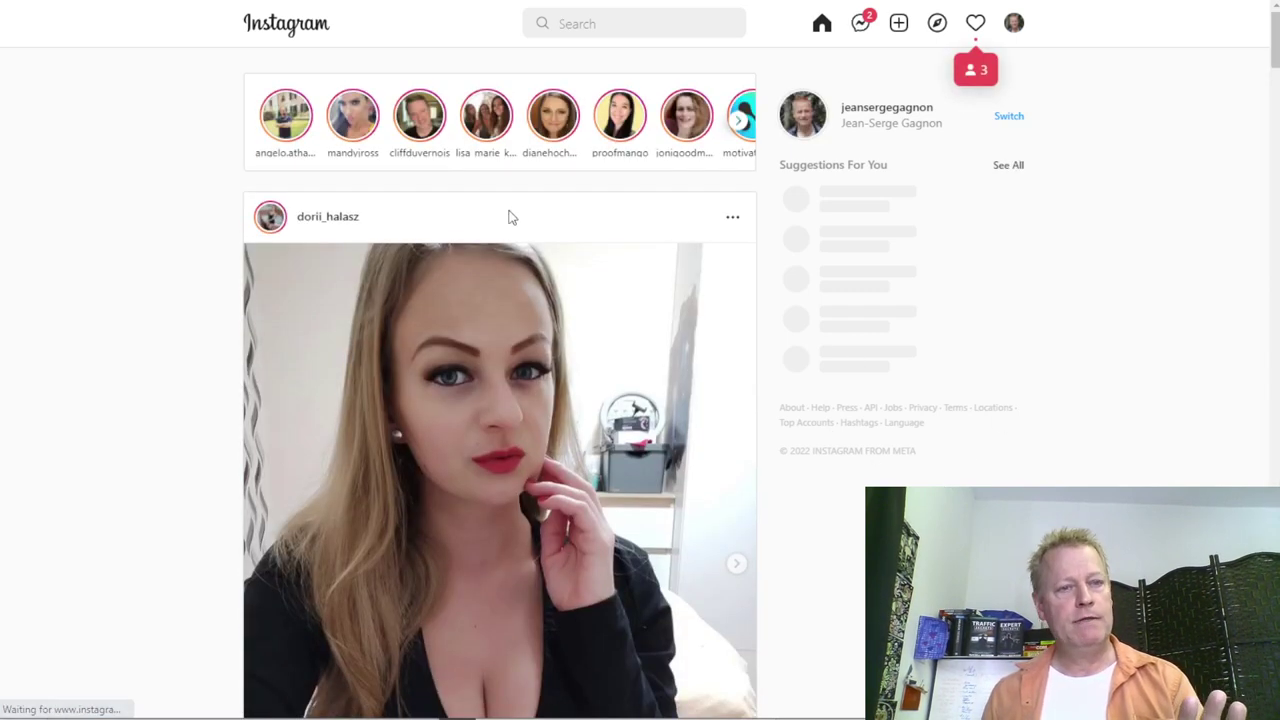
- View and close the account's own story, then open and close the account options
left_click(805, 118)
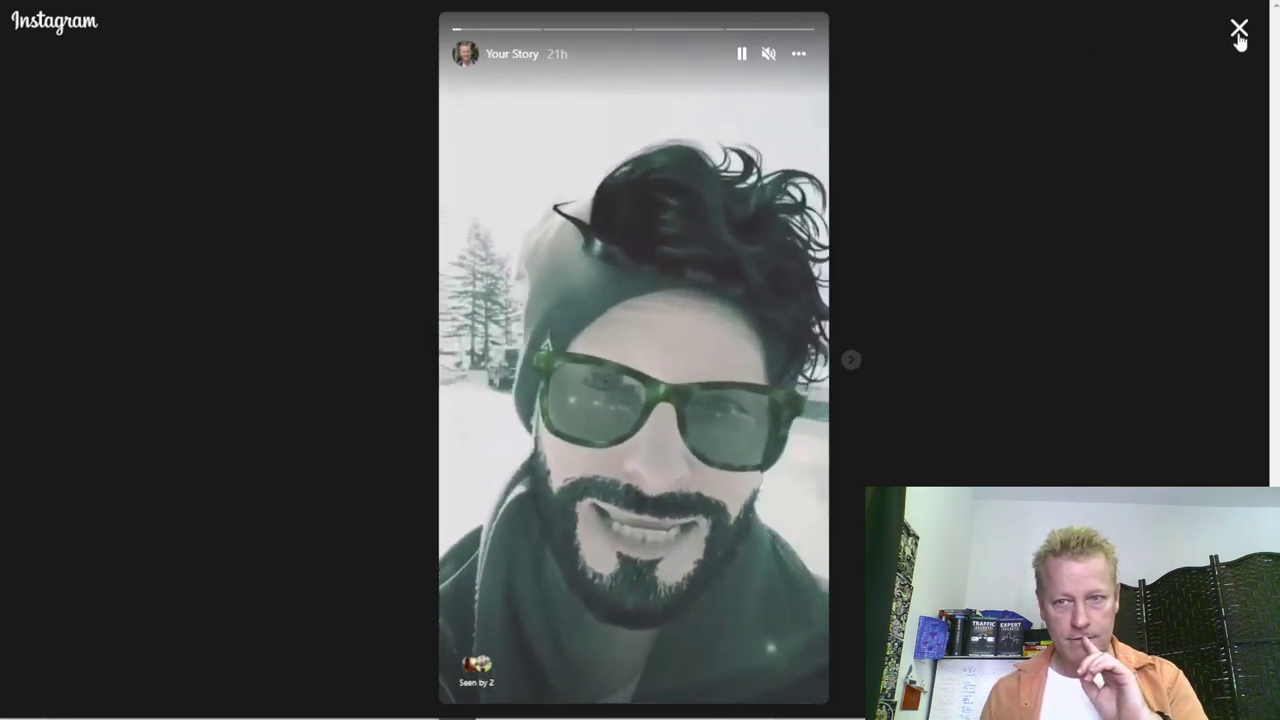
left_click(1165, 148)
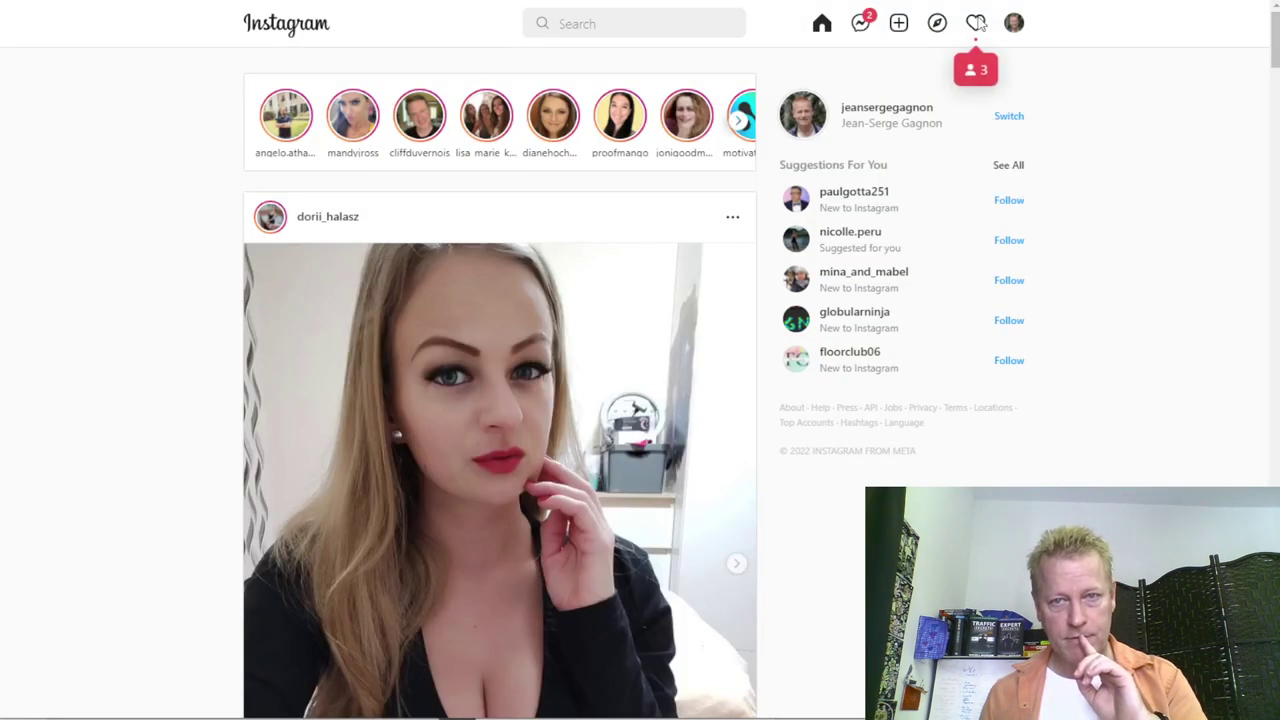
left_click(1014, 24)
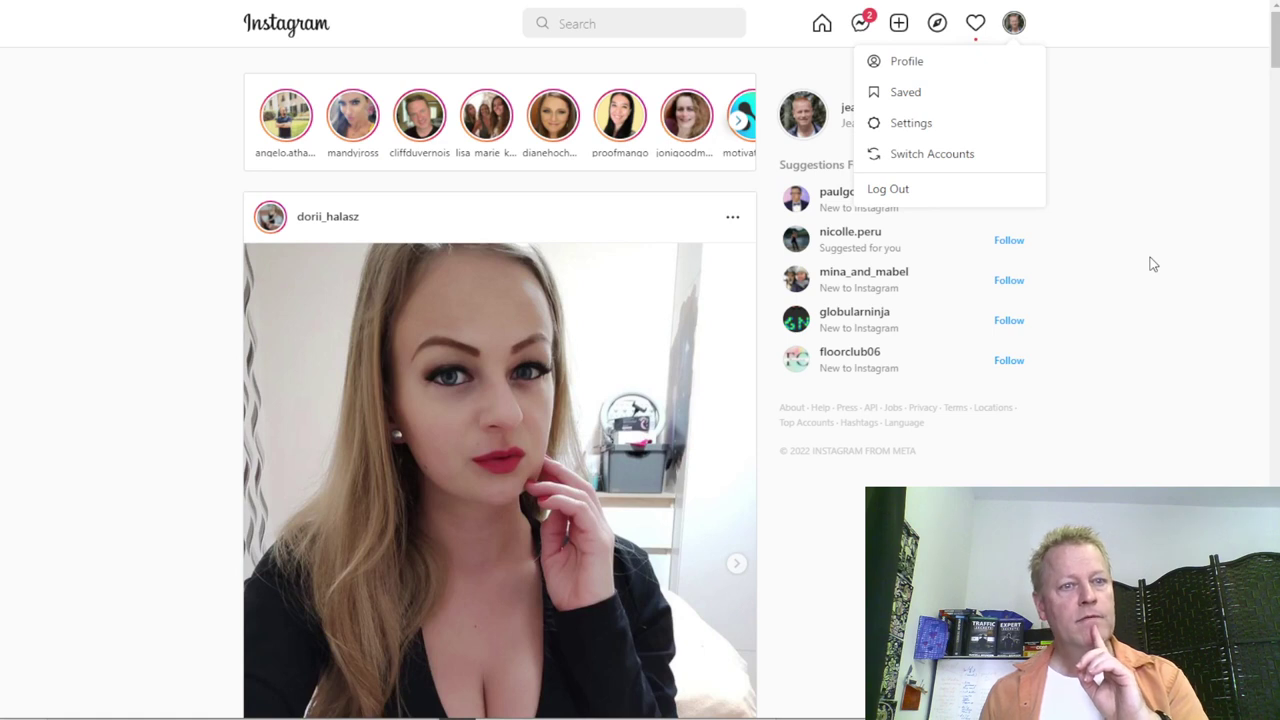
left_click(1134, 221)
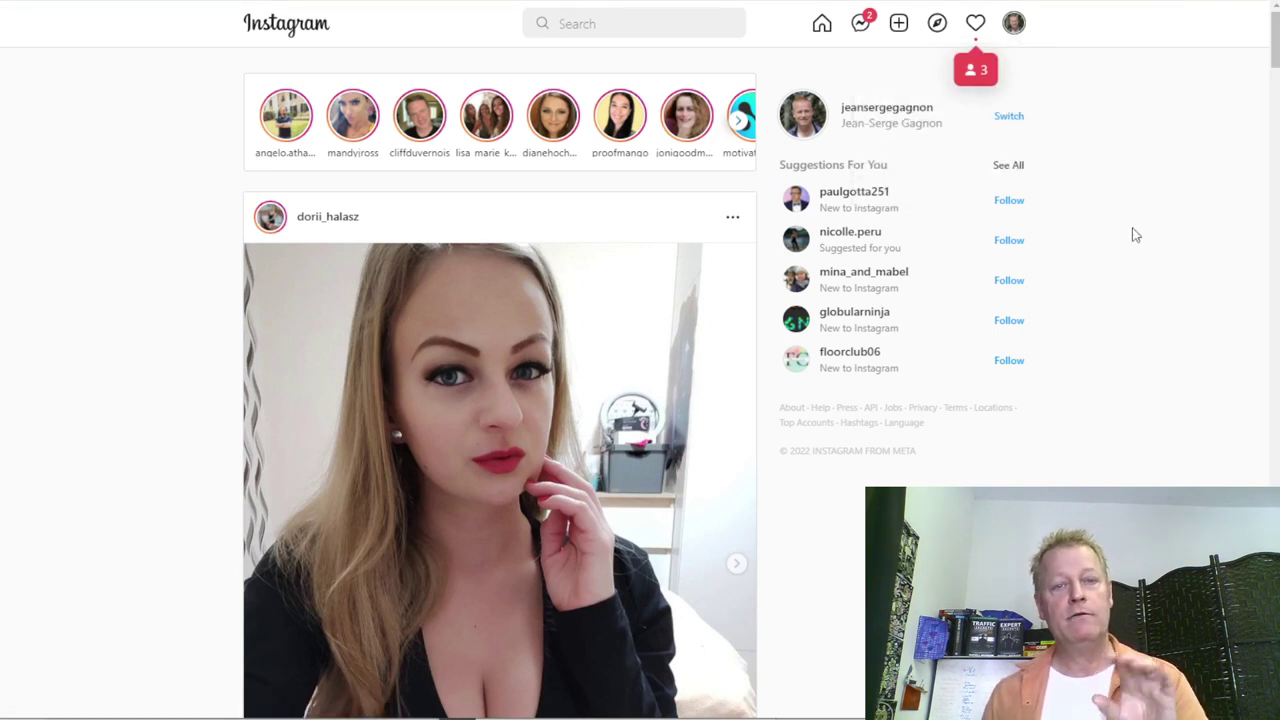
- Browse the profile's post grid and open the Course Income Secrets #394 video post
scroll(1149, 469, "down", 1)
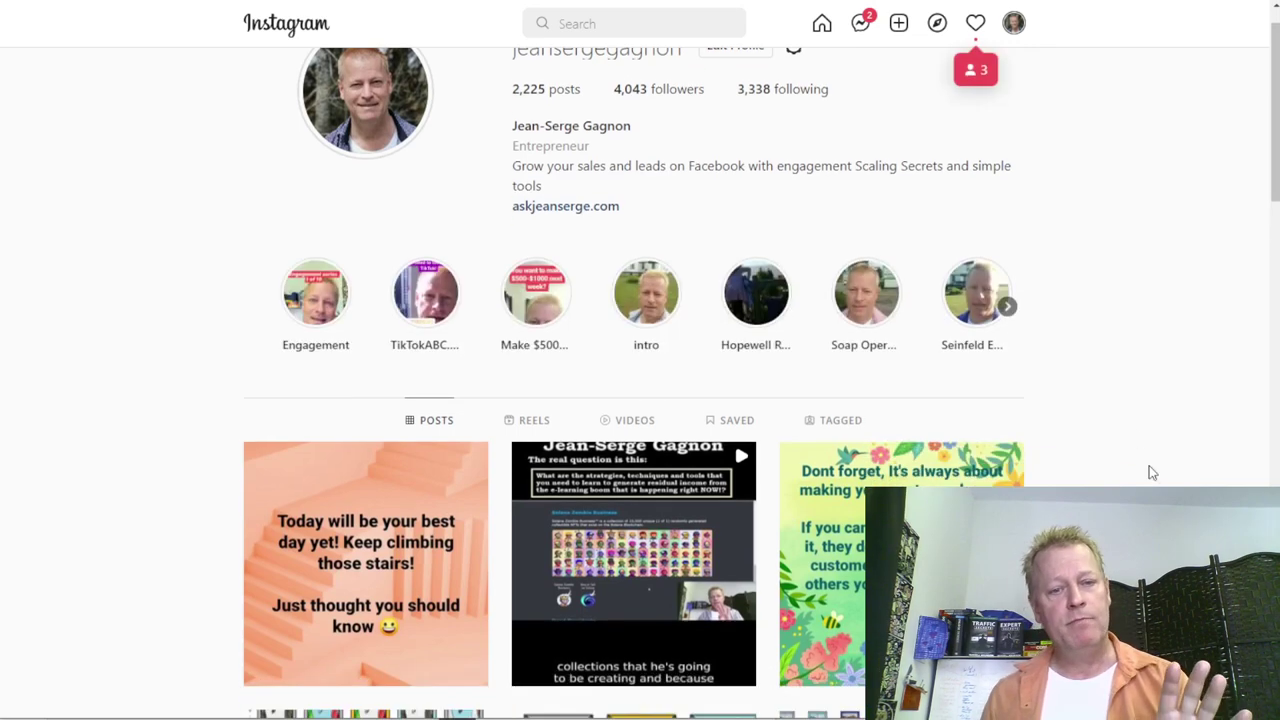
scroll(1152, 472, "down", 2)
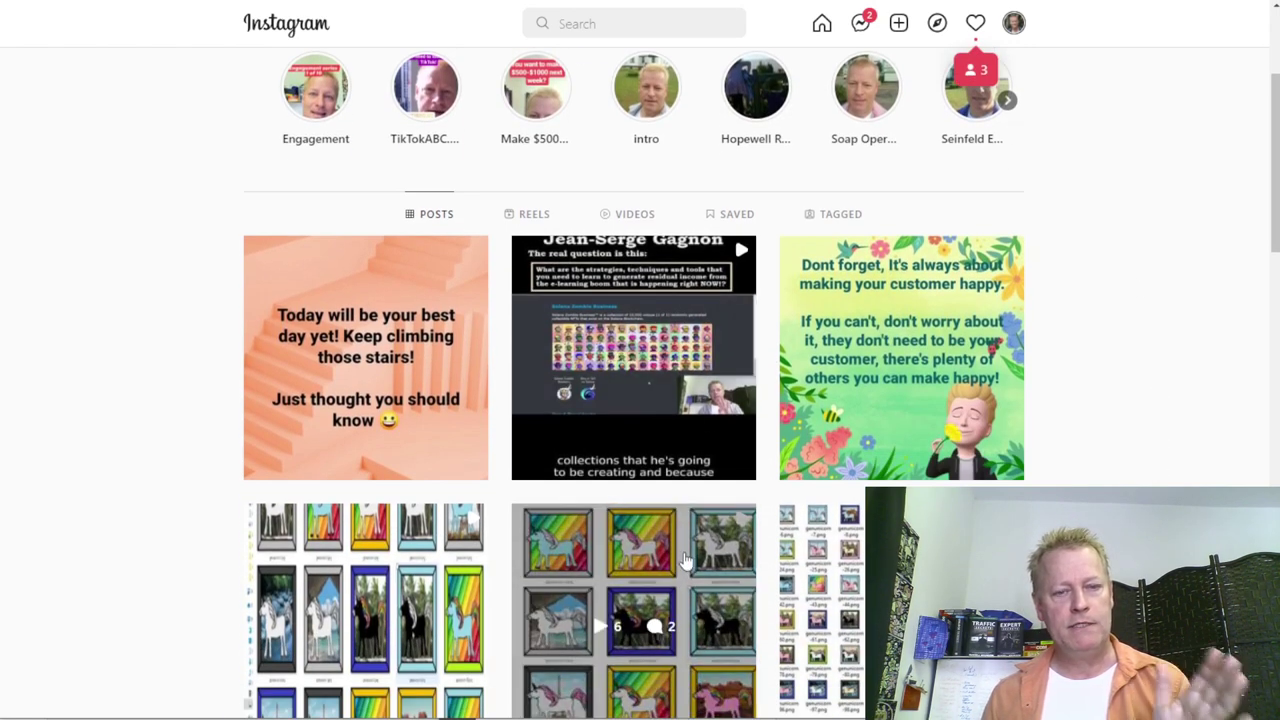
scroll(686, 561, "down", 6)
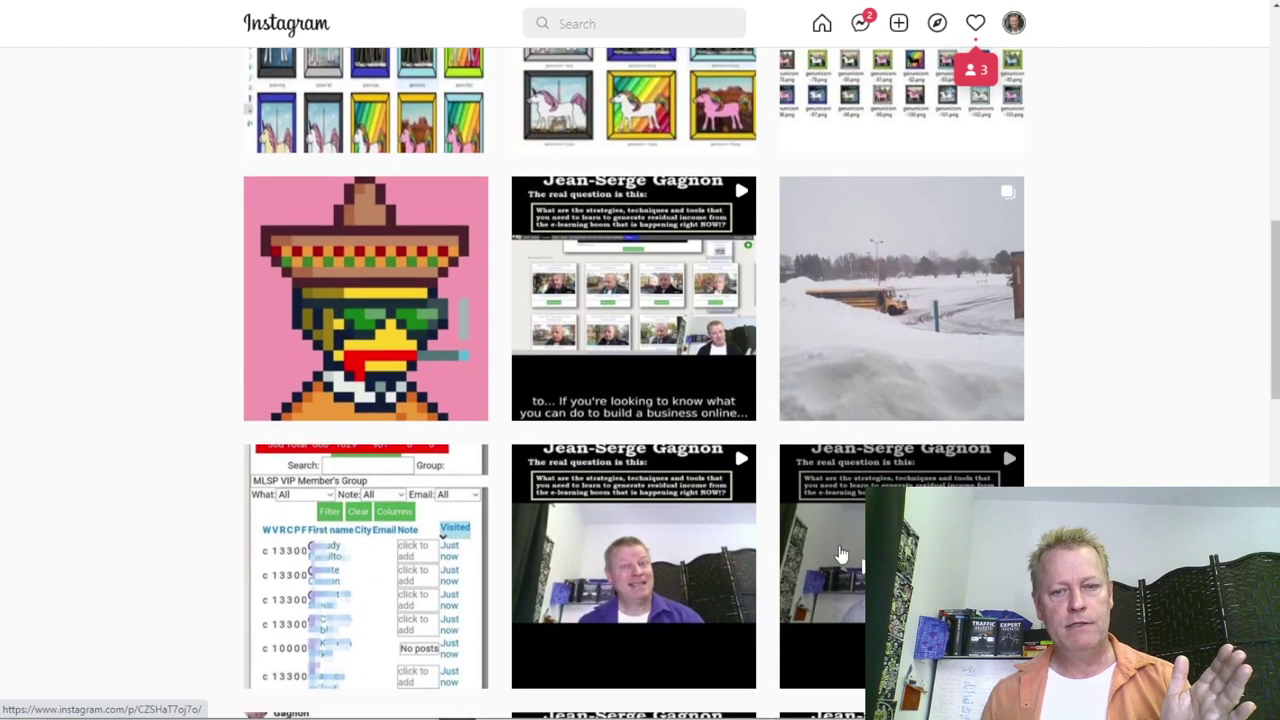
scroll(840, 555, "down", 2)
scroll(643, 387, "up", 3)
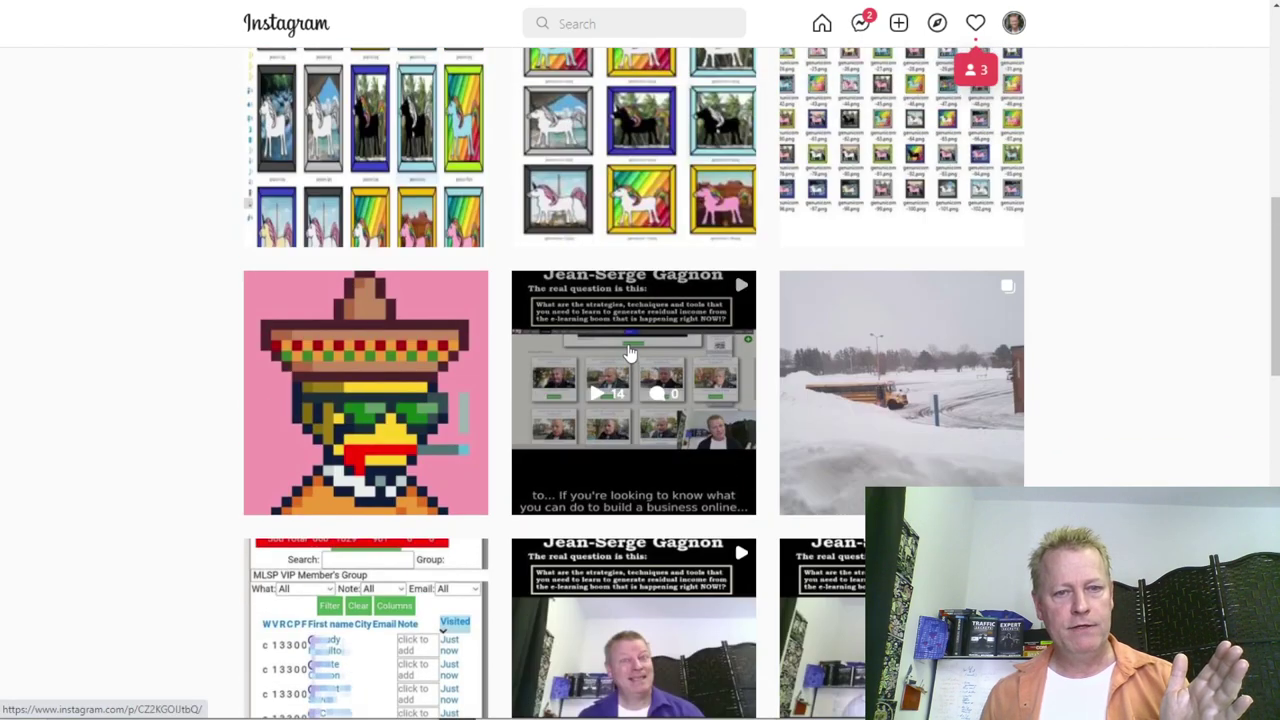
left_click(629, 352)
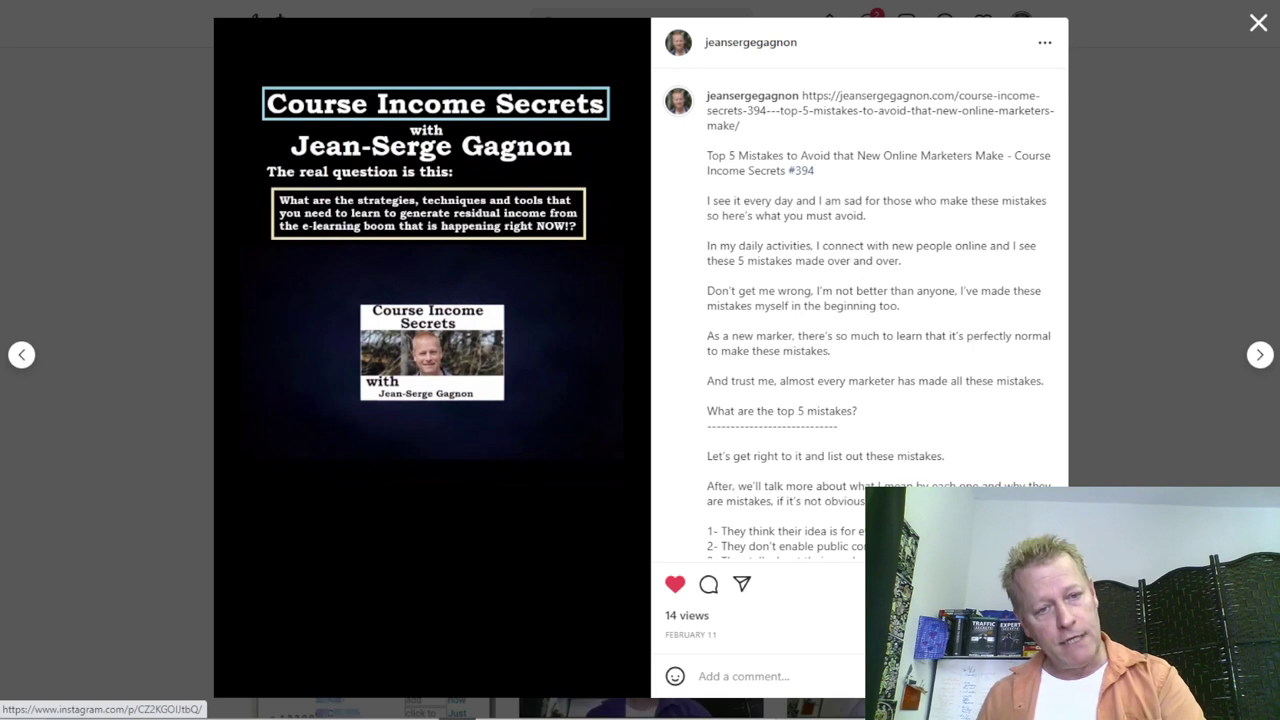
mouse_move(503, 368)
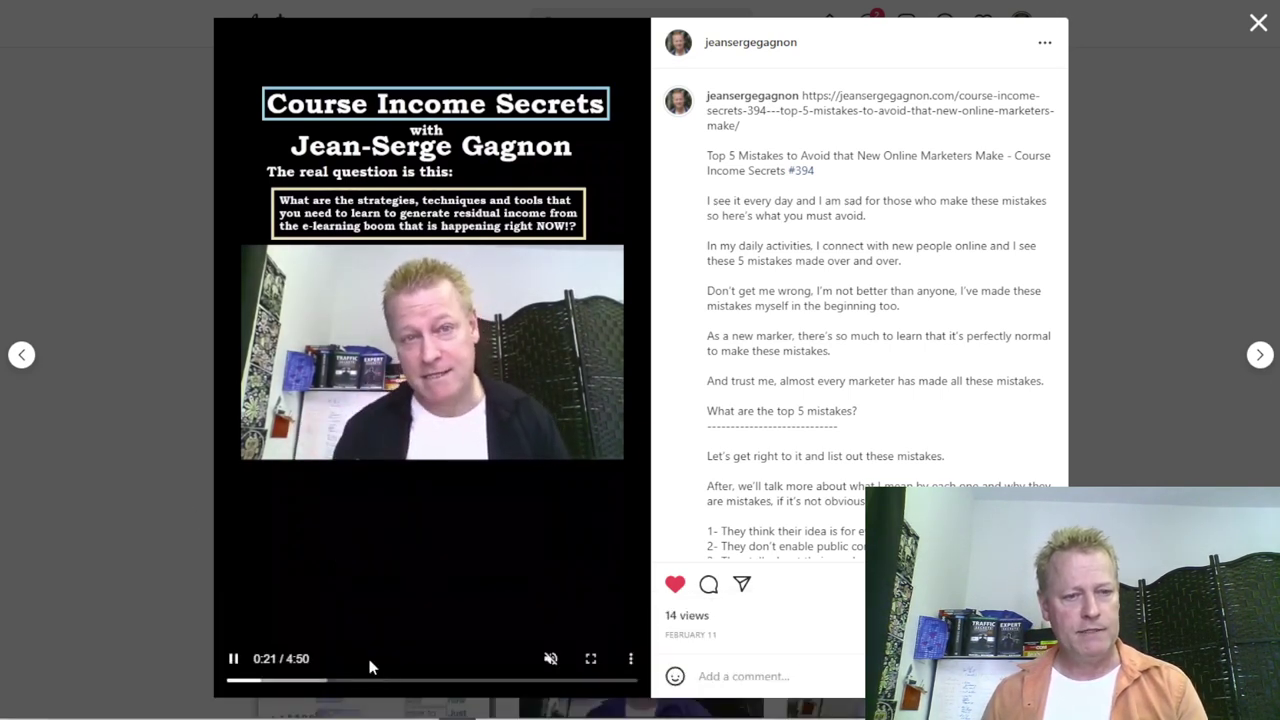
- Skip the Course Income Secrets video from about 3:56 to its ending, then close the post
left_click(556, 683)
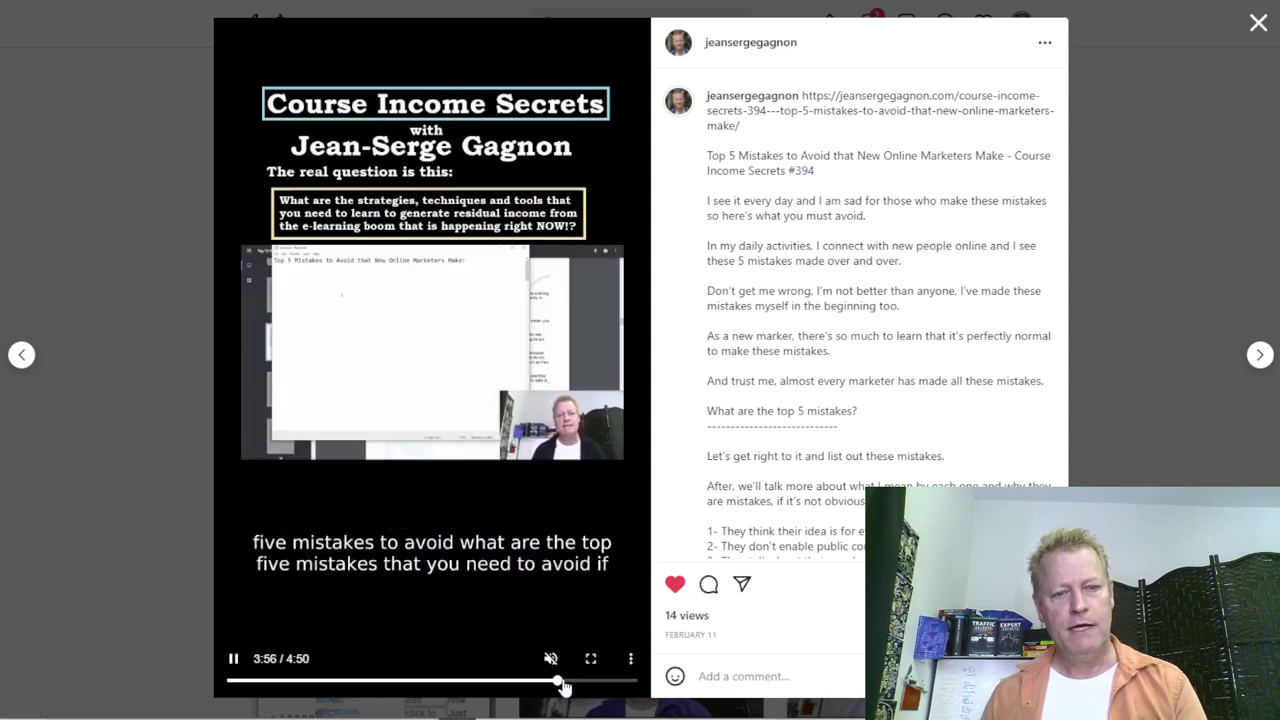
left_click(583, 683)
left_click(590, 684)
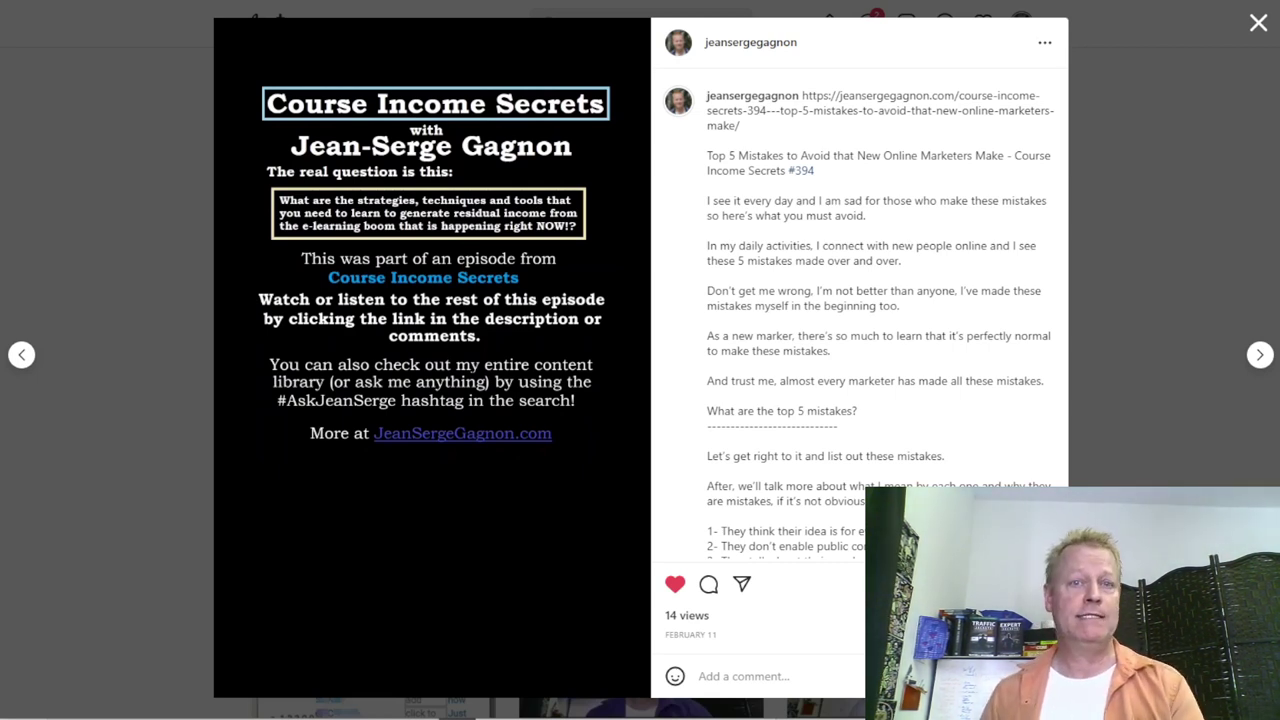
mouse_move(651, 208)
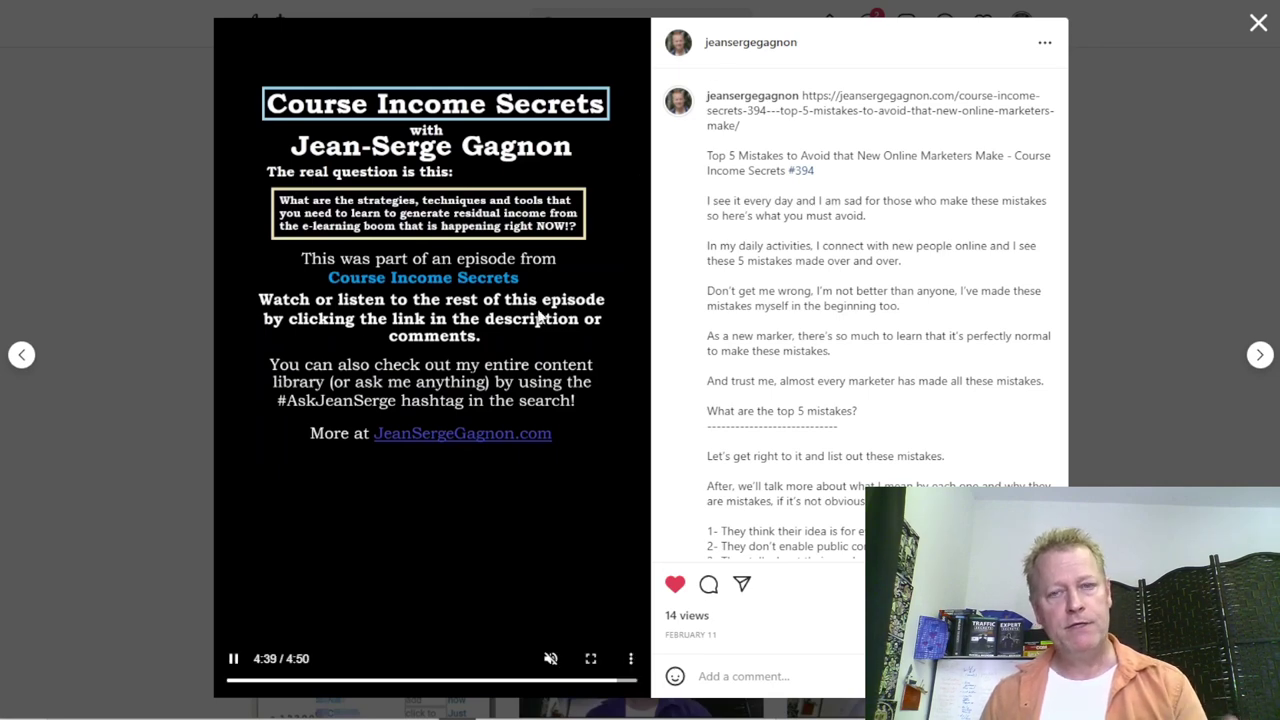
left_click(1259, 25)
scroll(672, 390, "up", 3)
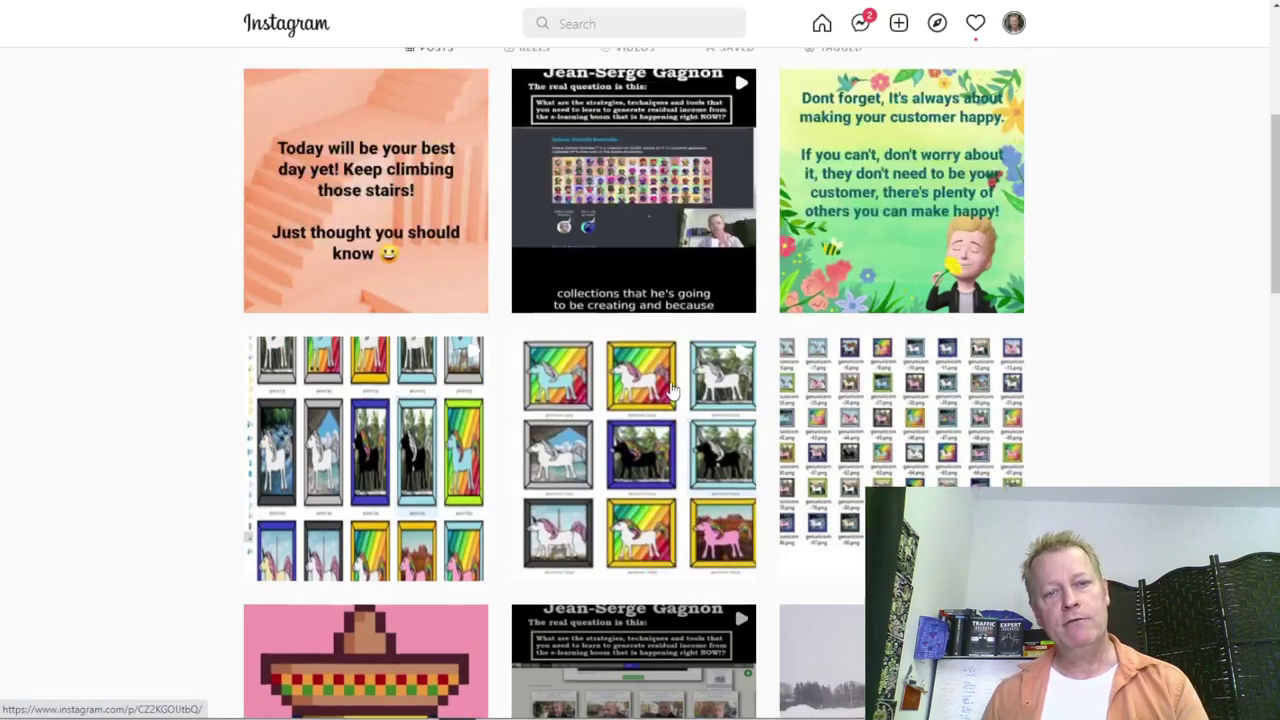
scroll(590, 455, "up", 3)
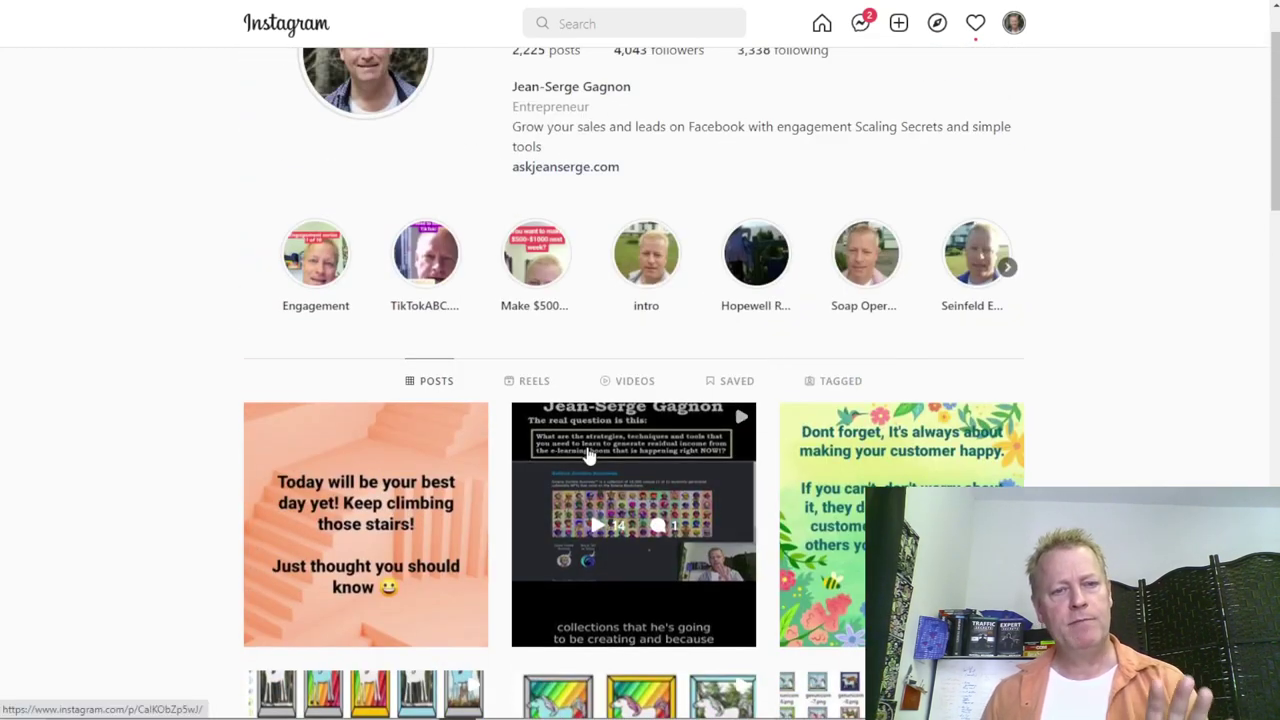
scroll(590, 455, "up", 1)
scroll(600, 520, "down", 1)
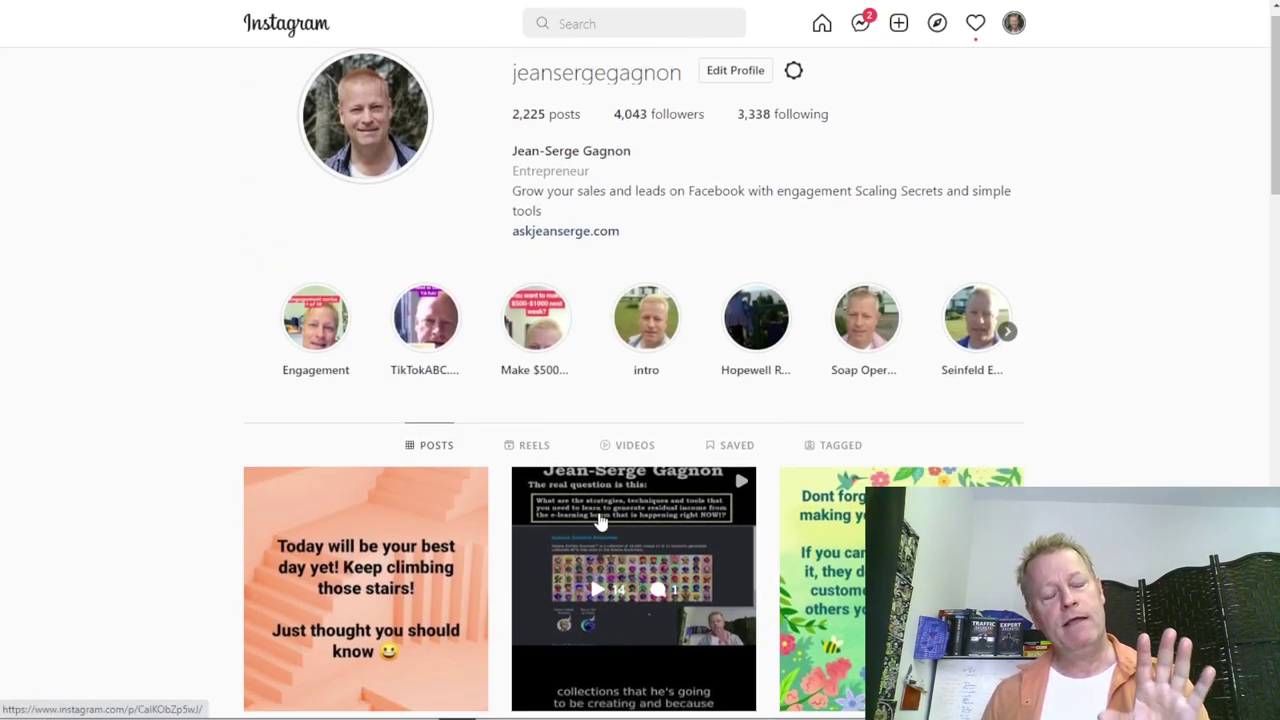
scroll(600, 520, "down", 1)
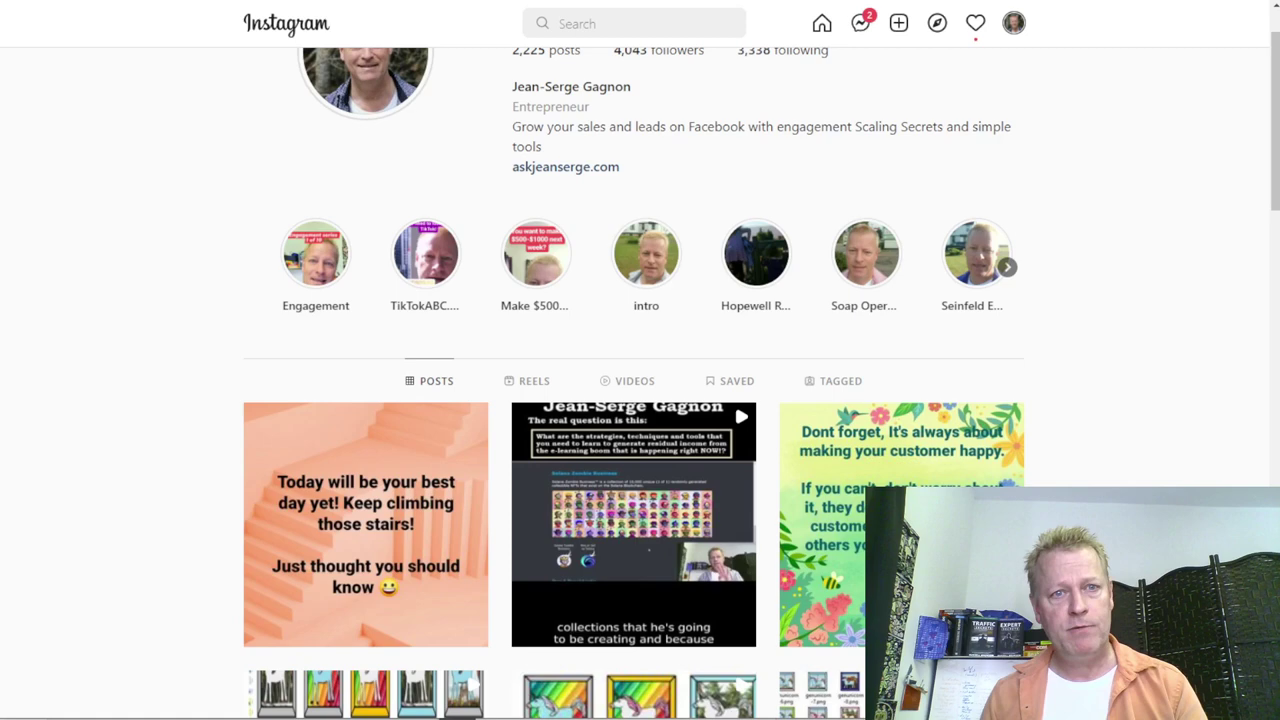
- Bring the syndication notes forward in Notepad and delete the blank lines under the title
key("alt+Tab")
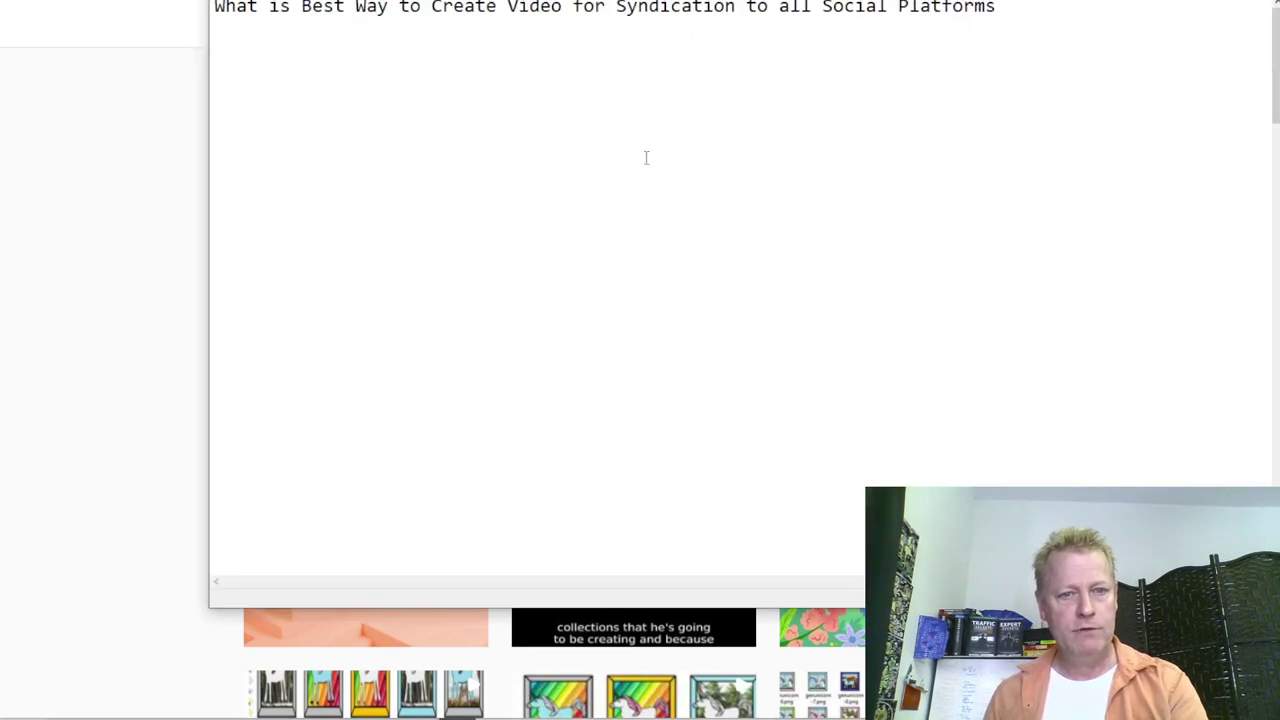
scroll(545, 146, "down", 3)
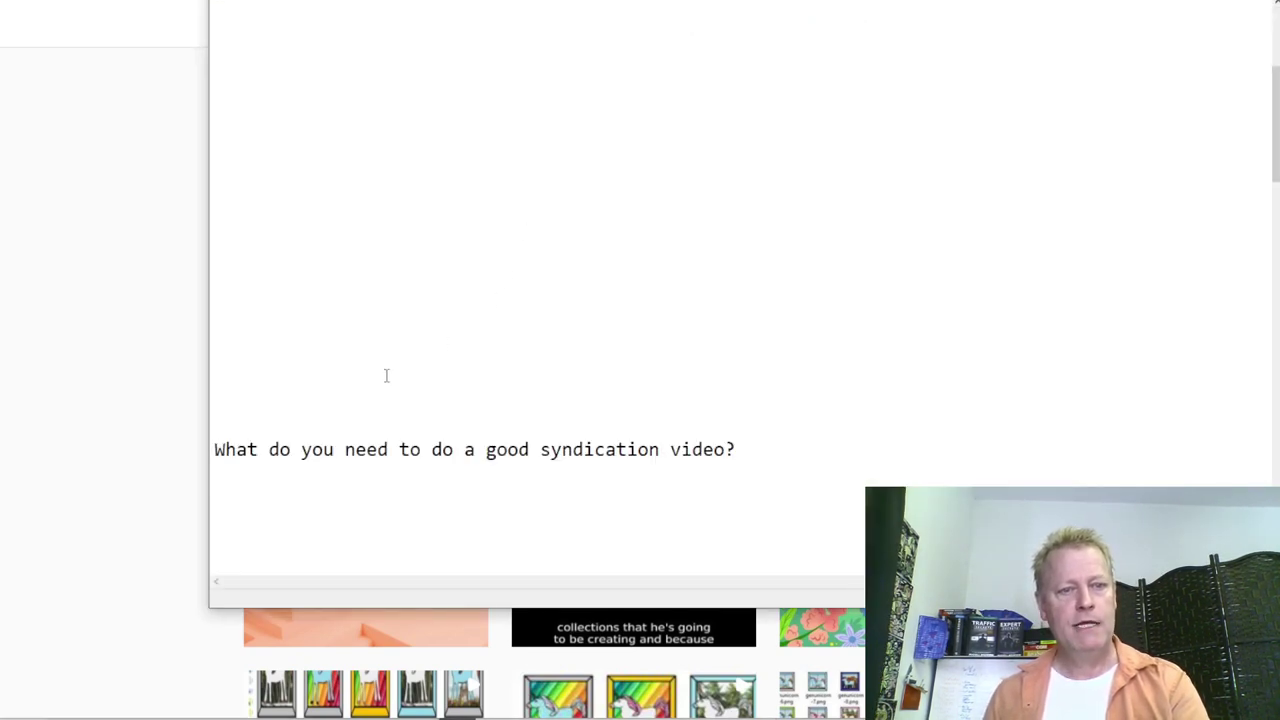
key("Delete")
key("Delete")
key("Delete")
key("Delete")
key("Delete")
key("Delete")
key("Delete")
key("Delete")
key("Delete")
key("Delete")
key("Delete")
key("Delete")
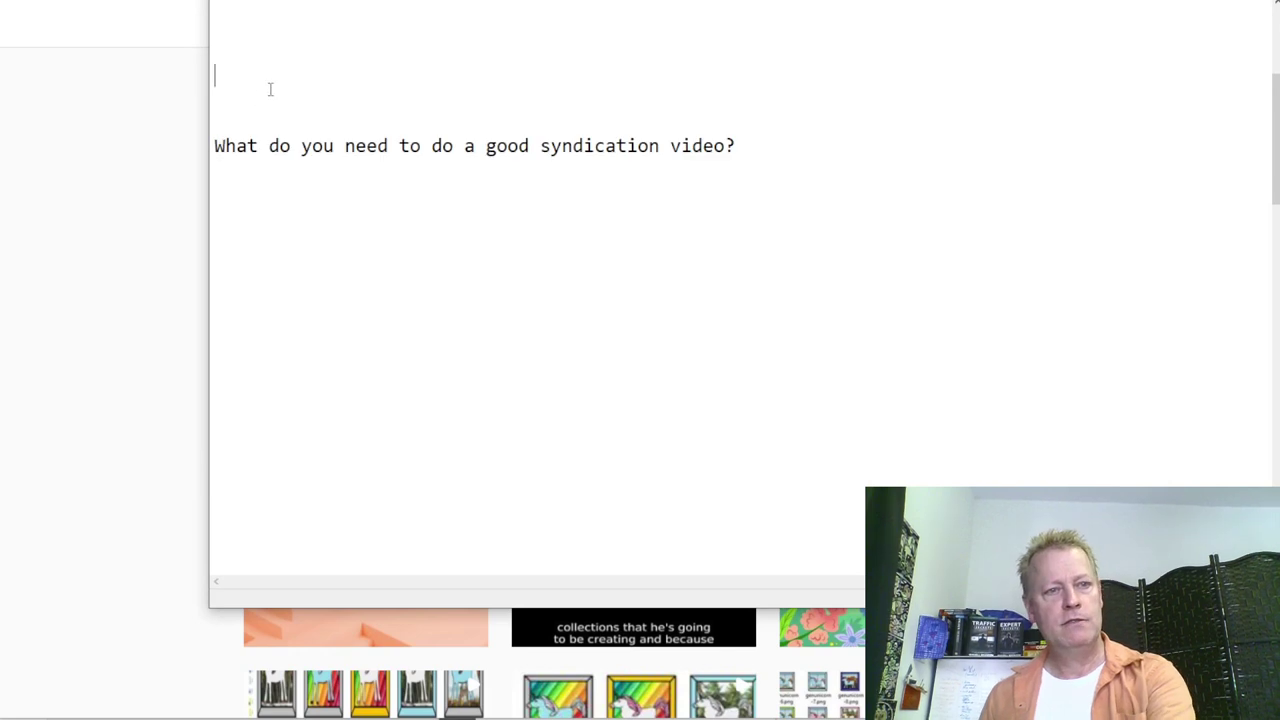
scroll(280, 83, "down", 1)
scroll(286, 131, "up", 3)
scroll(286, 133, "down", 1)
scroll(286, 132, "down", 2)
scroll(286, 131, "up", 1)
key("BackSpace")
key("BackSpace")
key("BackSpace")
key("BackSpace")
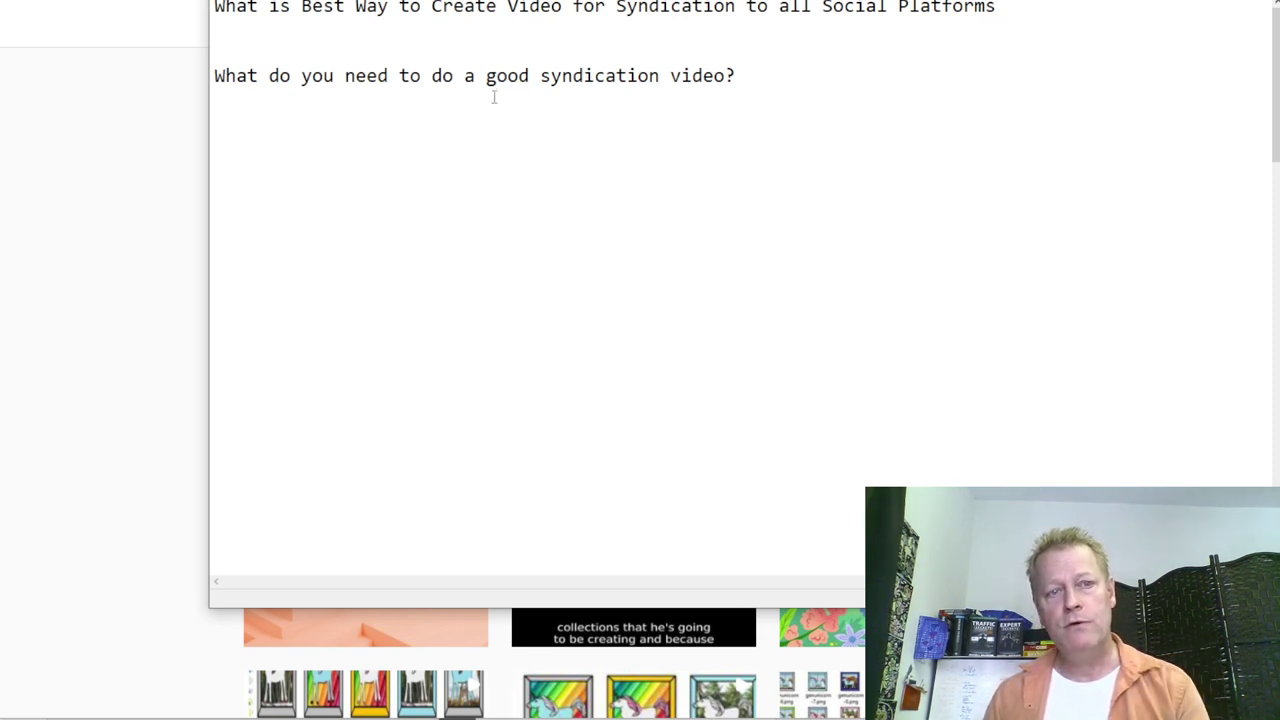
- Pull the next section up under the question and paste the video list below the 30-minute bullet
left_click(550, 166)
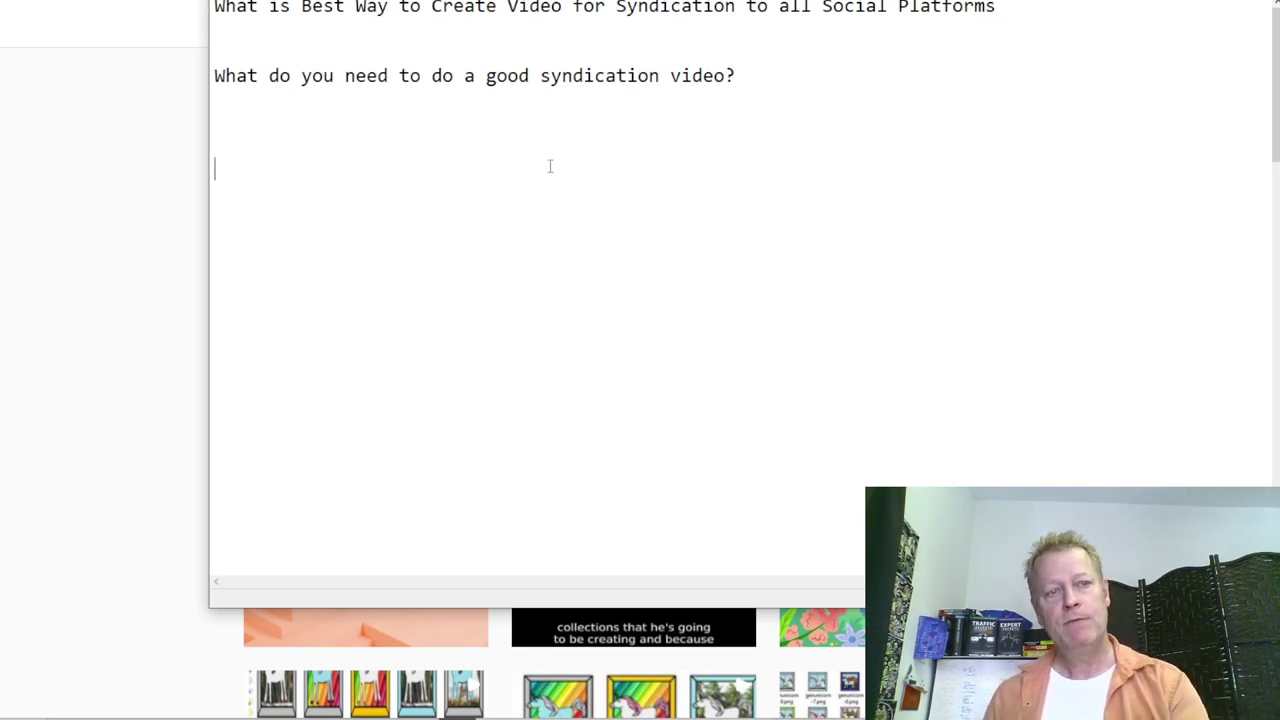
key("Delete")
key("Delete")
key("Delete")
key("Delete")
key("Delete")
key("Delete")
key("Delete")
key("Delete")
key("Delete")
key("Delete")
key("Delete")
key("Delete")
key("Delete")
key("Delete")
key("Delete")
key("Delete")
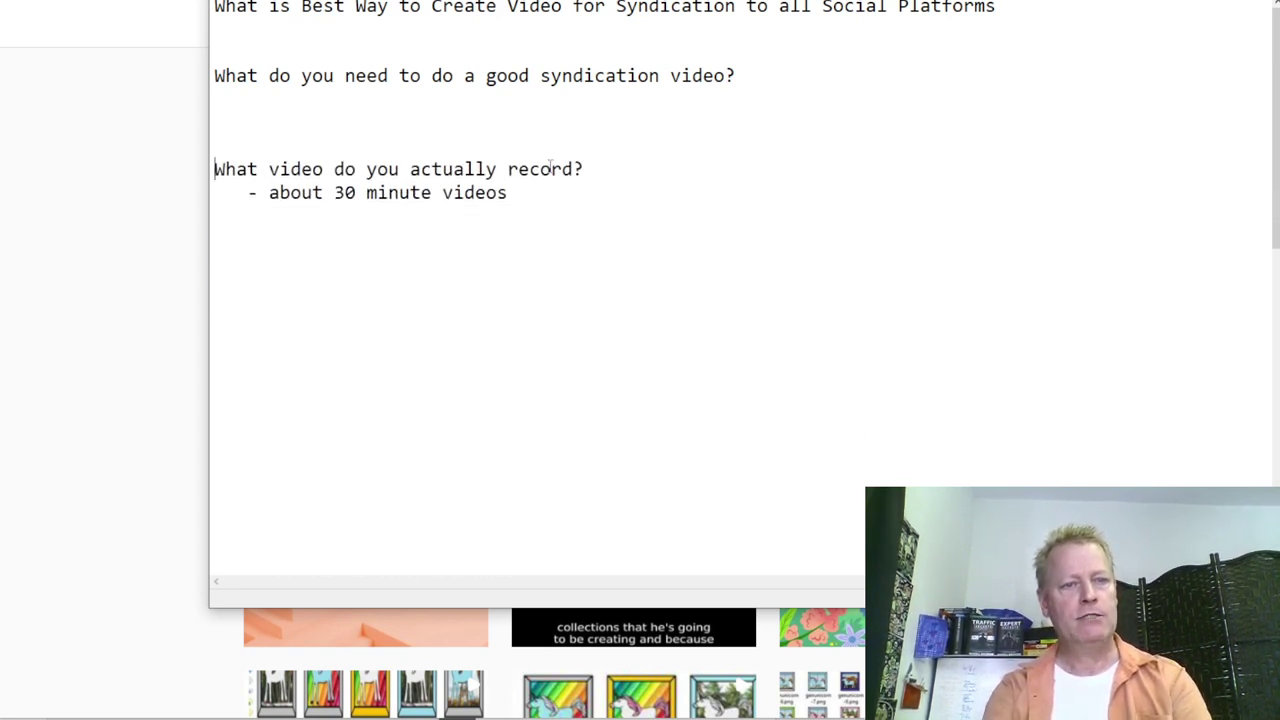
key("BackSpace")
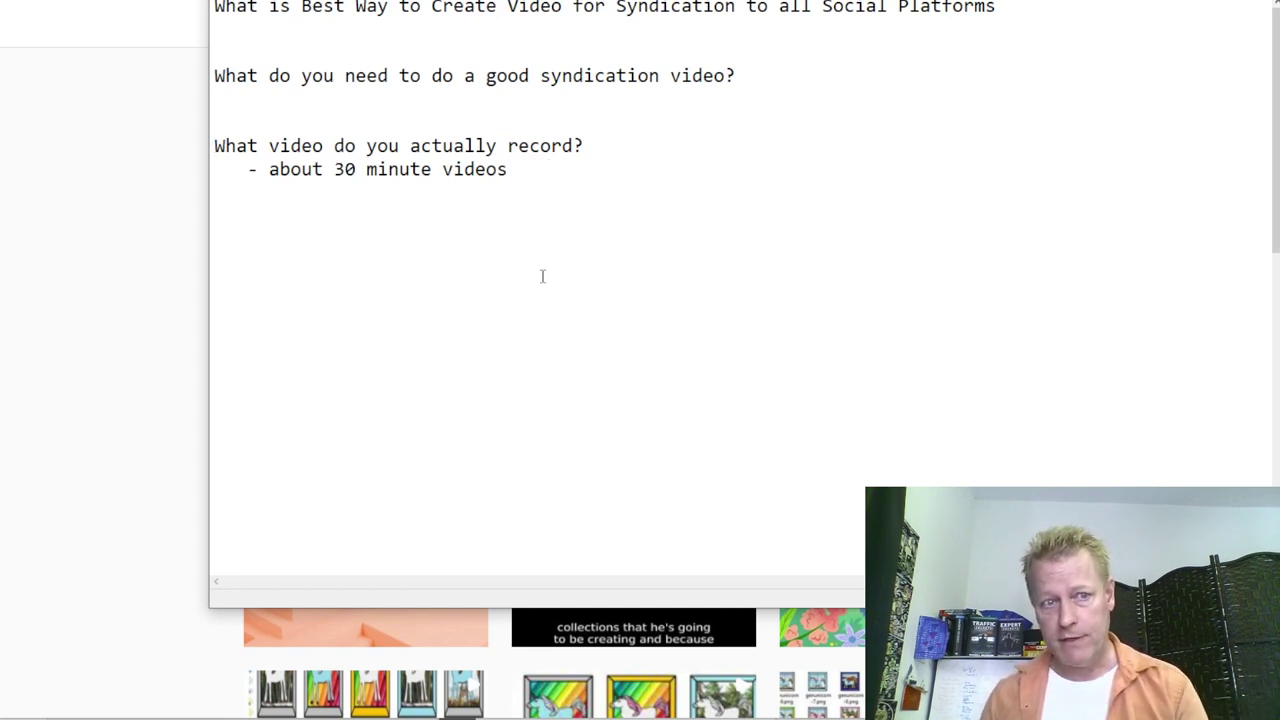
left_click(365, 261)
key("BackSpace")
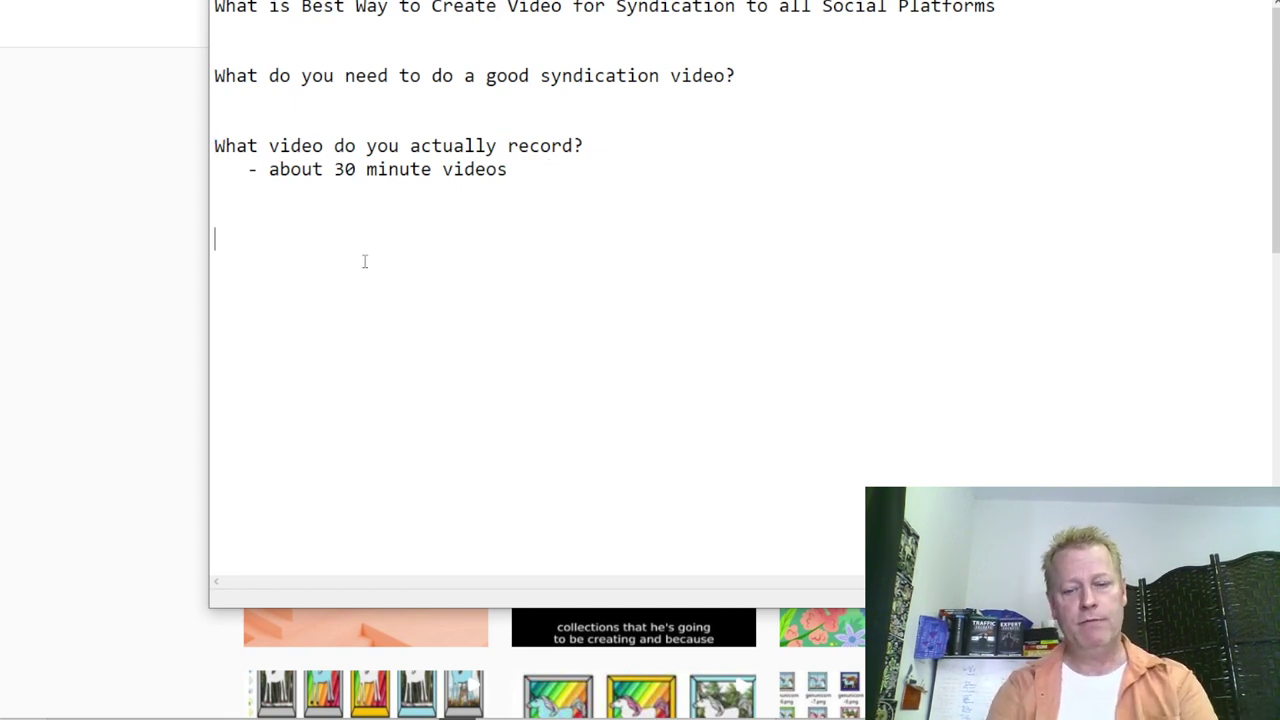
key("ctrl+v")
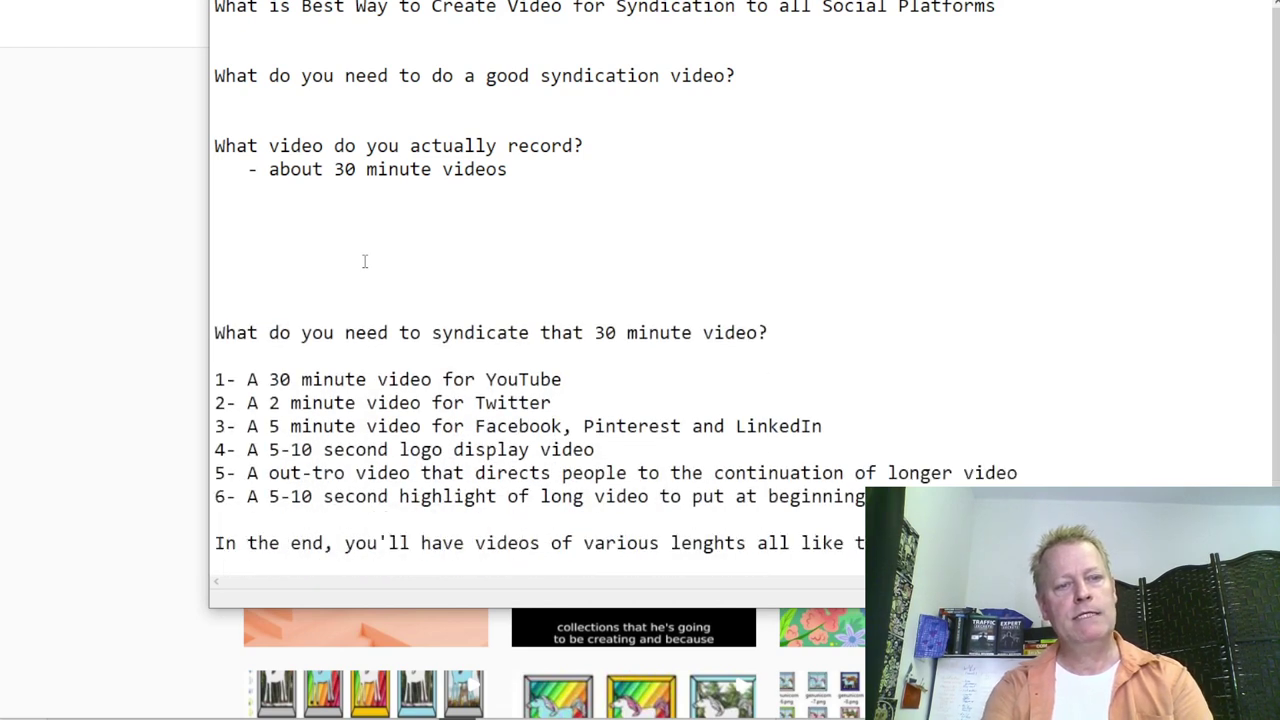
- Remove the blank lines above the pasted list and highlight the YouTube item and items two to four
key("BackSpace")
key("BackSpace")
key("BackSpace")
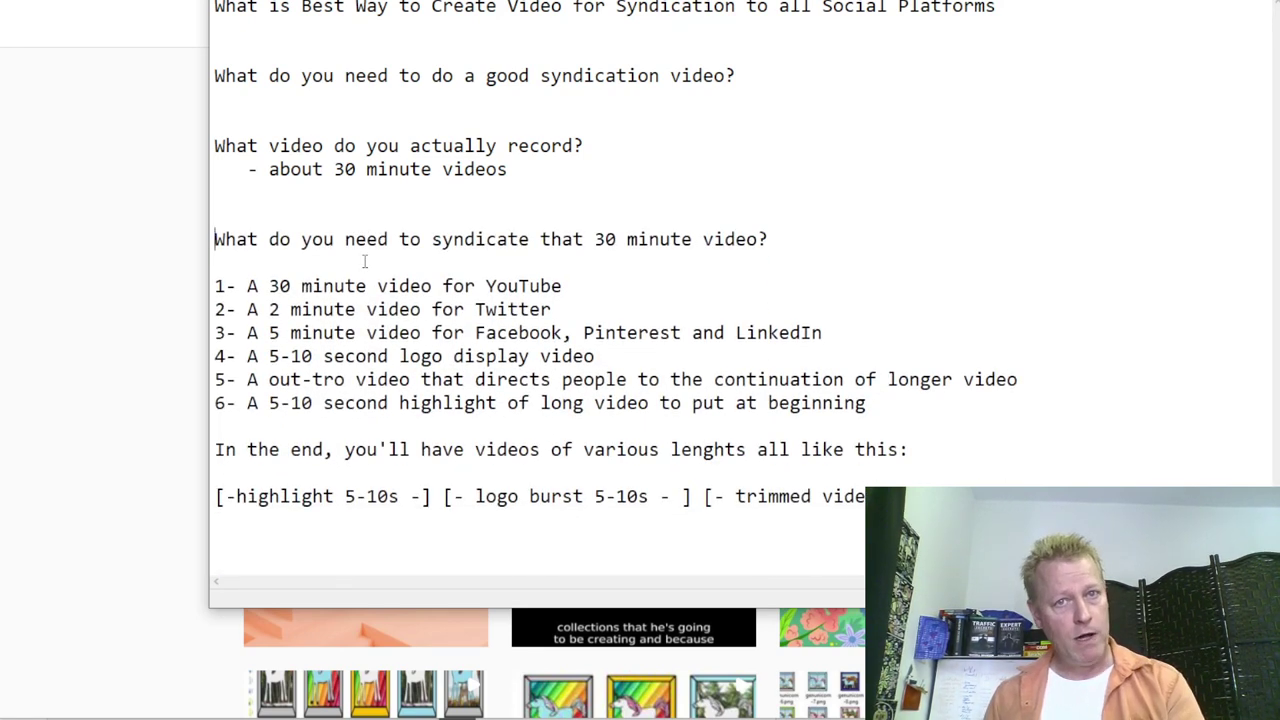
left_click_drag(232, 290, 556, 286)
left_click_drag(250, 314, 628, 356)
left_click(628, 356)
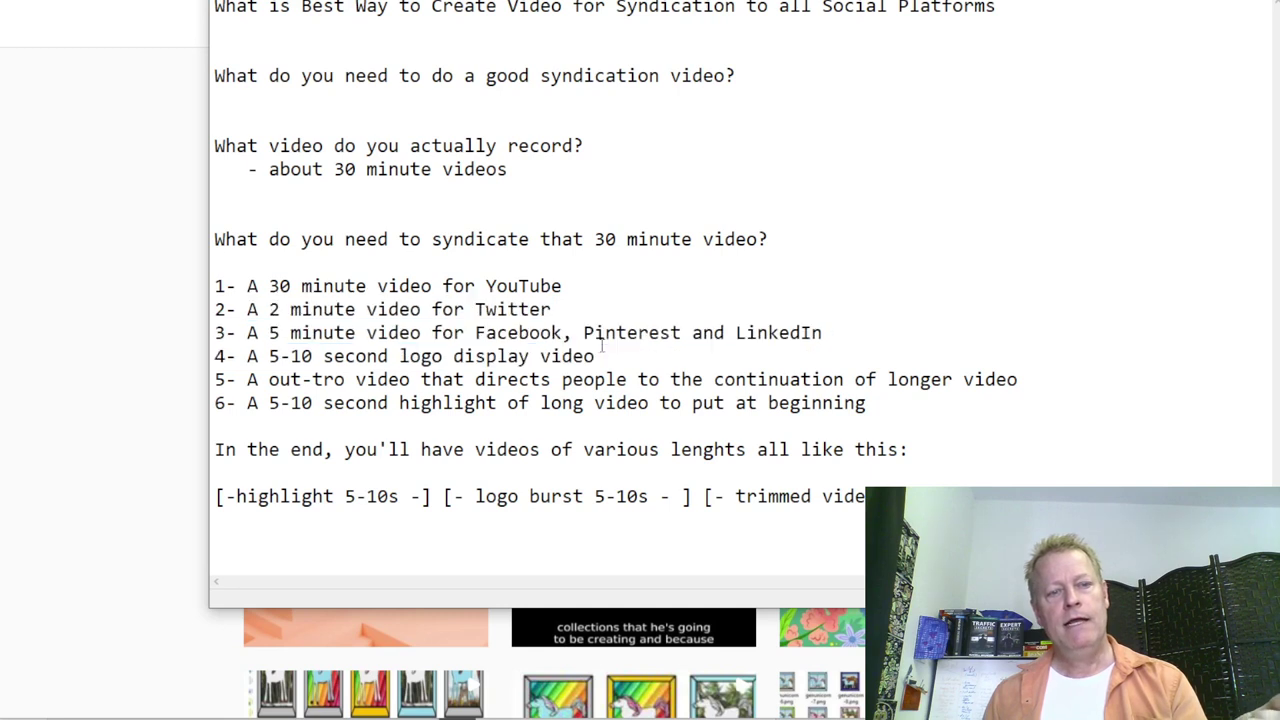
- Change 'out-tro' to 'outtro' and highlight the bracketed video sequence line
left_click_drag(272, 385, 412, 383)
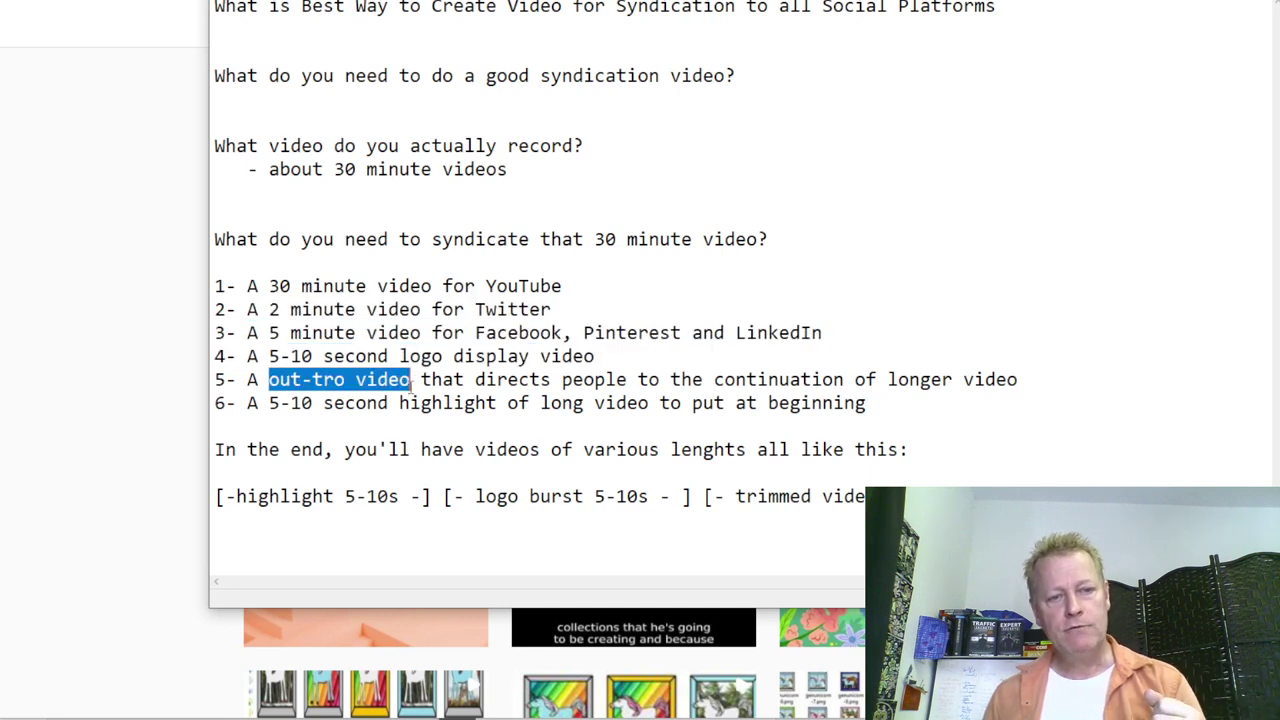
left_click(303, 380)
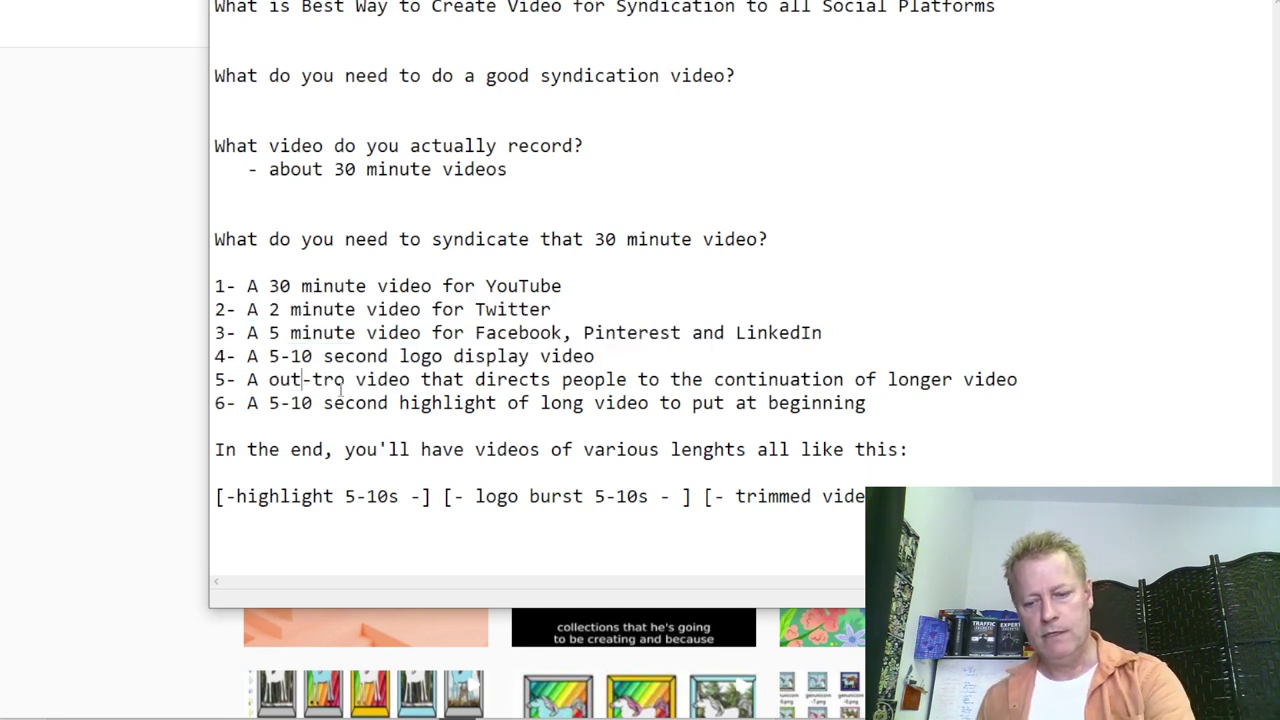
key("Delete")
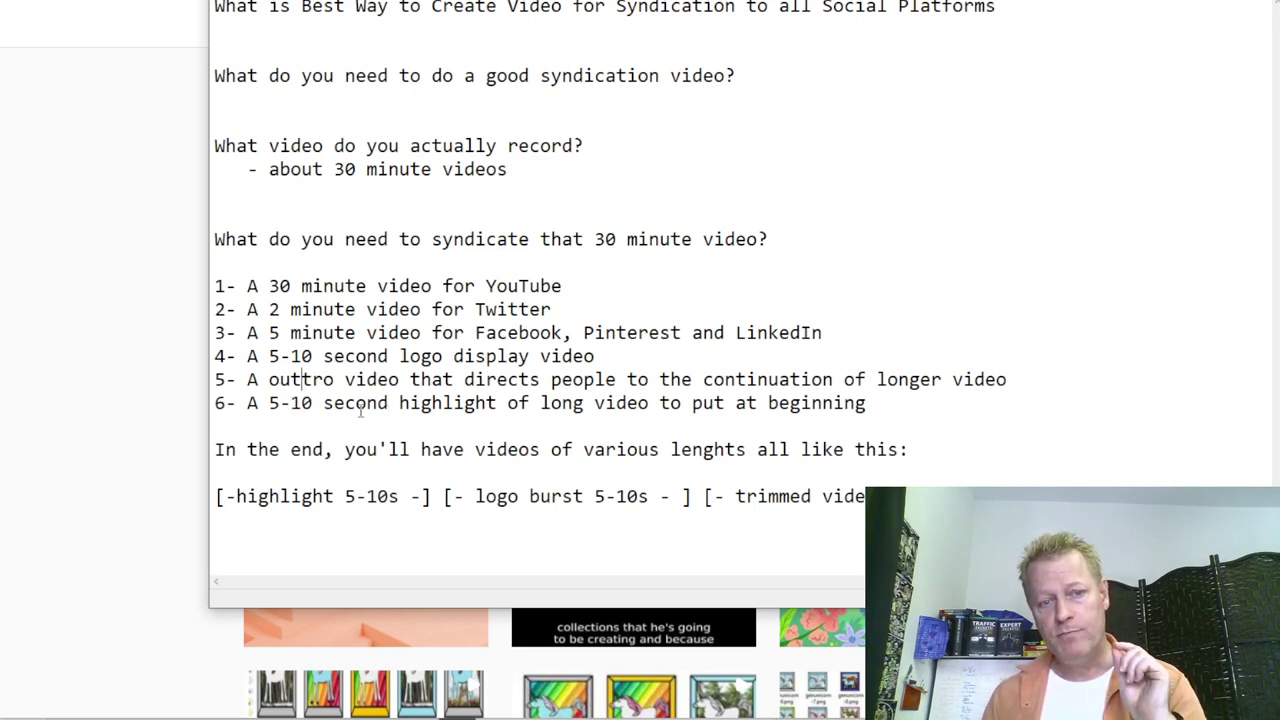
left_click(212, 496)
left_click_drag(215, 496, 1167, 484)
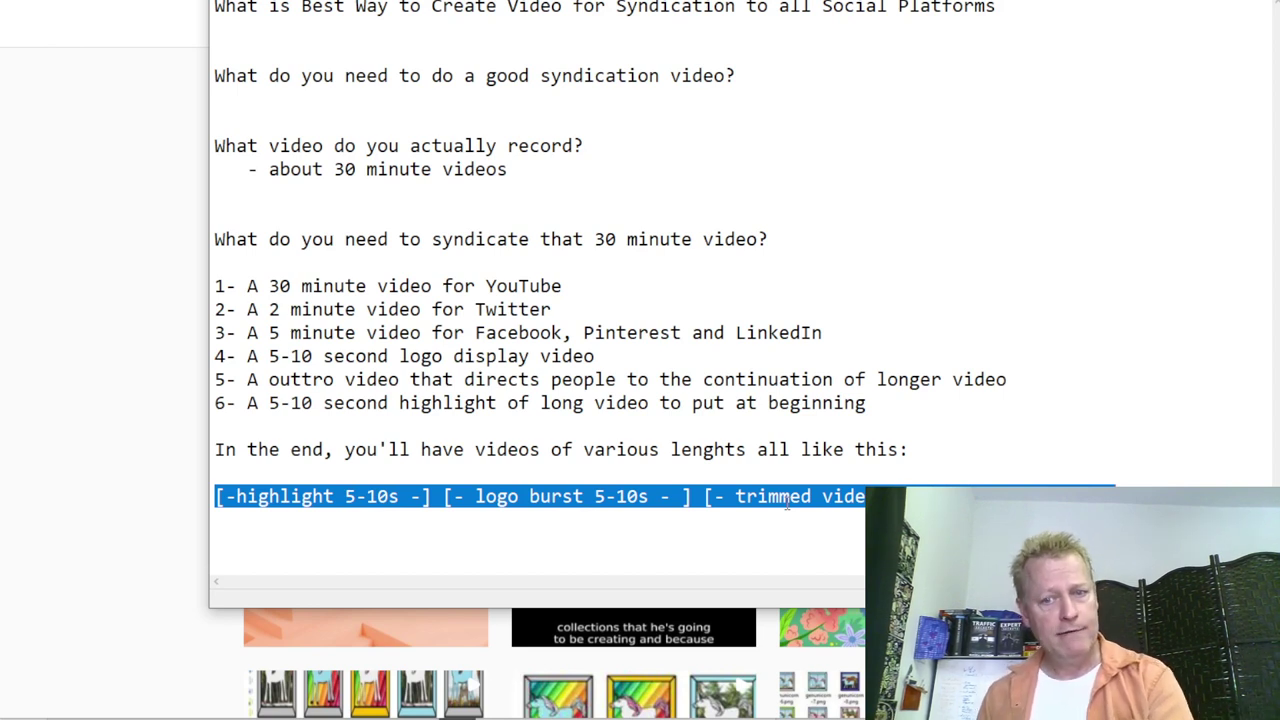
key("Right")
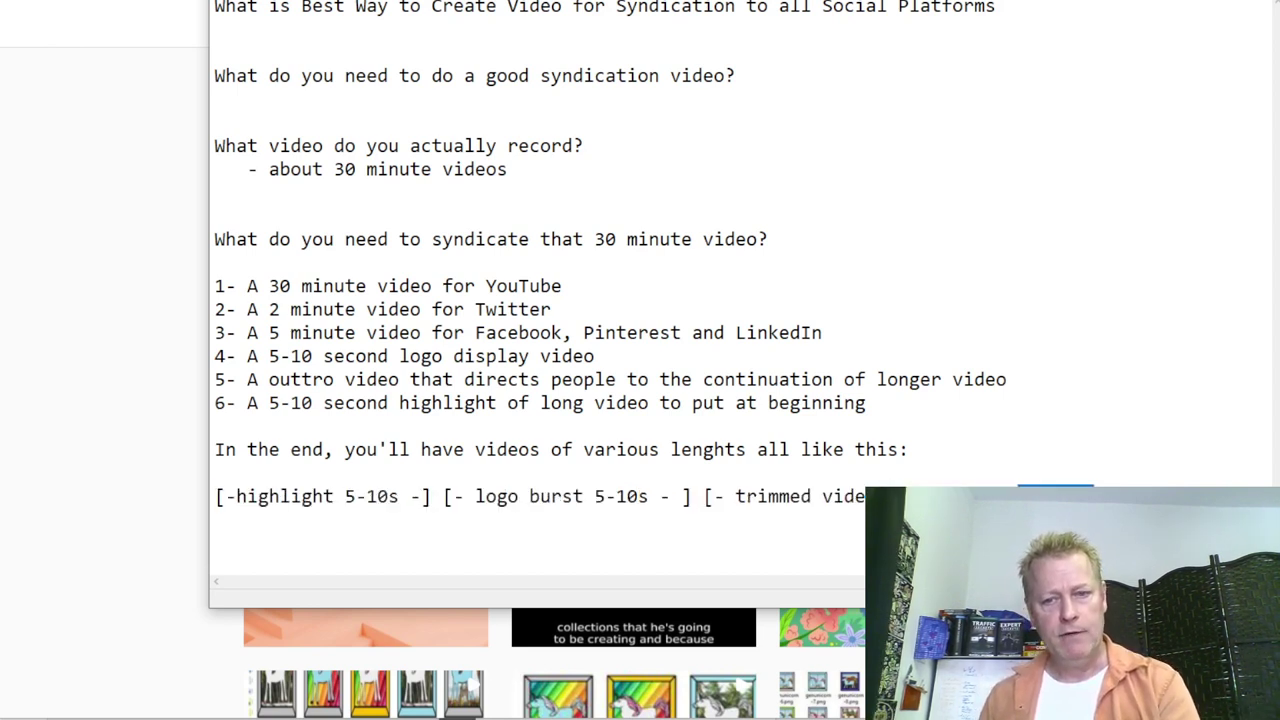
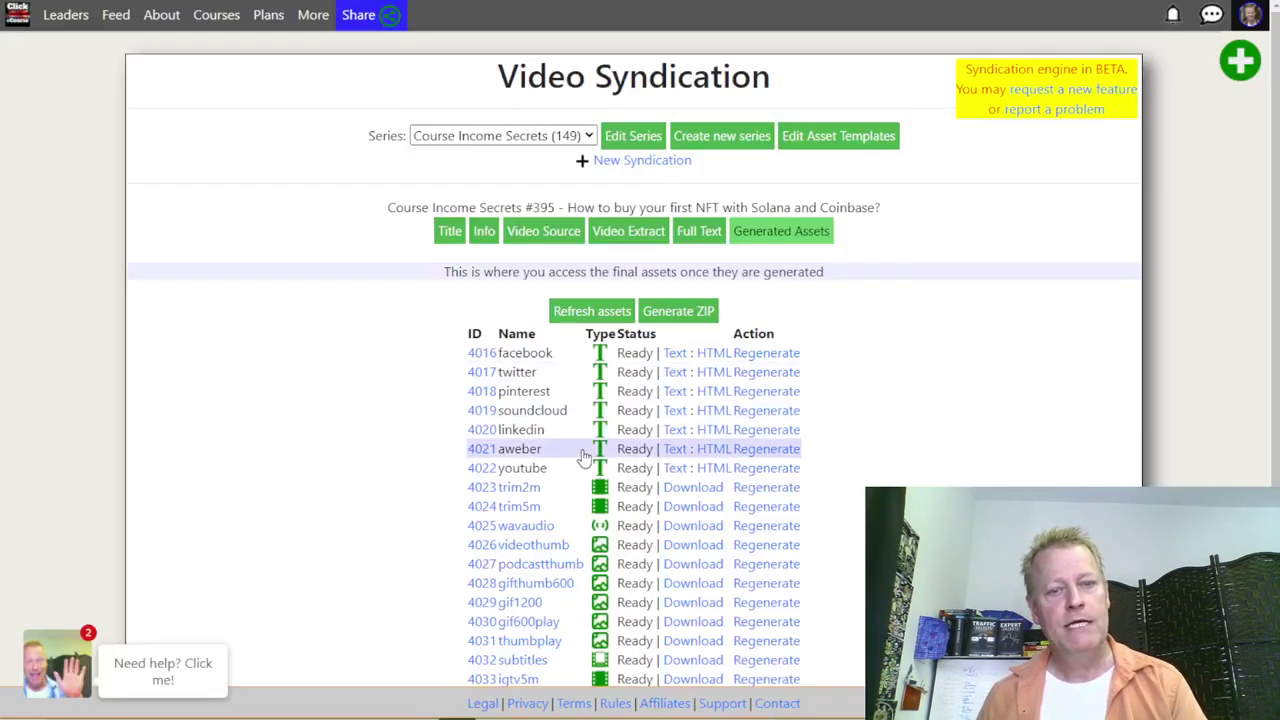
- Scroll down to episode 395's Generated Assets table, where every asset is Ready
scroll(700, 400, "down", 3)
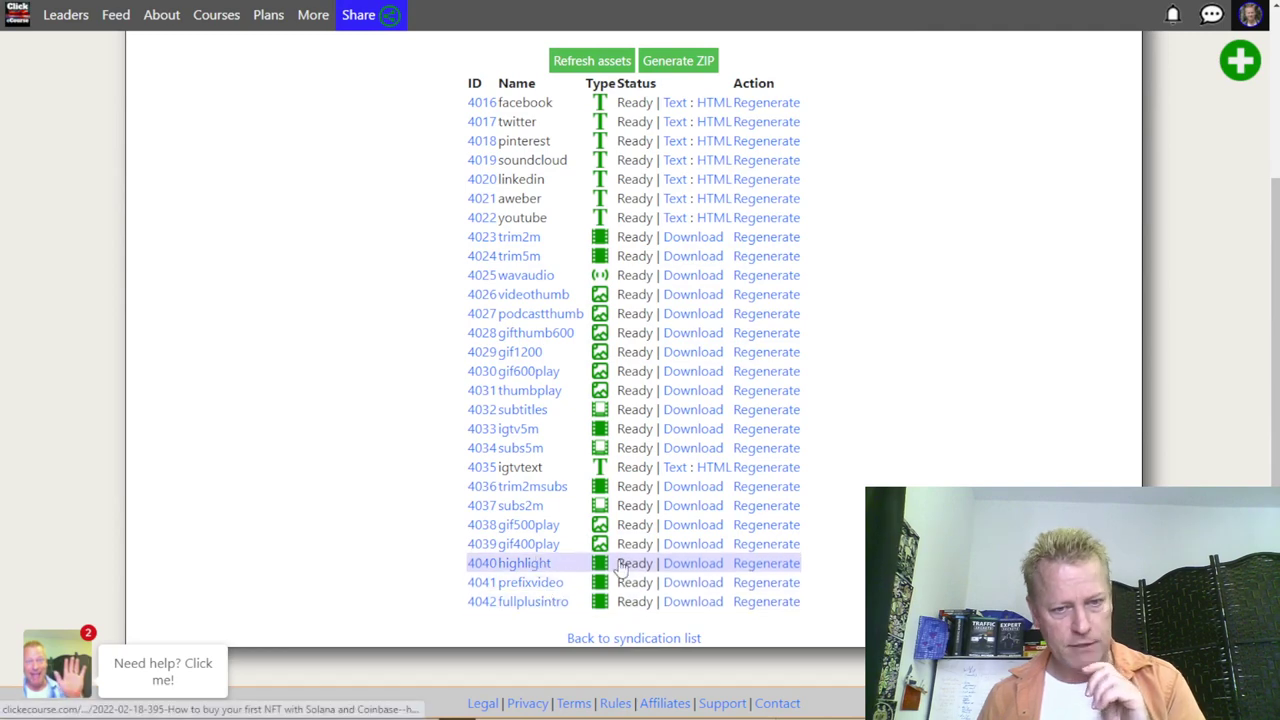
- Play episode 395's highlight clip through and exit the full-screen video
left_click(684, 564)
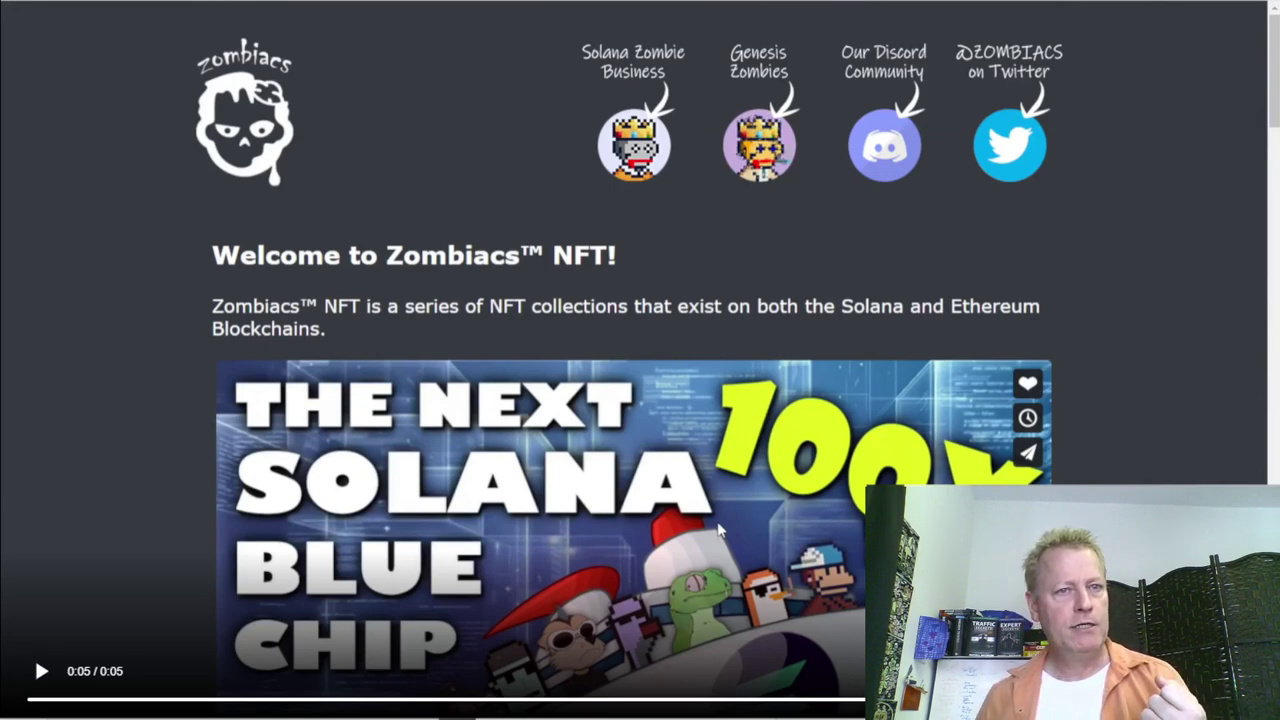
key("Escape")
scroll(700, 200, "up", 5)
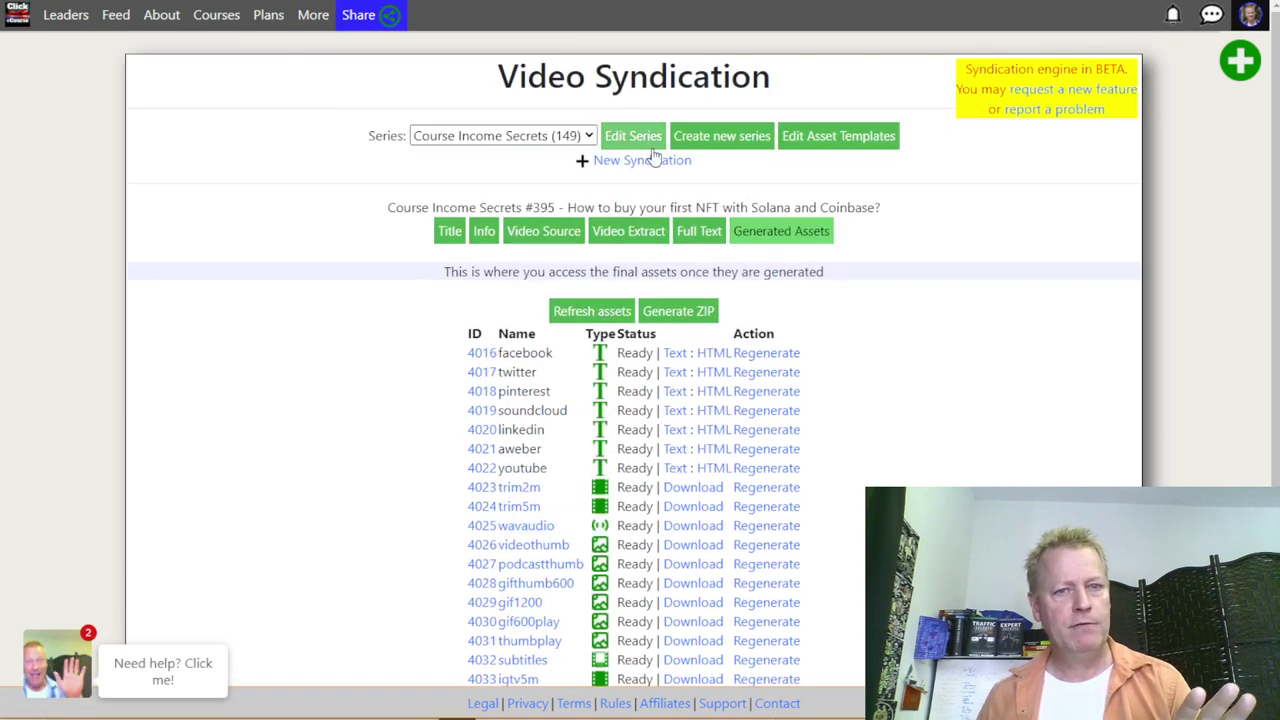
- Go back to the syndication list and open episode 394's generated assets
scroll(640, 390, "down", 3)
left_click(645, 568)
left_click(688, 249)
- Play episode 394's 5-second highlight clip (row 4013), pausing and resuming it once
scroll(862, 399, "down", 1)
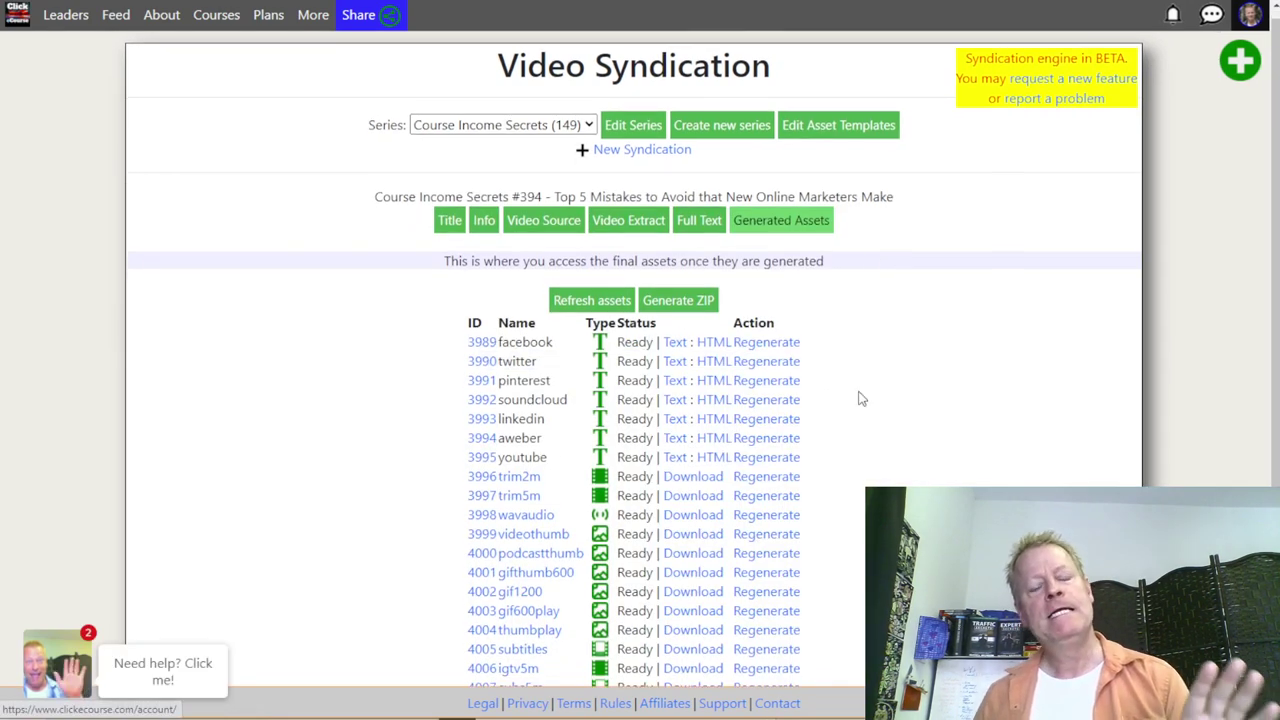
scroll(862, 399, "down", 3)
scroll(857, 397, "up", 1)
scroll(677, 457, "down", 1)
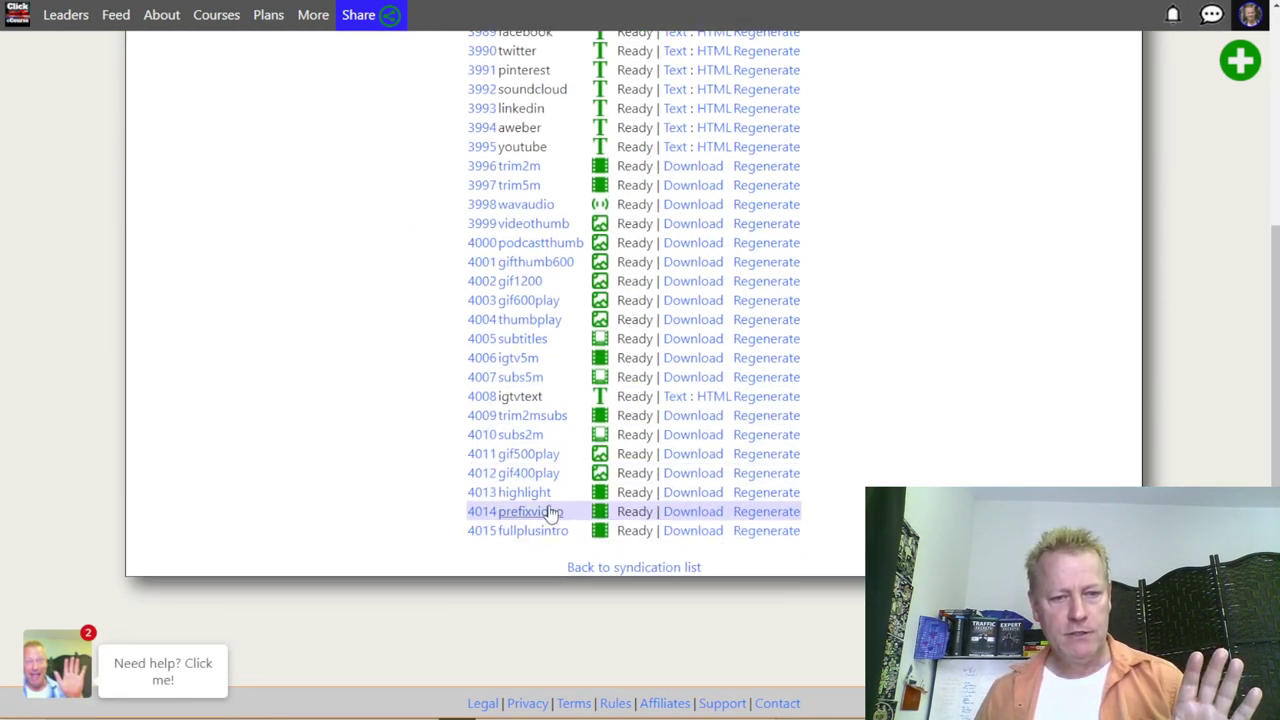
left_click(678, 494)
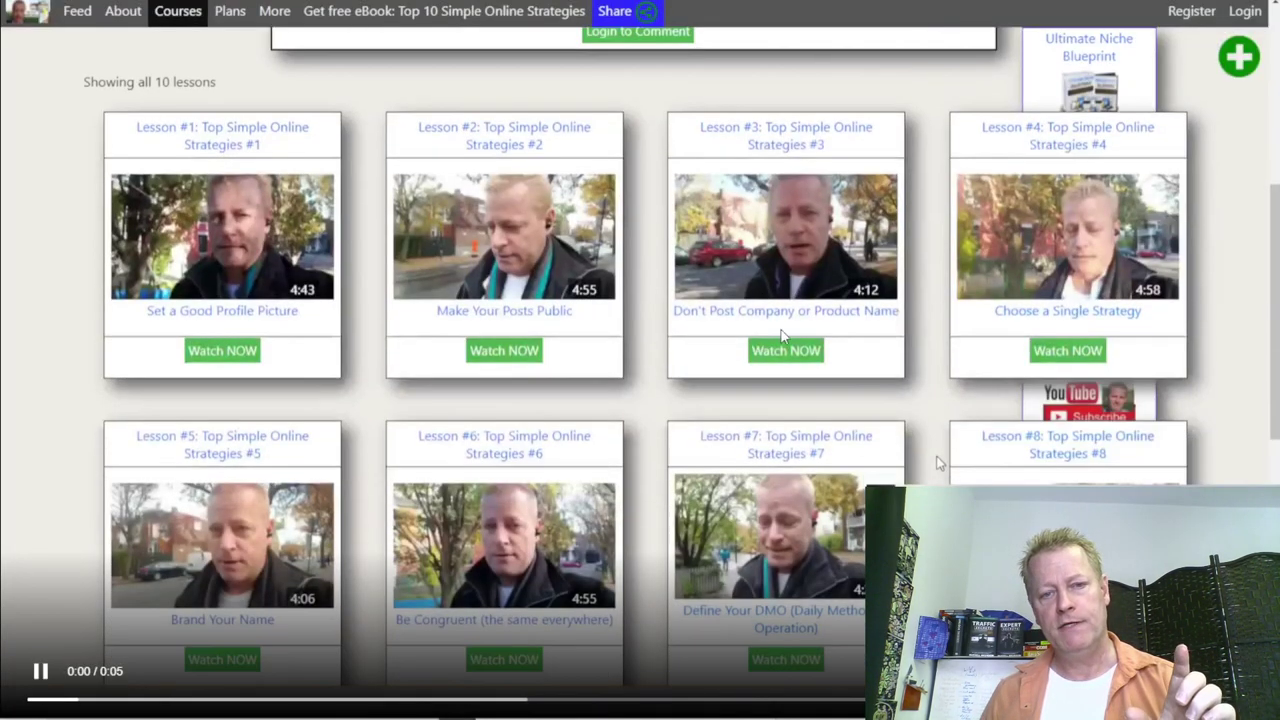
left_click(814, 387)
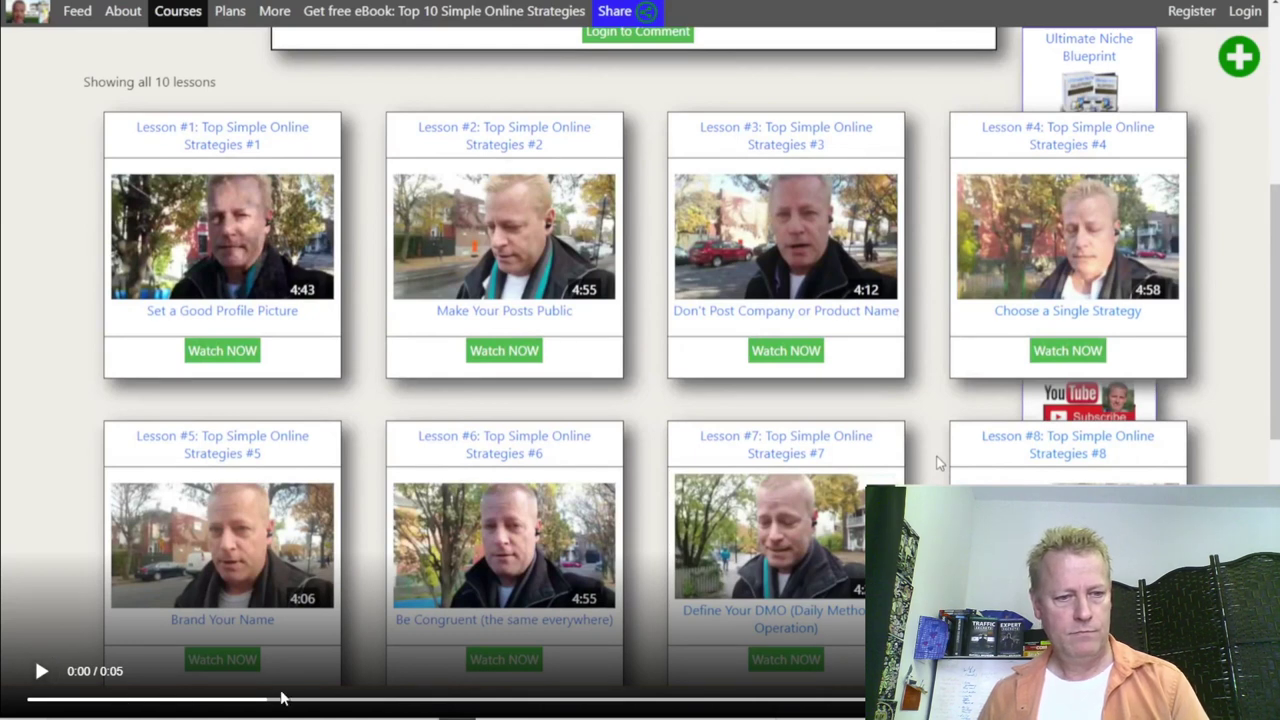
left_click(462, 597)
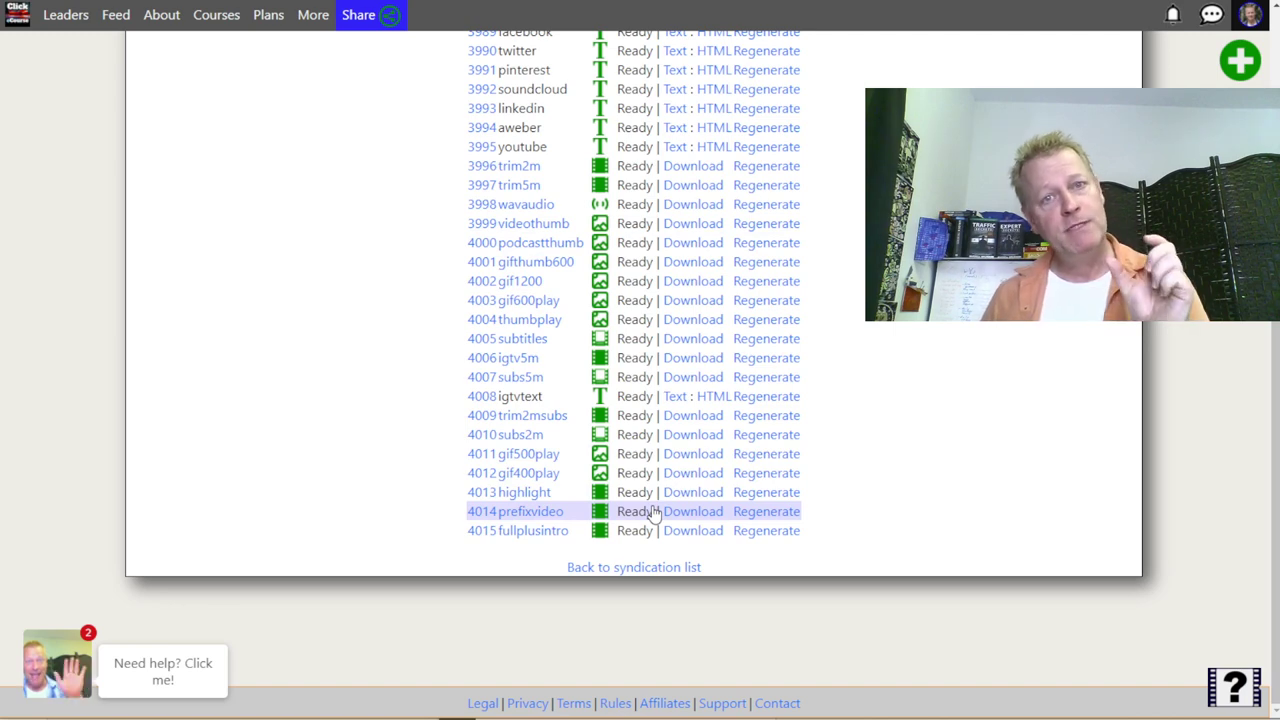
scroll(652, 513, "up", 3)
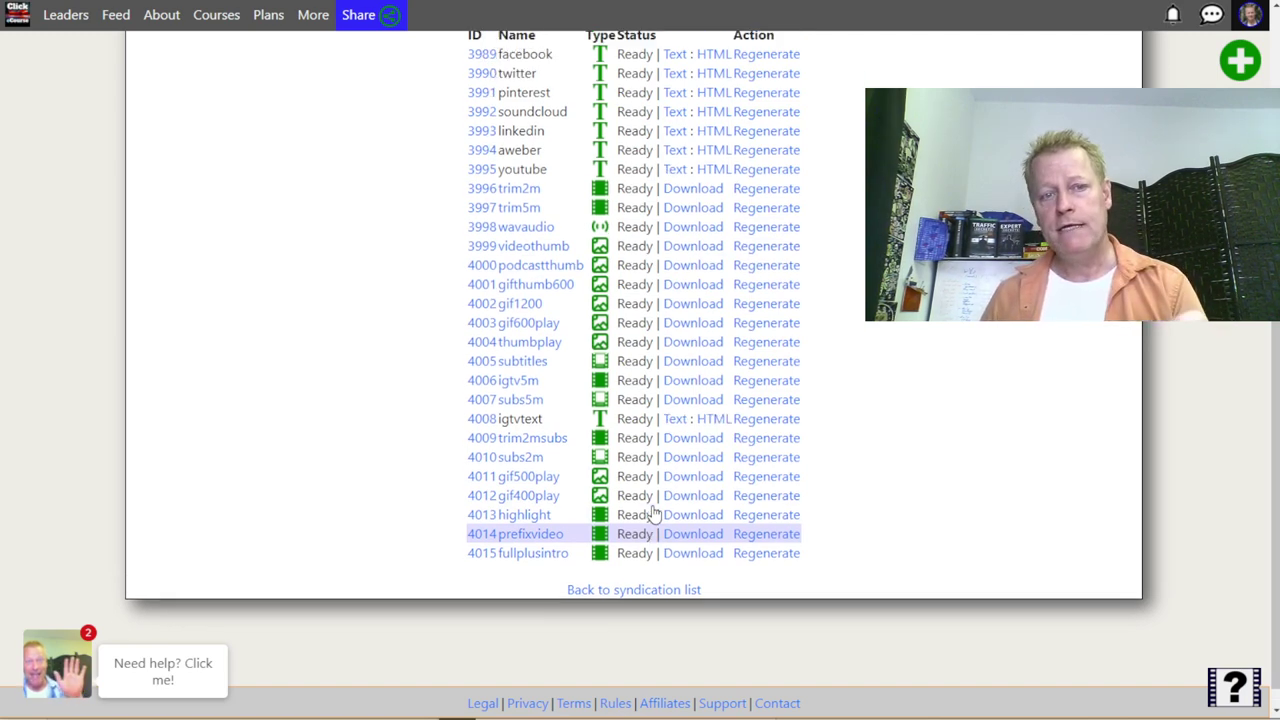
- Check episode 394's YouTube source link, then view its Video Extract step with 2:58 thumbnails
left_click(543, 234)
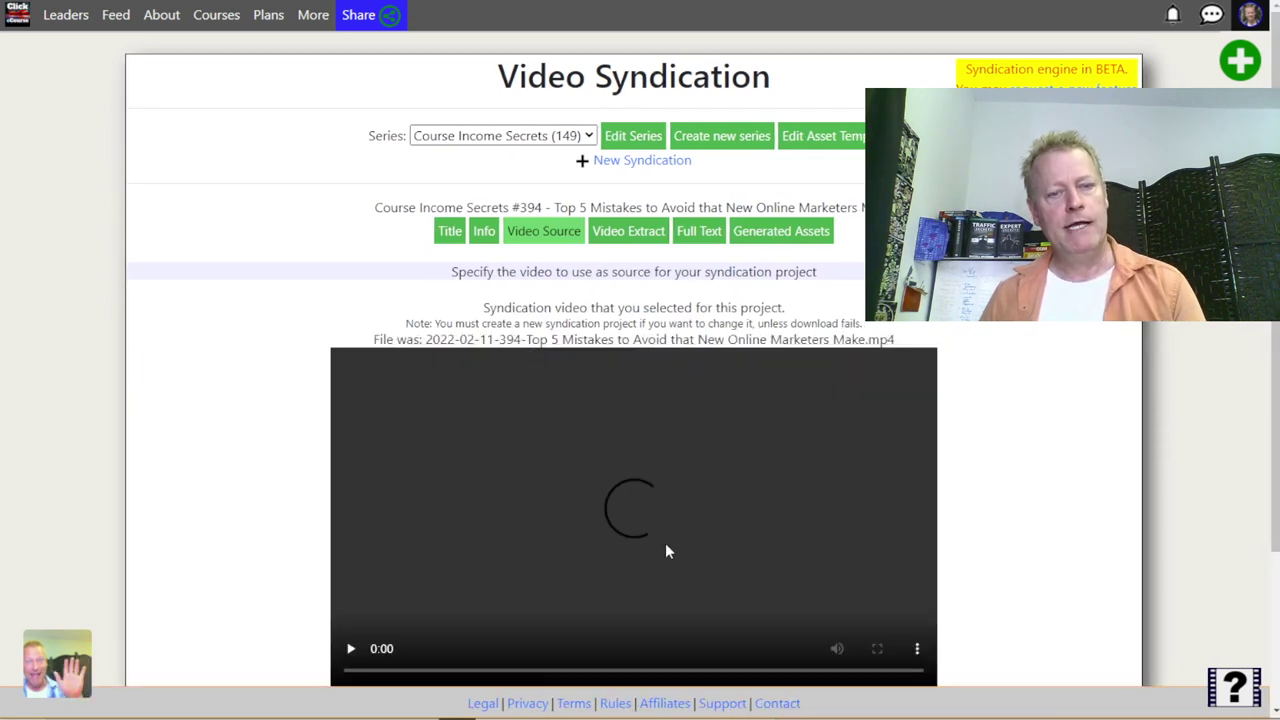
scroll(656, 540, "down", 1)
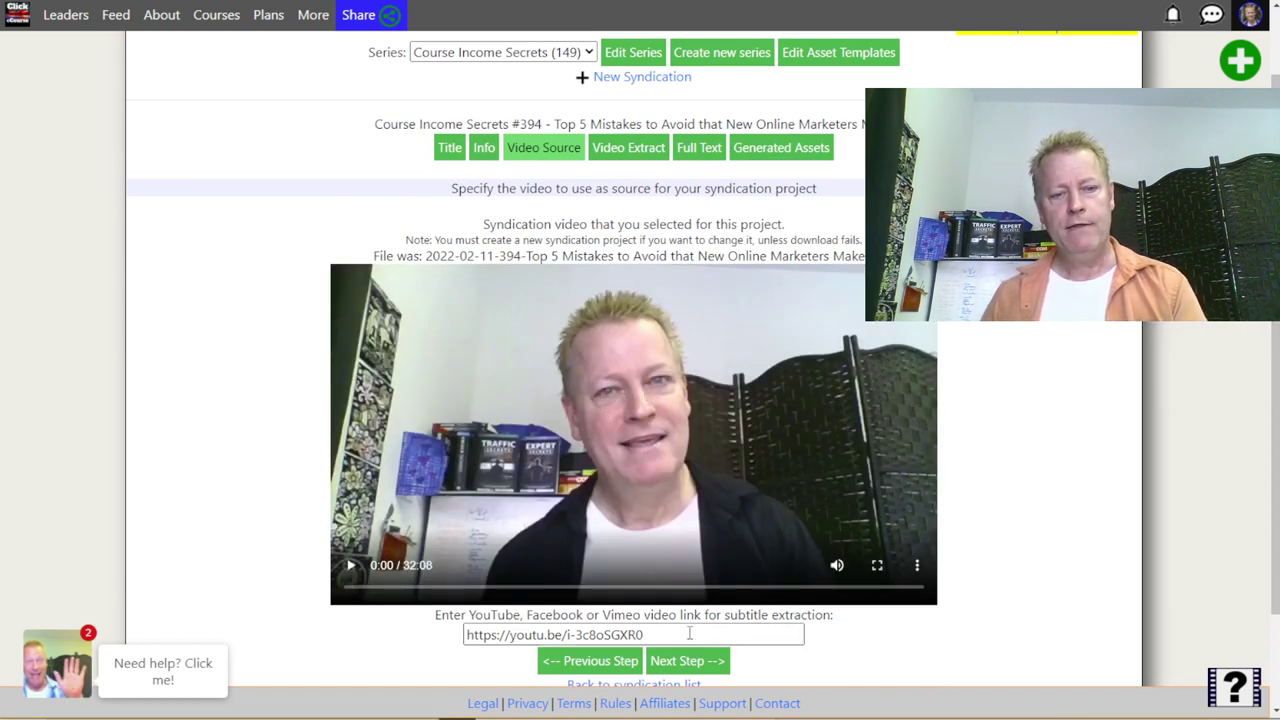
left_click_drag(700, 635, 430, 657)
scroll(870, 660, "down", 1)
scroll(870, 660, "up", 2)
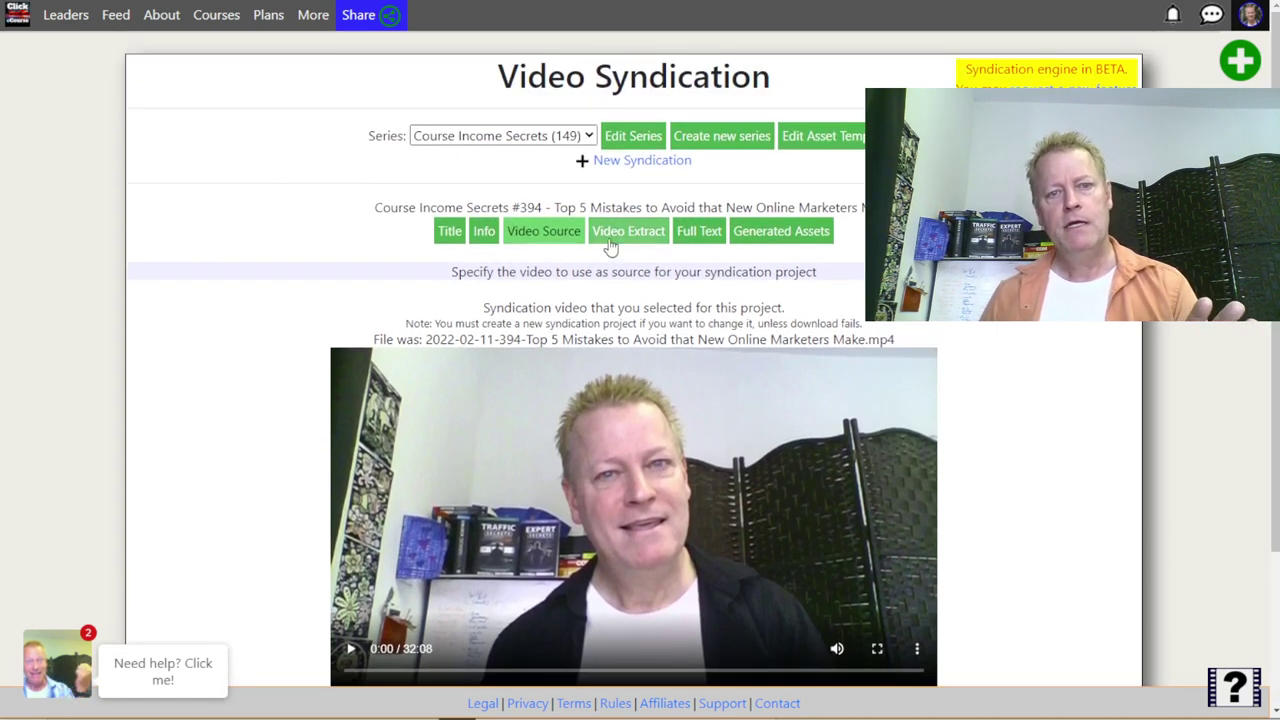
left_click(618, 240)
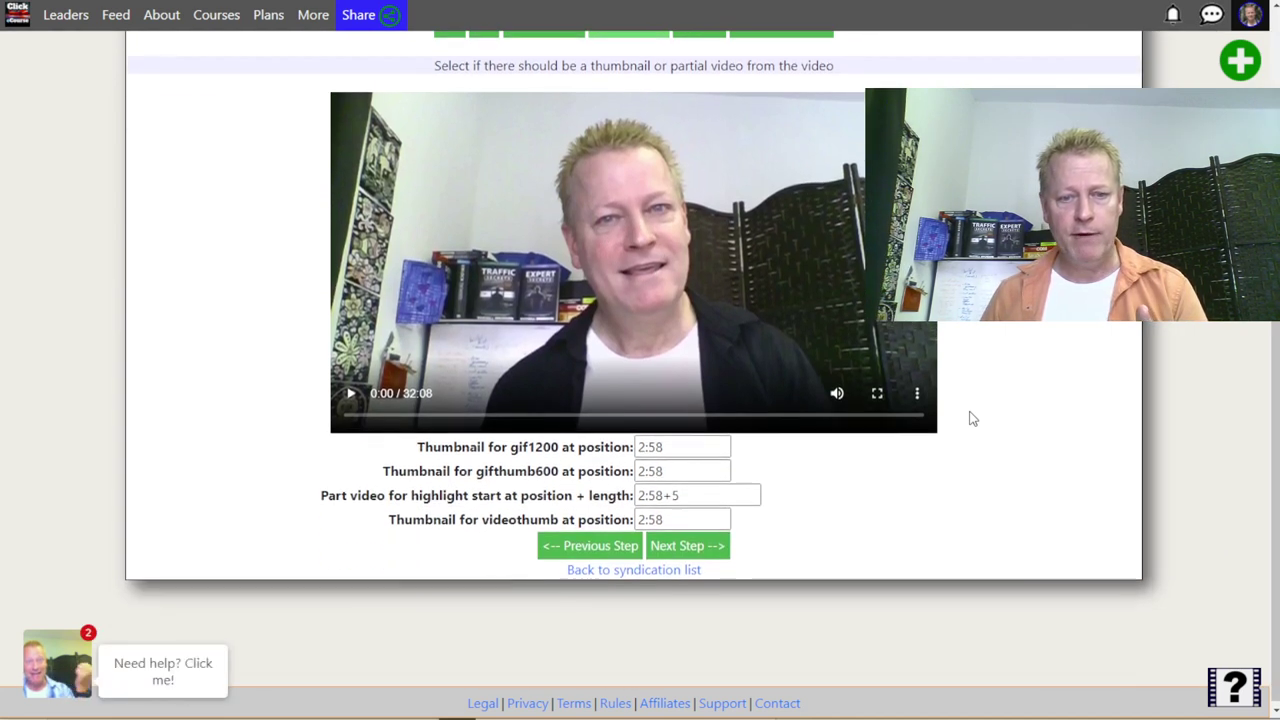
scroll(970, 418, "down", 2)
left_click(681, 443)
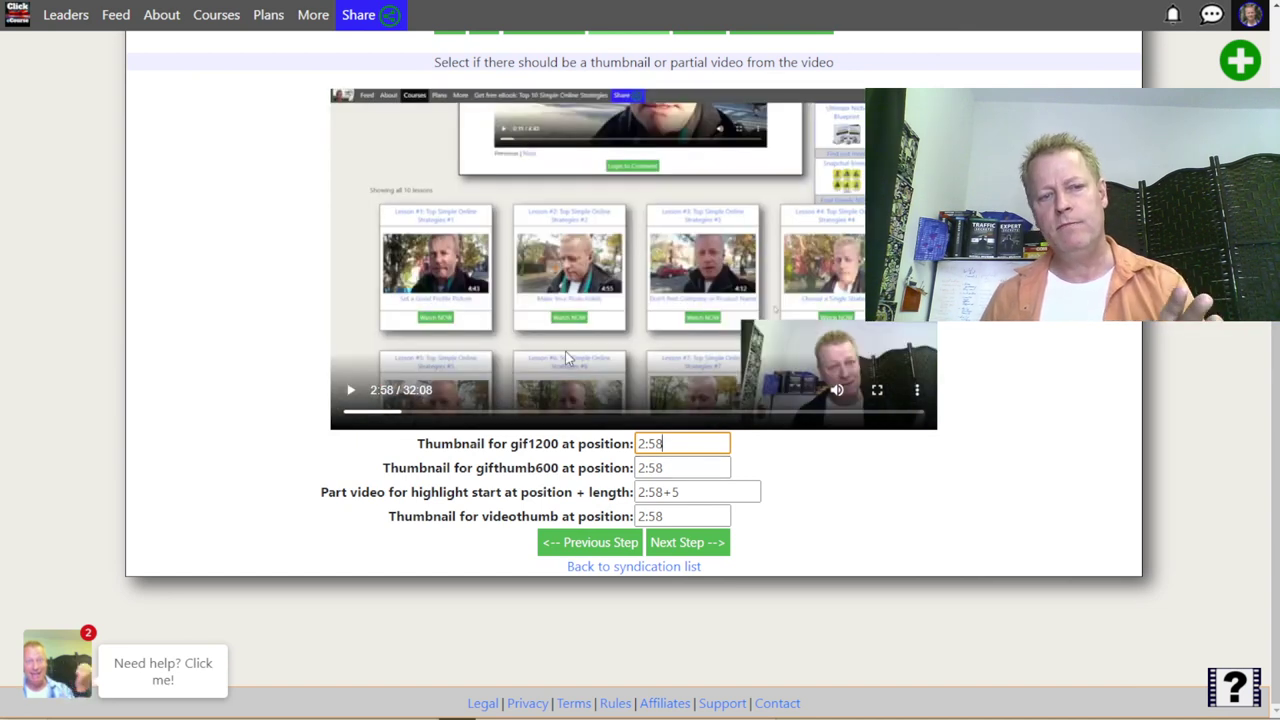
left_click(673, 467)
left_click(693, 492)
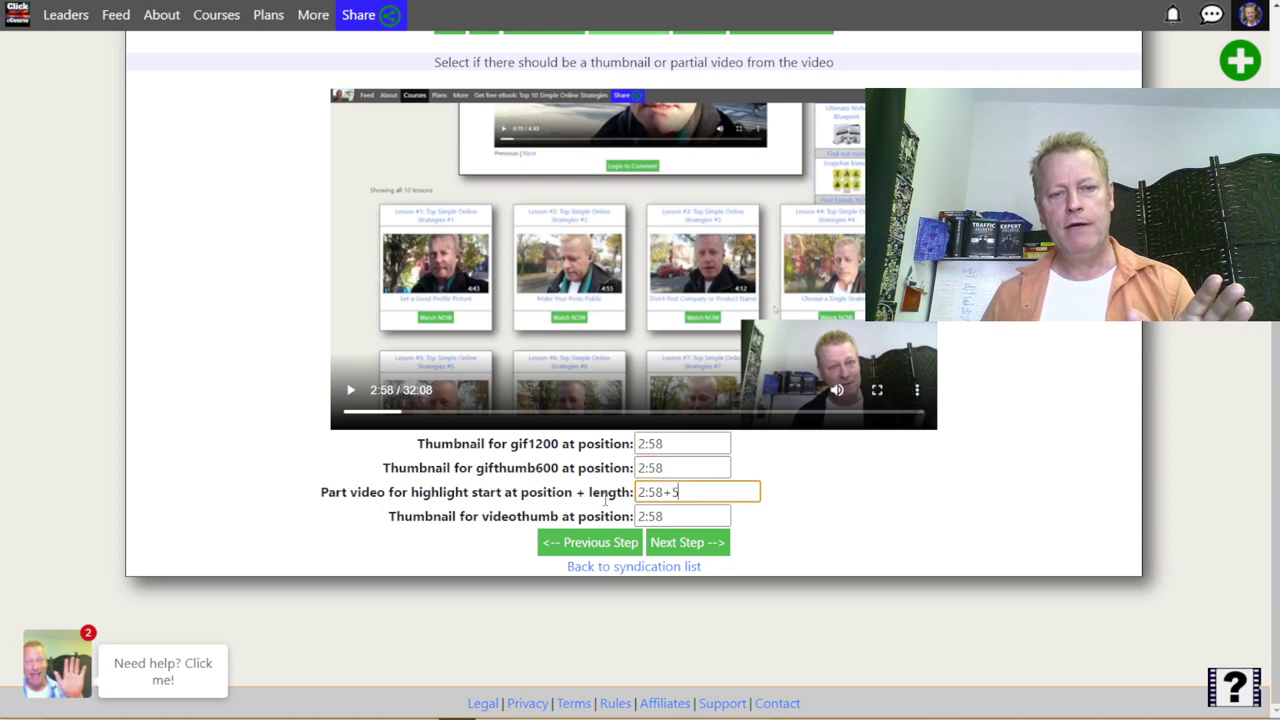
left_click_drag(326, 493, 575, 492)
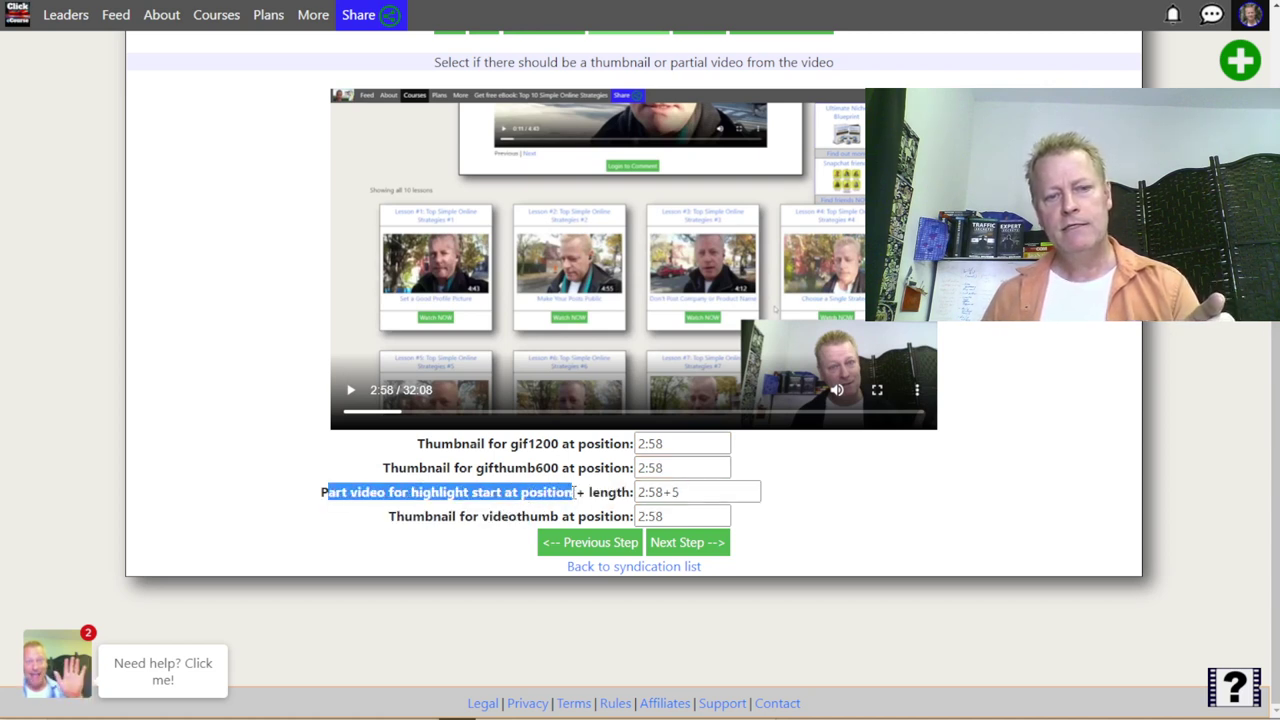
left_click(686, 494)
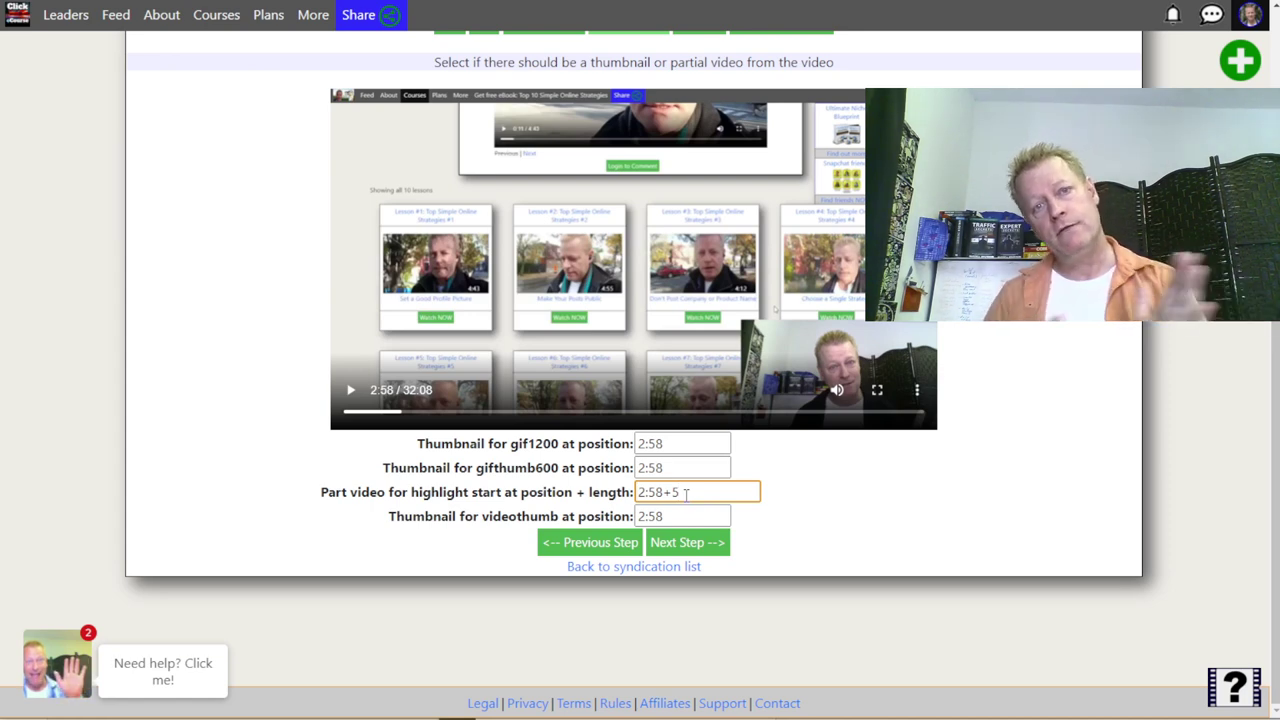
scroll(686, 494, "up", 2)
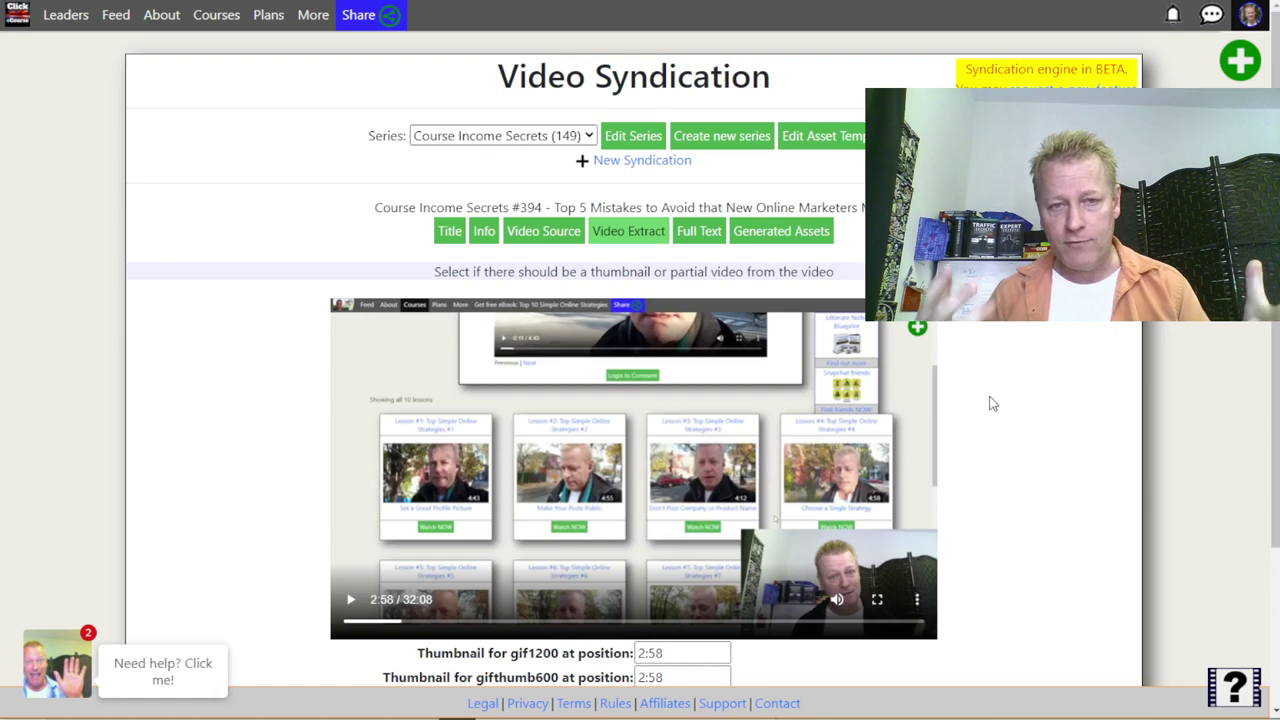
- Open the Course Income Secrets series editor and preview the Super Nova Intro video
left_click(657, 143)
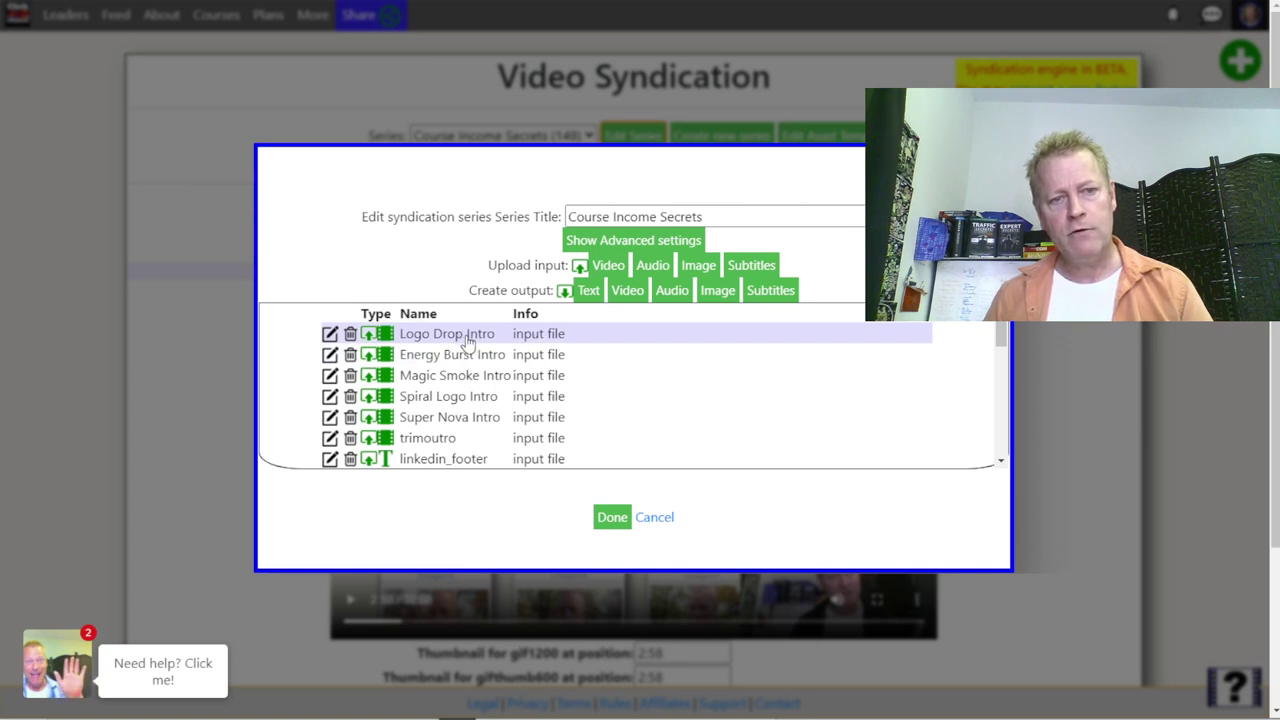
left_click(452, 418)
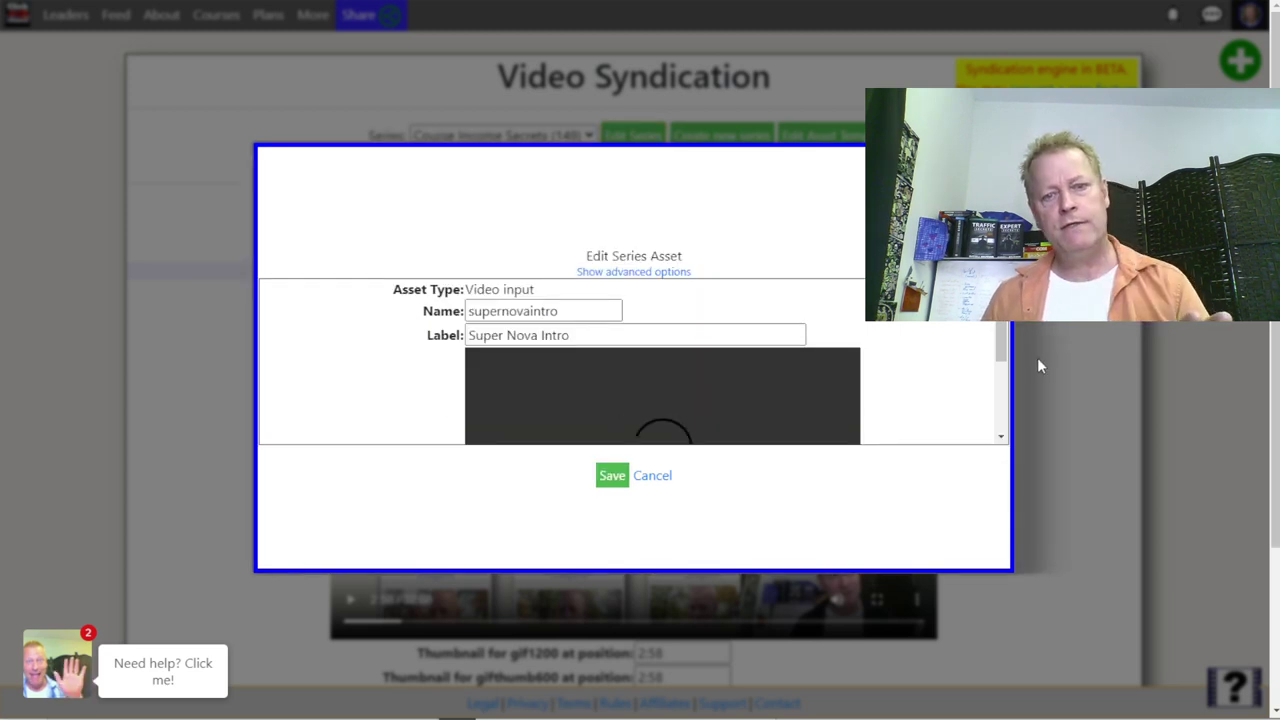
scroll(1037, 357, "down", 5)
scroll(941, 350, "down", 3)
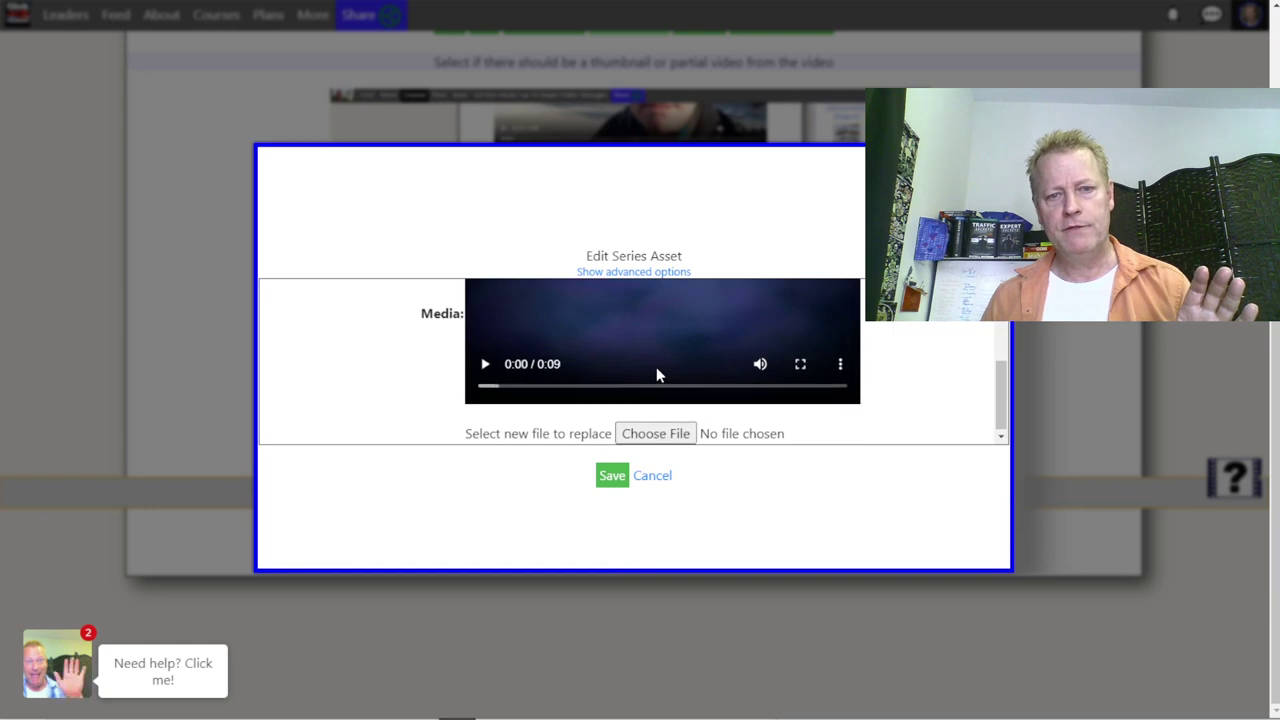
left_click(484, 366)
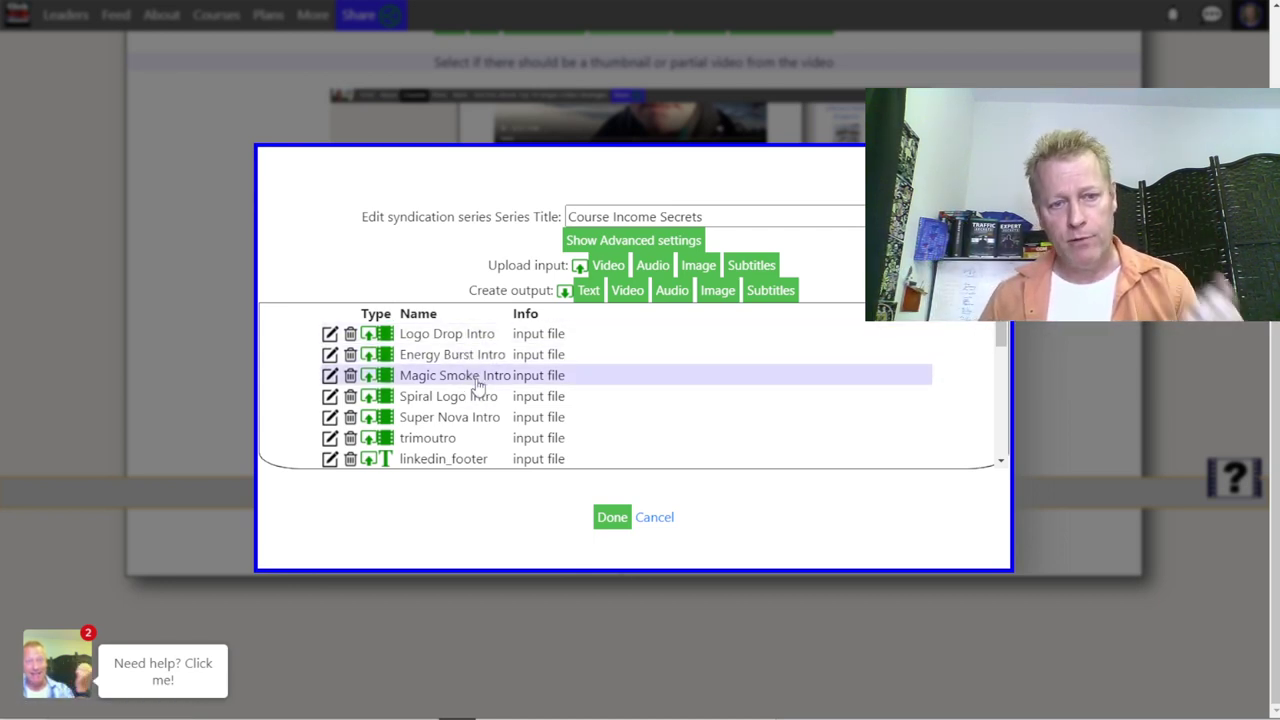
scroll(648, 399, "down", 1)
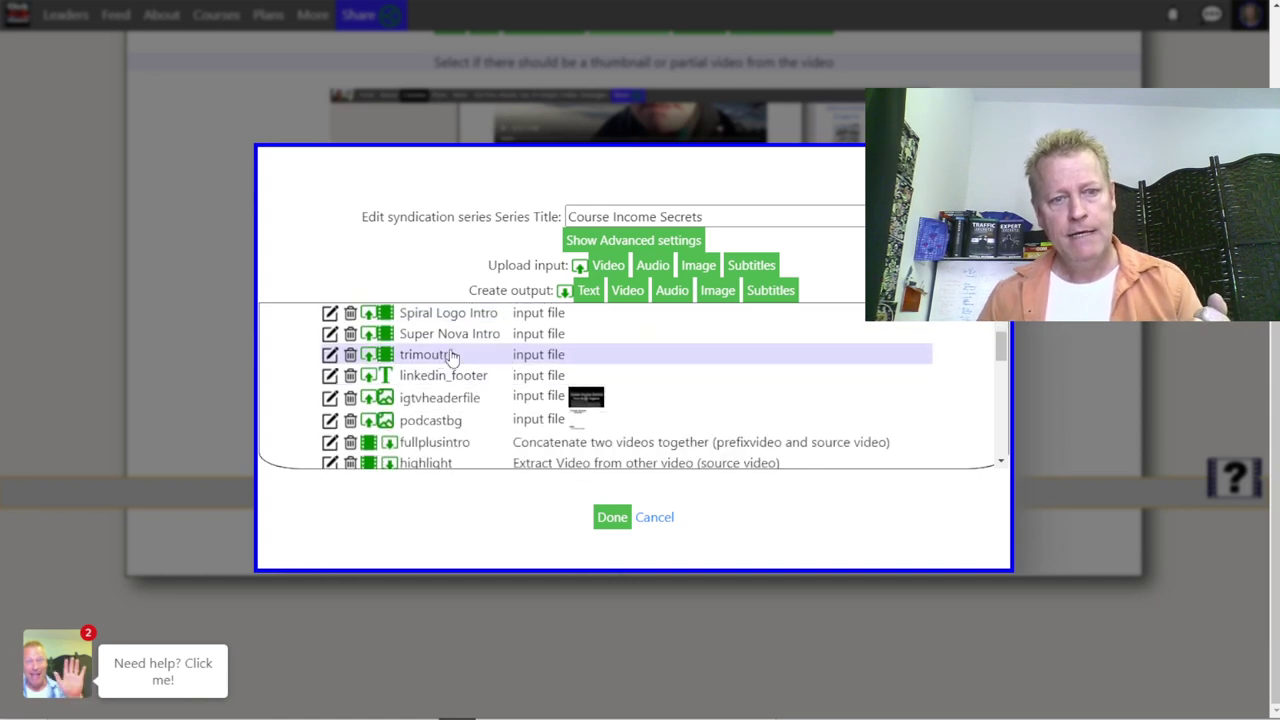
scroll(674, 408, "down", 1)
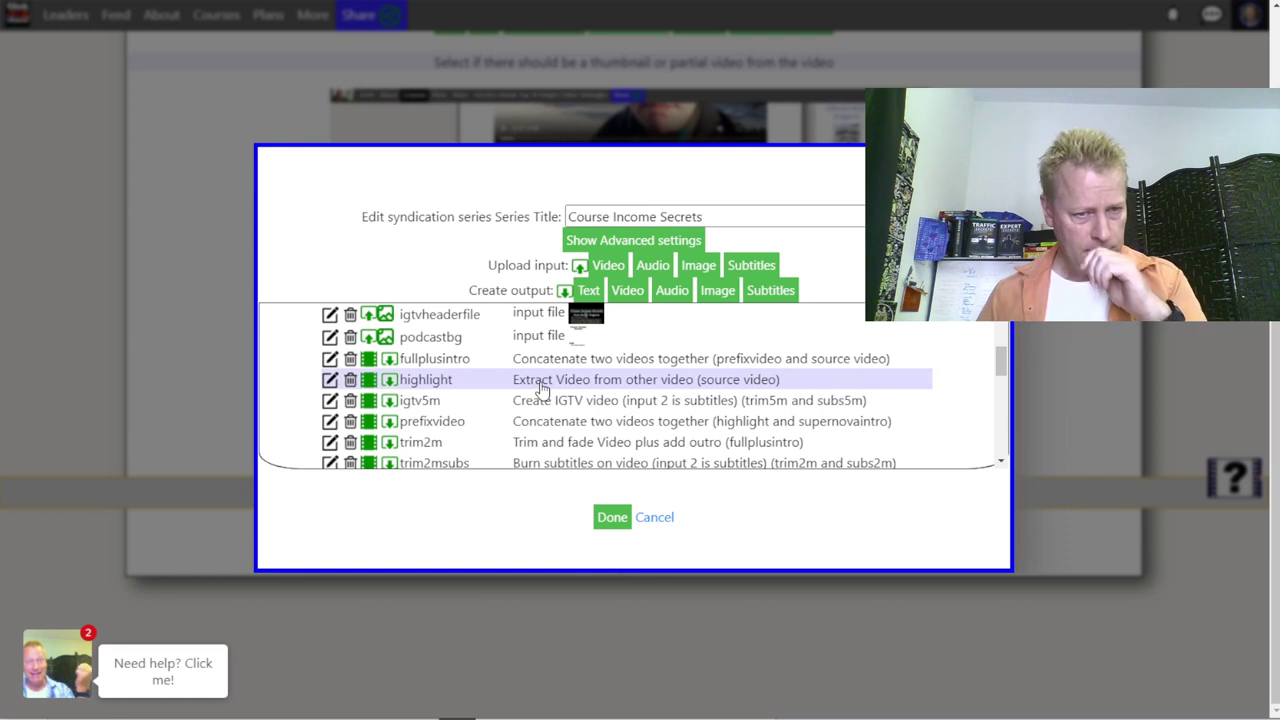
scroll(510, 365, "up", 3)
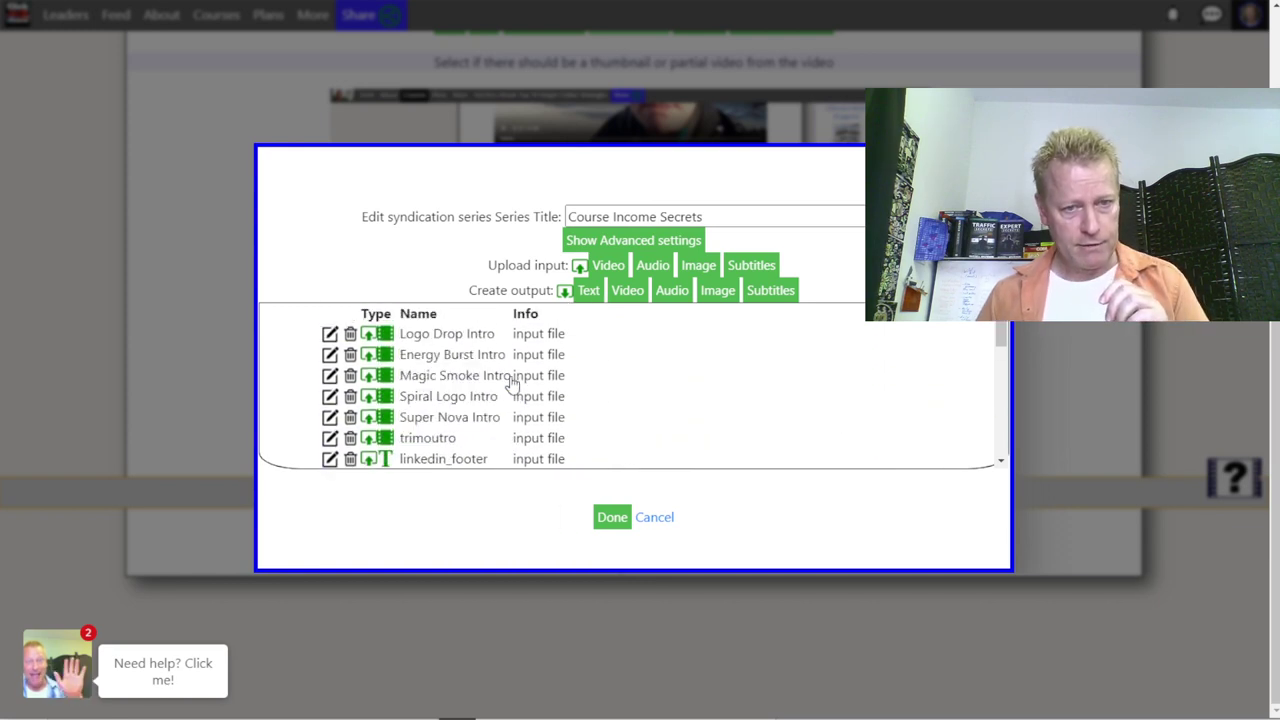
scroll(480, 434, "down", 1)
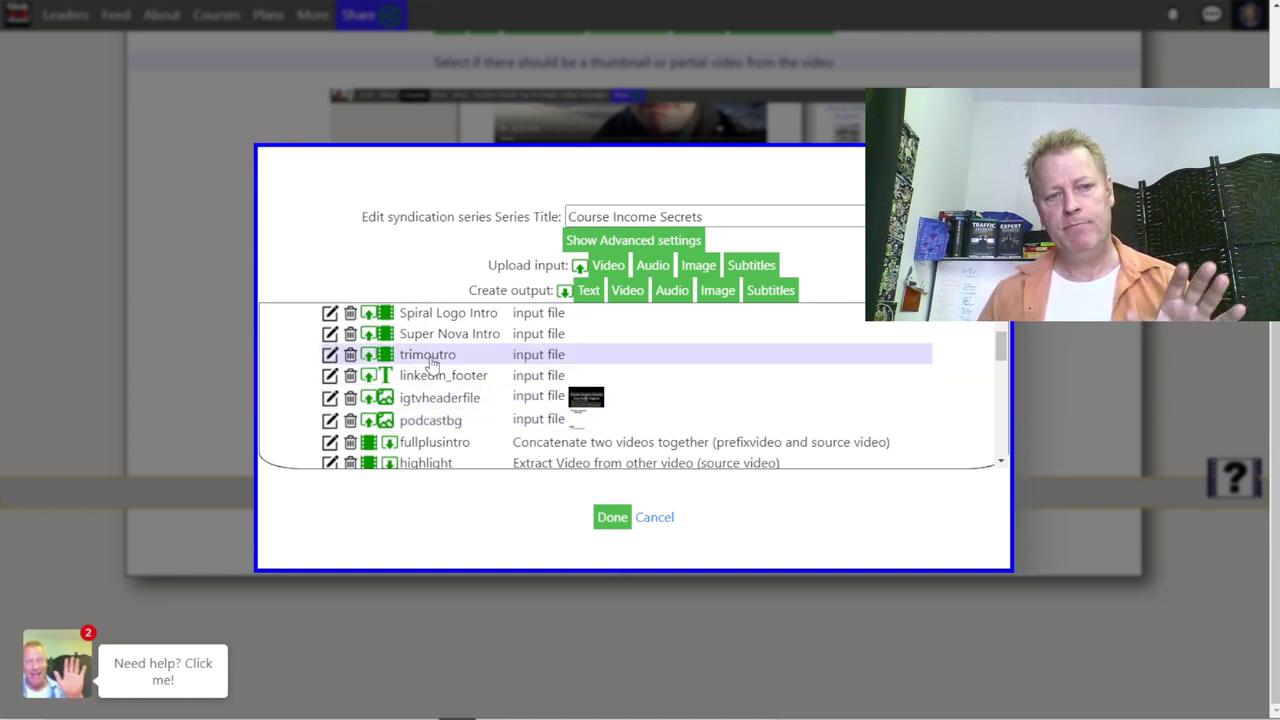
left_click(431, 365)
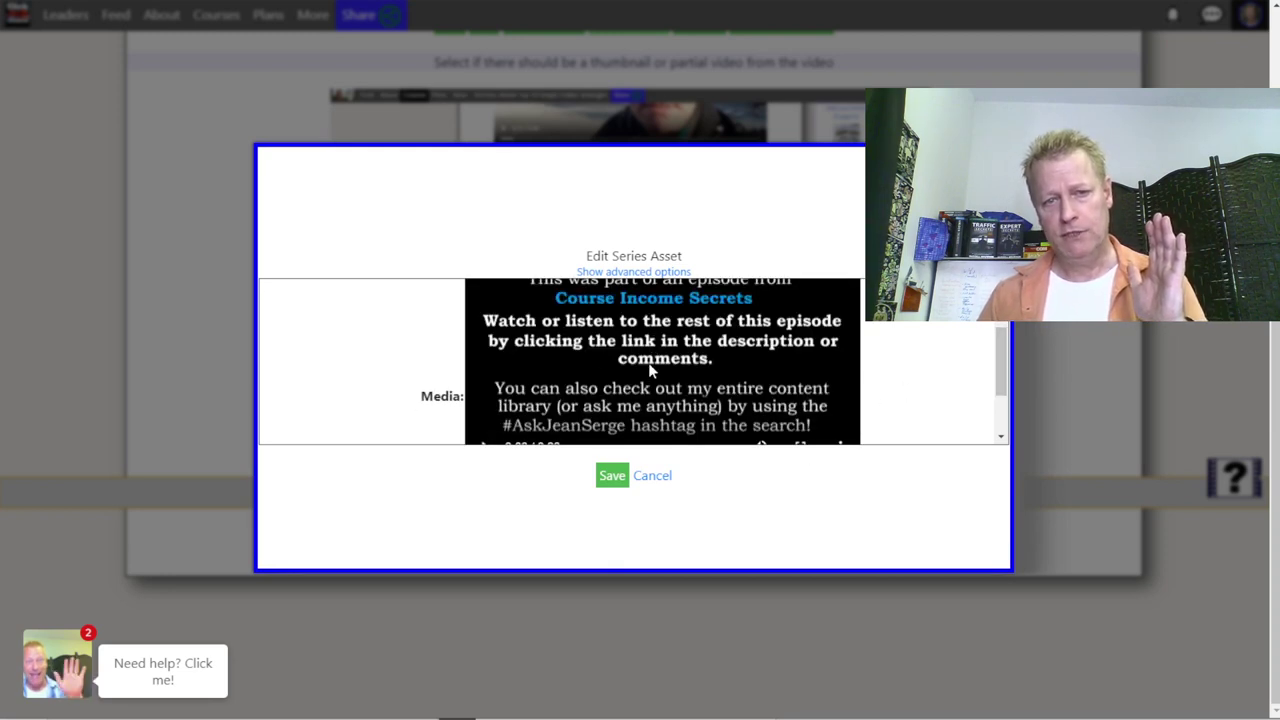
- Play the trimoutro asset's 0:28 outro clip and pause it at 0:09
scroll(648, 366, "up", 1)
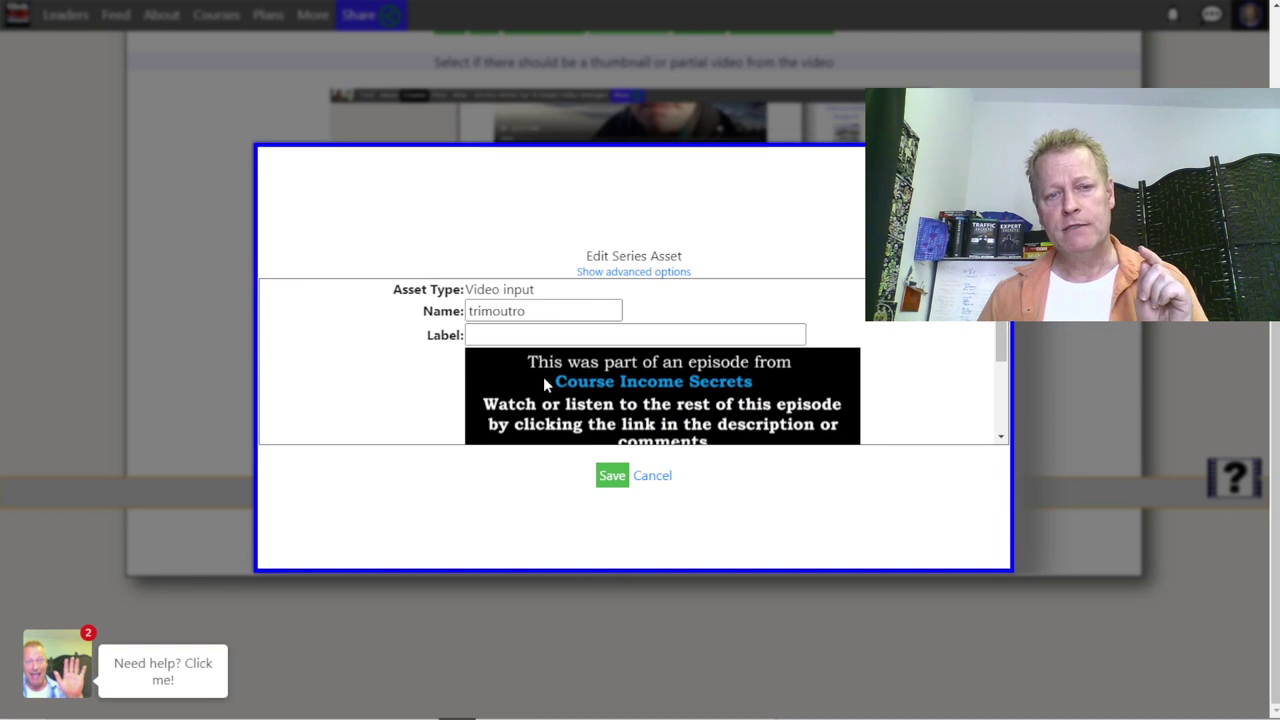
scroll(712, 408, "down", 1)
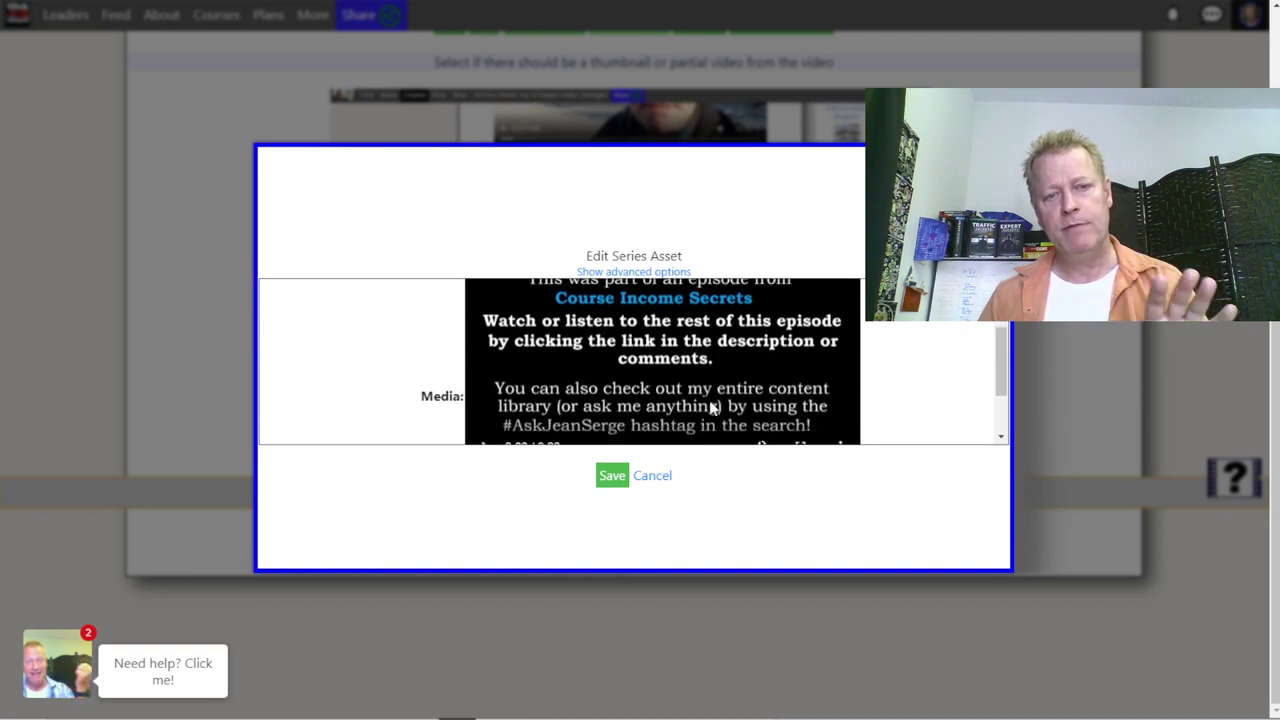
scroll(712, 408, "down", 1)
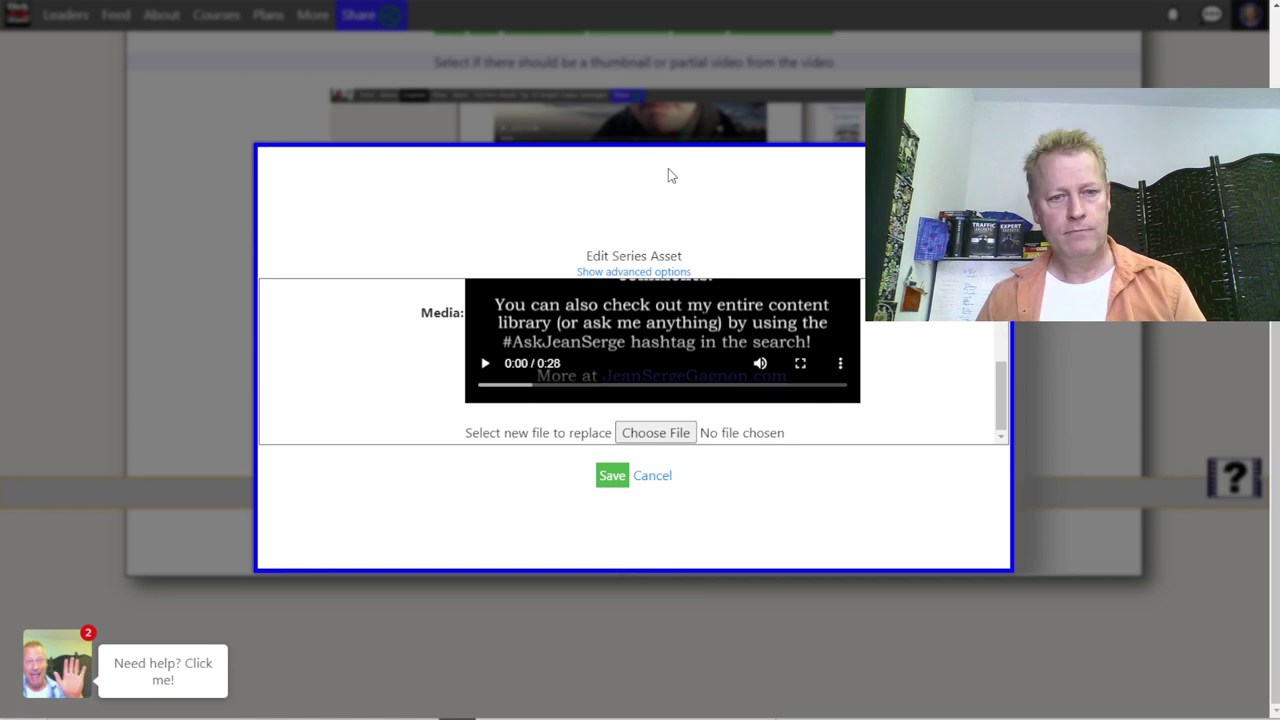
left_click(482, 364)
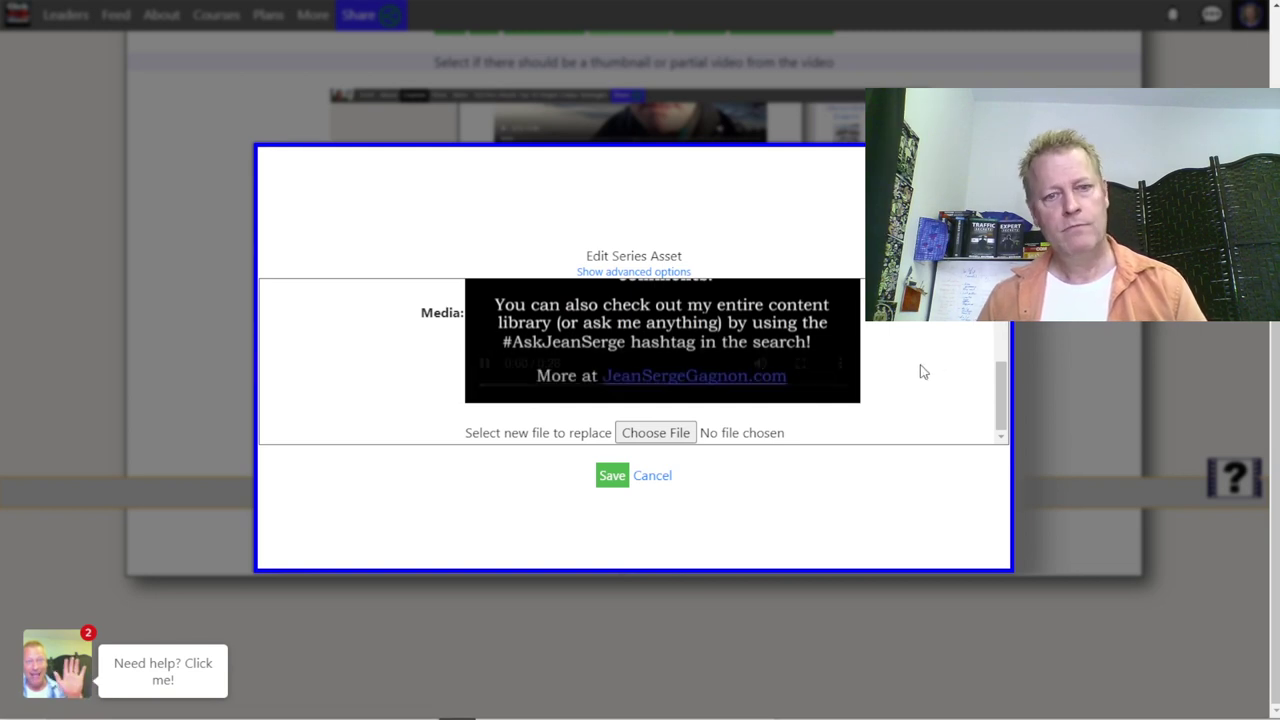
scroll(716, 352, "up", 1)
scroll(716, 355, "up", 3)
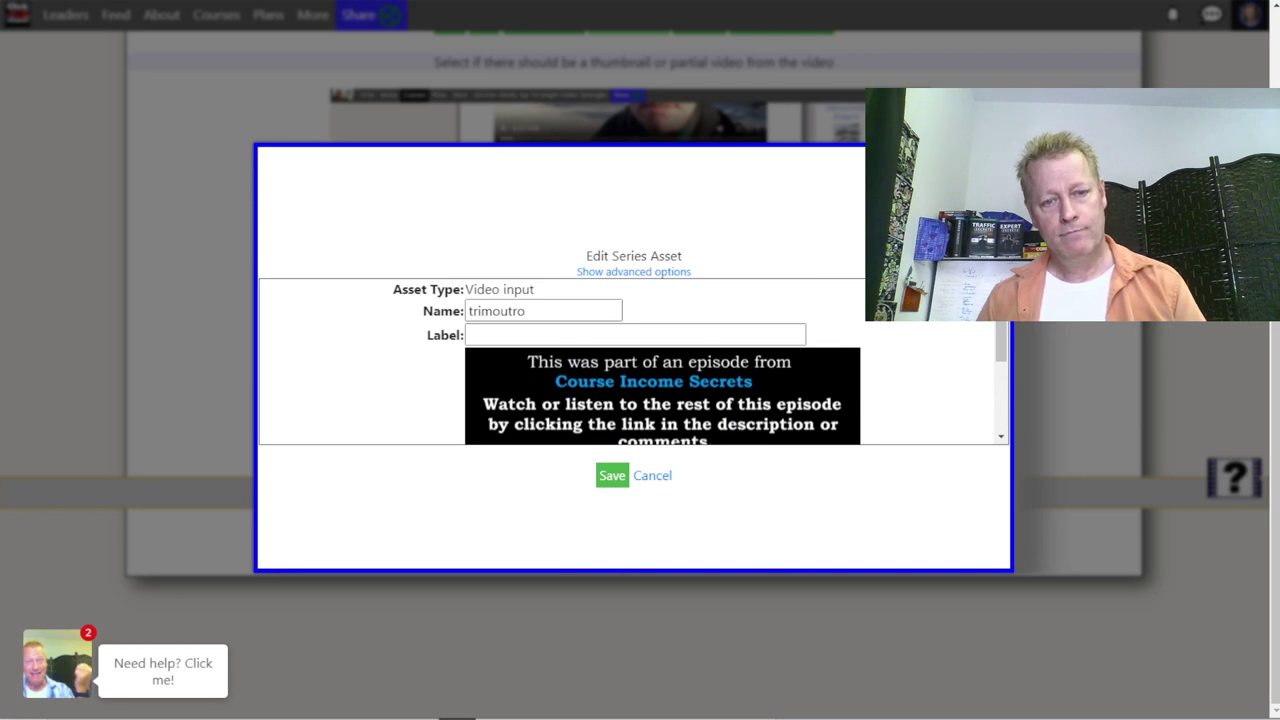
scroll(632, 360, "down", 2)
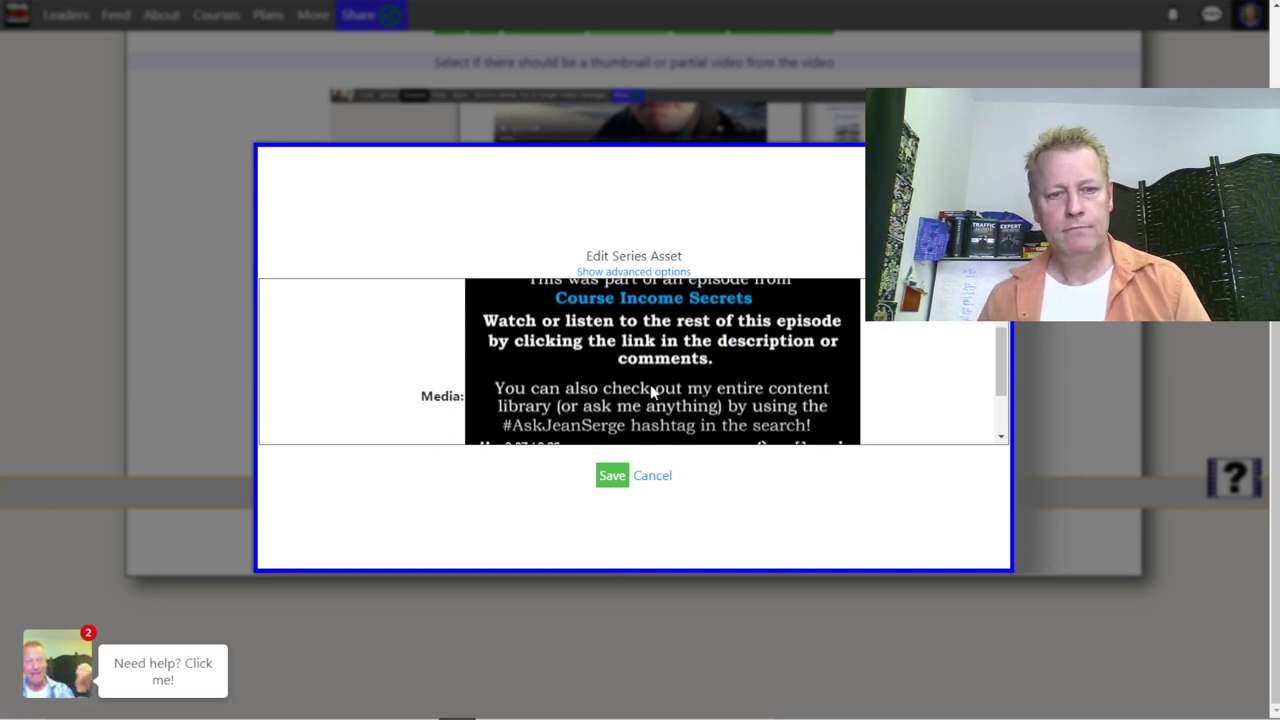
scroll(650, 387, "down", 2)
scroll(650, 387, "down", 1)
left_click(485, 363)
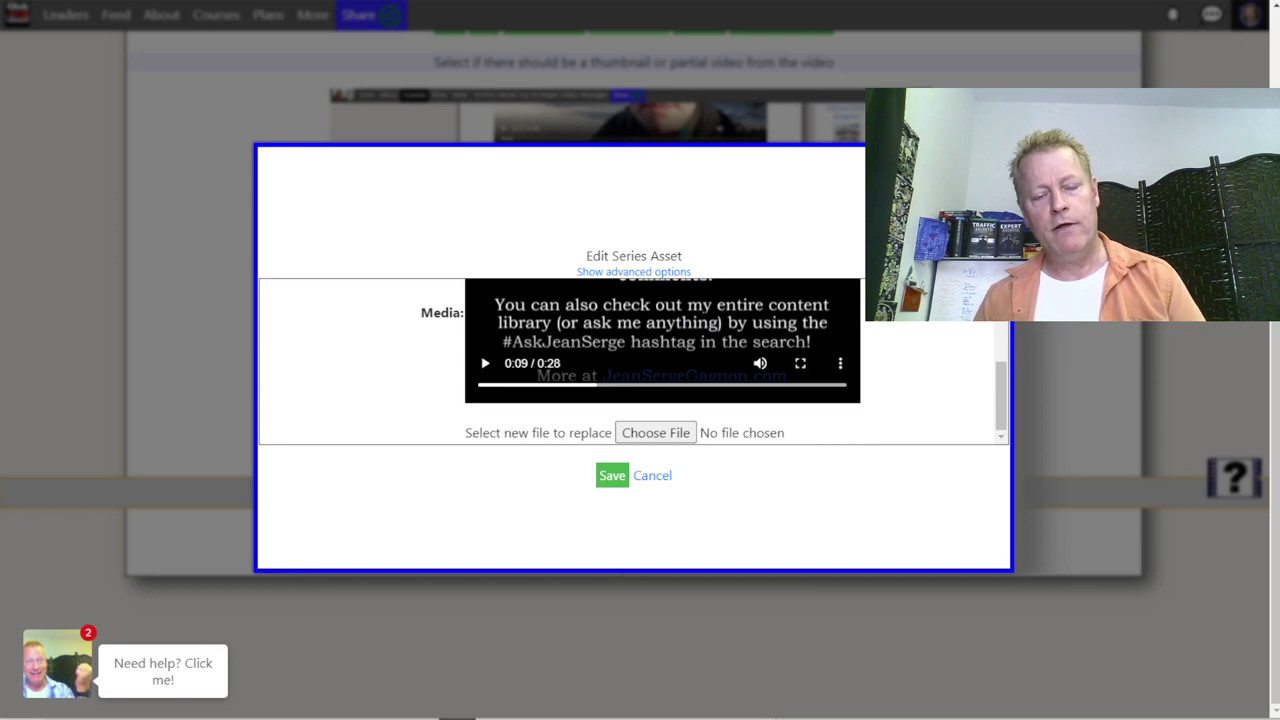
scroll(640, 366, "up", 1)
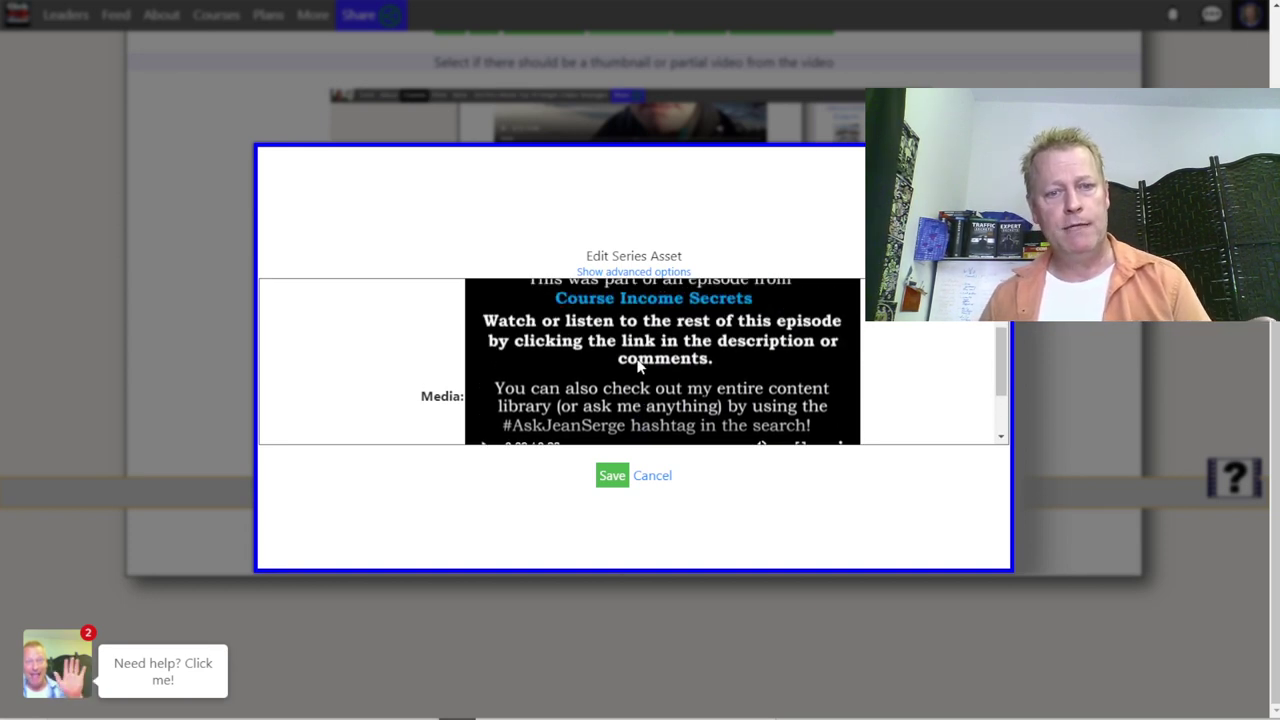
scroll(632, 355, "up", 1)
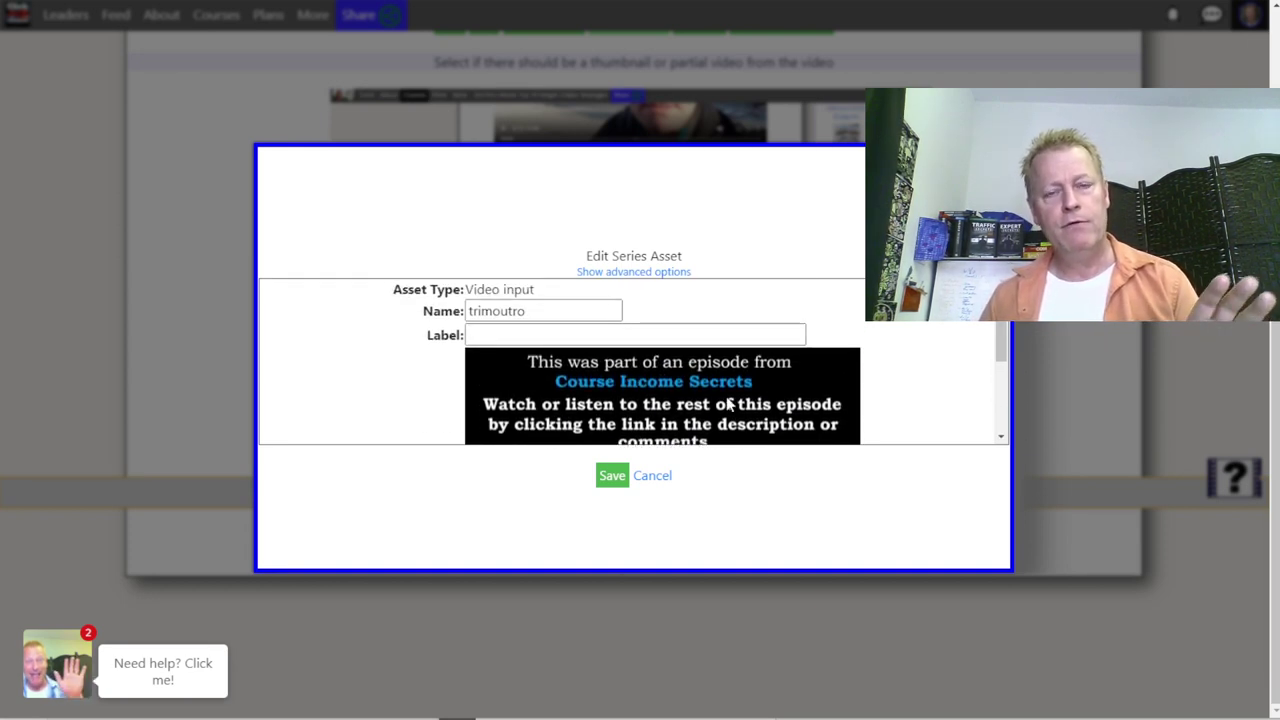
- Close the trimoutro editor without saving and start a new Video output series asset
left_click(658, 480)
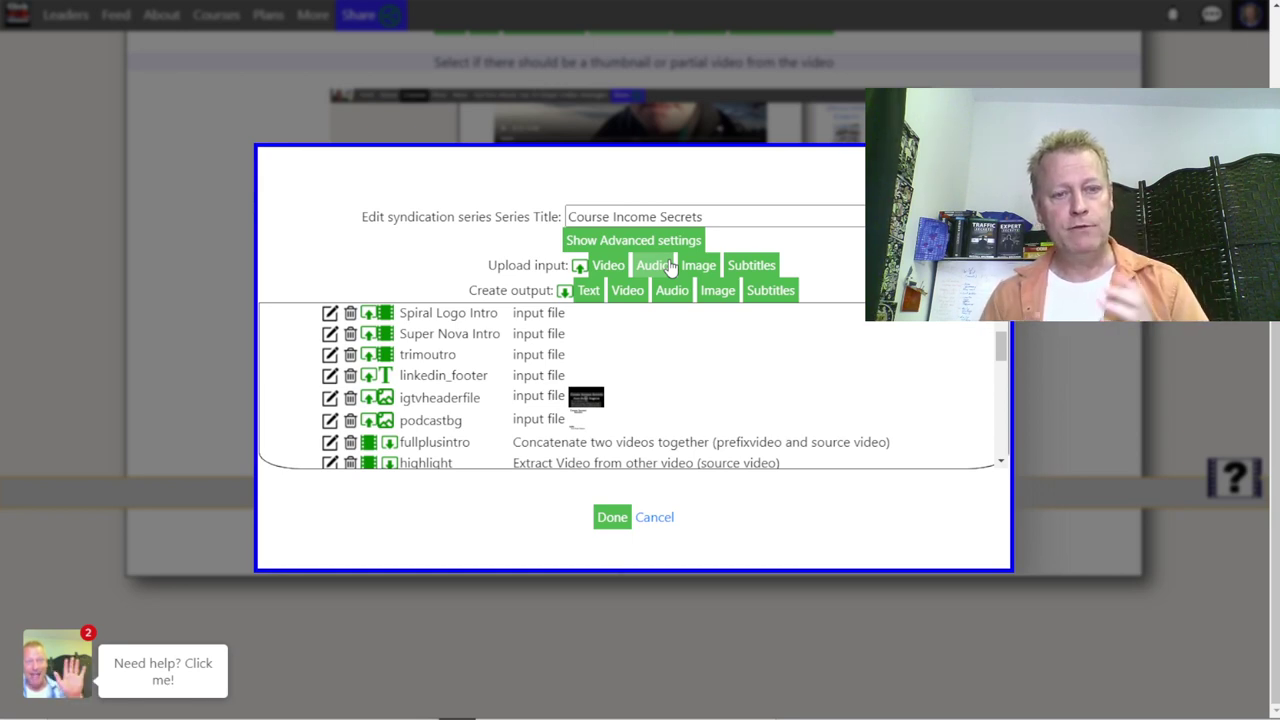
scroll(634, 388, "down", 4)
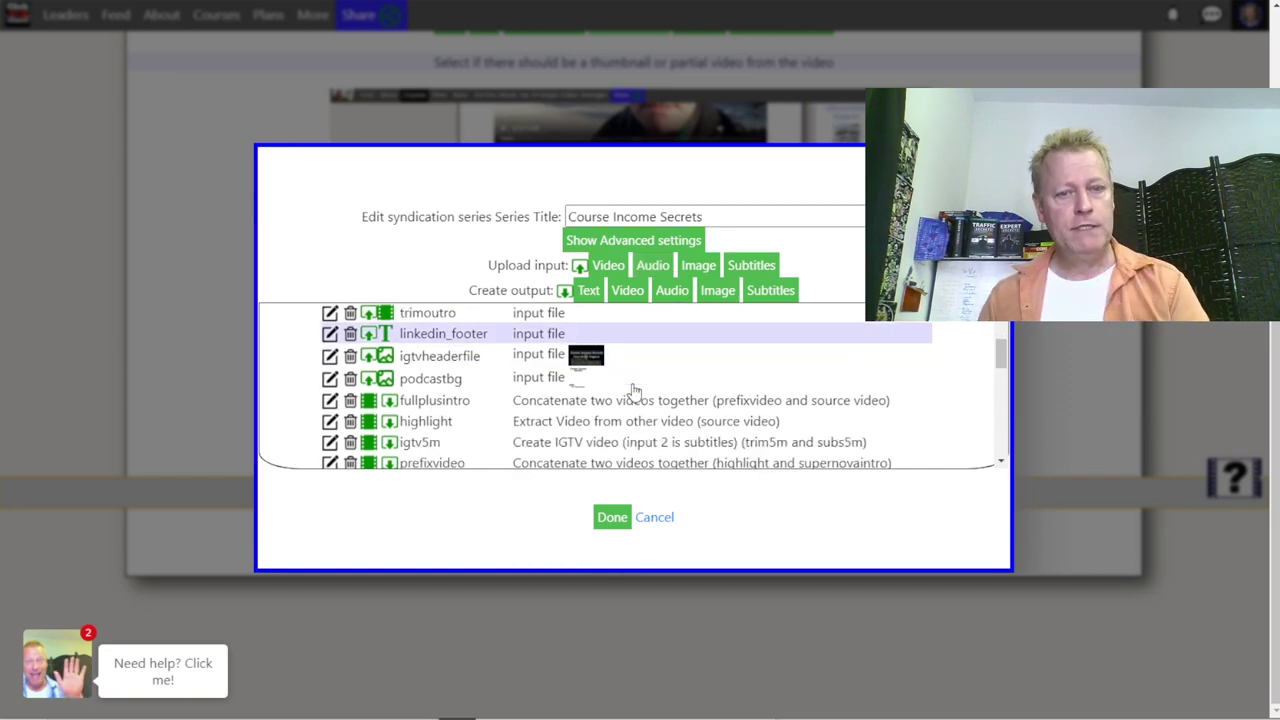
scroll(634, 388, "down", 10)
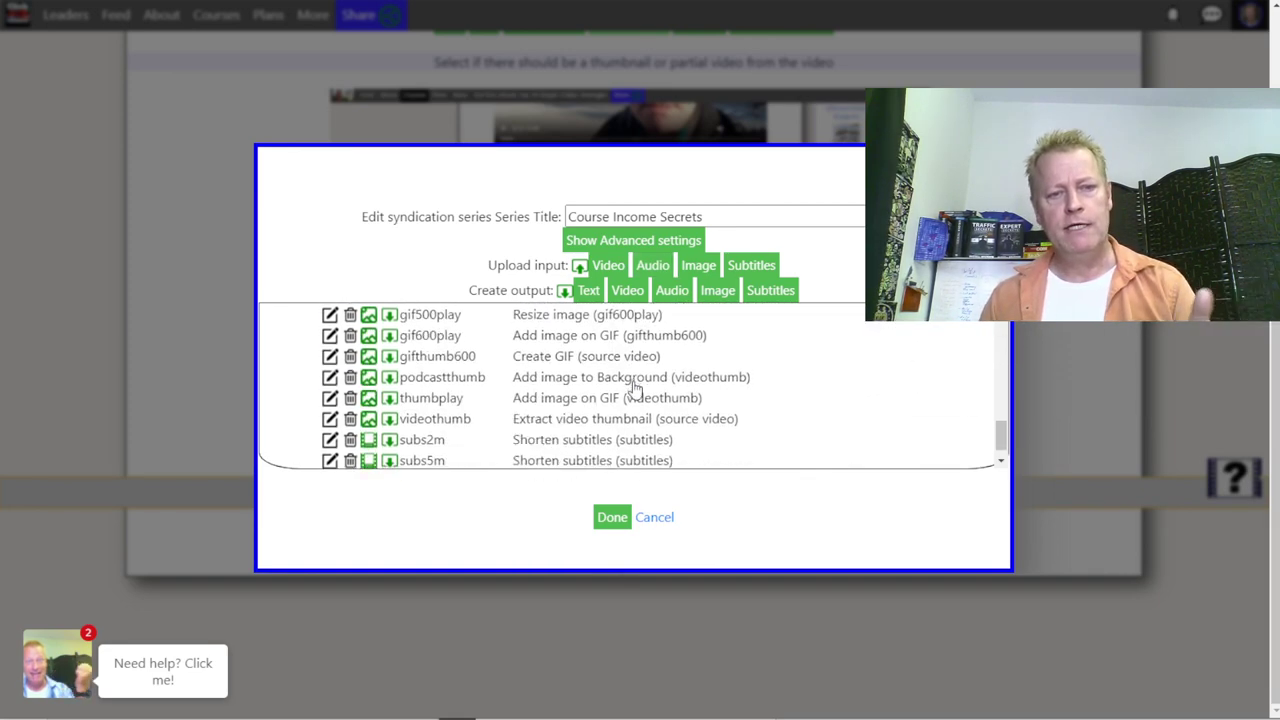
scroll(573, 455, "up", 15)
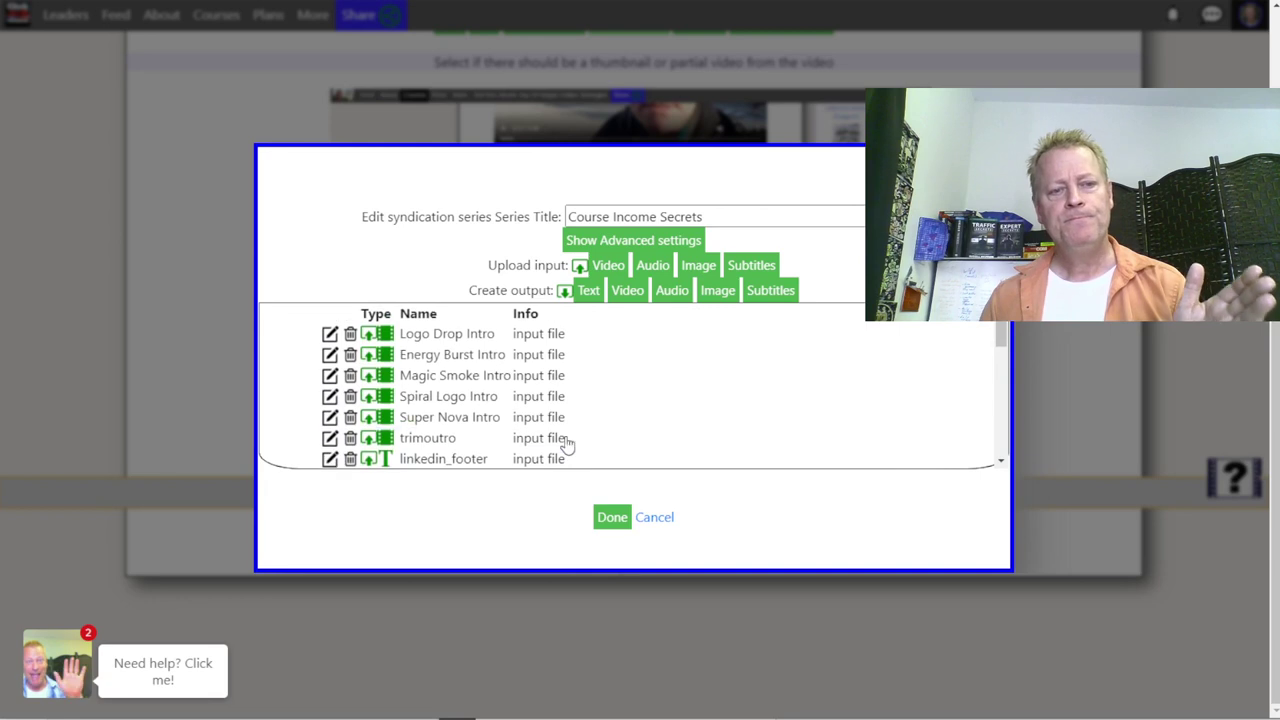
scroll(610, 392, "down", 2)
scroll(500, 443, "down", 2)
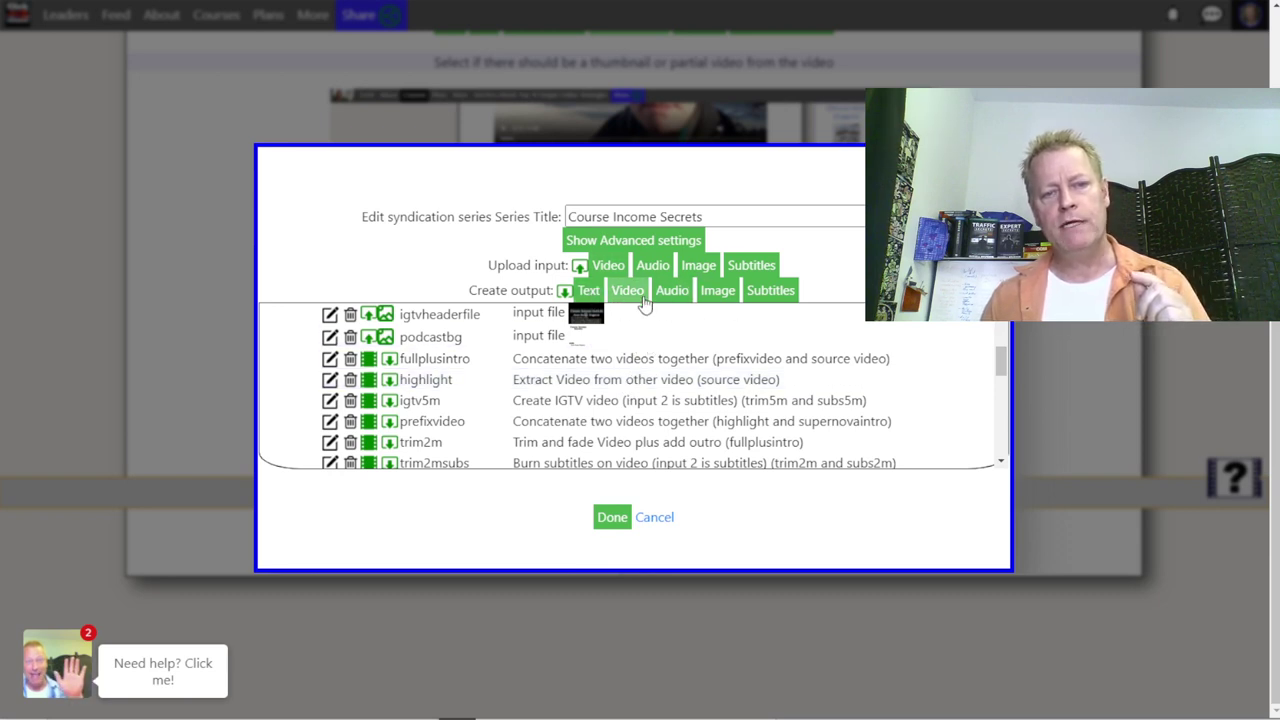
left_click(628, 292)
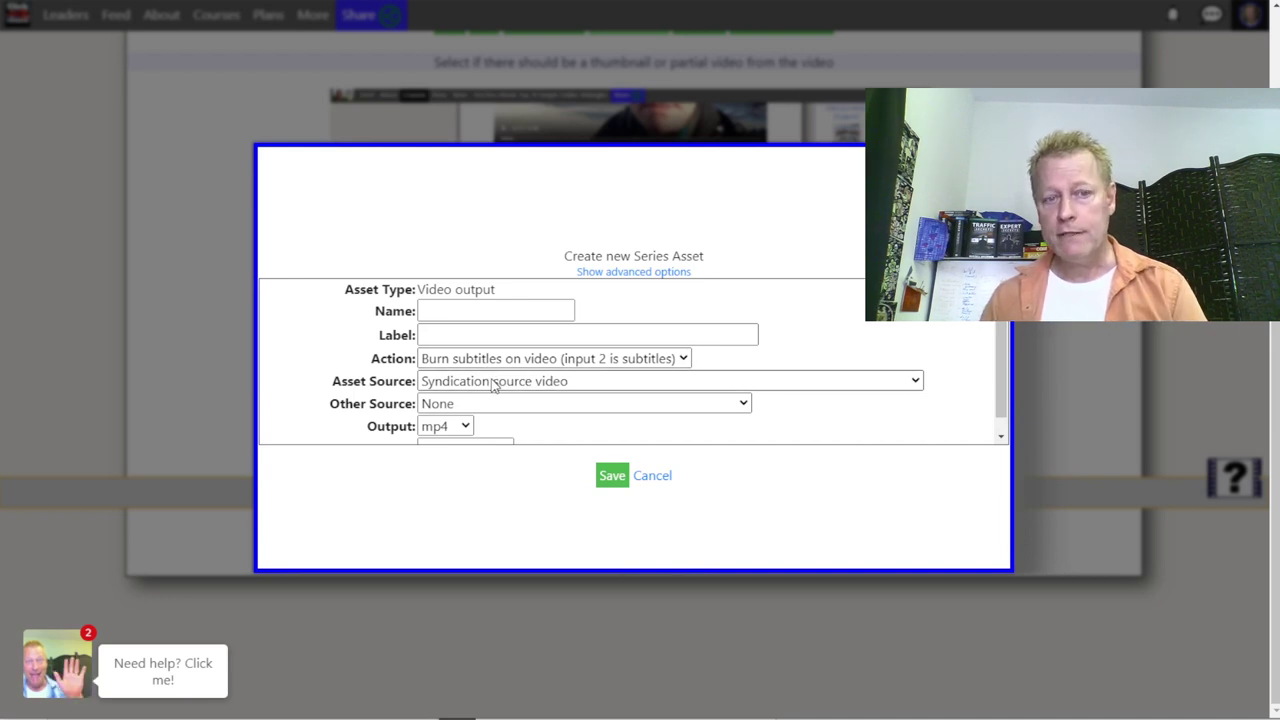
- Set the new video asset's Action to Concatenate two videos together
left_click(490, 360)
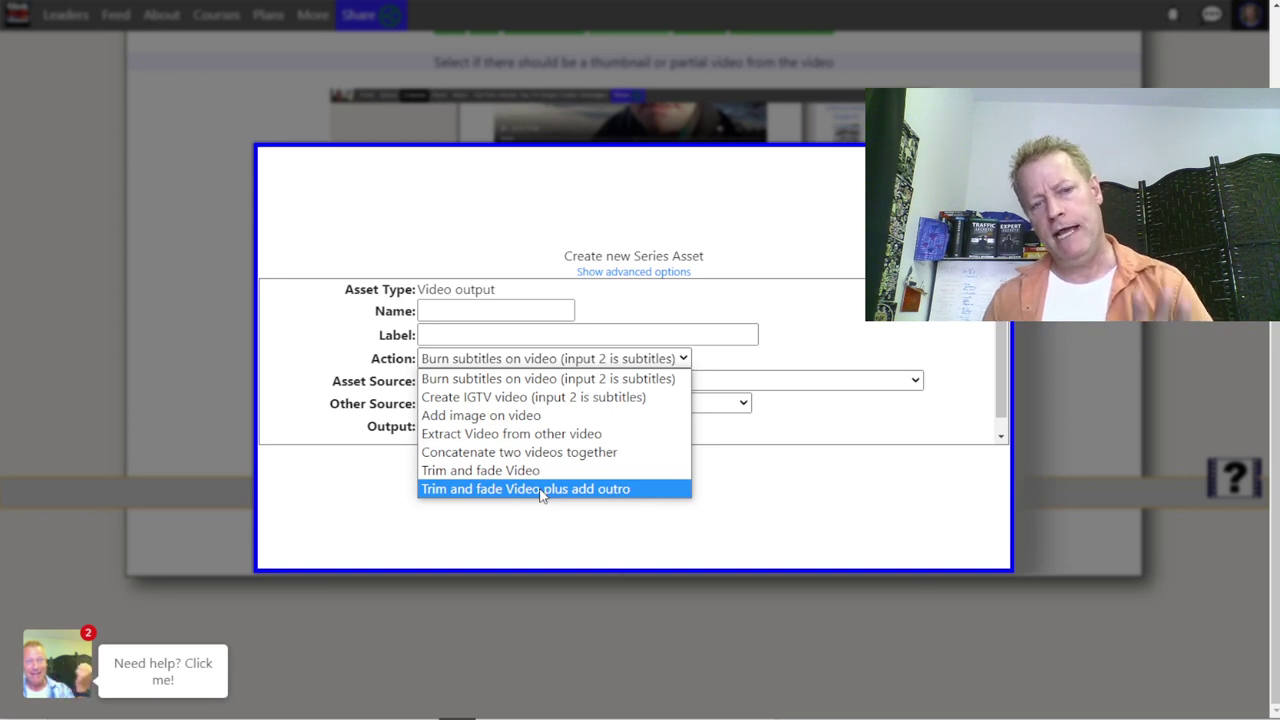
left_click(636, 506)
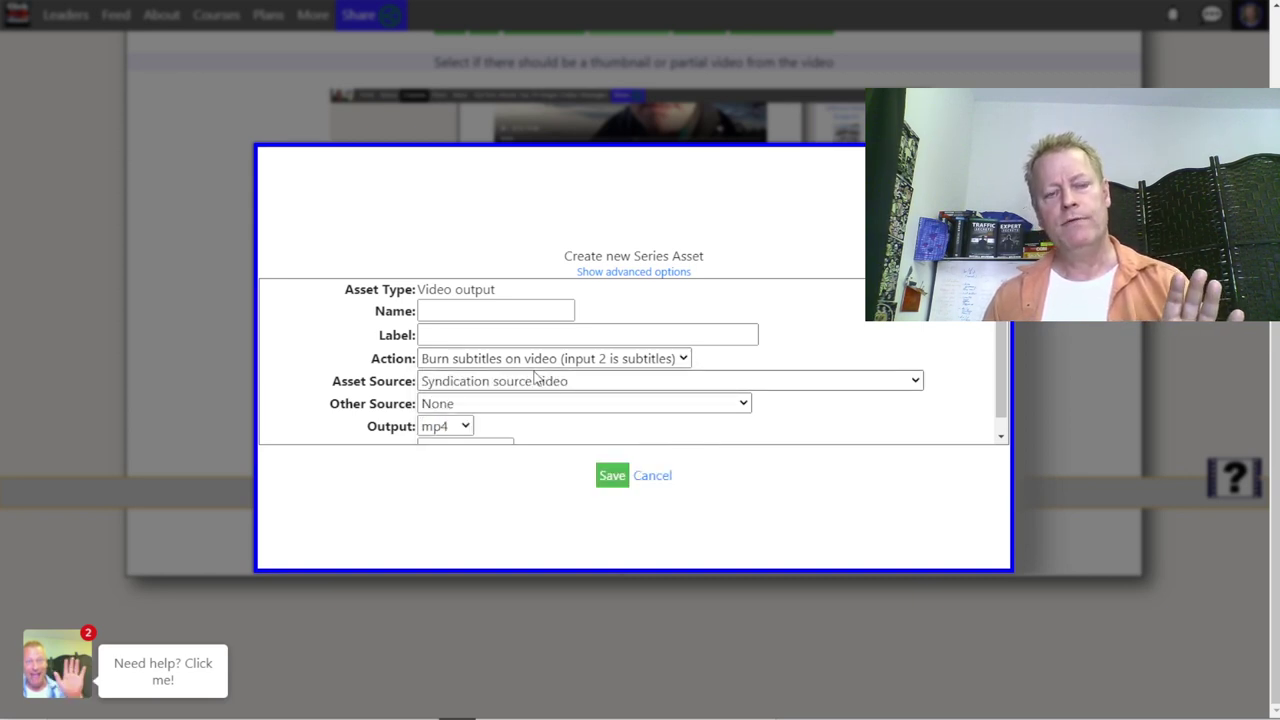
left_click(500, 360)
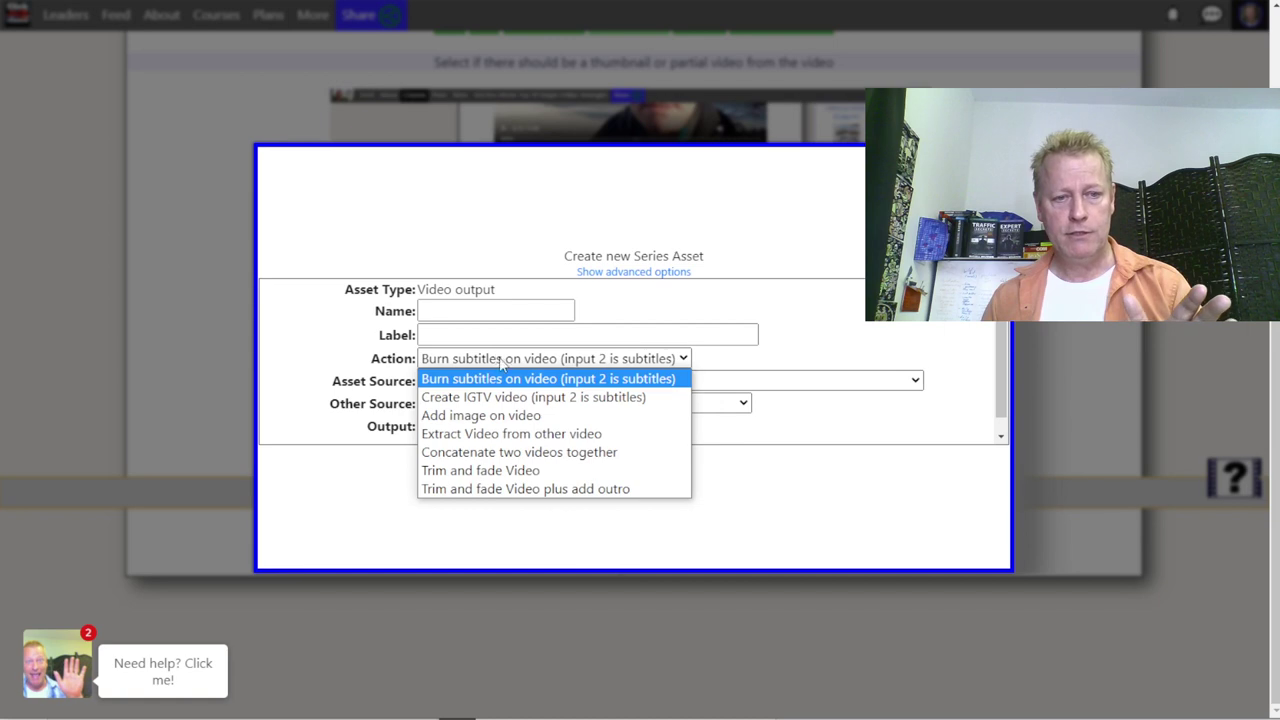
left_click(770, 490)
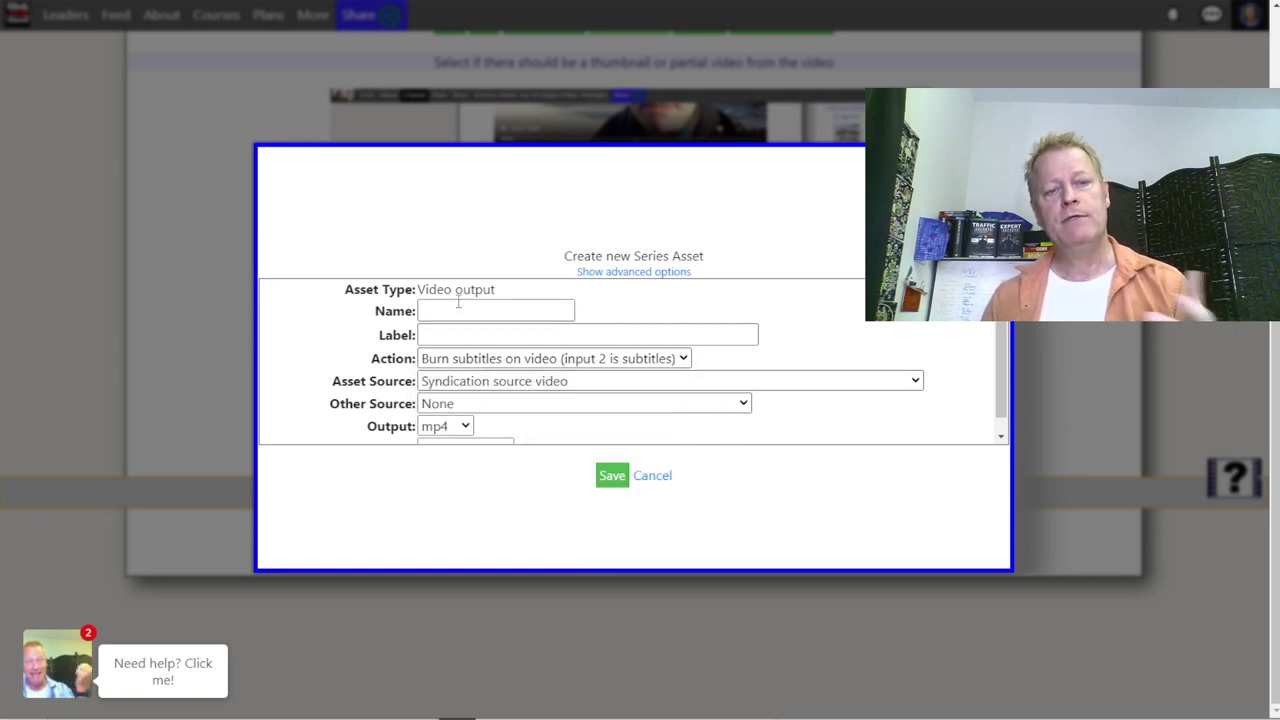
left_click(500, 362)
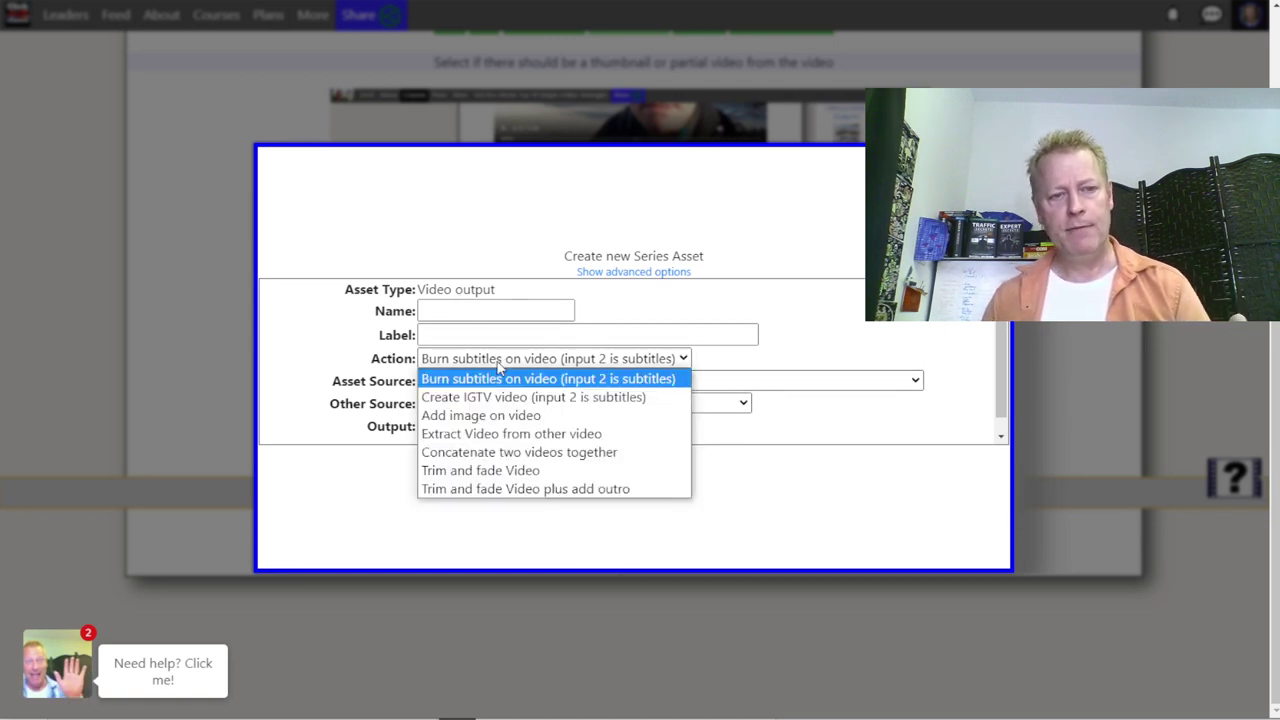
left_click(557, 455)
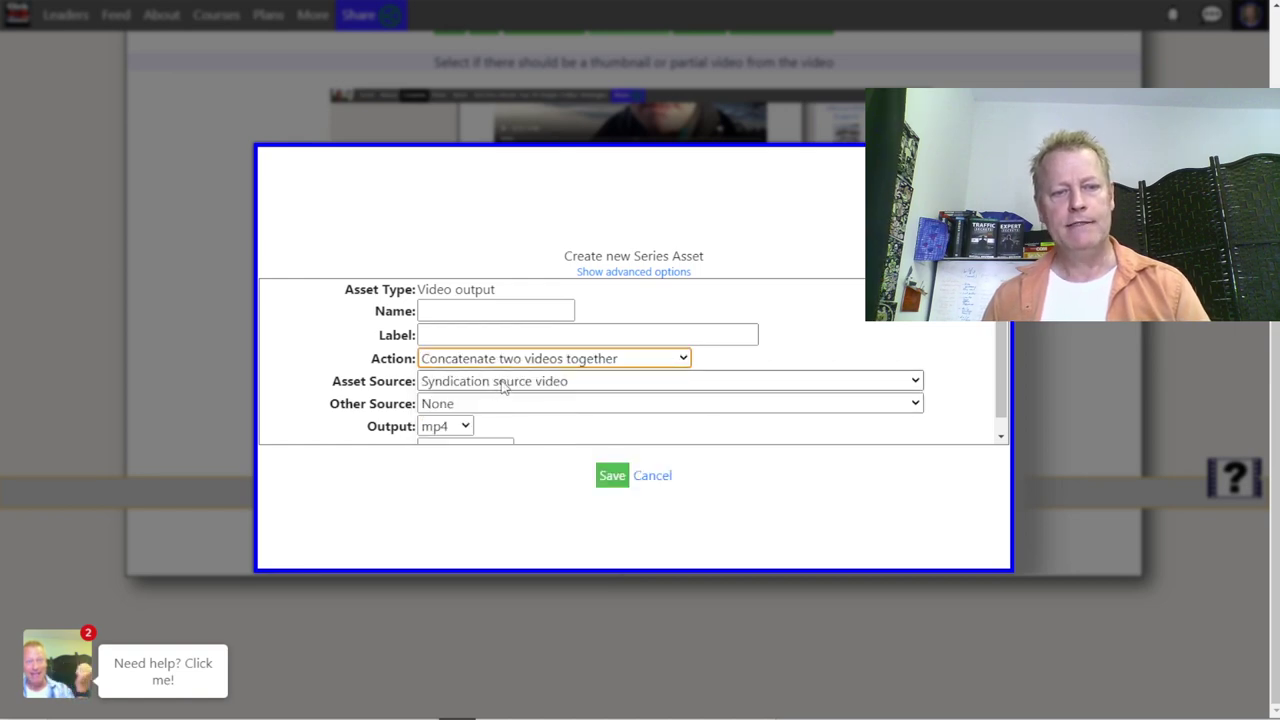
- Keep Syndication source video as source and Other Source None, then discard the asset
left_click(503, 384)
left_click(400, 504)
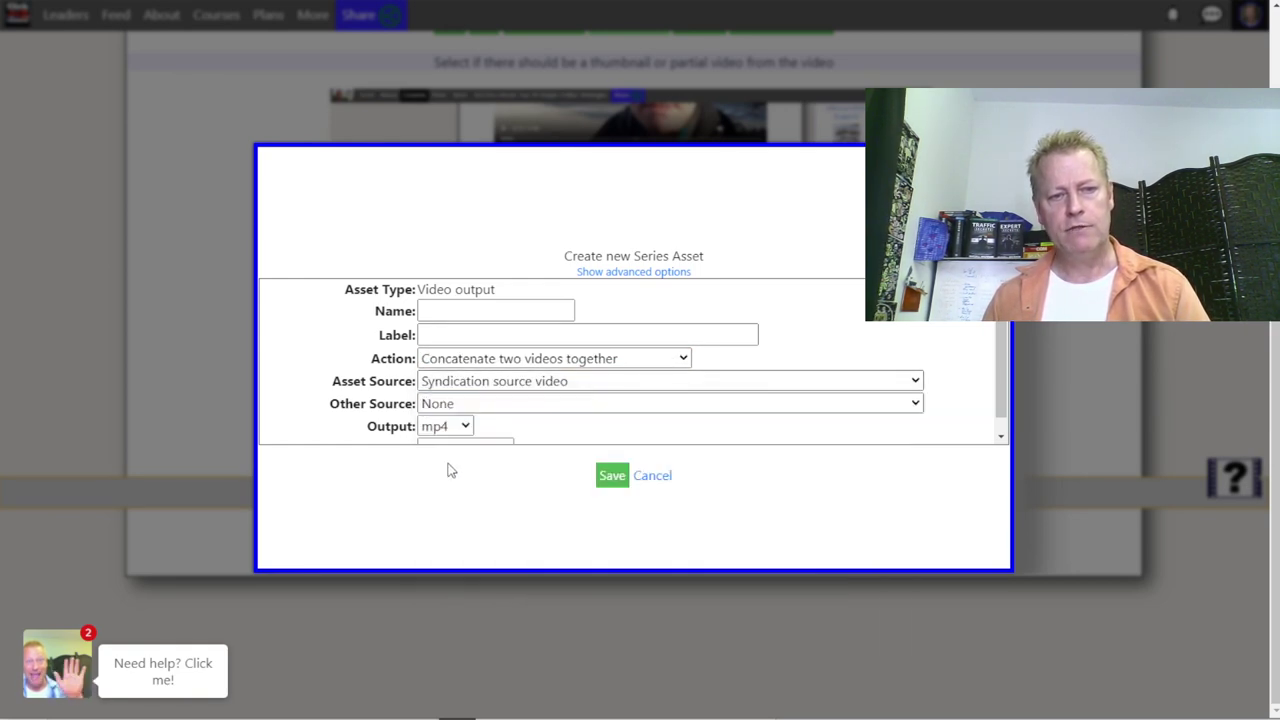
left_click(481, 408)
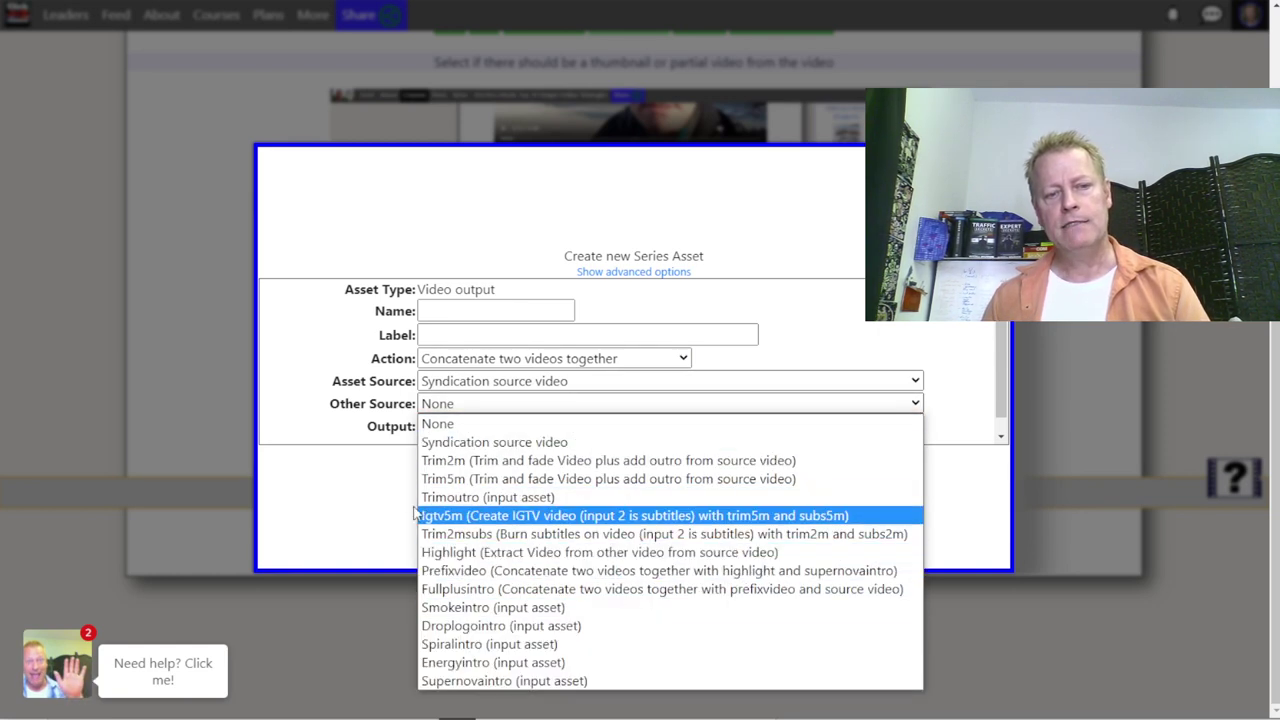
left_click(400, 495)
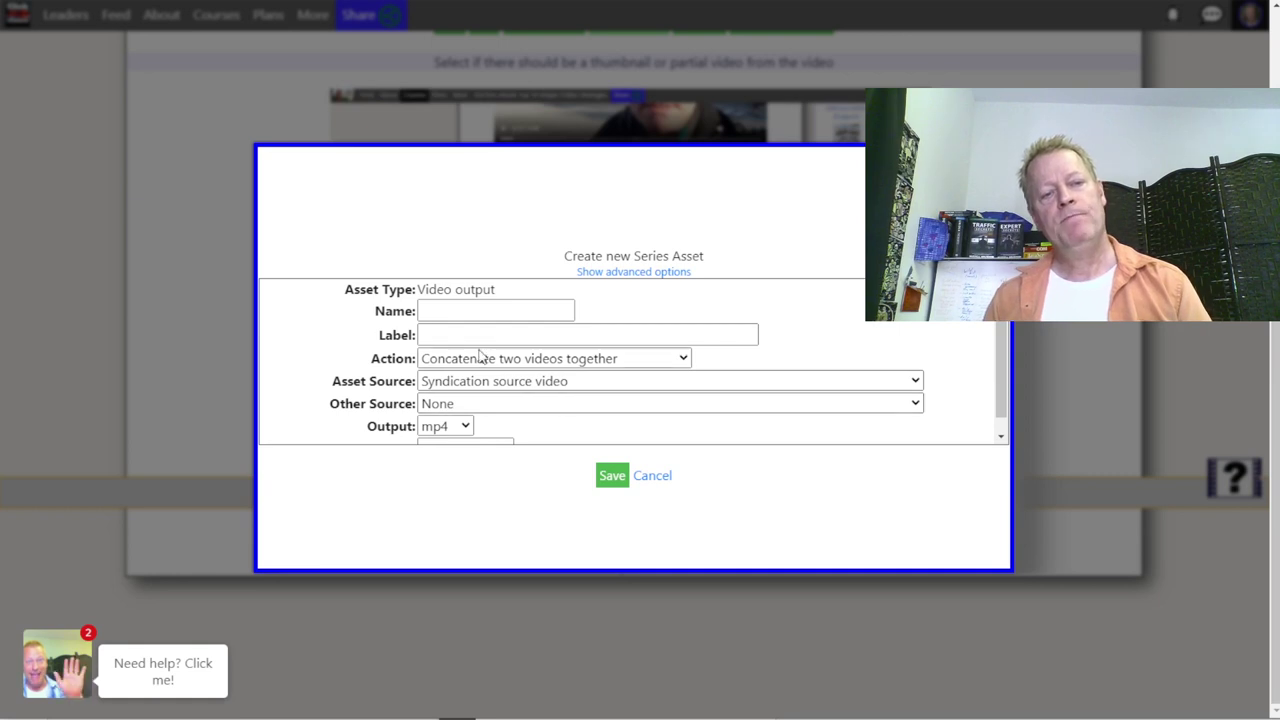
left_click(455, 311)
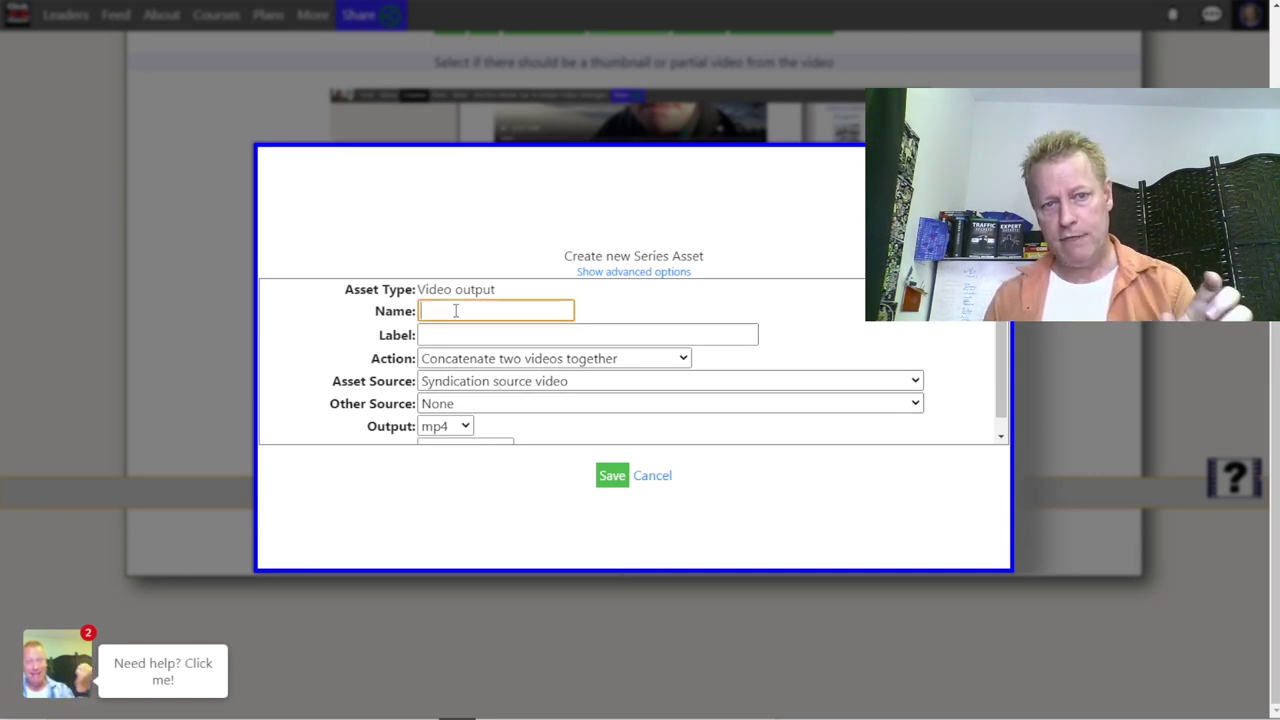
left_click(656, 478)
- Start and cancel a new uploaded Video input, then close the Edit syndication series dialog
scroll(645, 378, "down", 3)
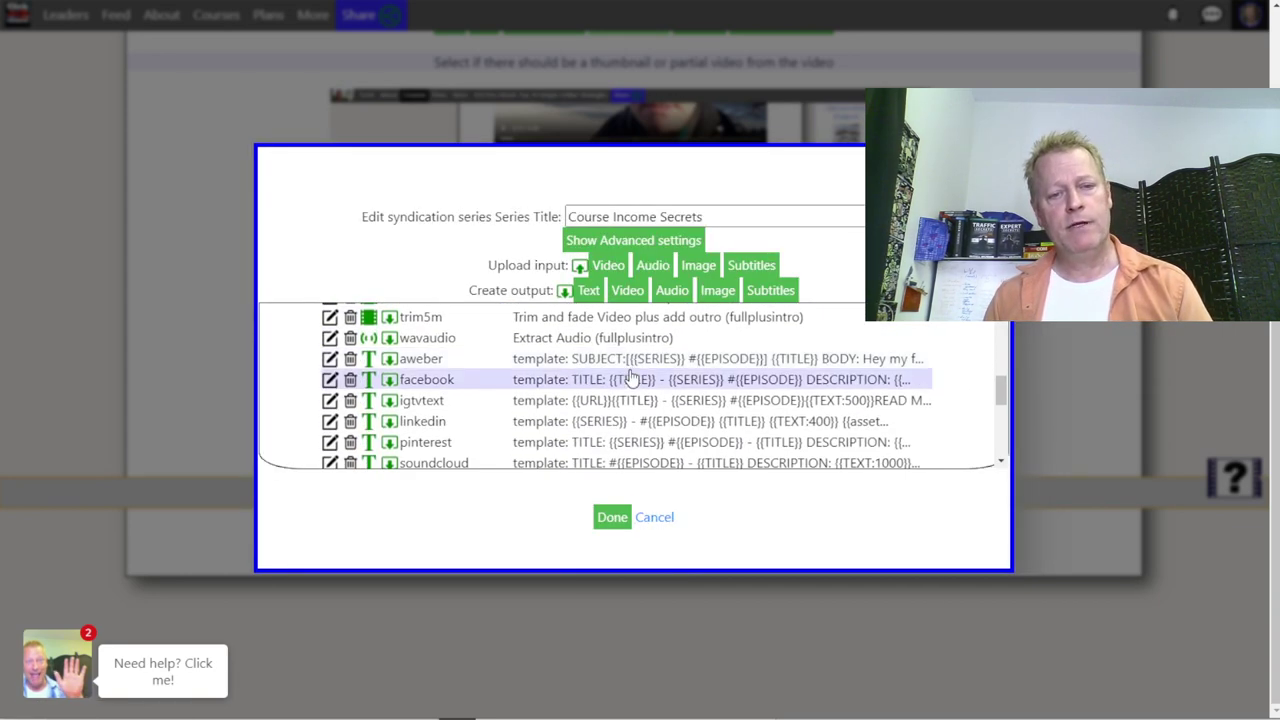
scroll(629, 374, "up", 5)
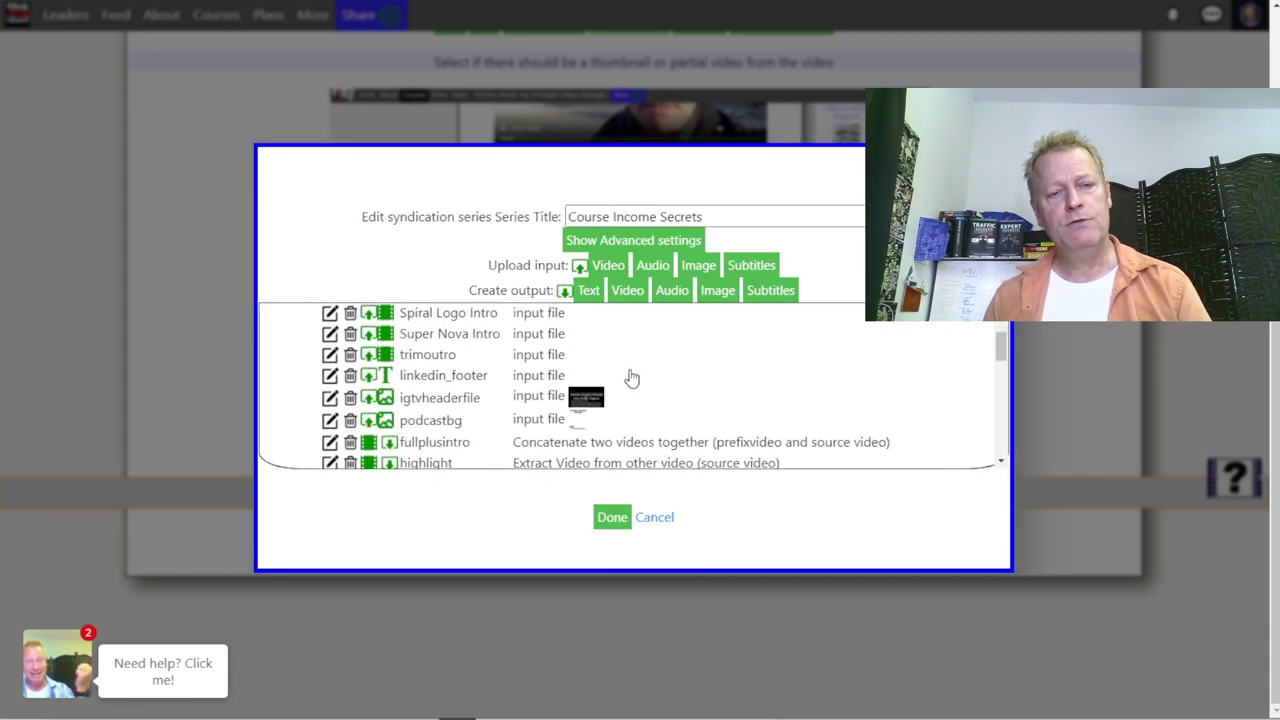
left_click(600, 266)
left_click(552, 347)
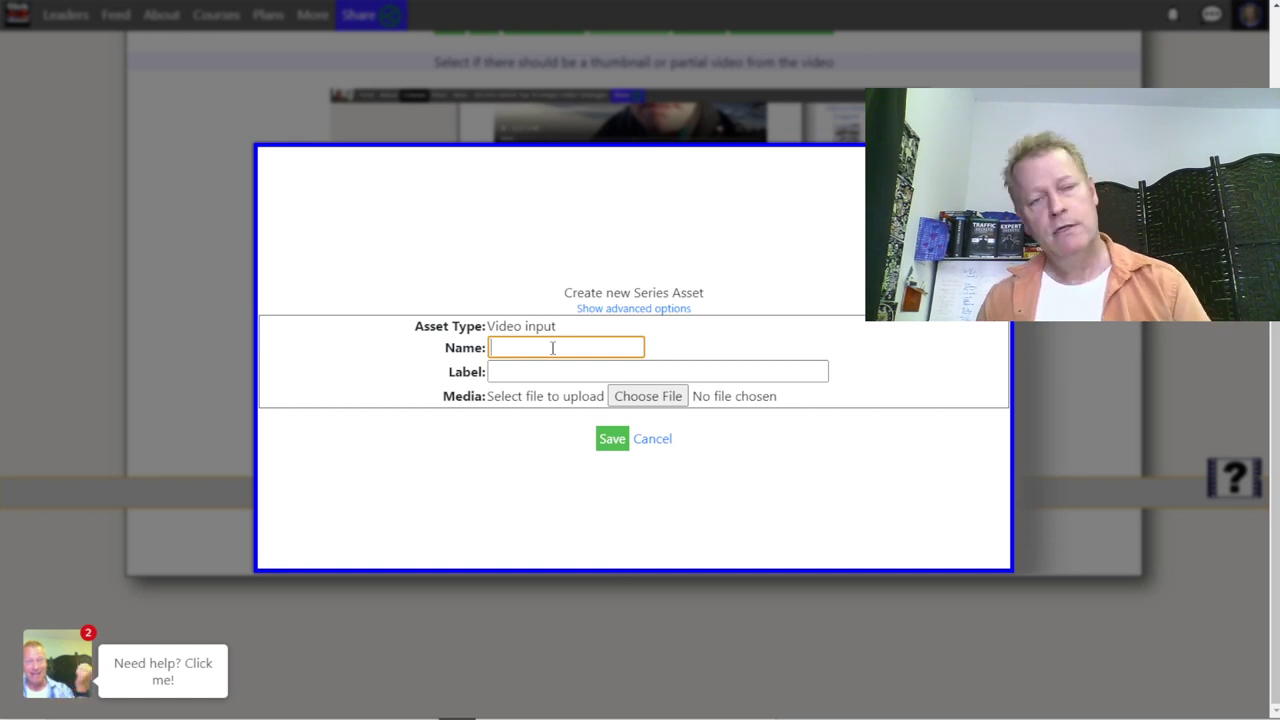
left_click(658, 441)
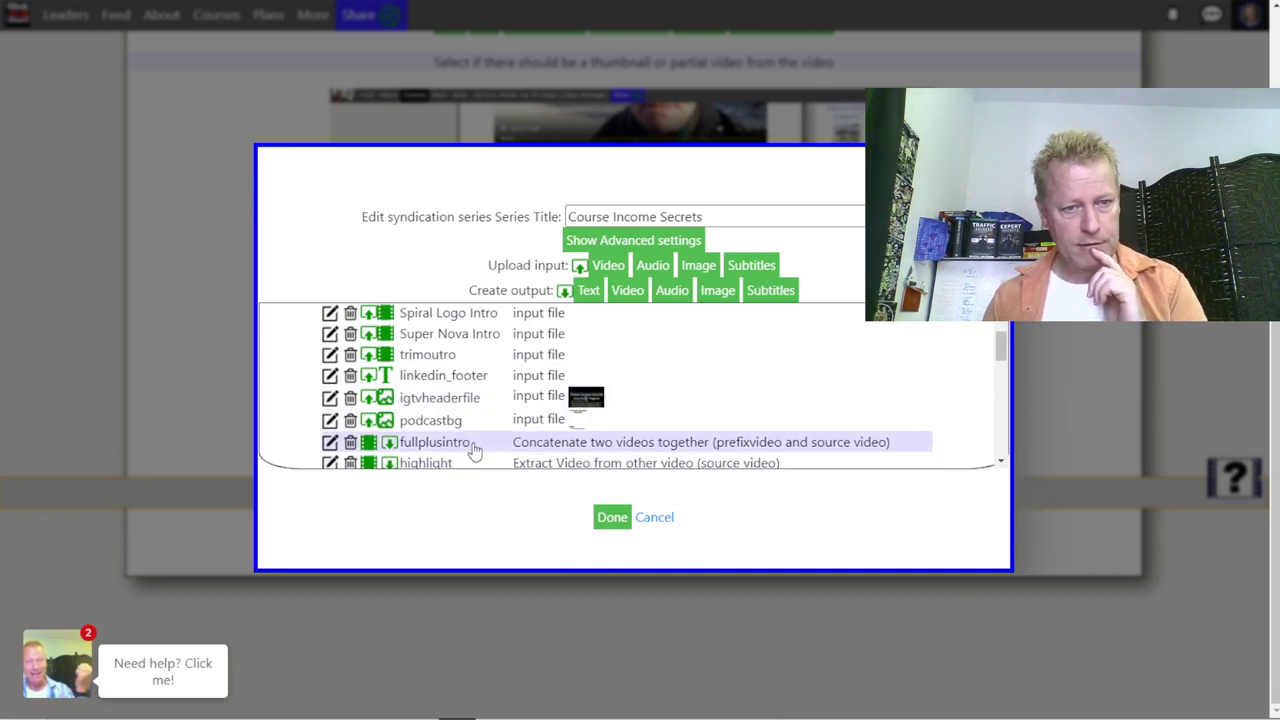
scroll(476, 452, "down", 2)
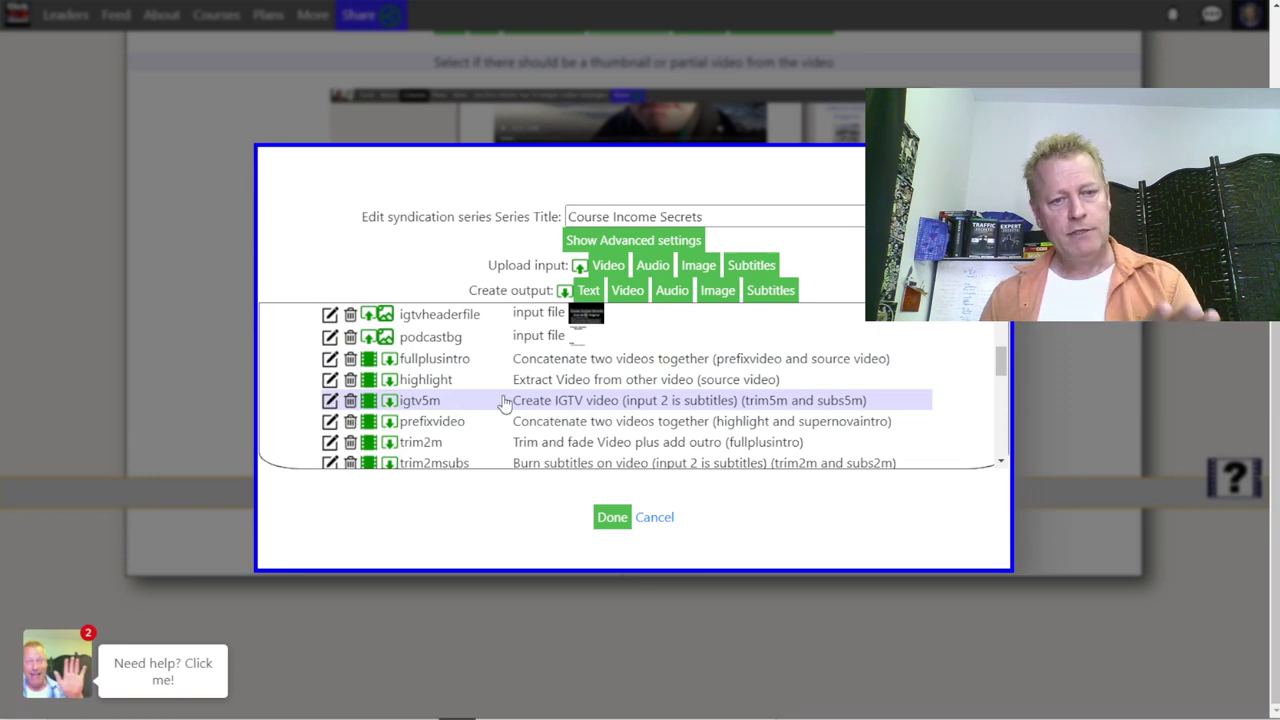
left_click(655, 517)
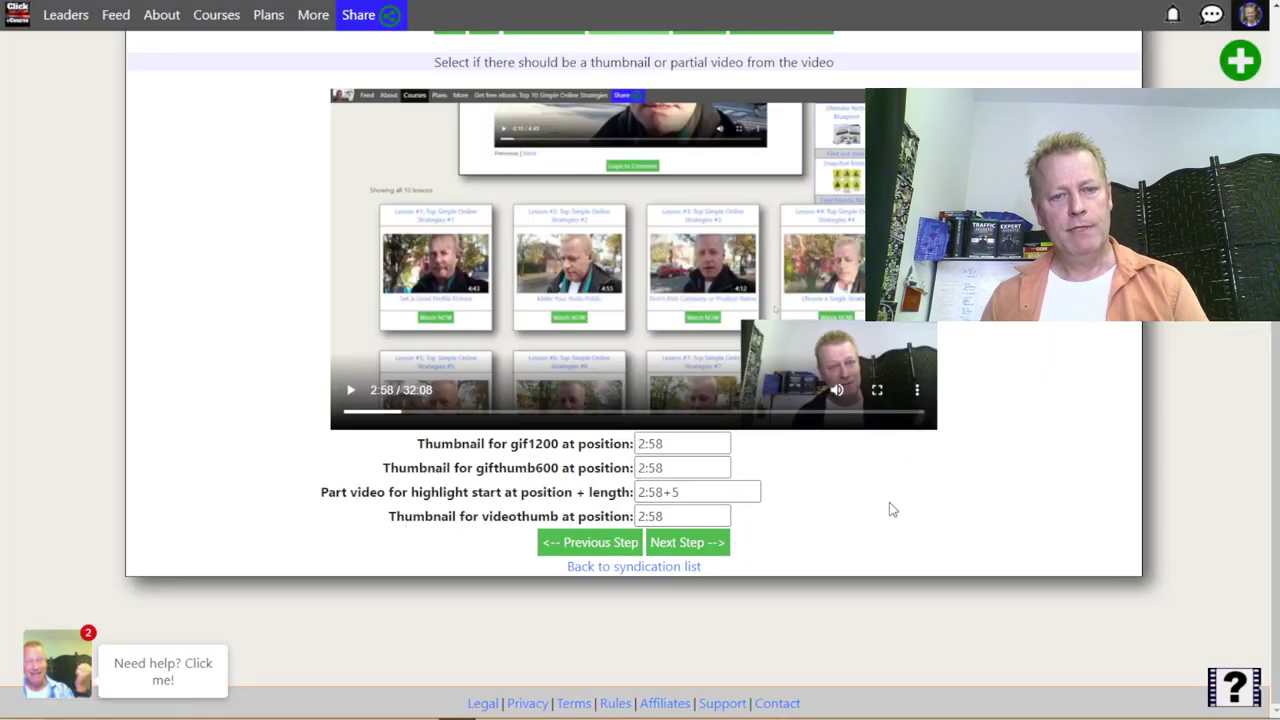
- Look over episode 394's Generated Assets list
scroll(878, 345, "up", 2)
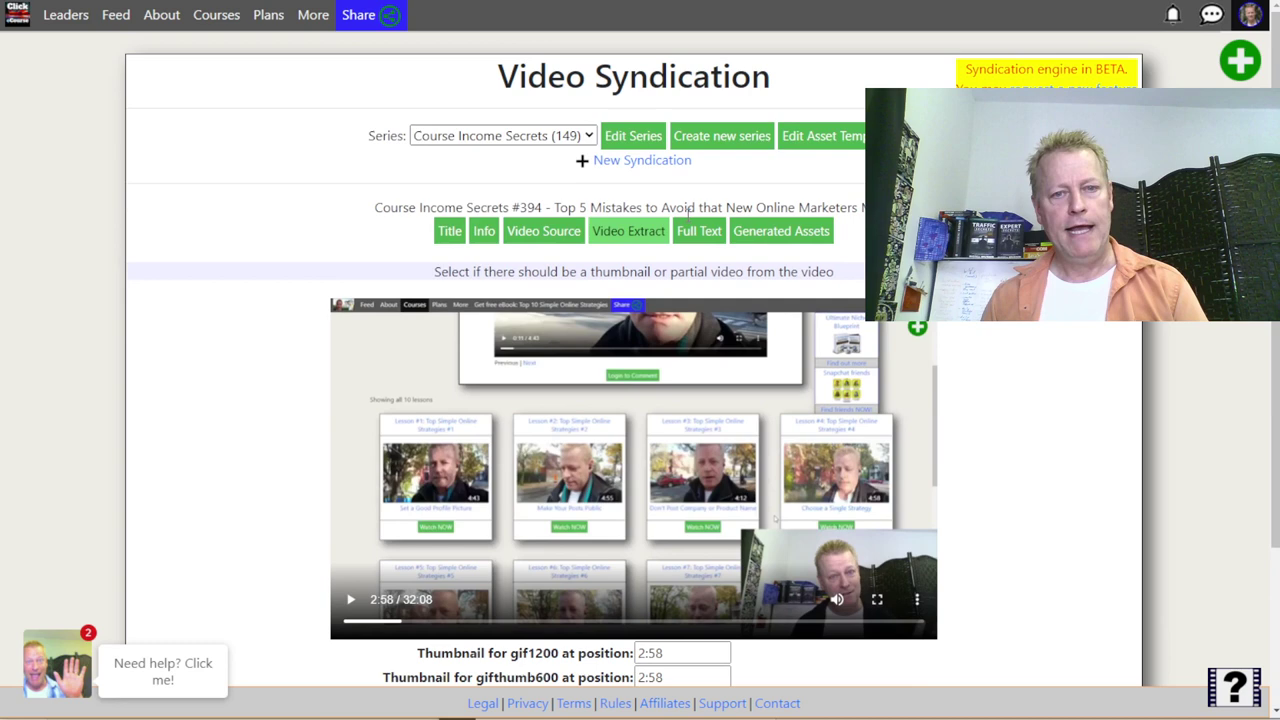
left_click(800, 231)
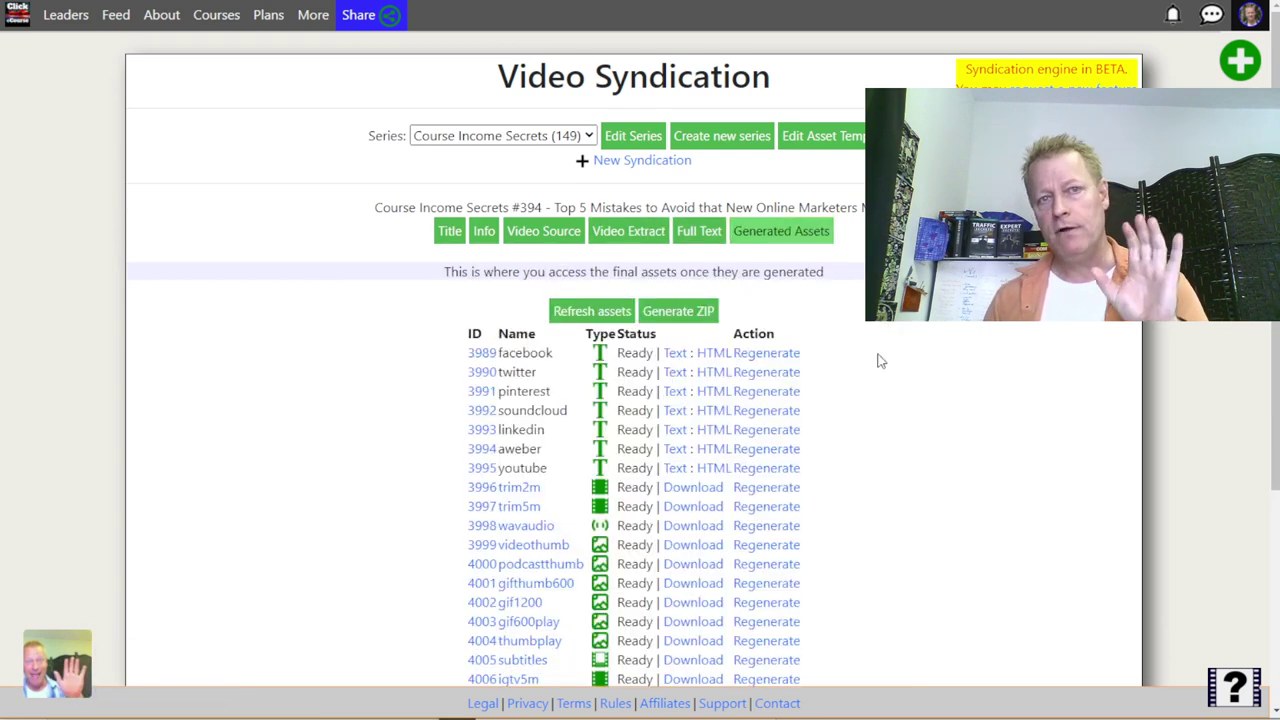
scroll(877, 357, "down", 2)
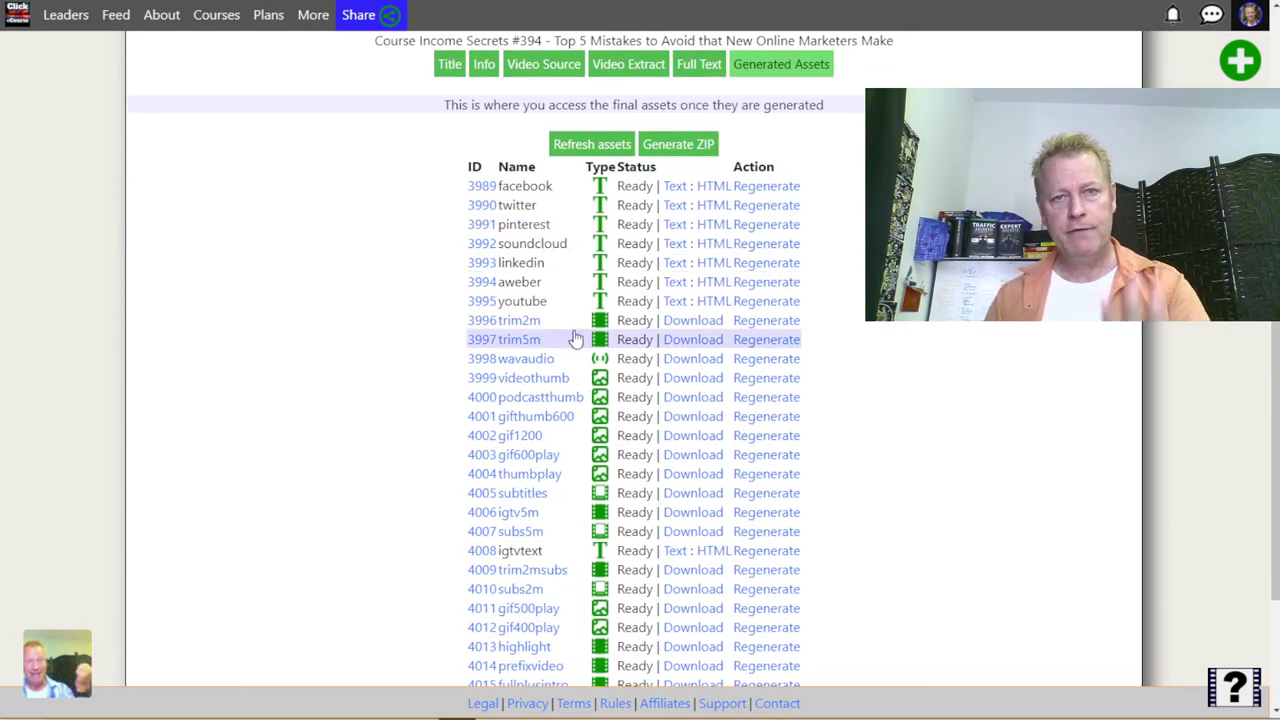
scroll(624, 257, "up", 2)
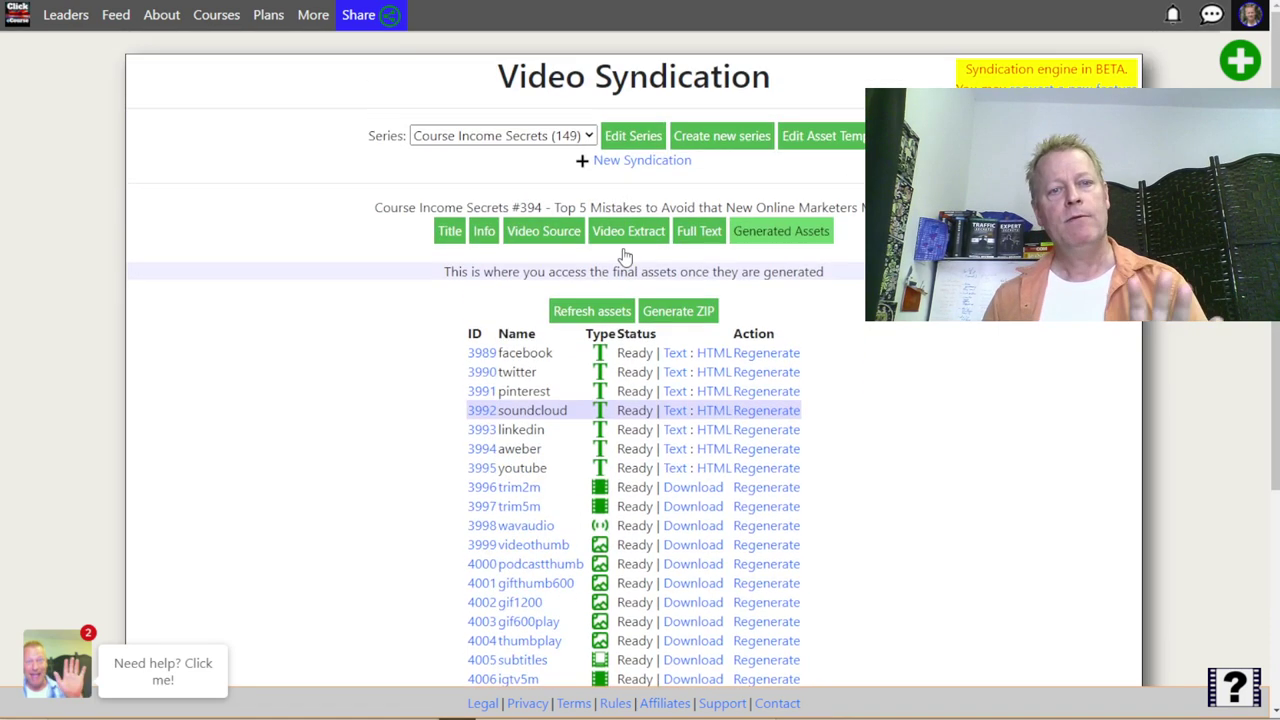
- Create new syndication episode 396 titled 't' in the Test 2 (0) series
left_click(617, 166)
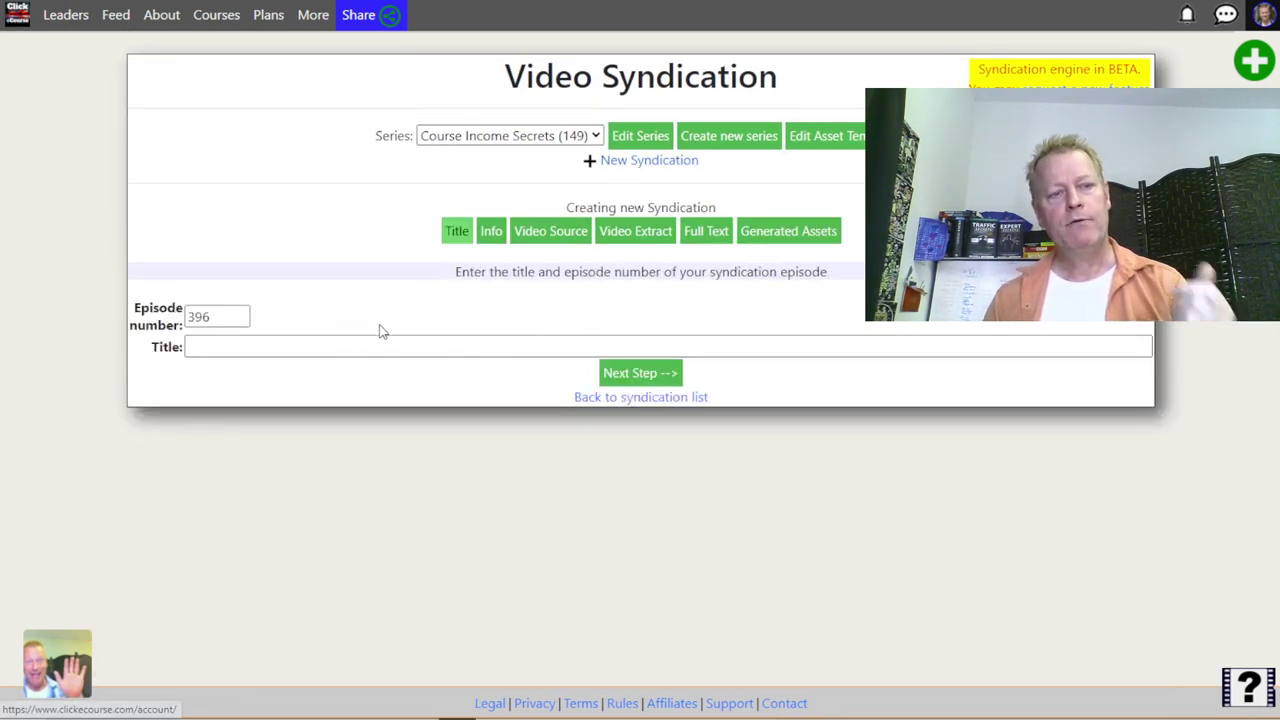
left_click(292, 345)
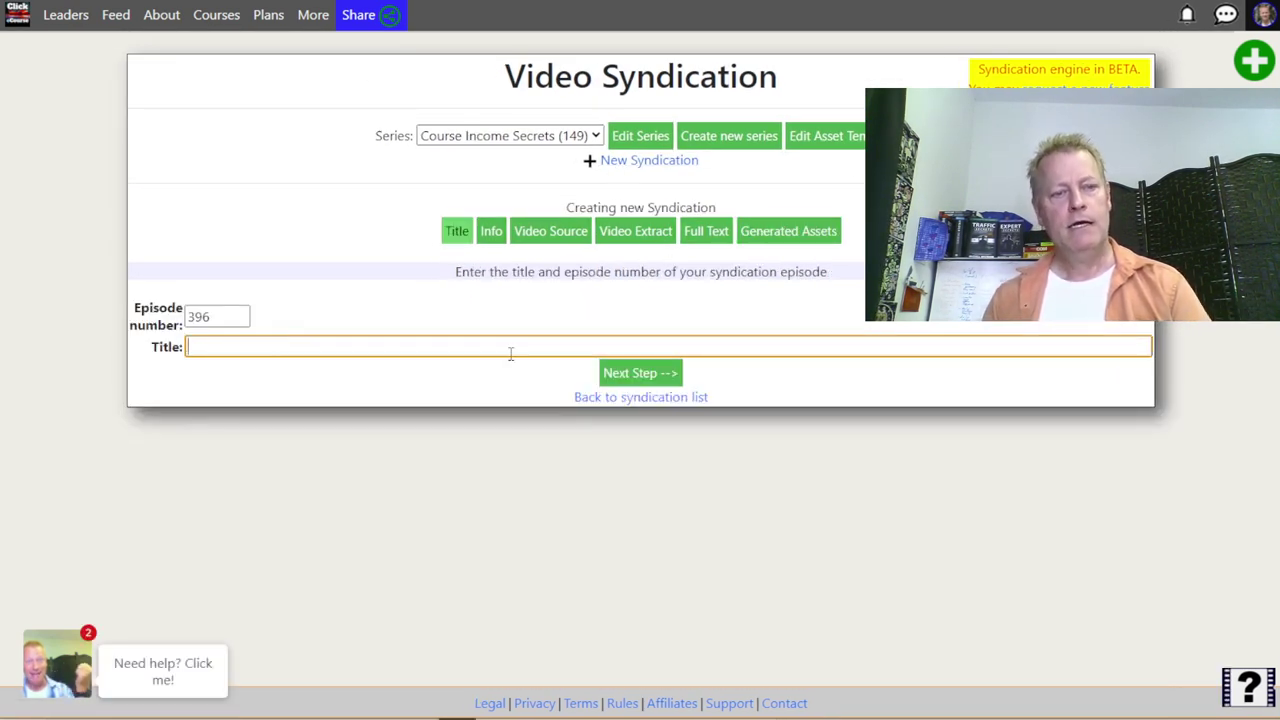
type("test")
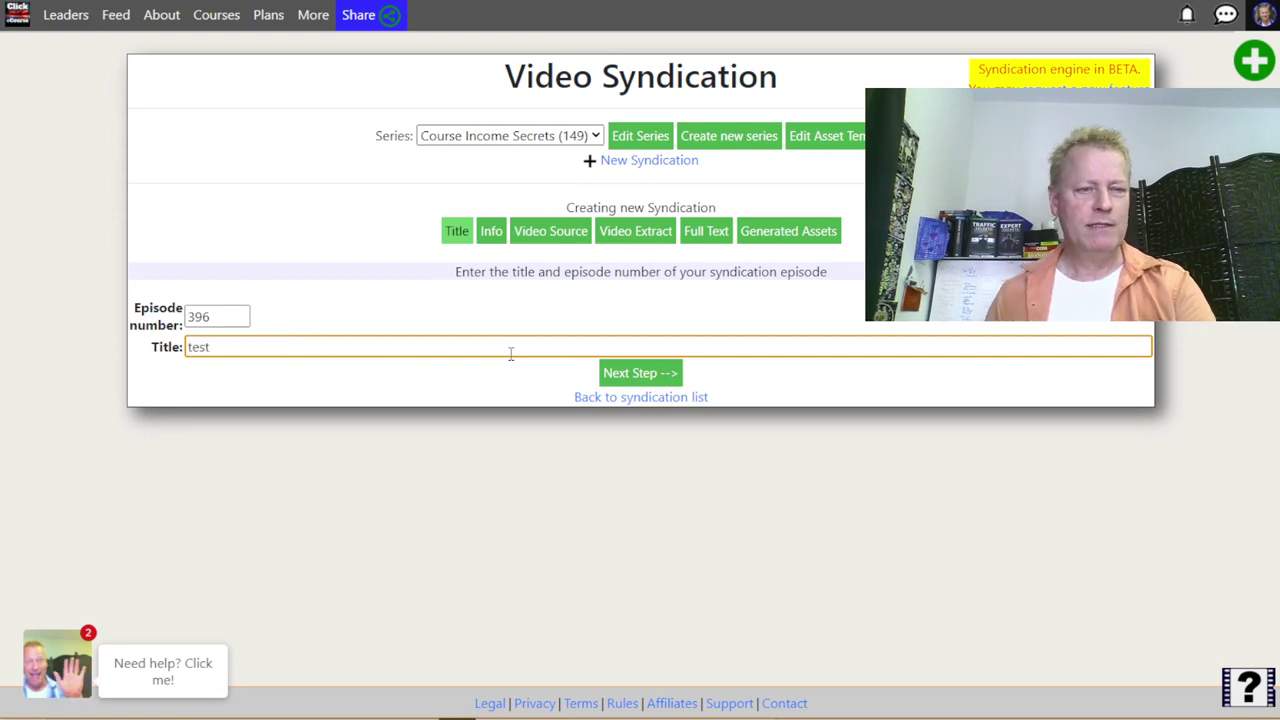
key("BackSpace")
key("BackSpace")
key("BackSpace")
key("BackSpace")
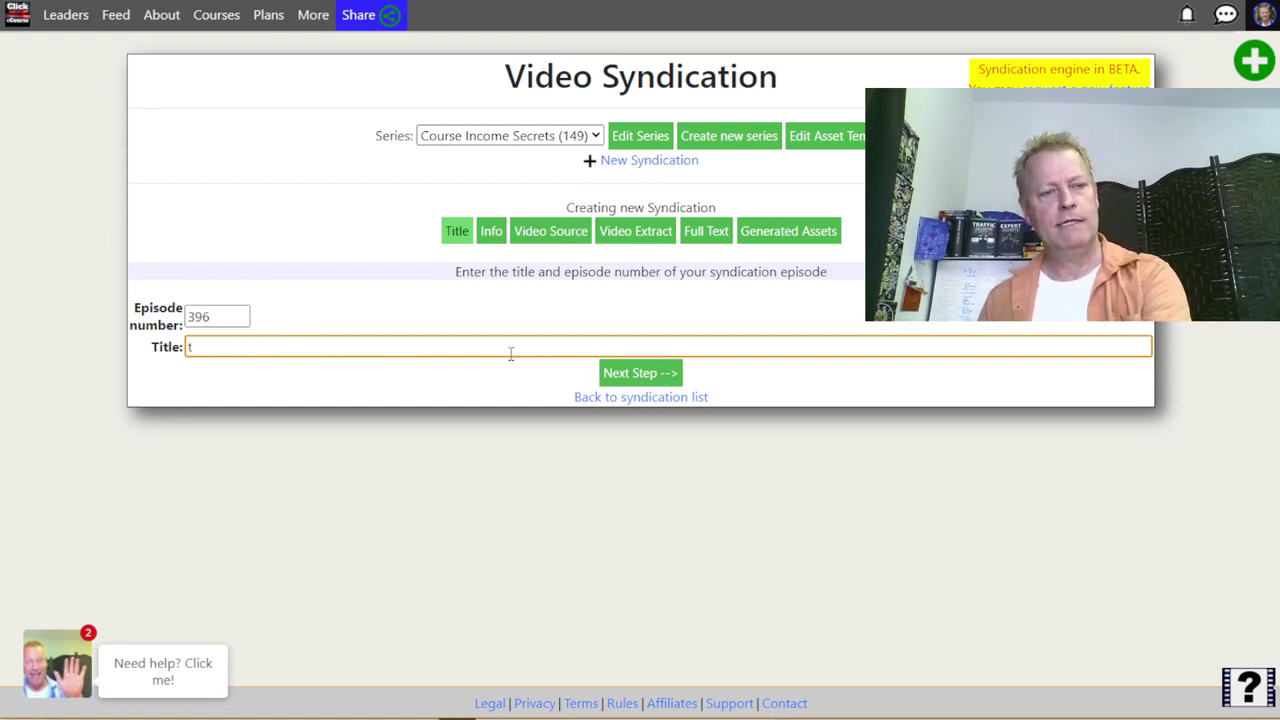
type("t")
left_click(560, 136)
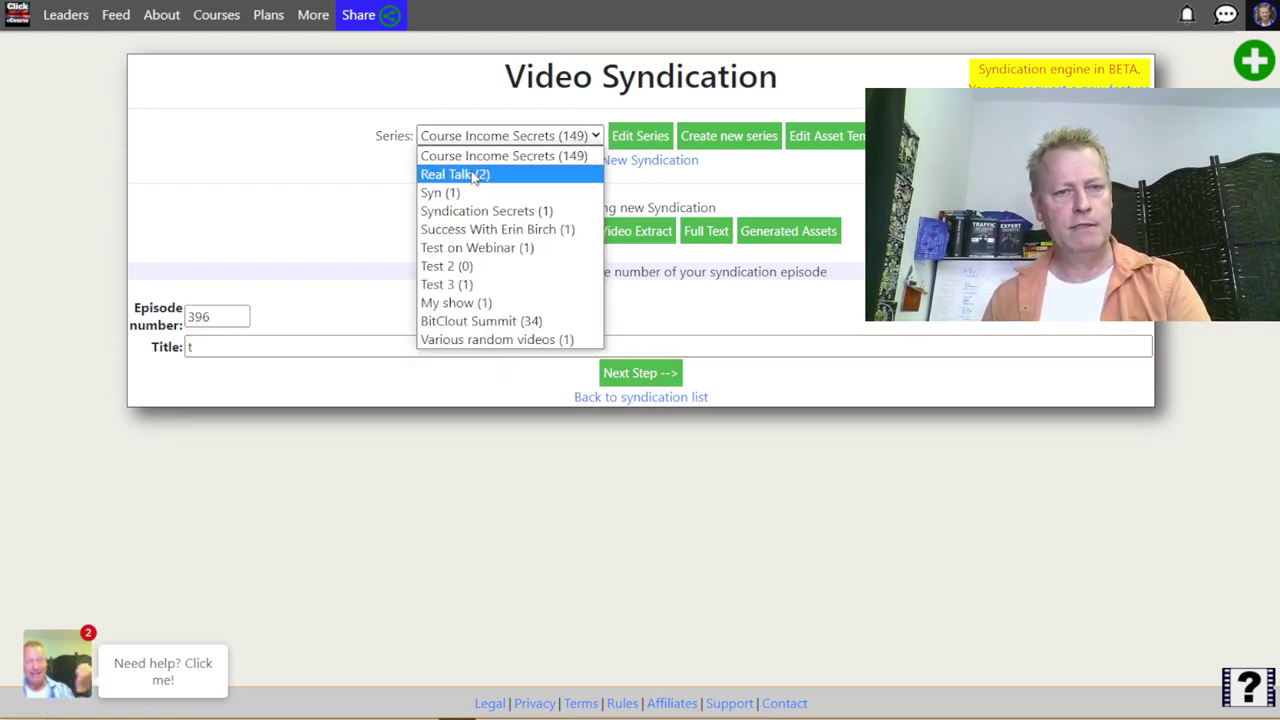
left_click(466, 266)
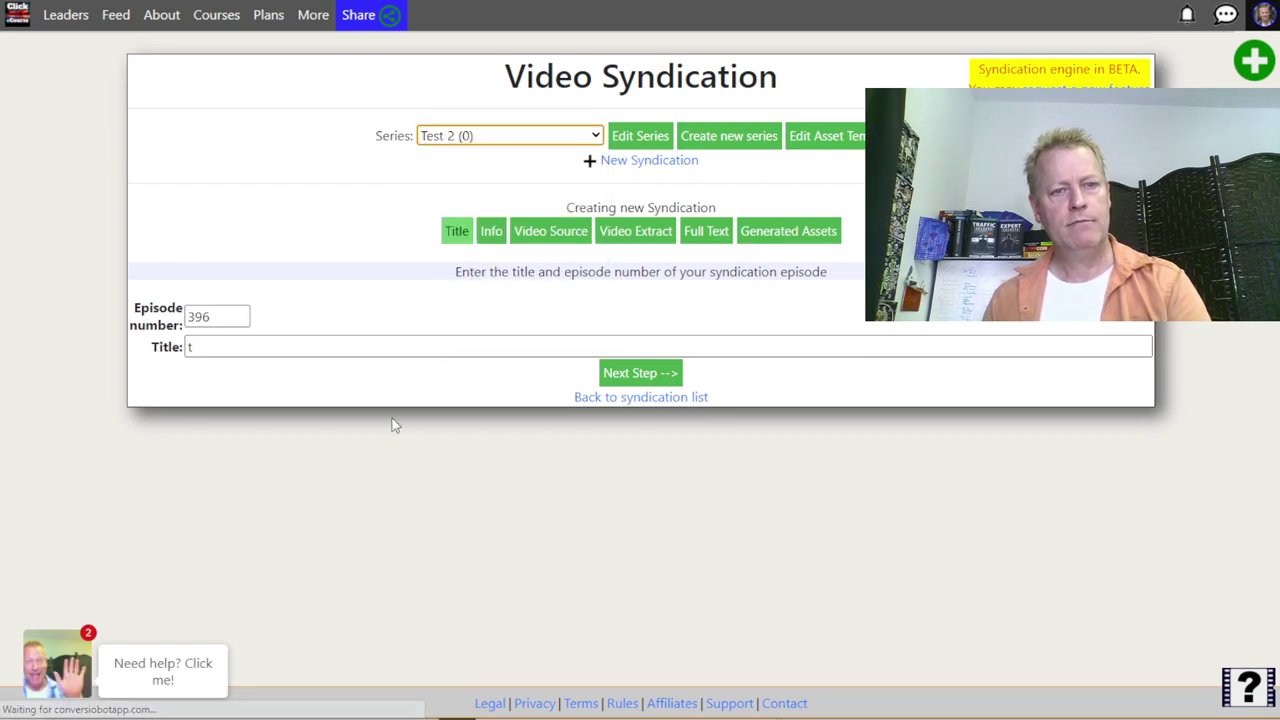
- Start a new syndication episode 1 titled 'sadgadgad' and move on to its Info step
left_click(648, 163)
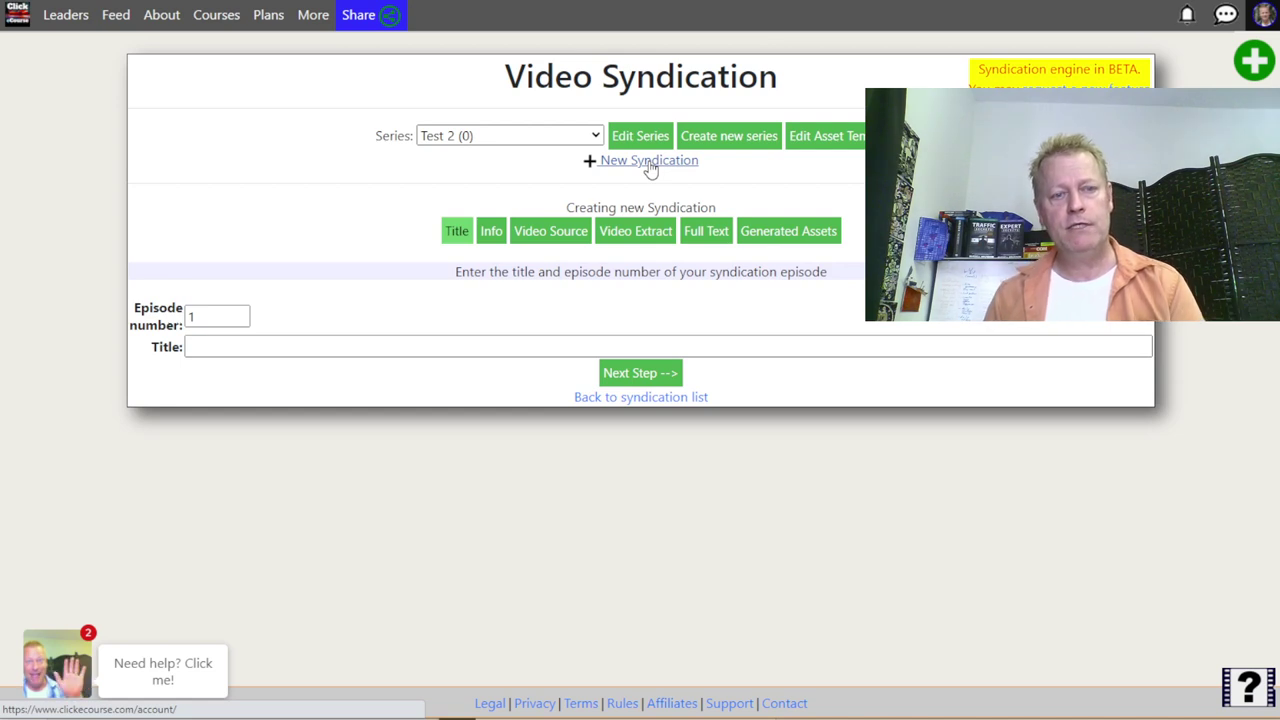
left_click(214, 317)
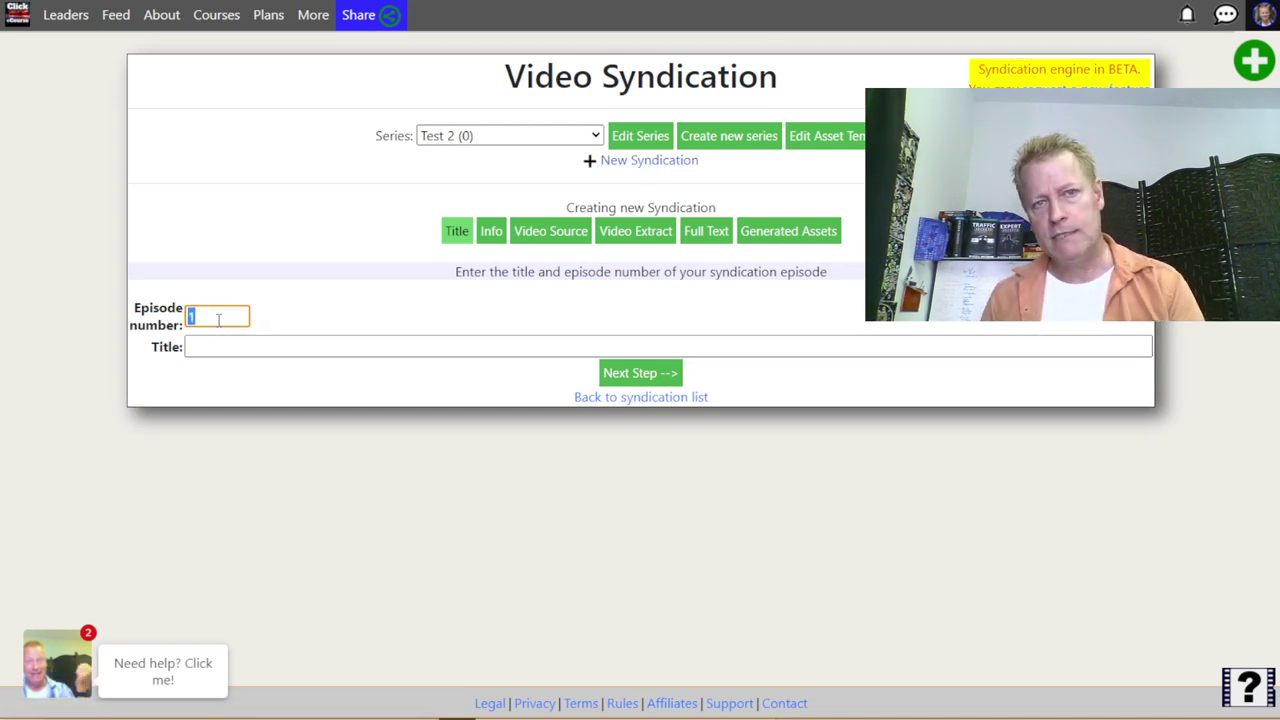
left_click(244, 348)
type("sadgadgad")
left_click(640, 373)
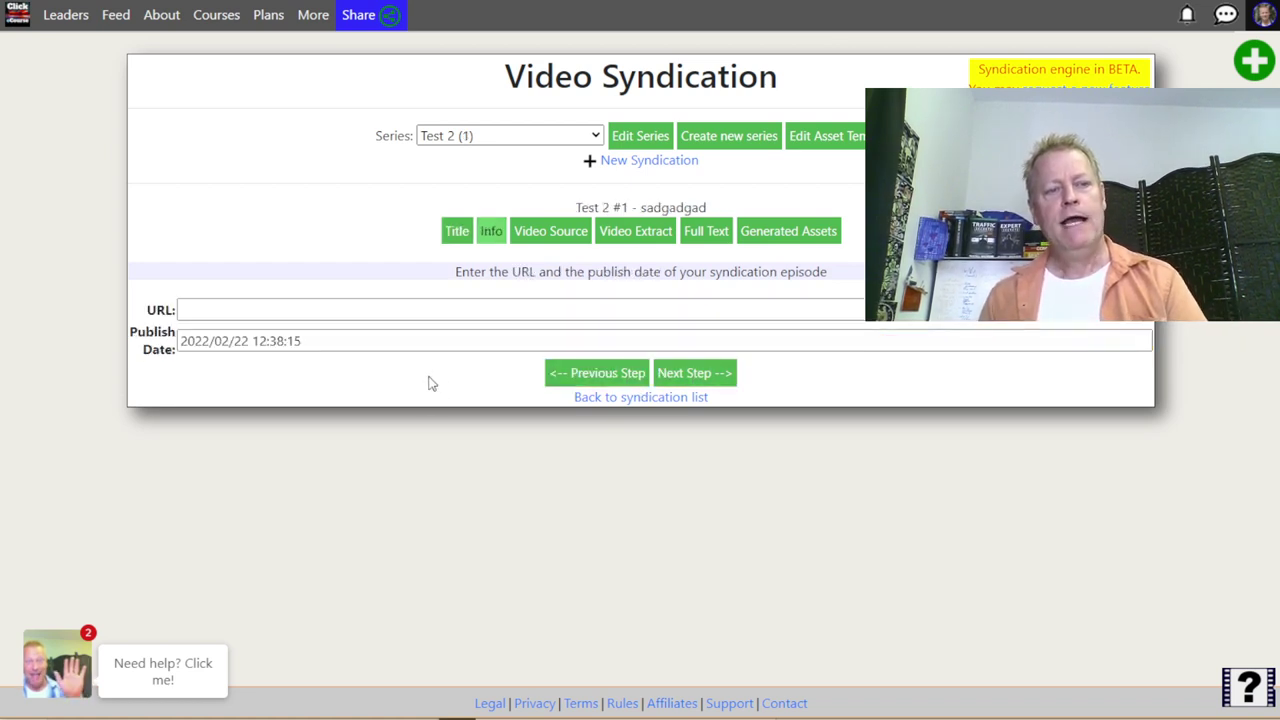
- Enter the episode's page URL ending /cis144-how-to-x and continue to Video Source
left_click(246, 311)
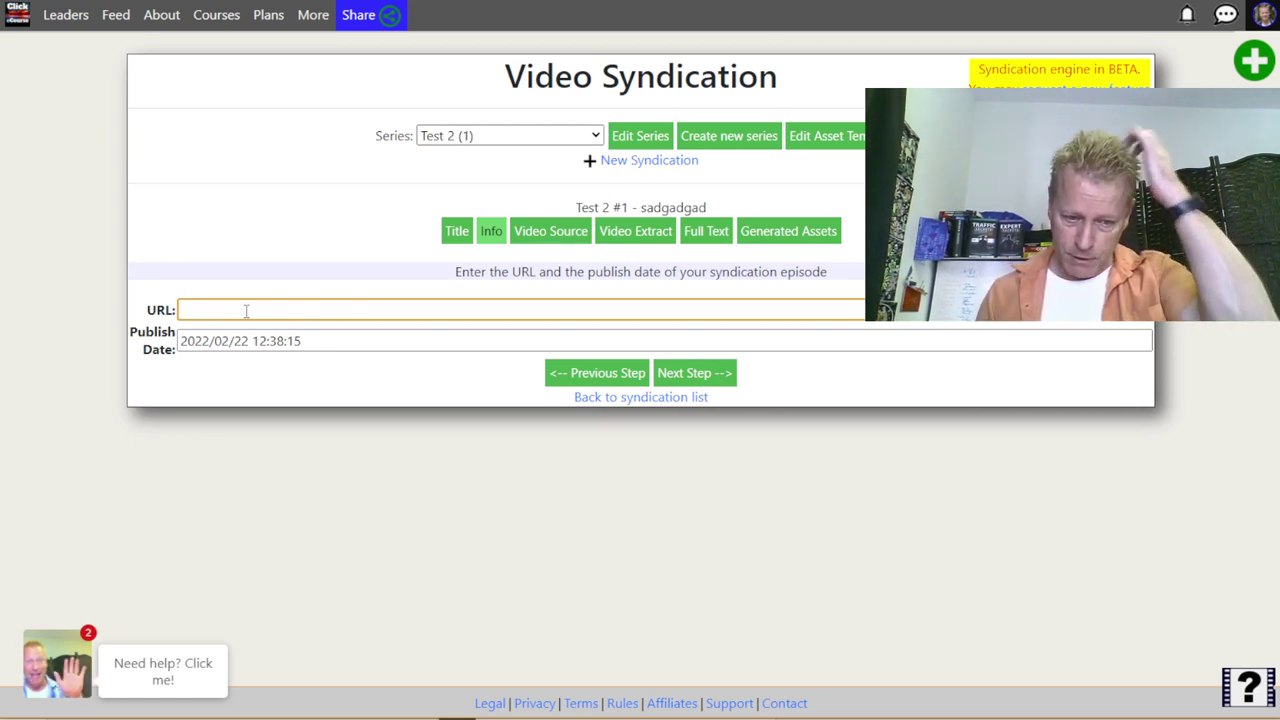
type("https:")
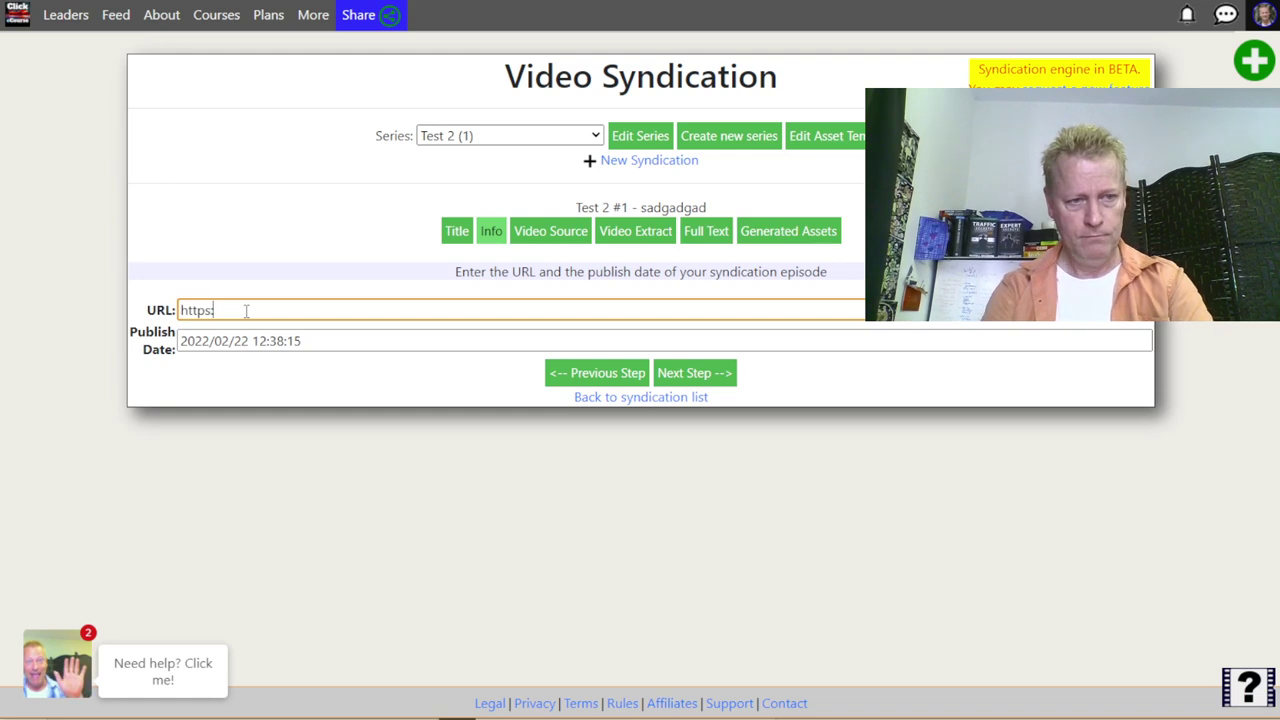
type("//jeanserge")
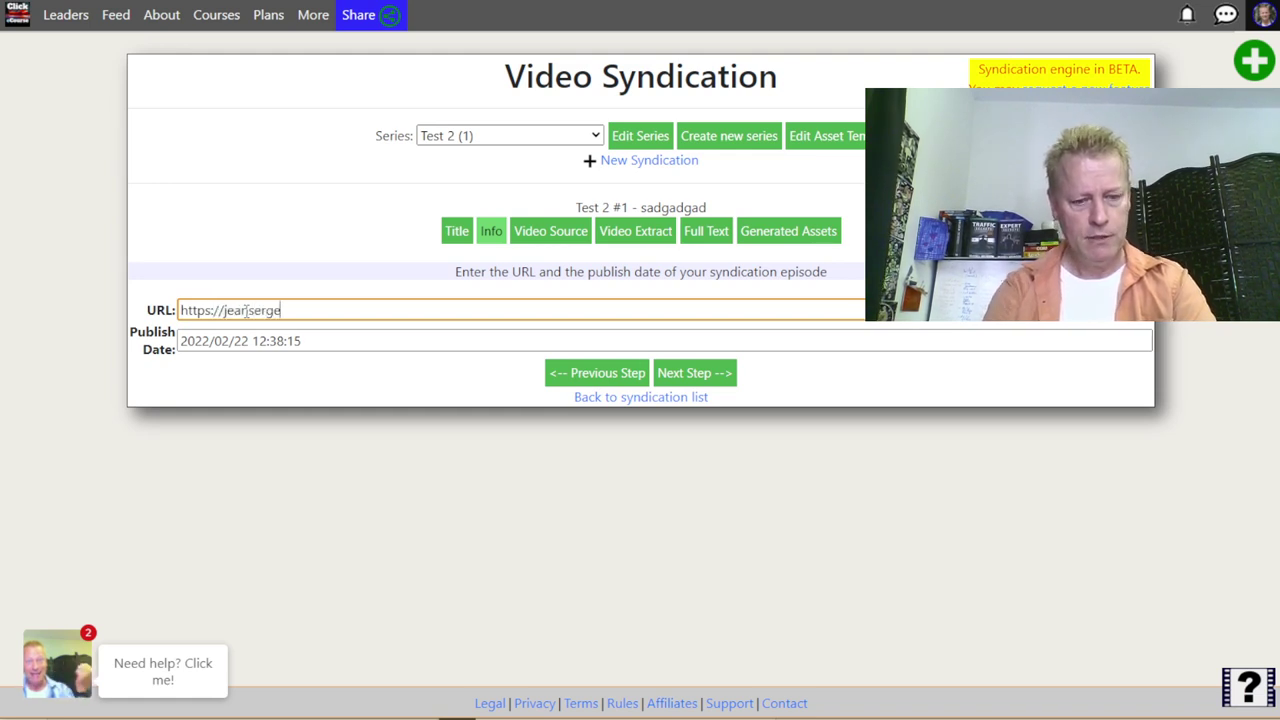
type("gagnon.com/cis")
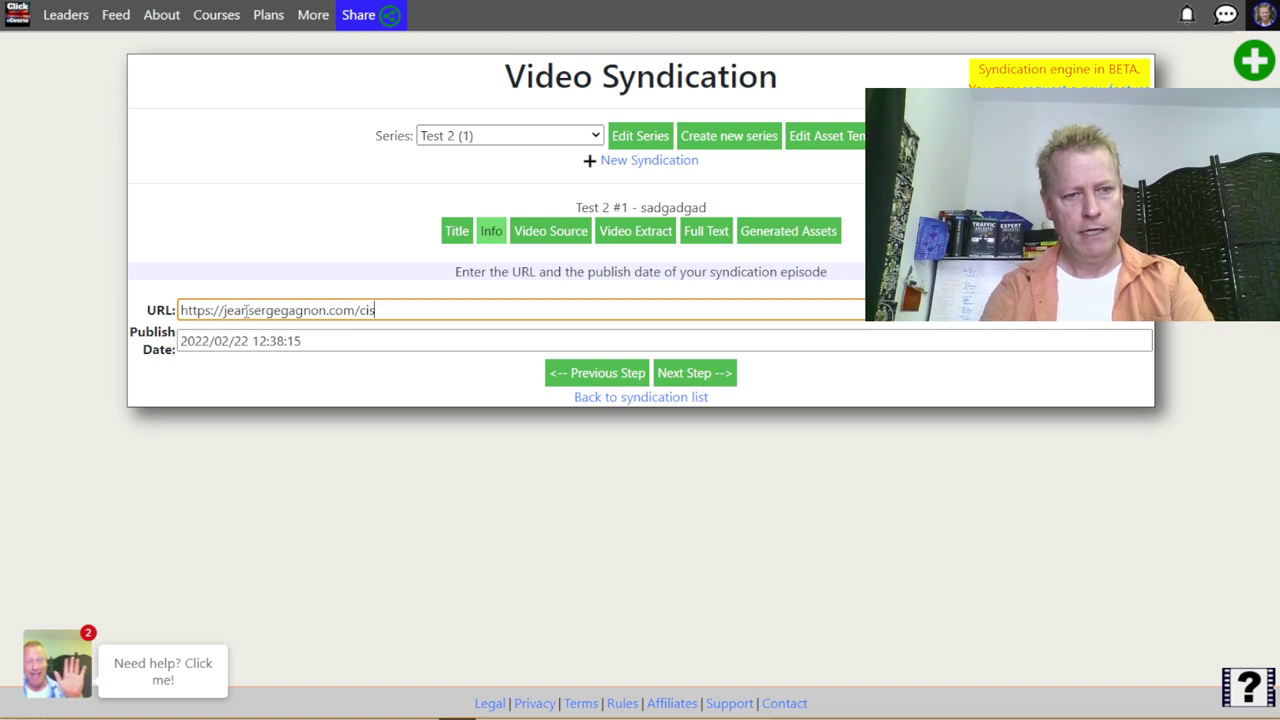
type("144")
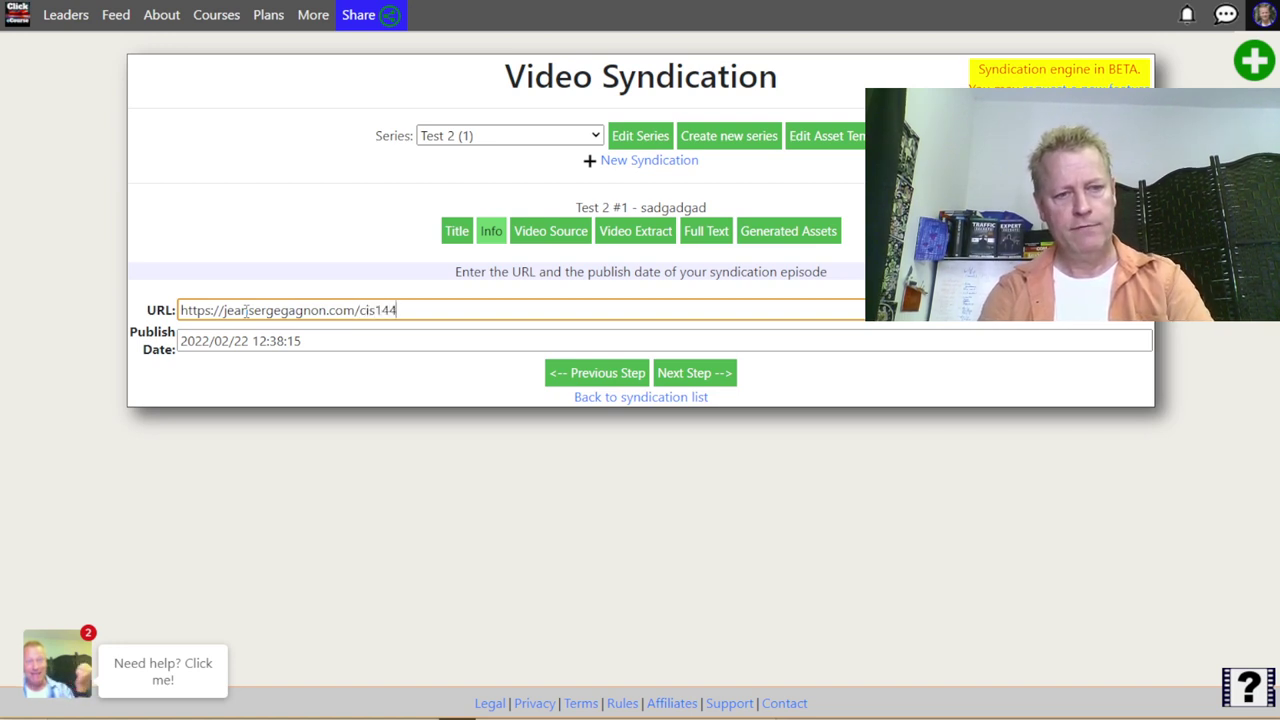
type("-how-to-x")
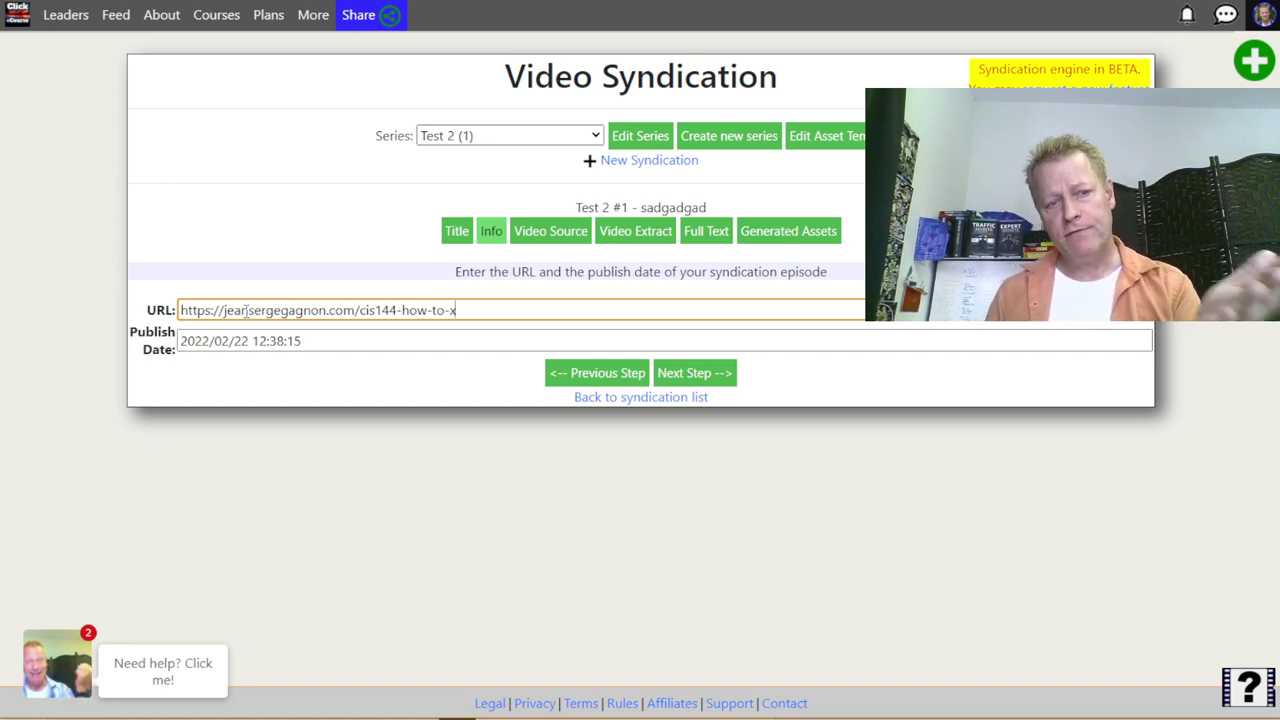
left_click(716, 374)
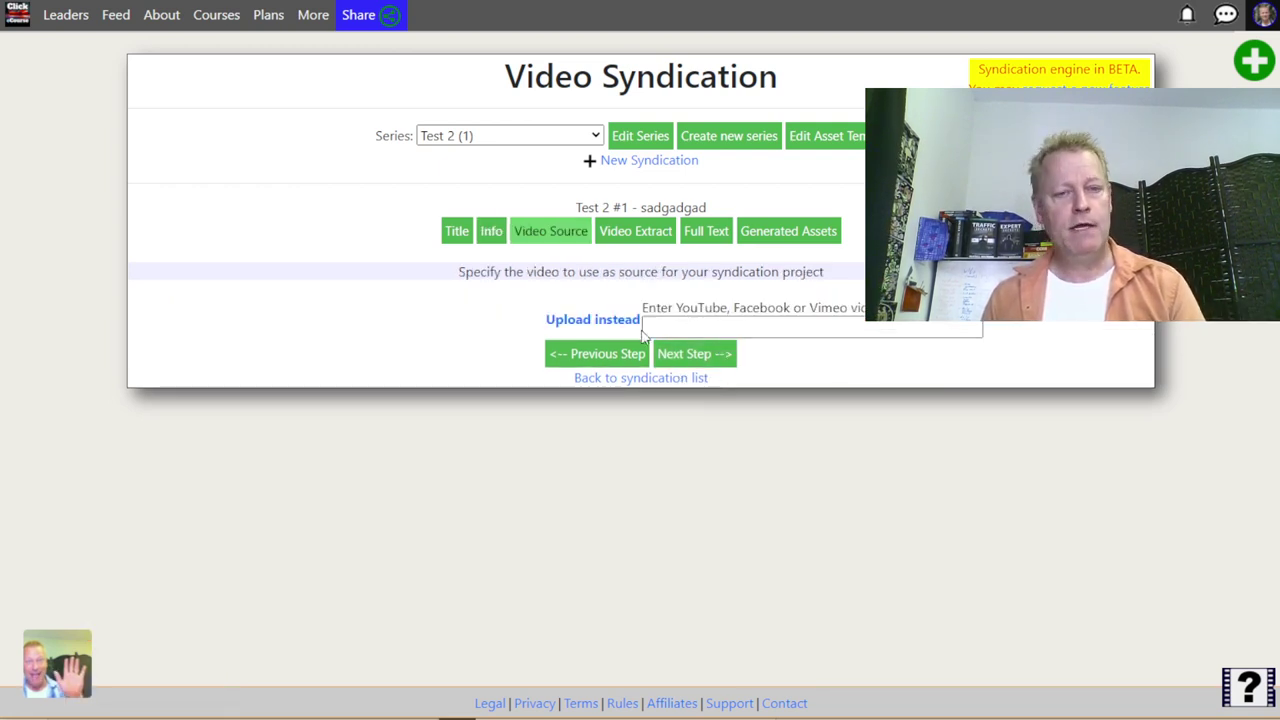
left_click(700, 324)
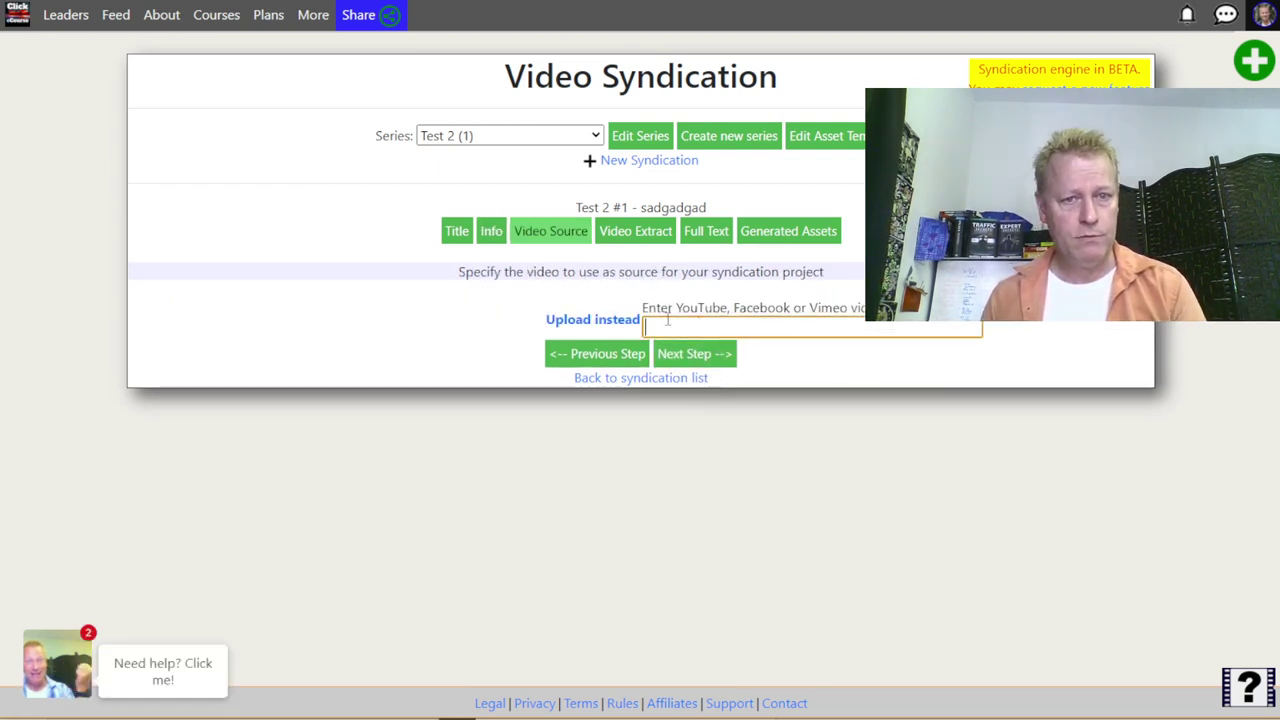
left_click(610, 320)
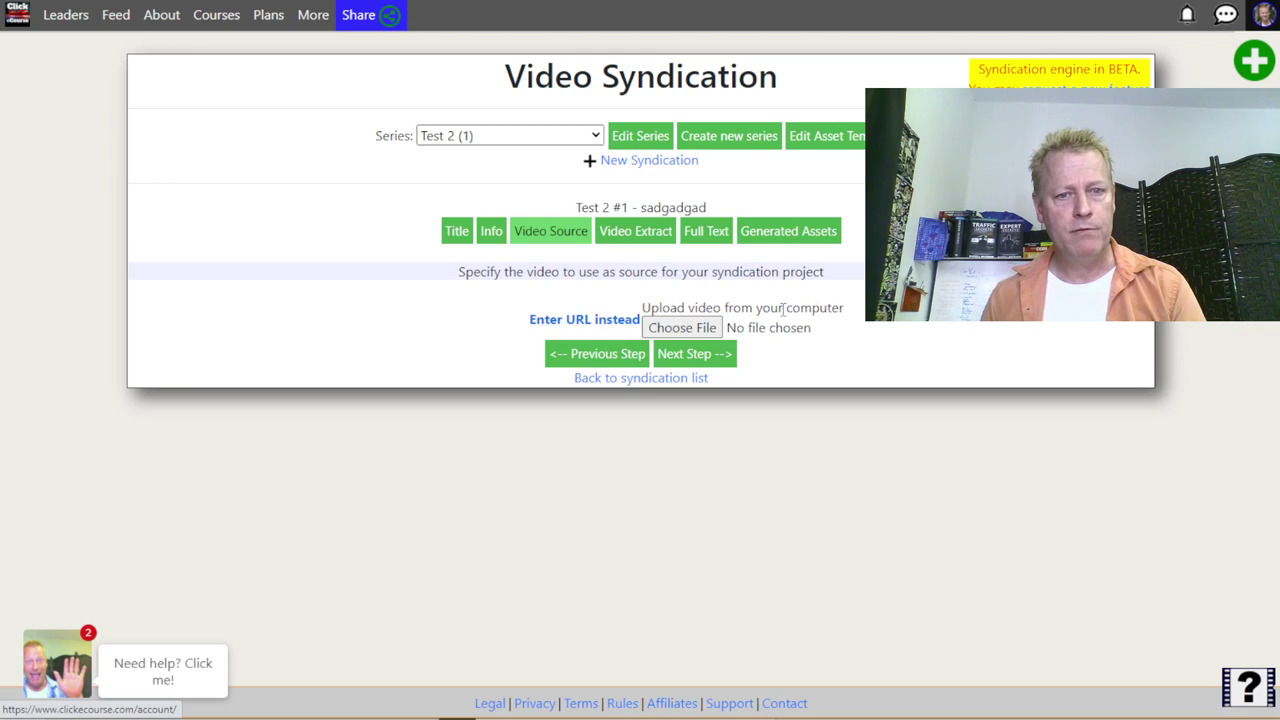
left_click(703, 332)
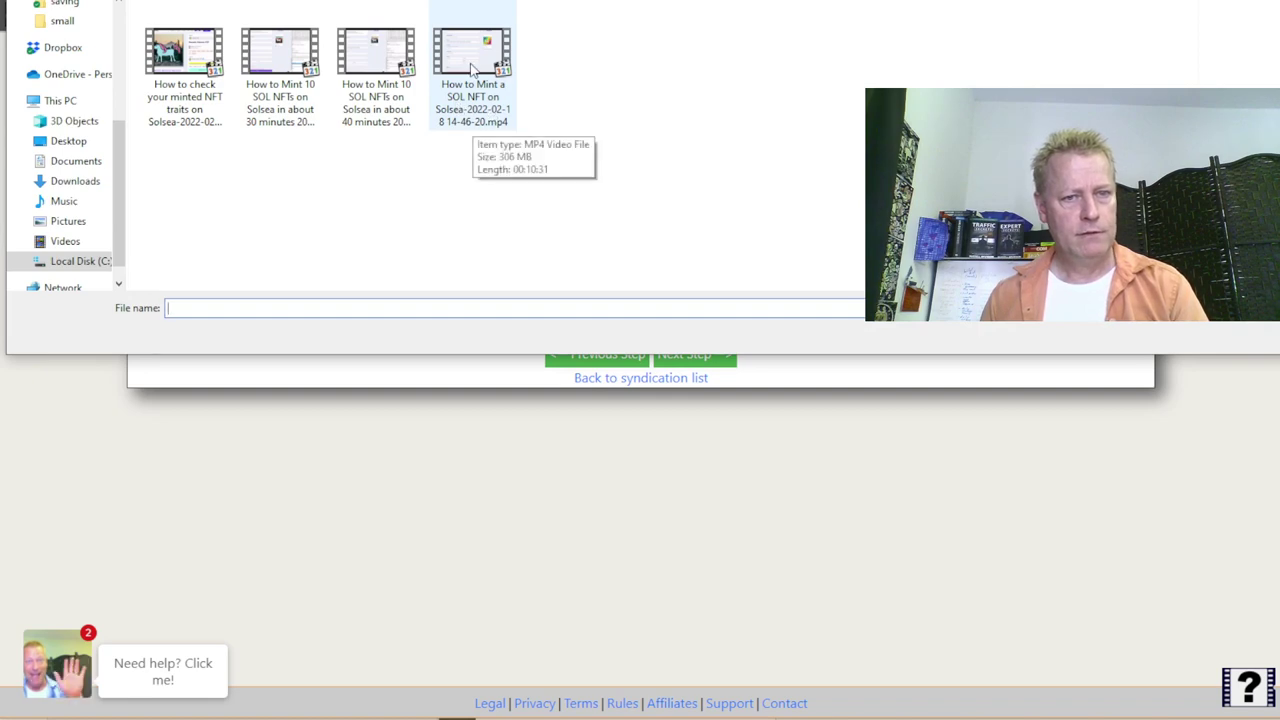
double_click(472, 66)
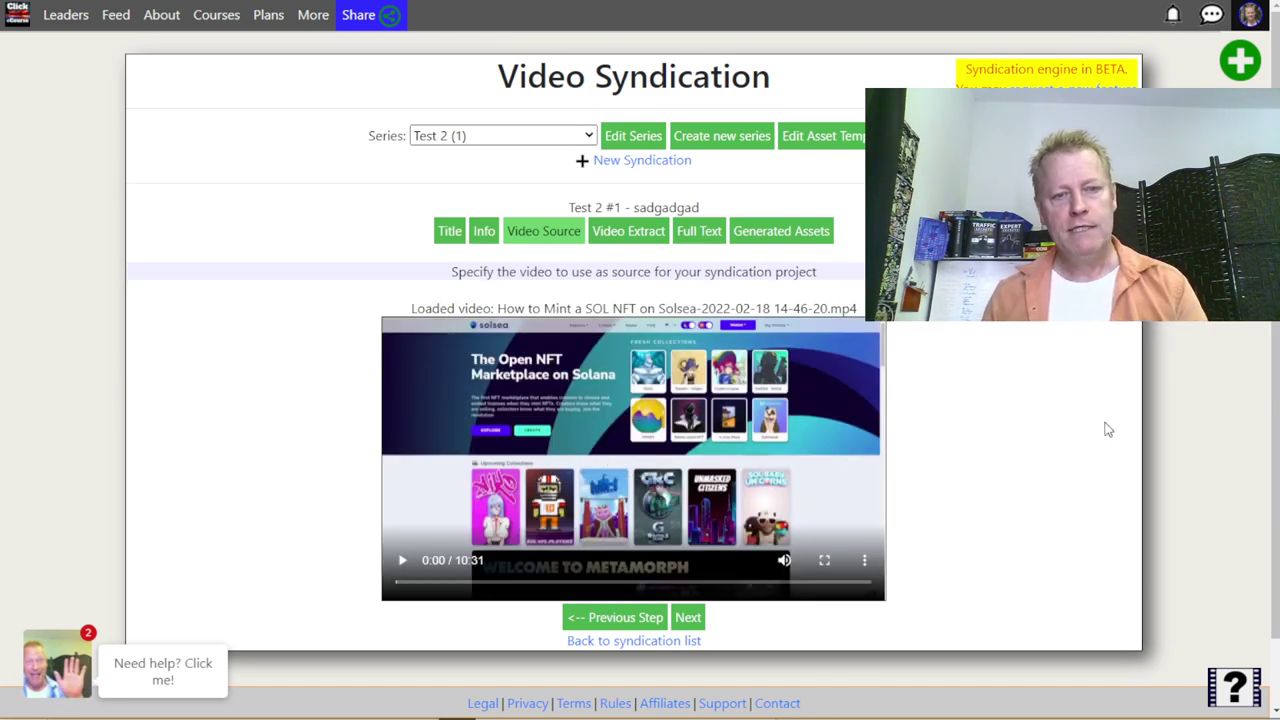
left_click(605, 233)
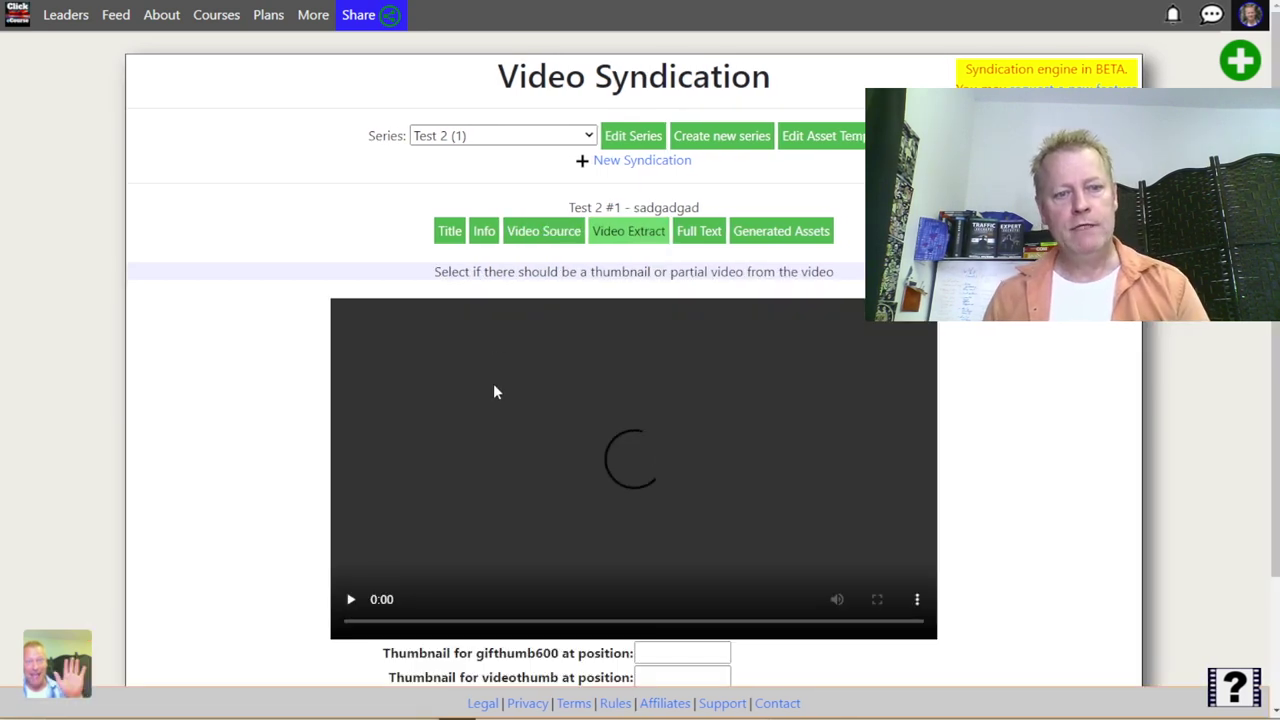
- Review the empty gifthumb600 and videothumb position fields, then open the Test 2 series editor
scroll(1006, 474, "down", 2)
left_click_drag(476, 492, 561, 495)
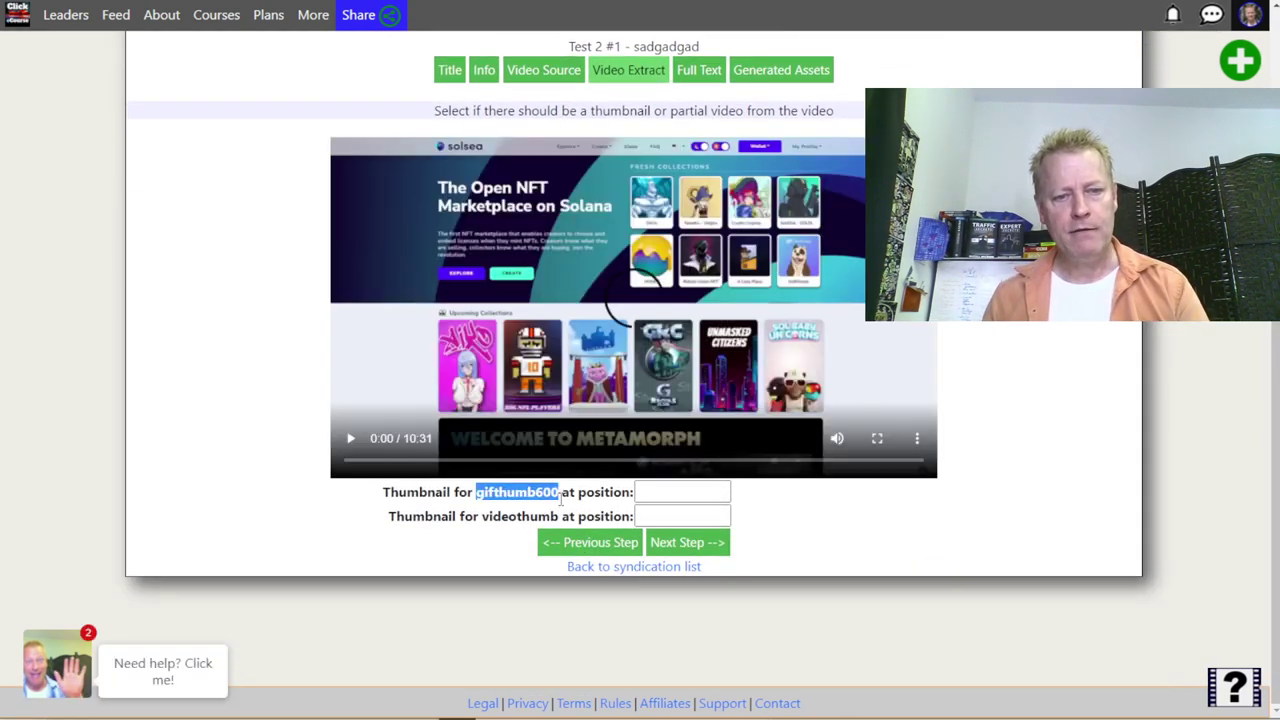
double_click(500, 513)
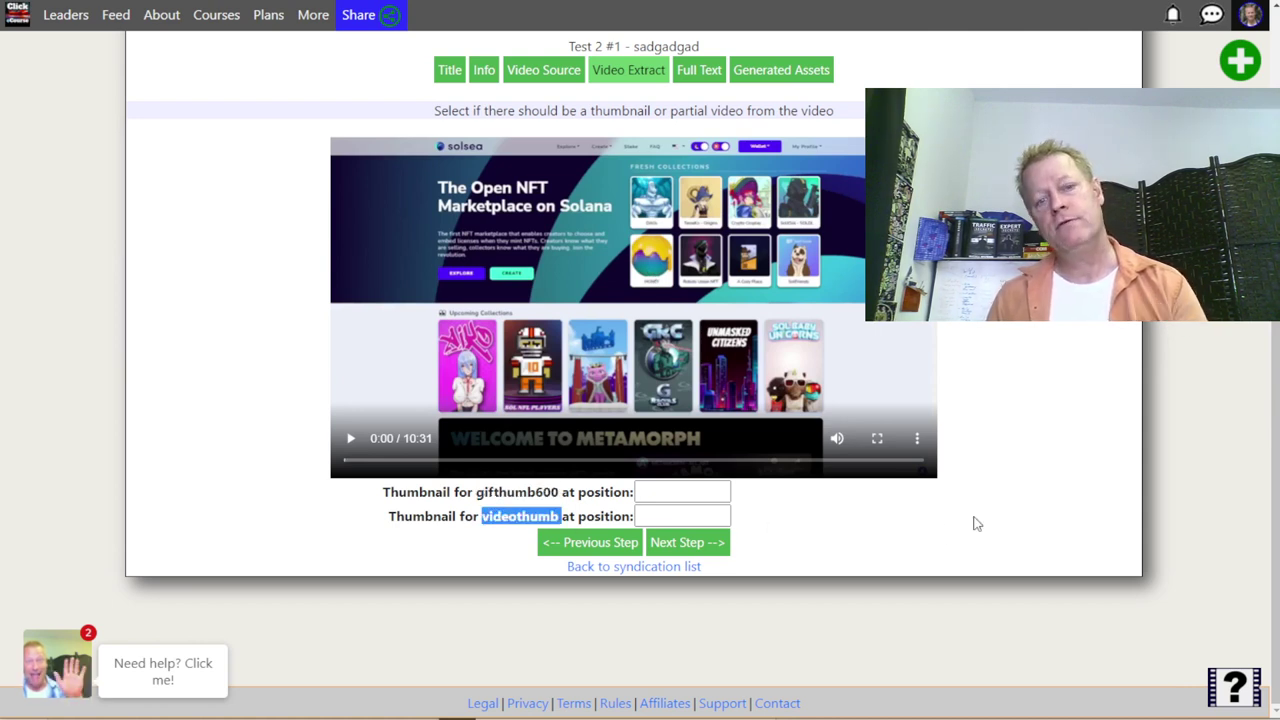
scroll(977, 524, "up", 2)
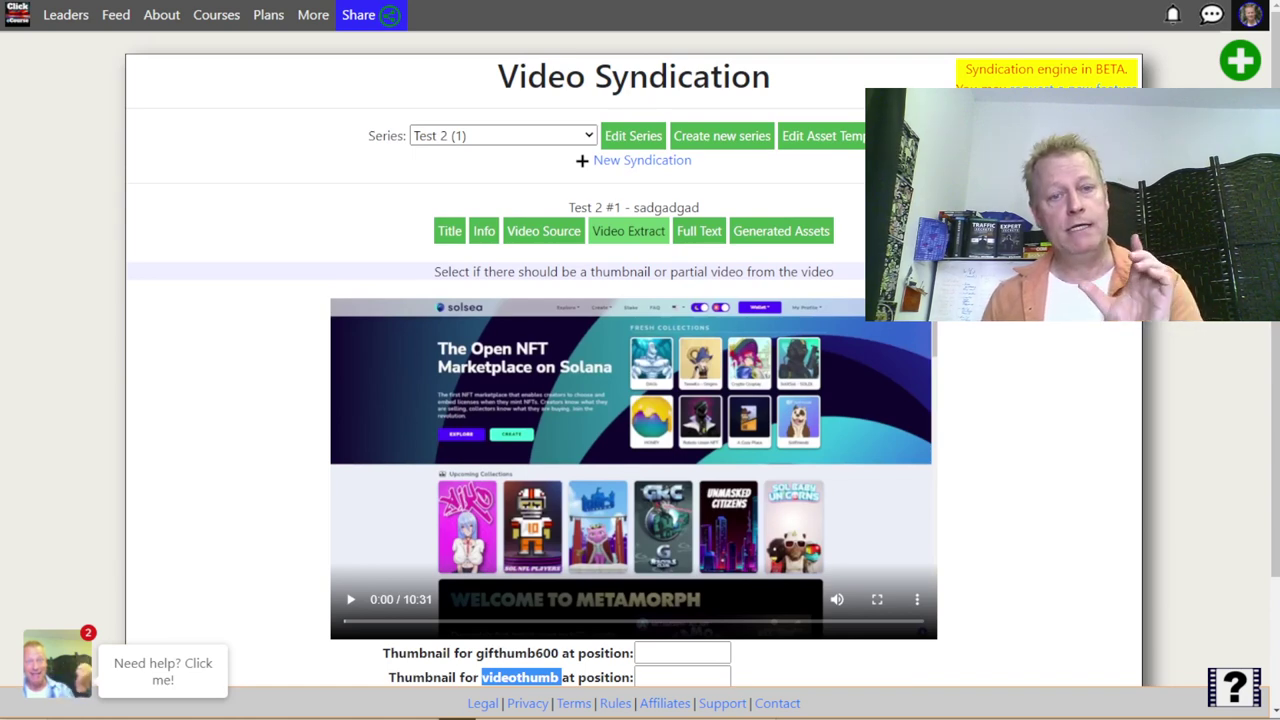
left_click(627, 143)
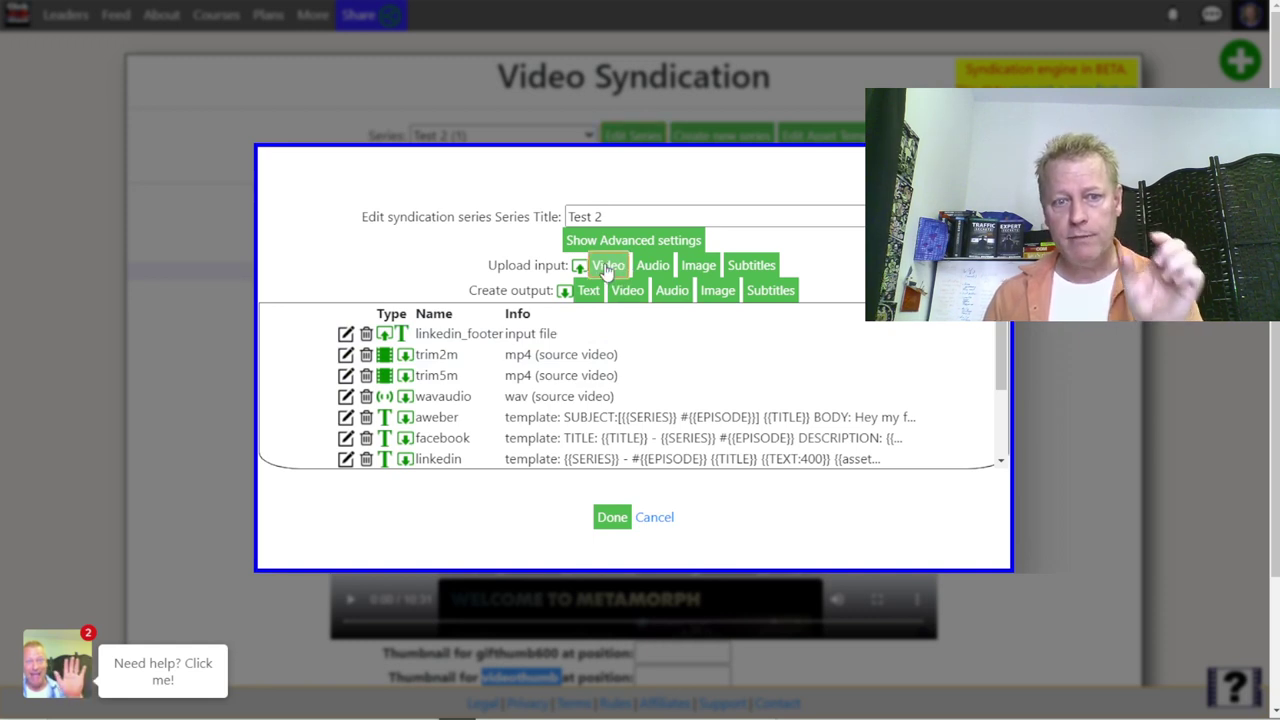
- Add a video input asset named logoburst, labelled 'Logo Burst', and open its media file picker
left_click(606, 267)
left_click(558, 345)
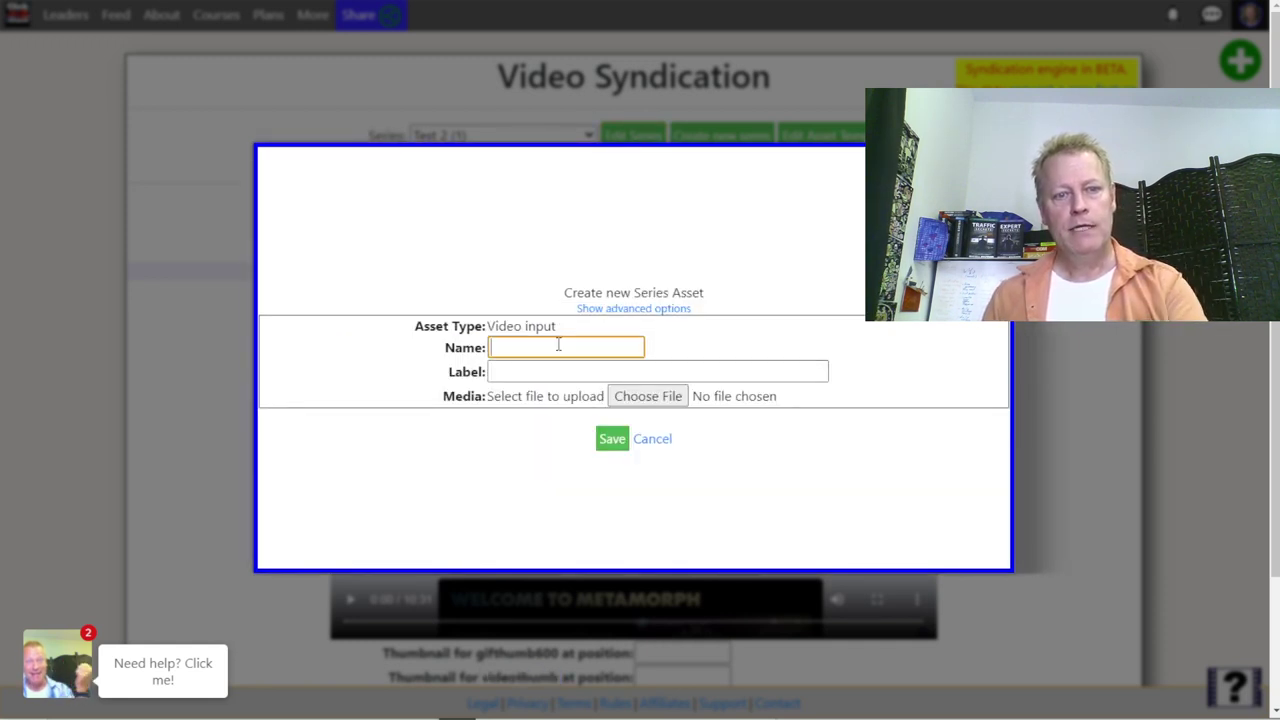
type("logoburst")
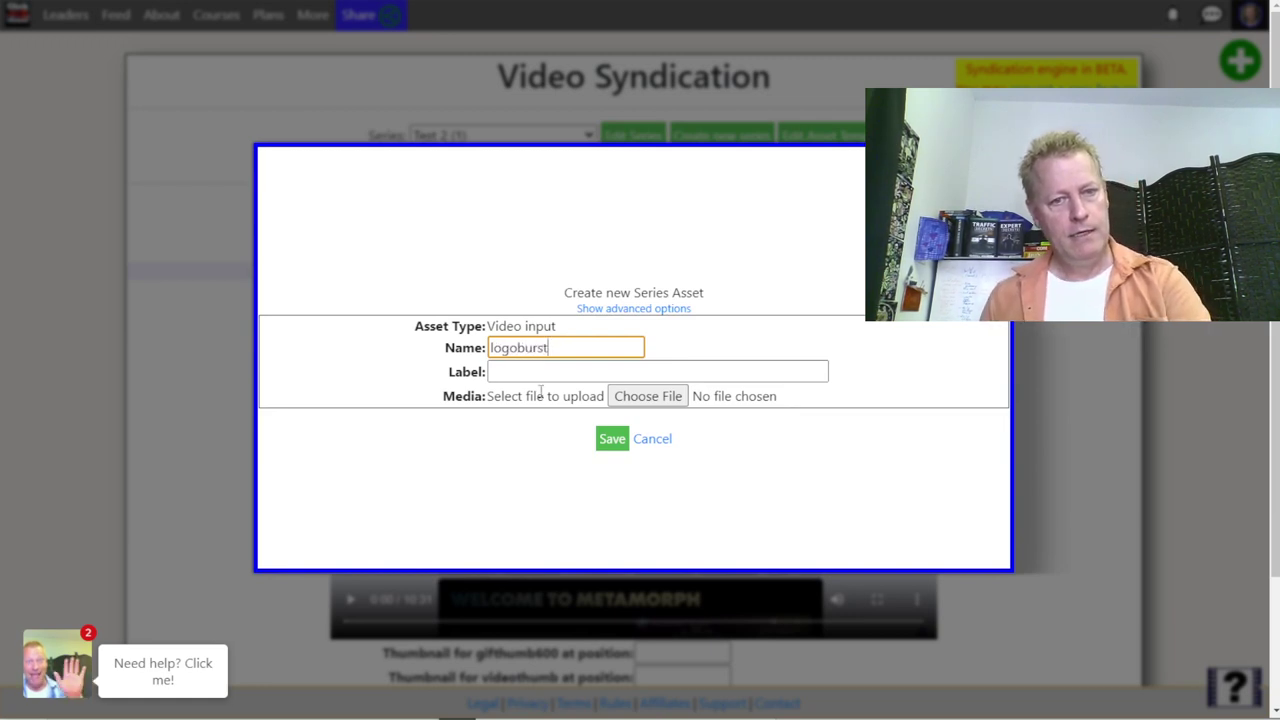
left_click(544, 375)
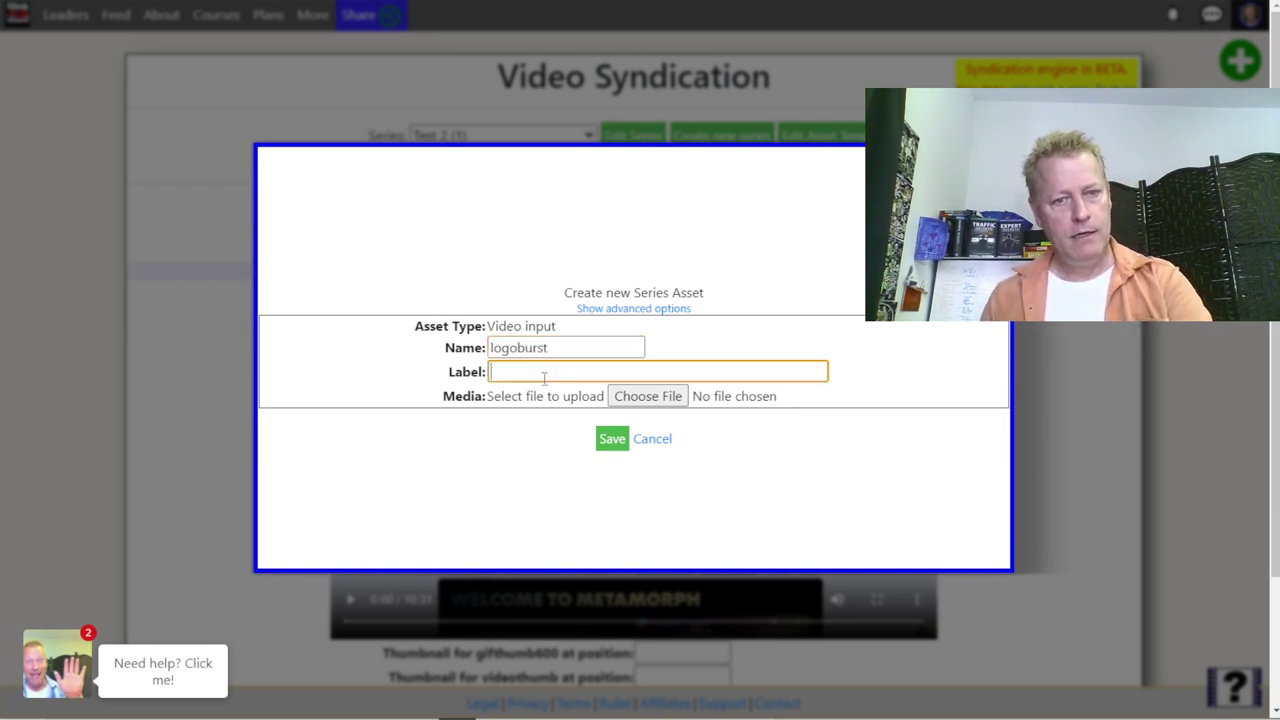
type("Logo Burst")
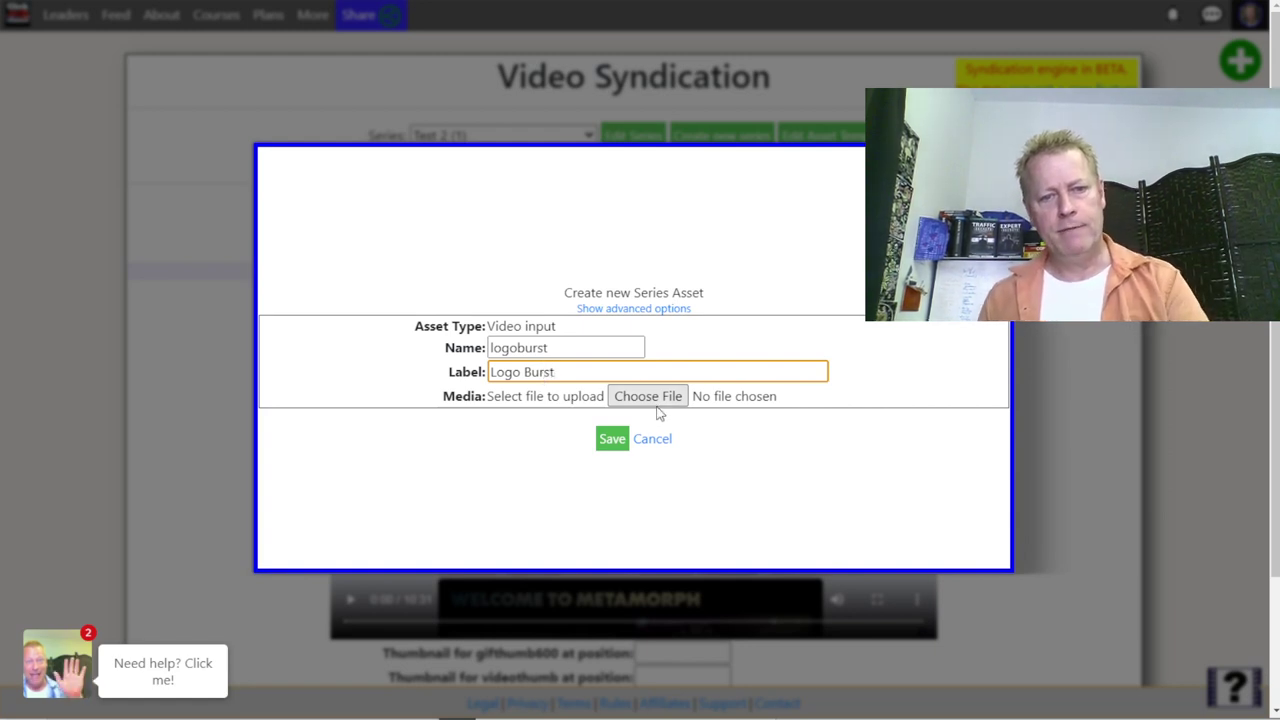
left_click(679, 398)
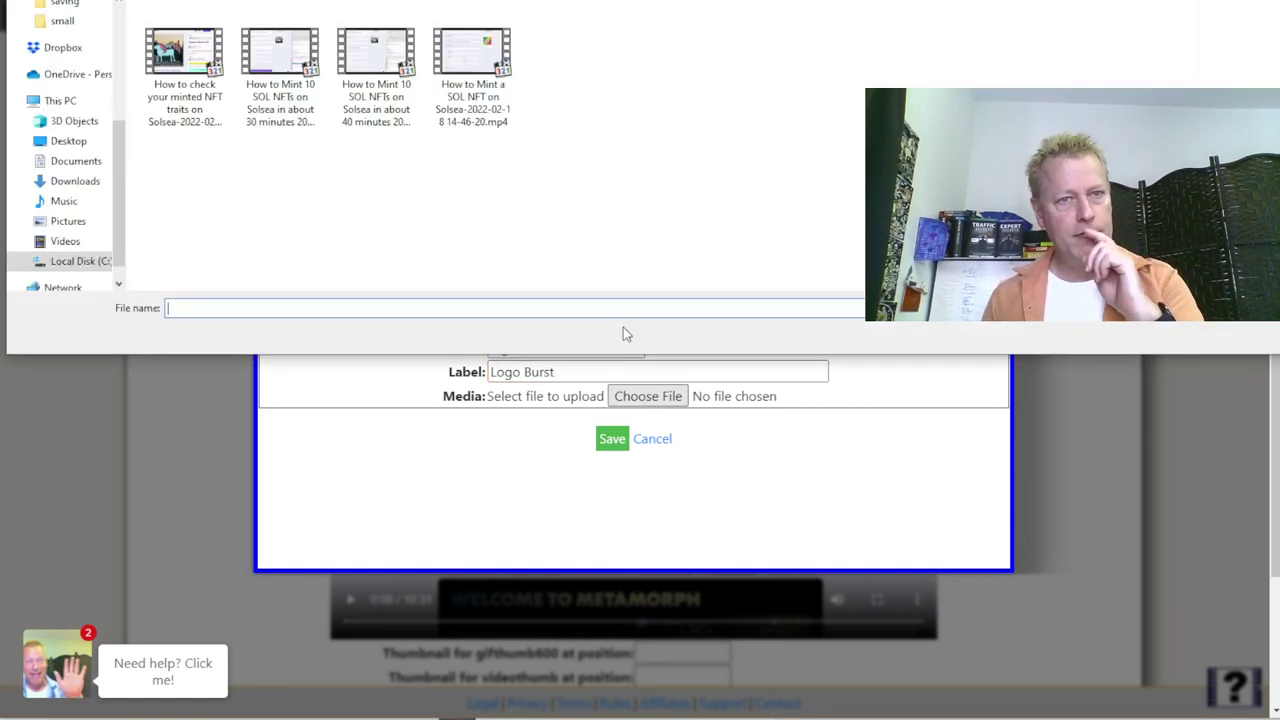
- Browse the Open dialog's file list, sorted by date modified
scroll(422, 197, "down", 10)
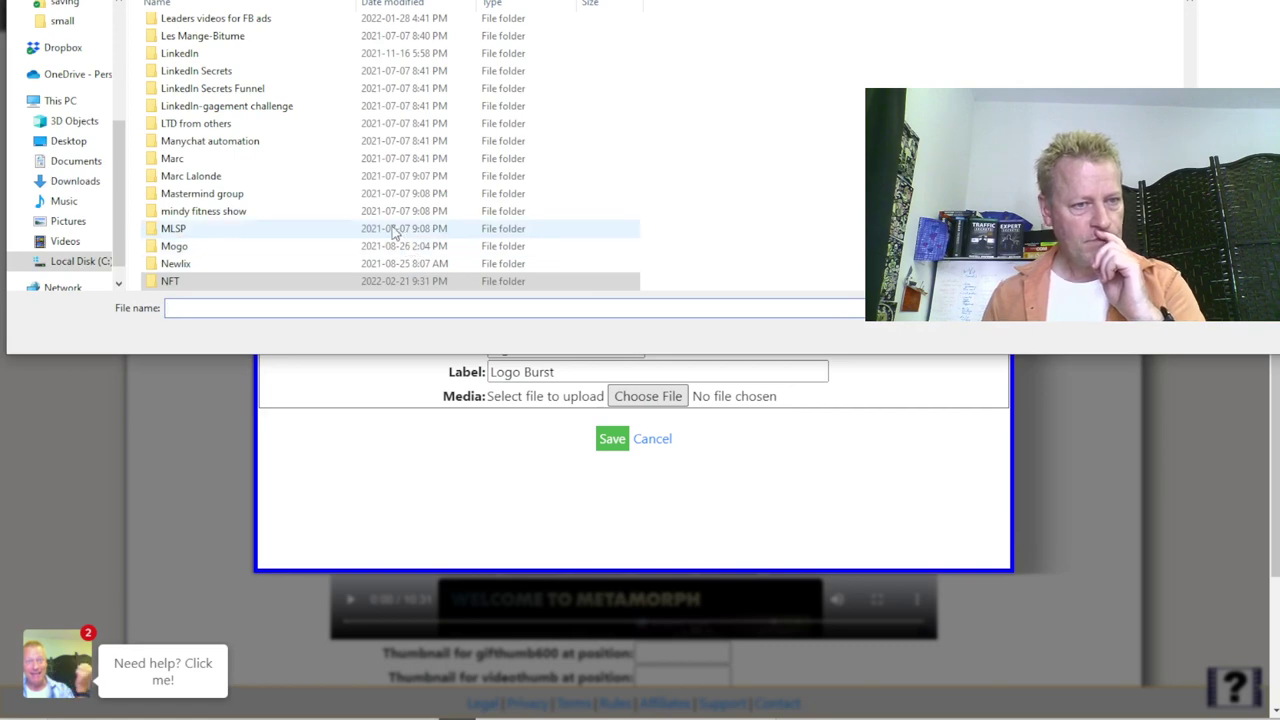
scroll(393, 231, "down", 15)
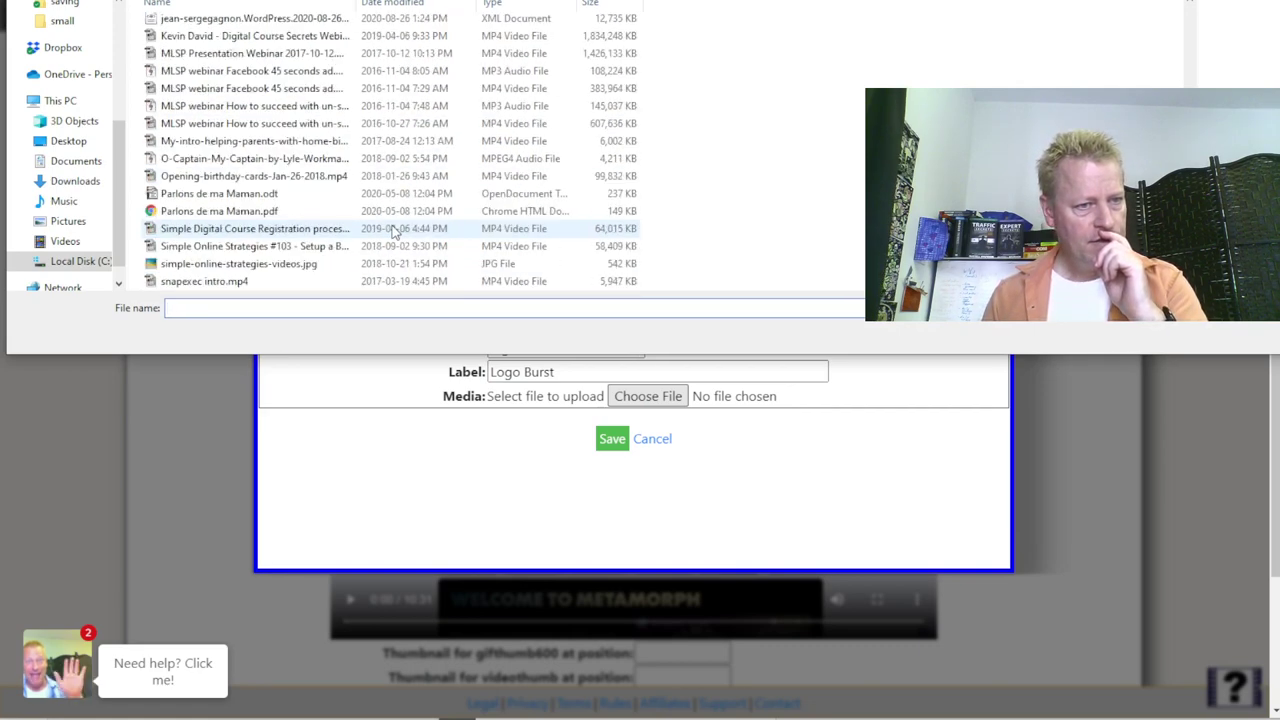
scroll(393, 231, "up", 15)
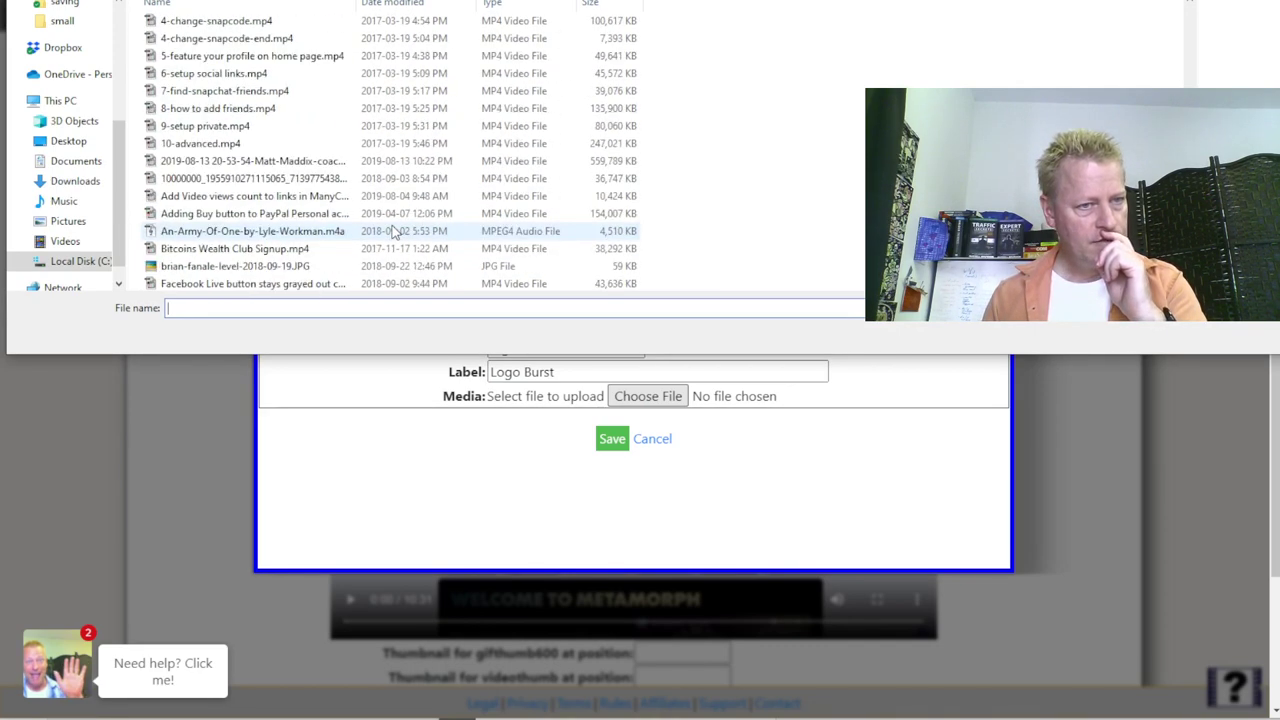
scroll(225, 195, "down", 4)
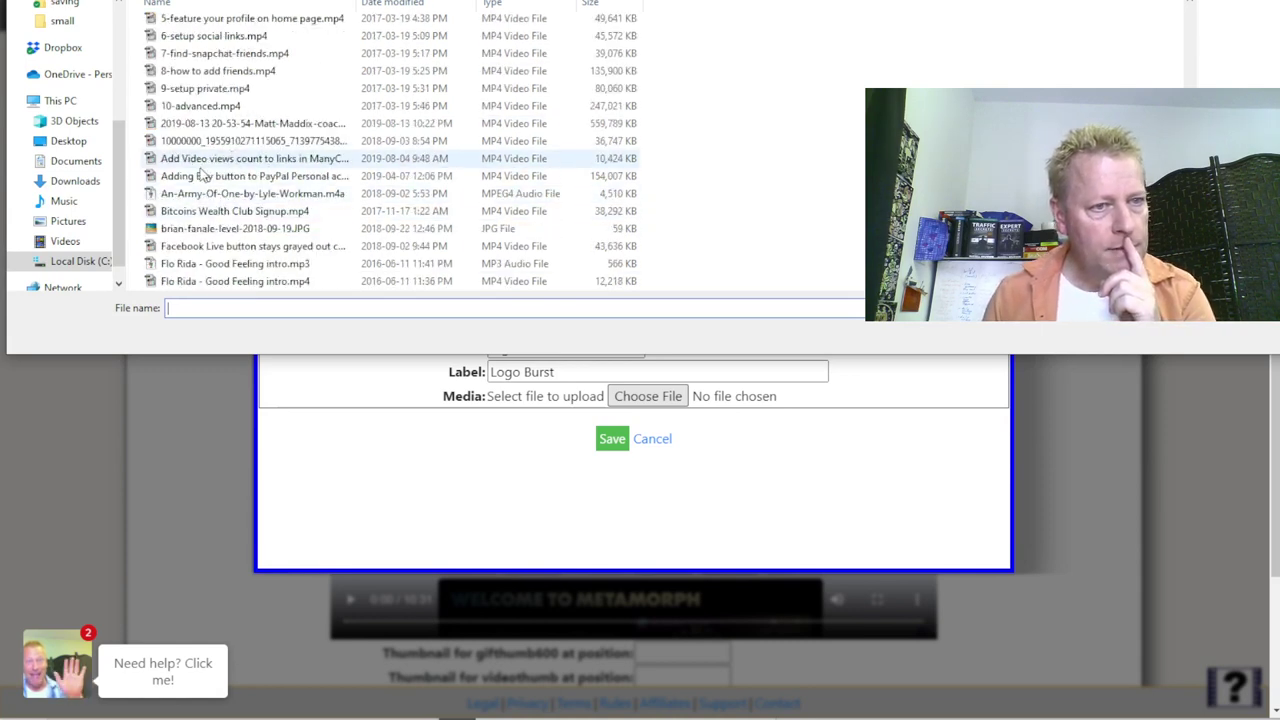
scroll(325, 185, "down", 2)
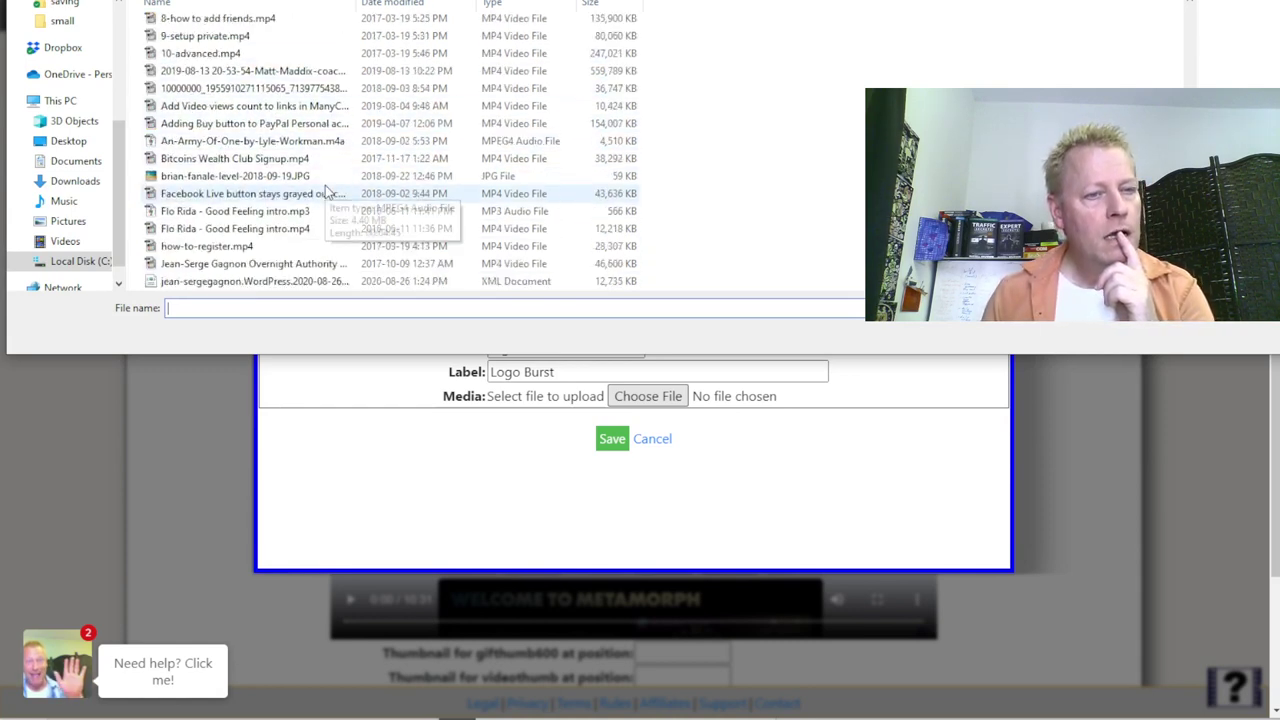
scroll(325, 187, "down", 8)
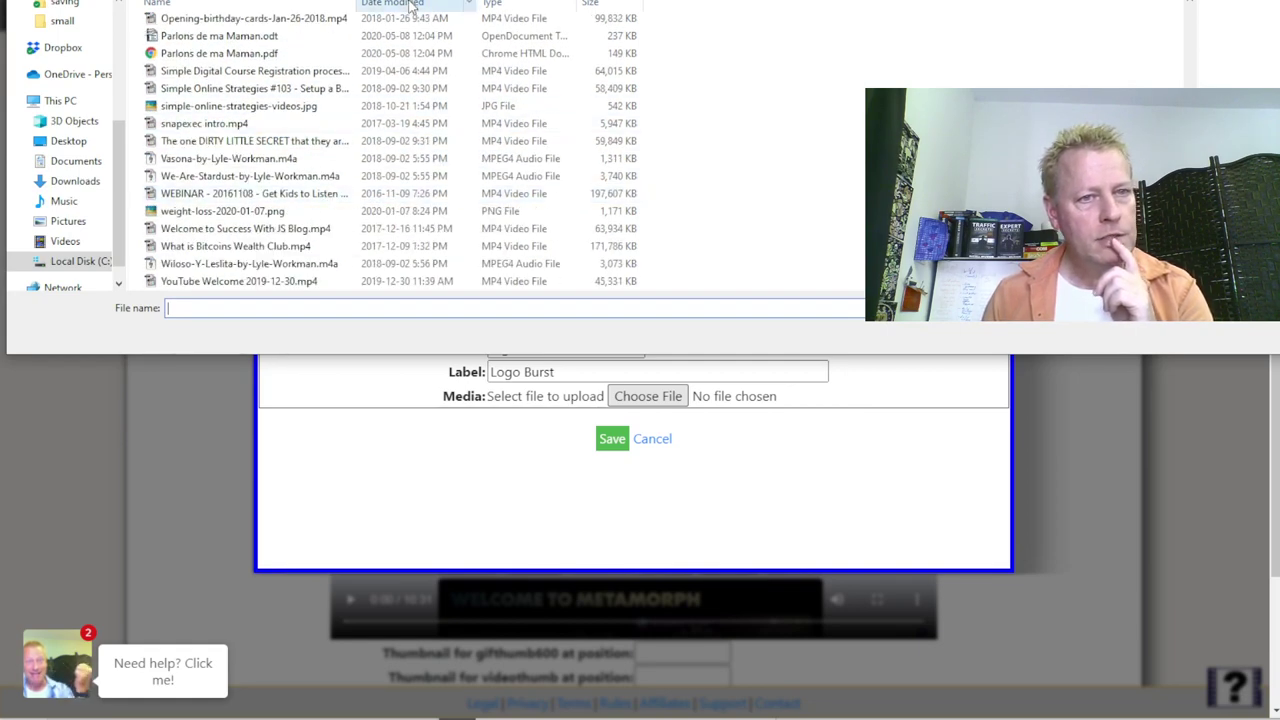
left_click(400, 4)
scroll(252, 37, "up", 10)
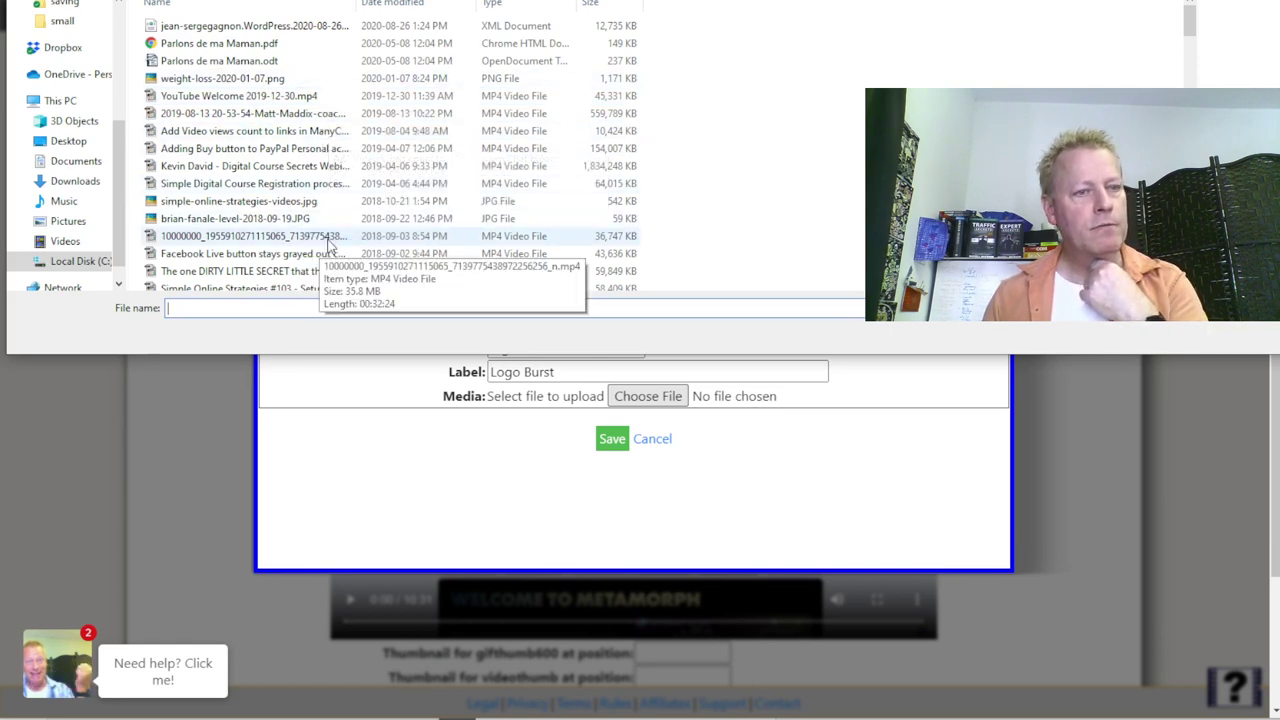
scroll(330, 246, "down", 5)
scroll(330, 246, "down", 4)
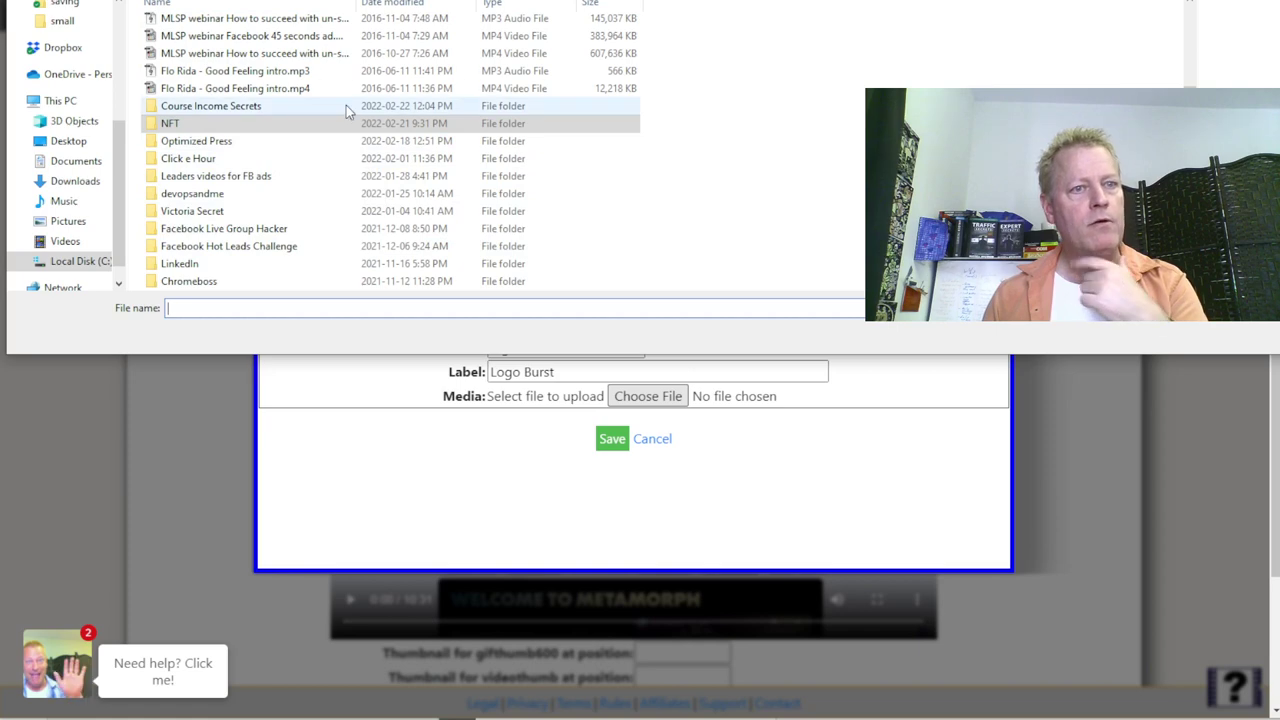
scroll(346, 105, "up", 10)
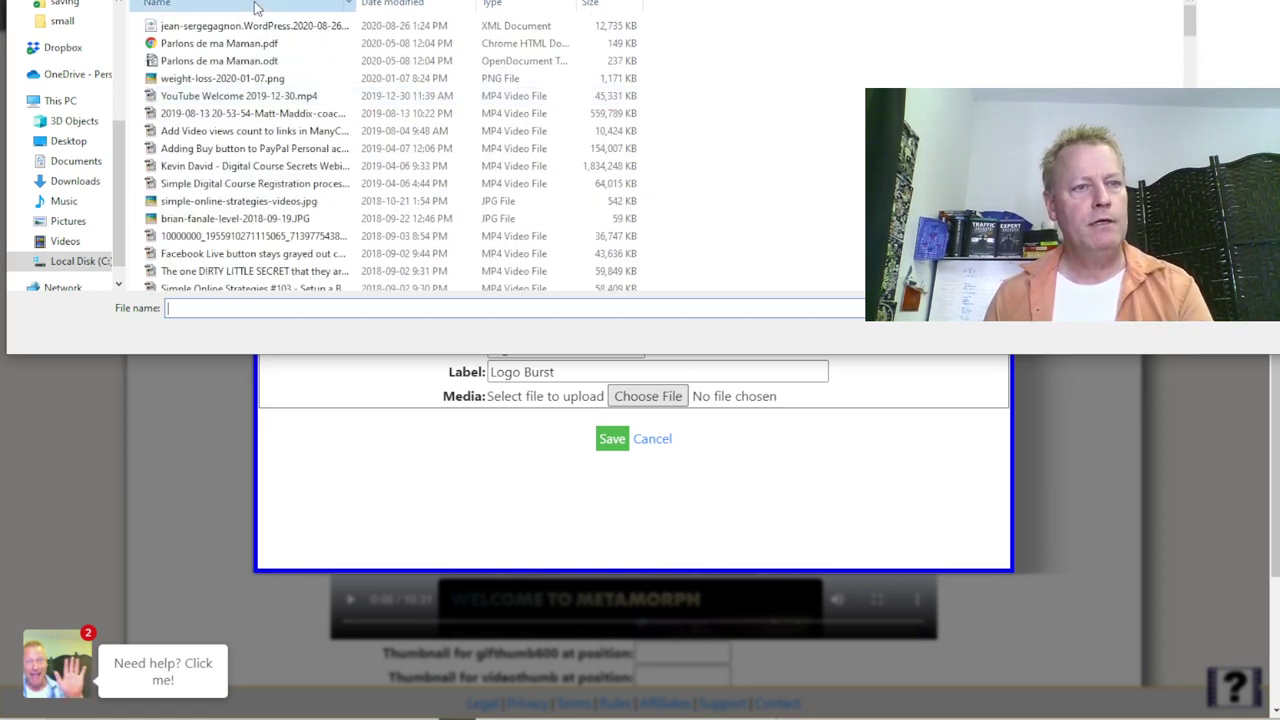
scroll(365, 25, "up", 5)
left_click_drag(1190, 88, 1192, 46)
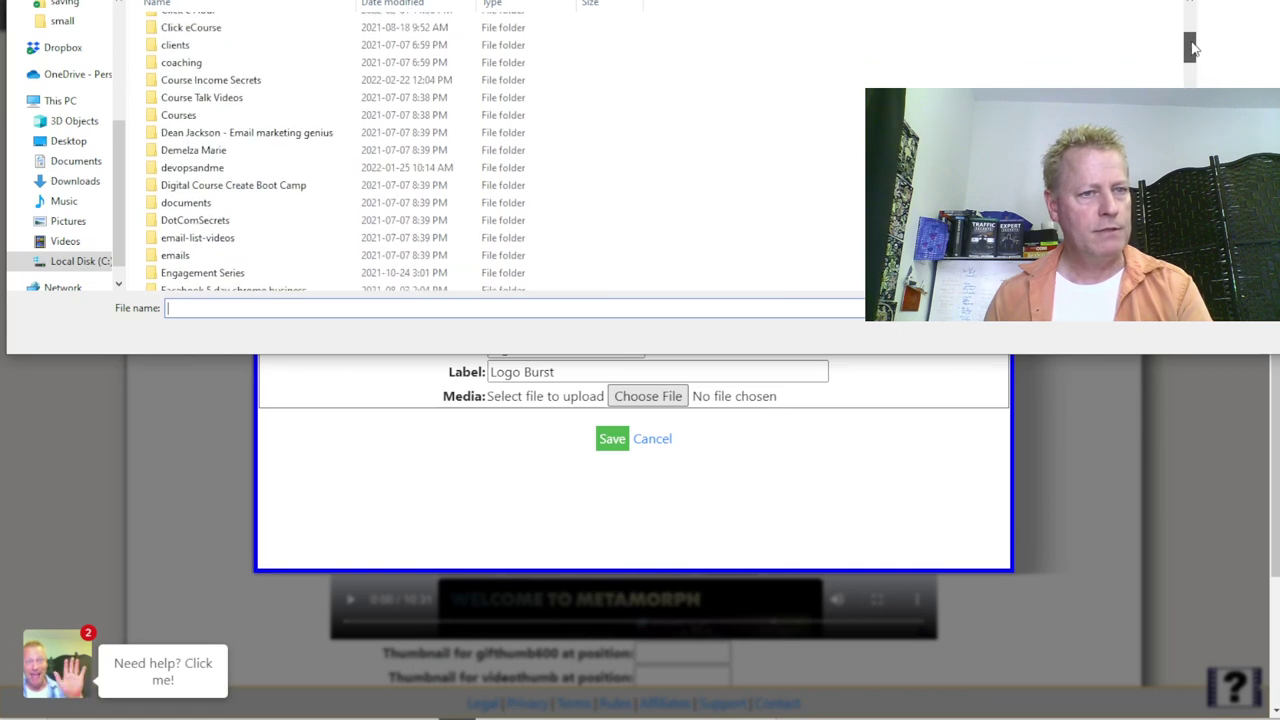
- Pick supernova-logo-video.mp4 from the Course Income Secrets folder and save the Logo Burst asset
left_click(272, 86)
double_click(275, 91)
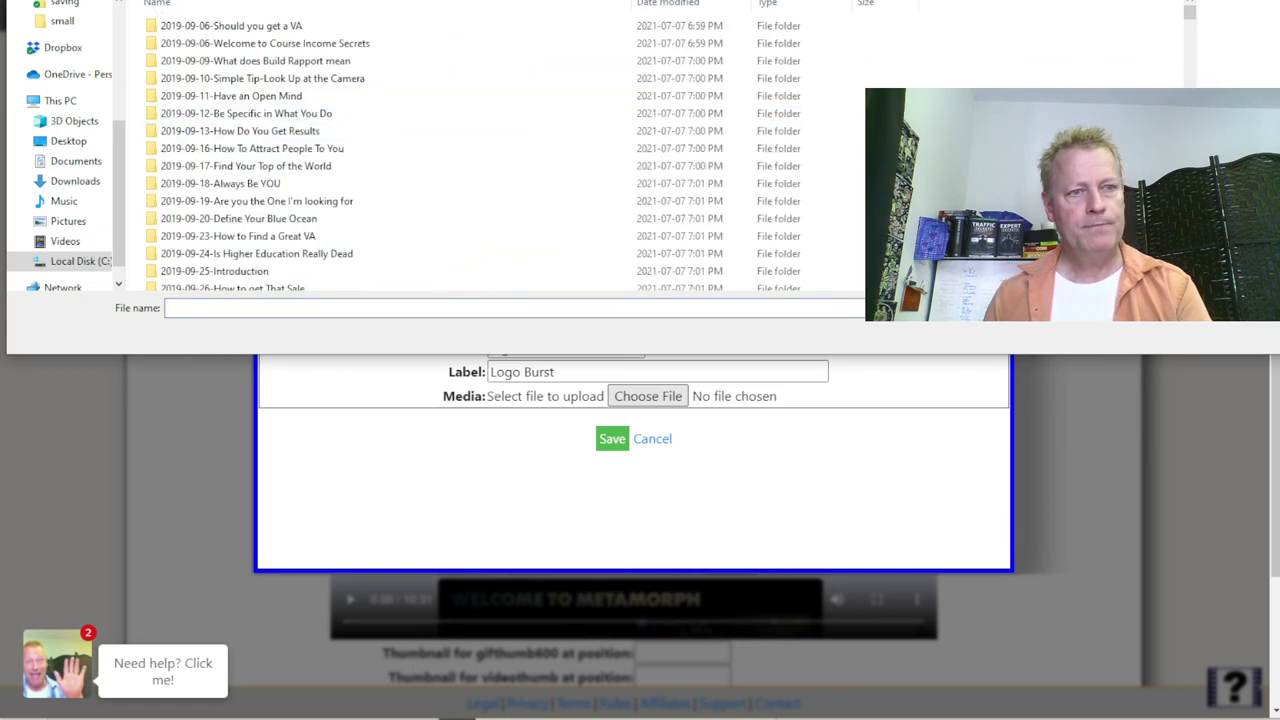
left_click_drag(1190, 18, 1185, 290)
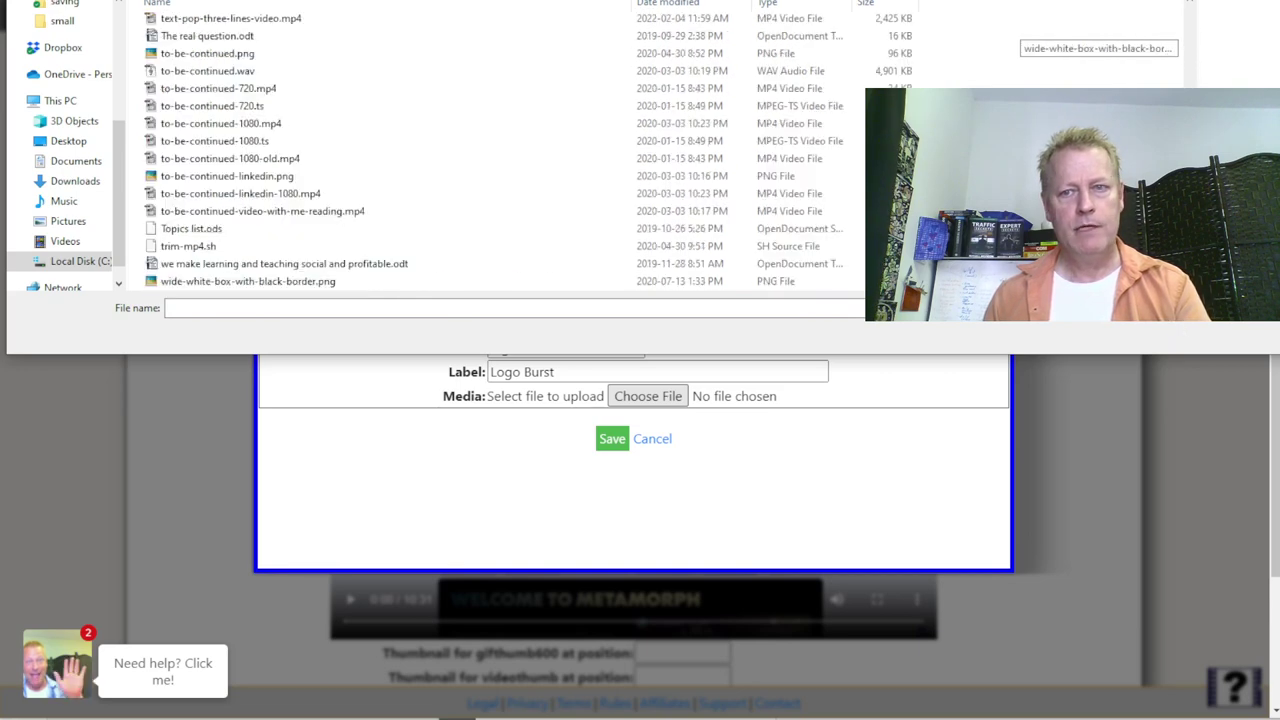
scroll(238, 262, "up", 3)
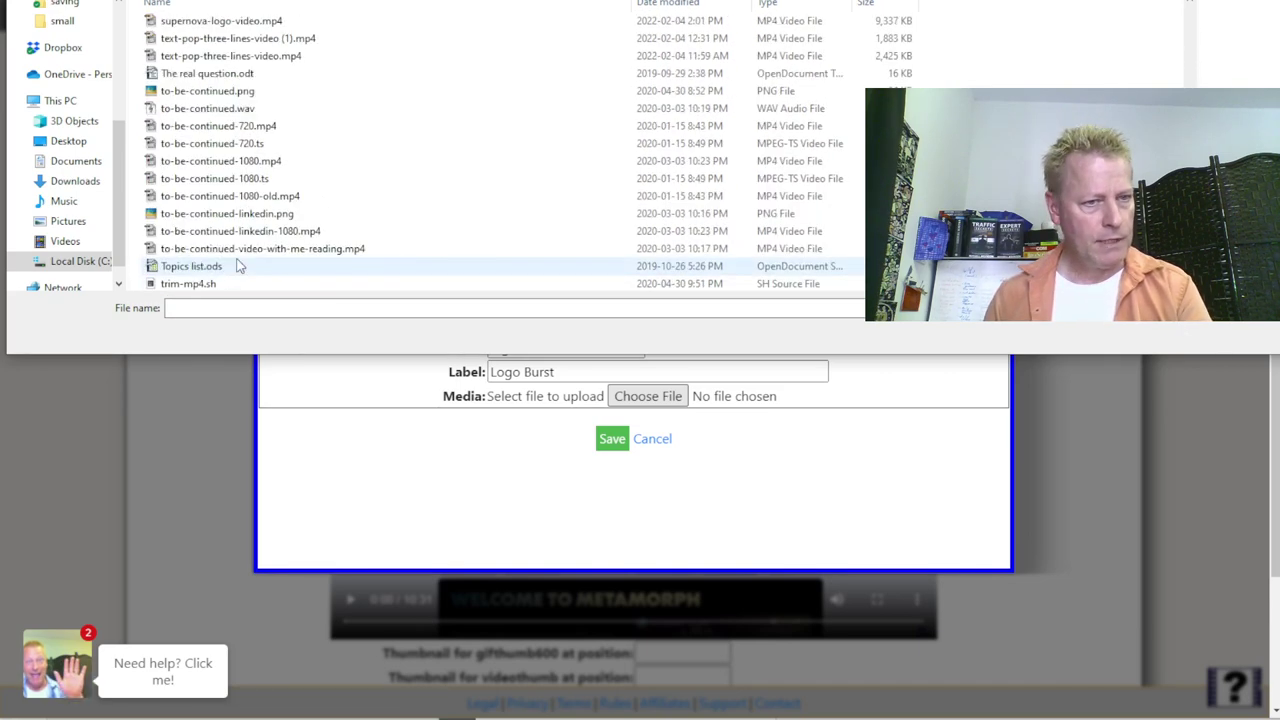
scroll(238, 262, "up", 2)
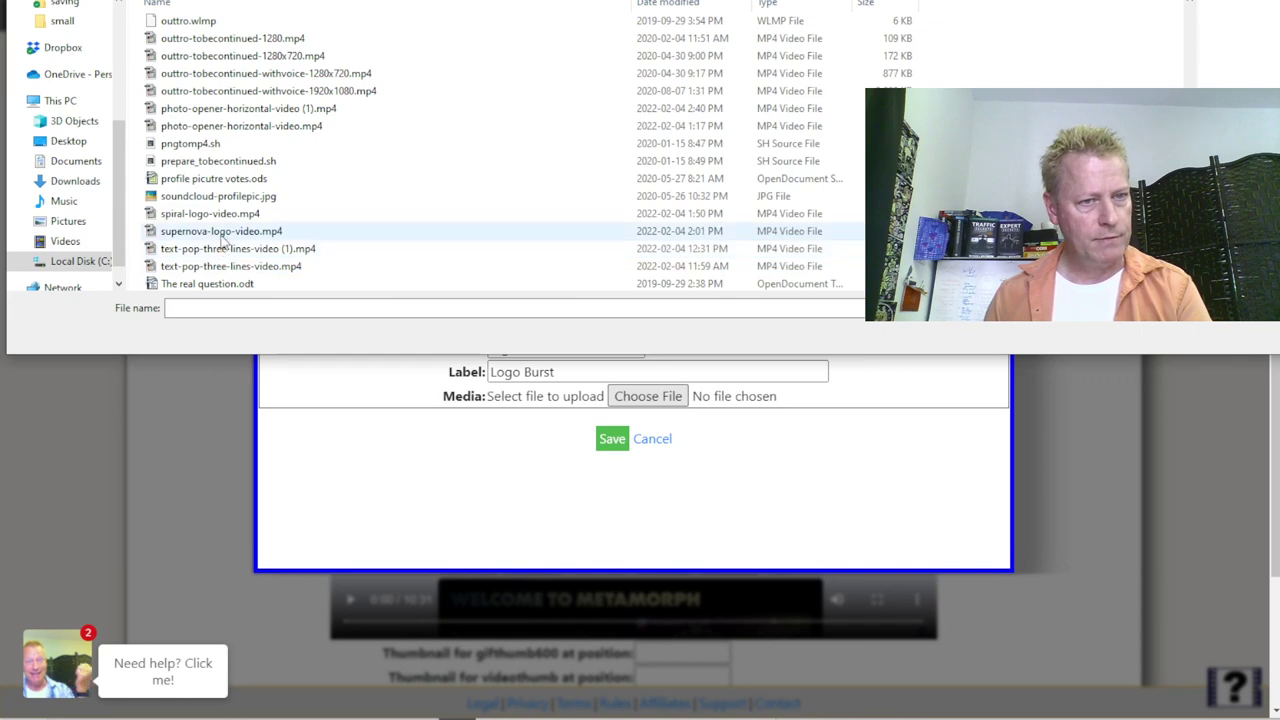
double_click(222, 235)
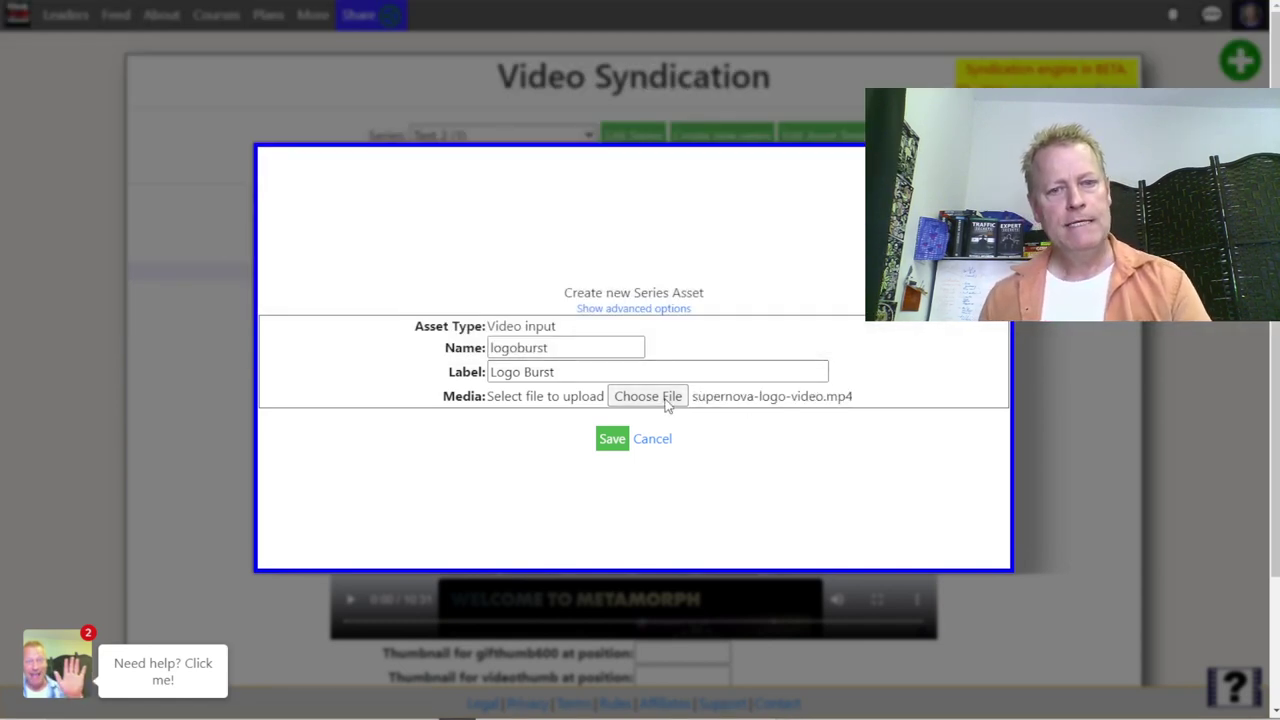
left_click(612, 439)
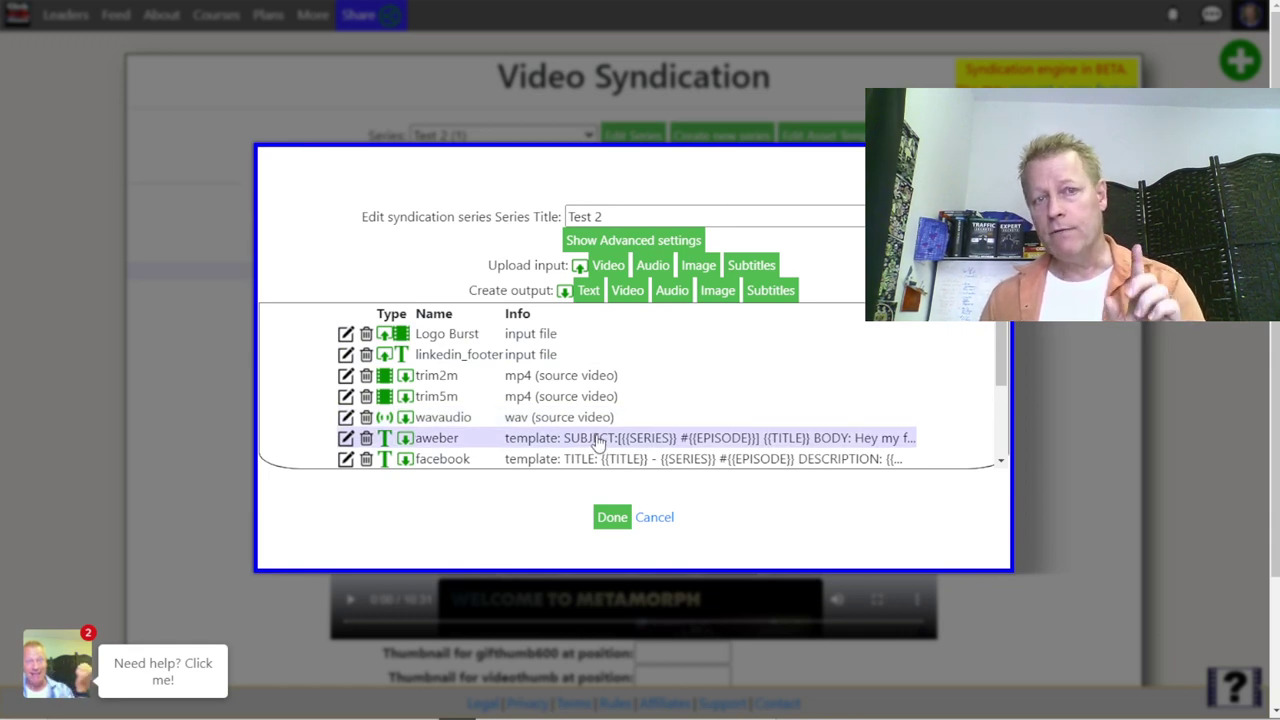
- Begin a new output video asset in the Test 2 series
left_click(638, 294)
- Create output asset 'highlight', labelled 'Video highlight', extracting video from the Syndication source video
left_click(403, 234)
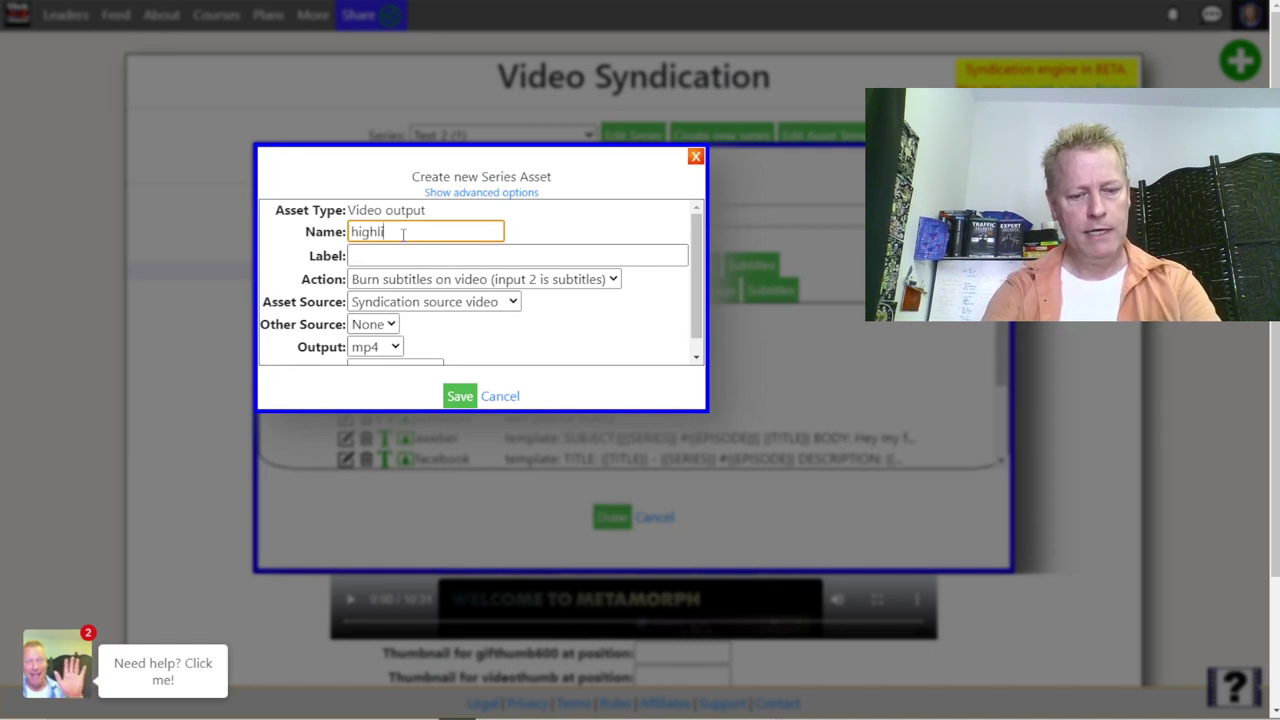
type("highlight")
left_click(375, 257)
type("Video highlight")
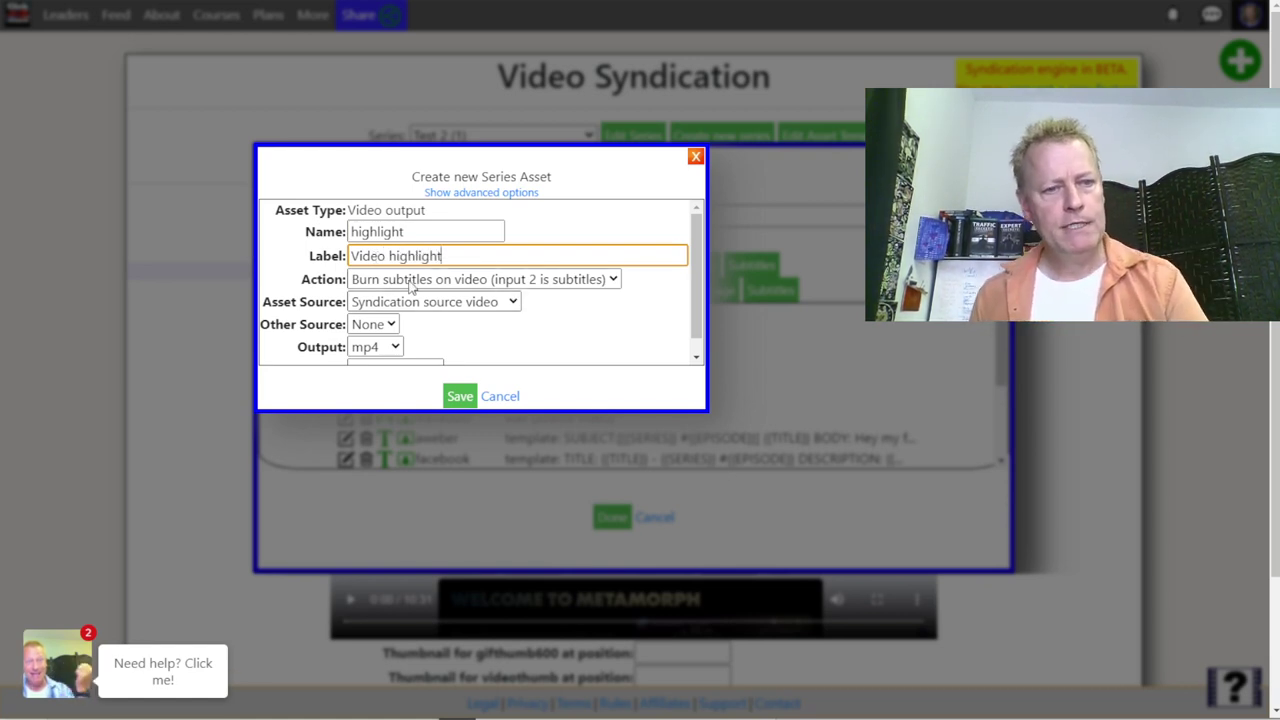
left_click(368, 284)
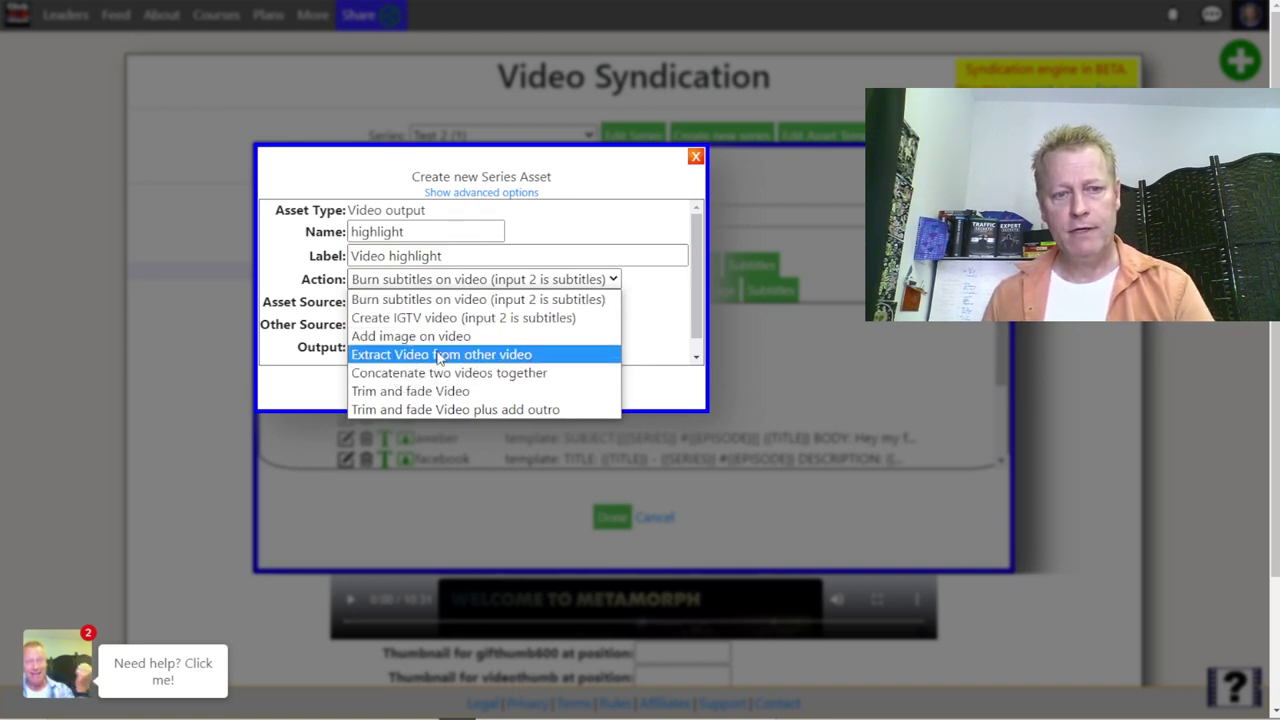
left_click(443, 356)
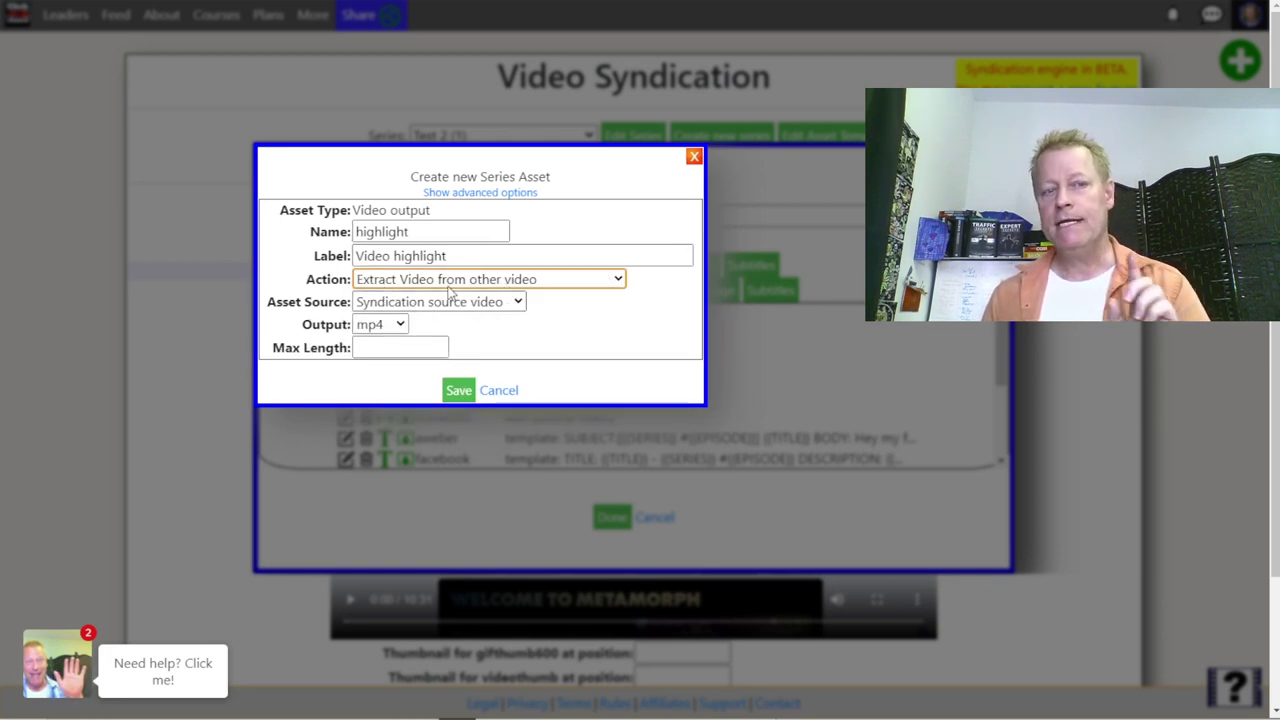
left_click_drag(283, 300, 442, 303)
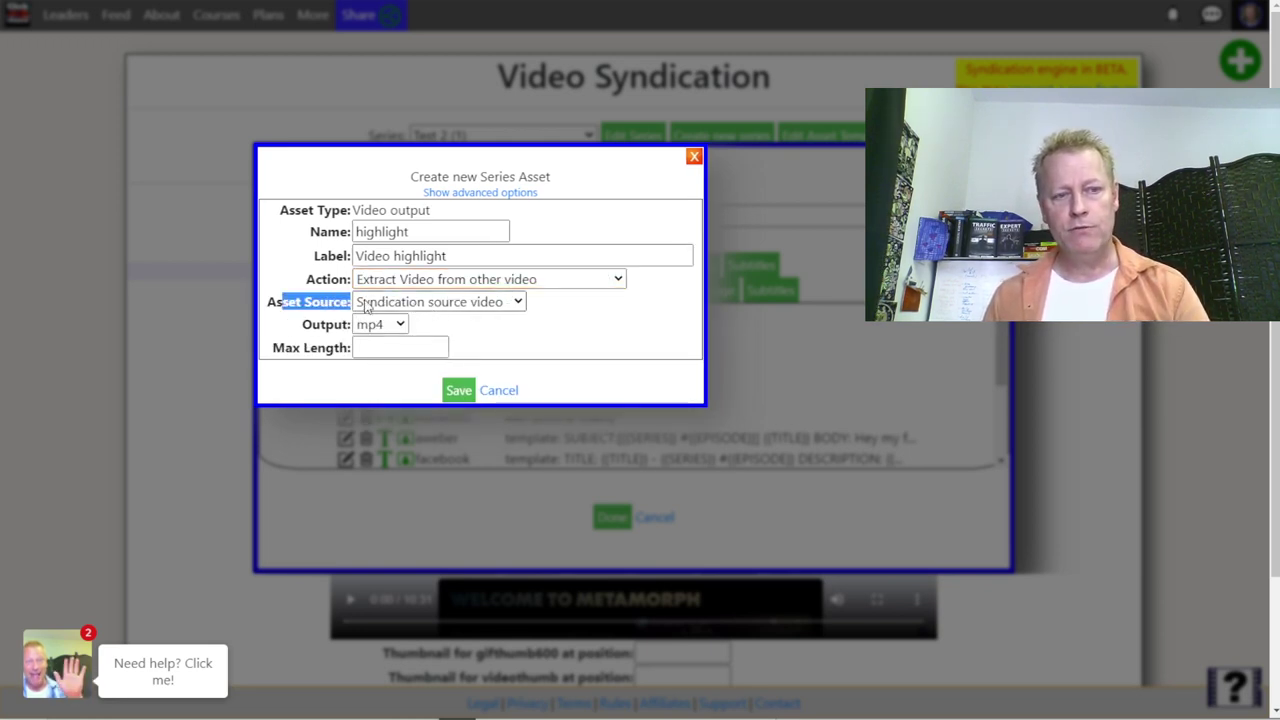
left_click(442, 303)
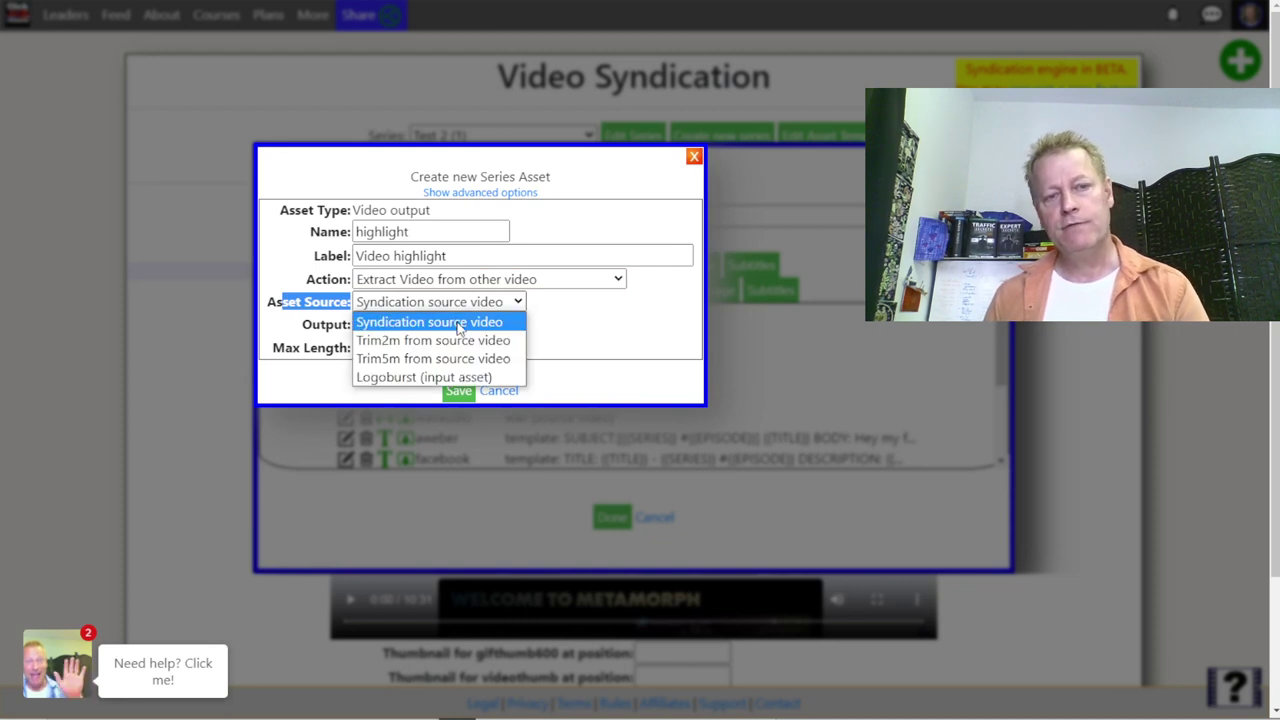
left_click(557, 320)
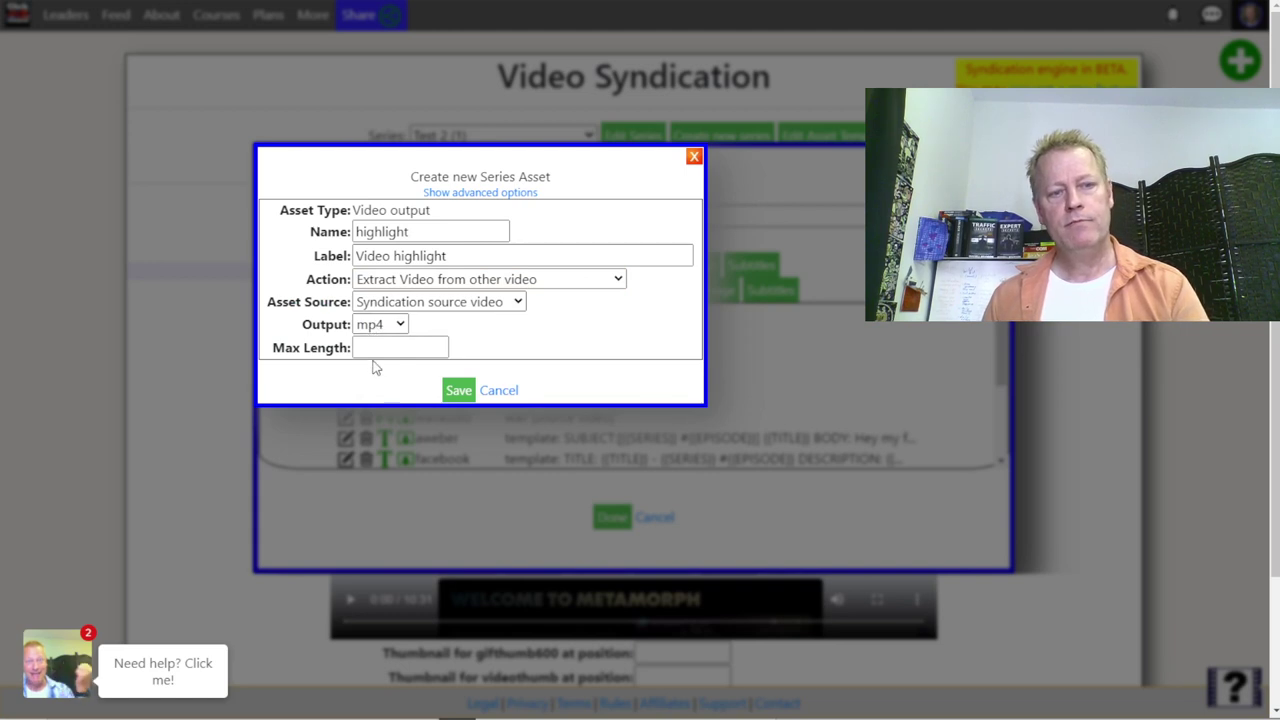
left_click(452, 390)
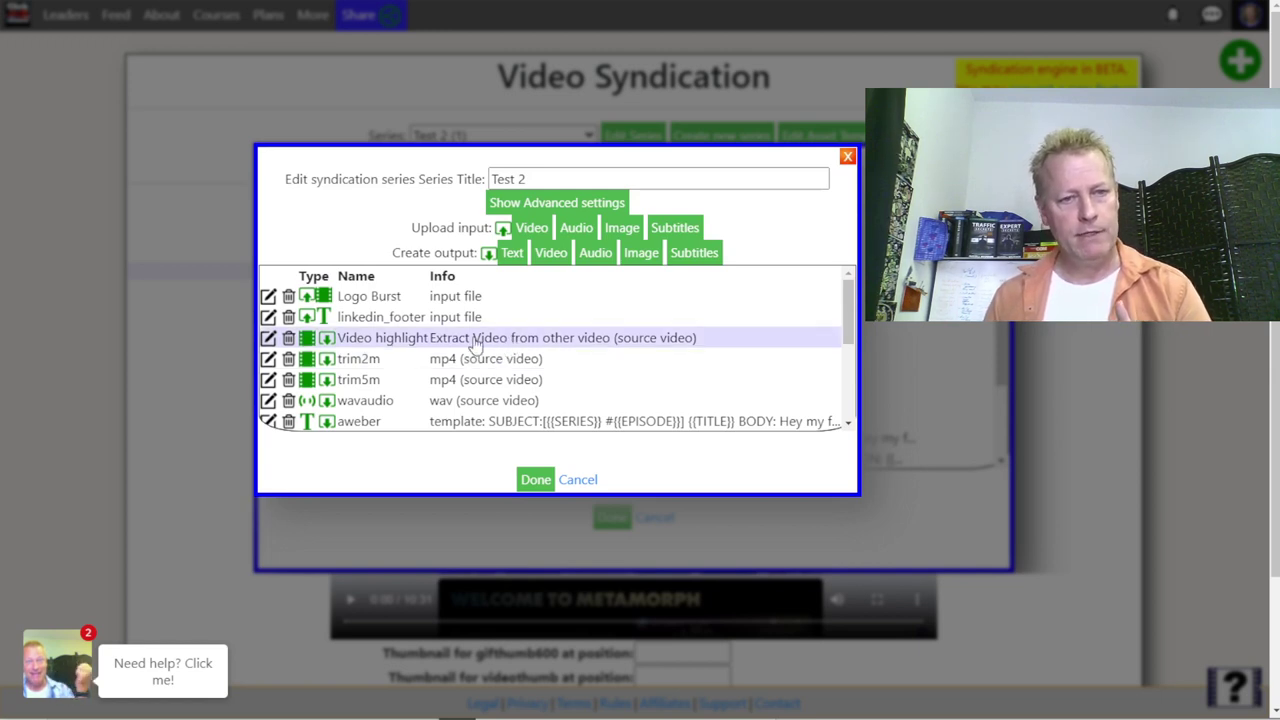
- Inspect the Video highlight asset without changes, then begin another output video asset
left_click(476, 342)
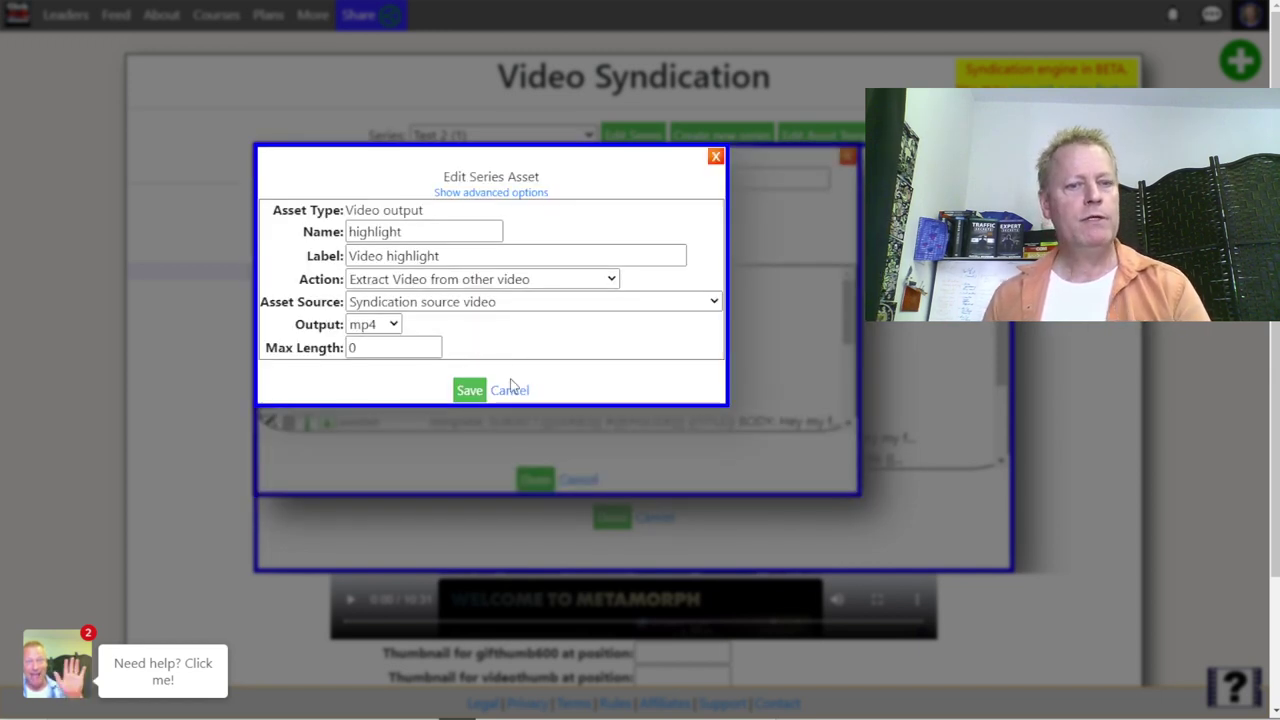
left_click(510, 391)
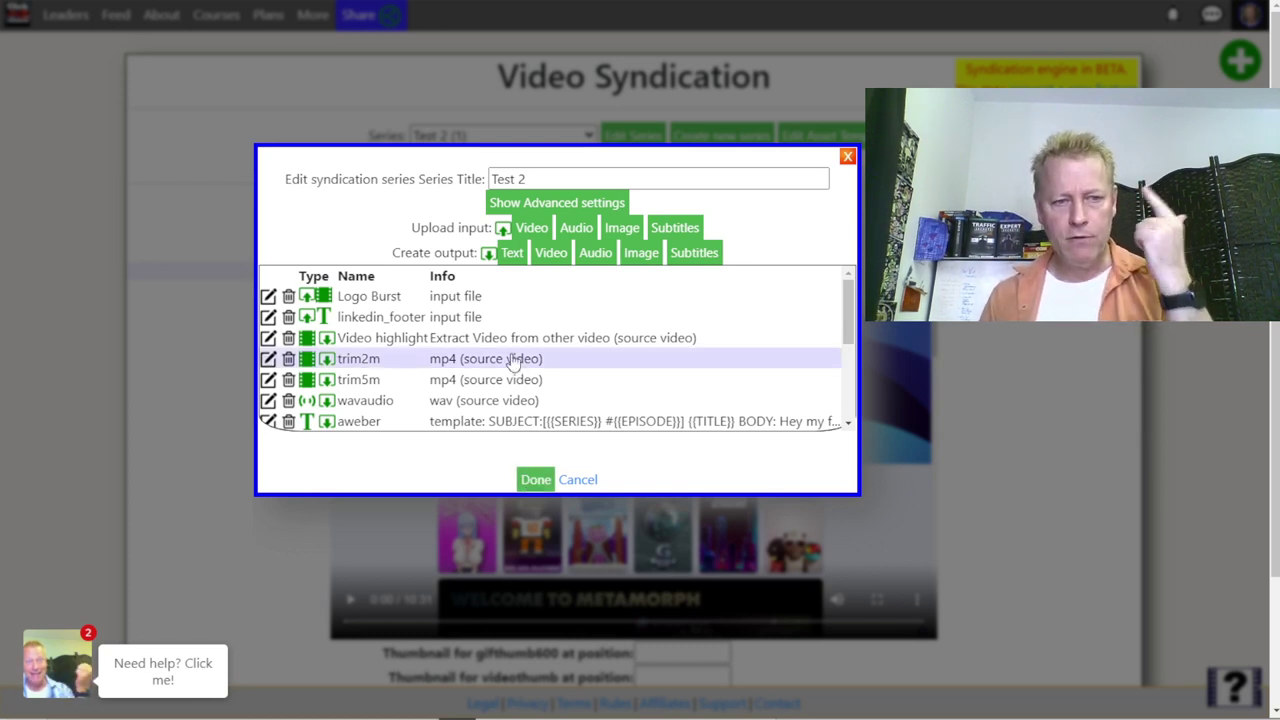
scroll(512, 362, "down", 5)
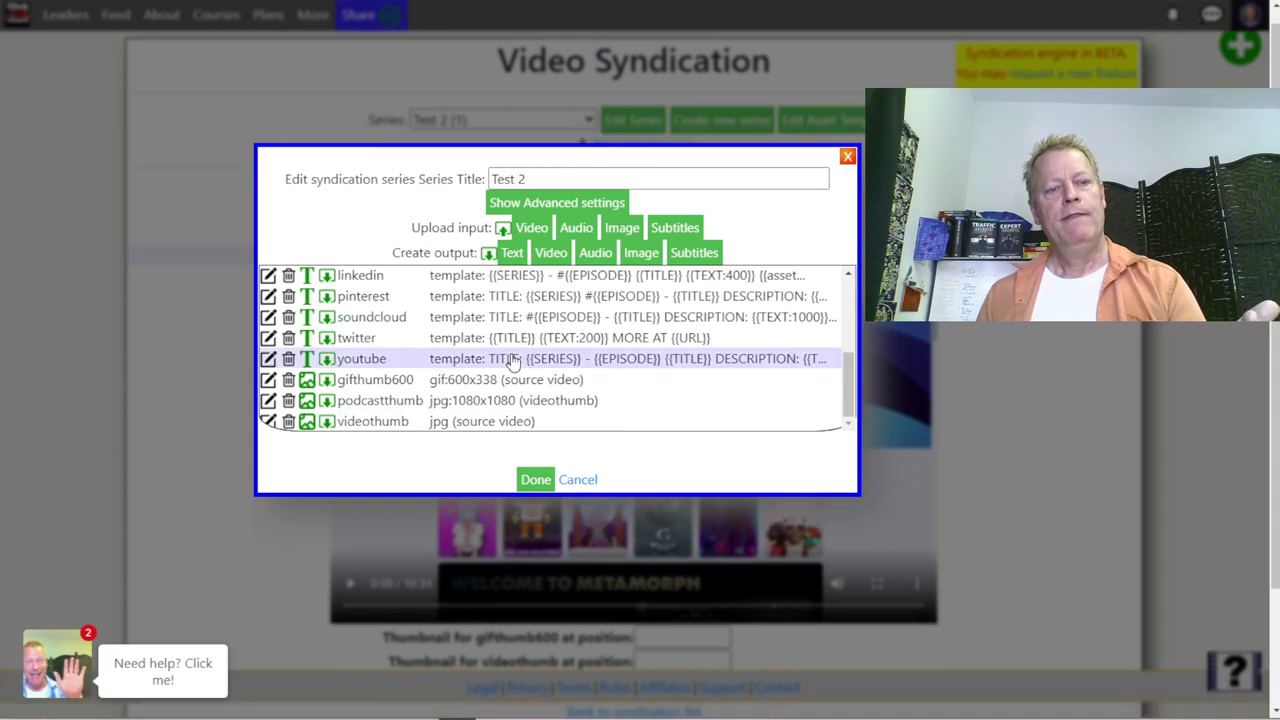
scroll(512, 362, "up", 5)
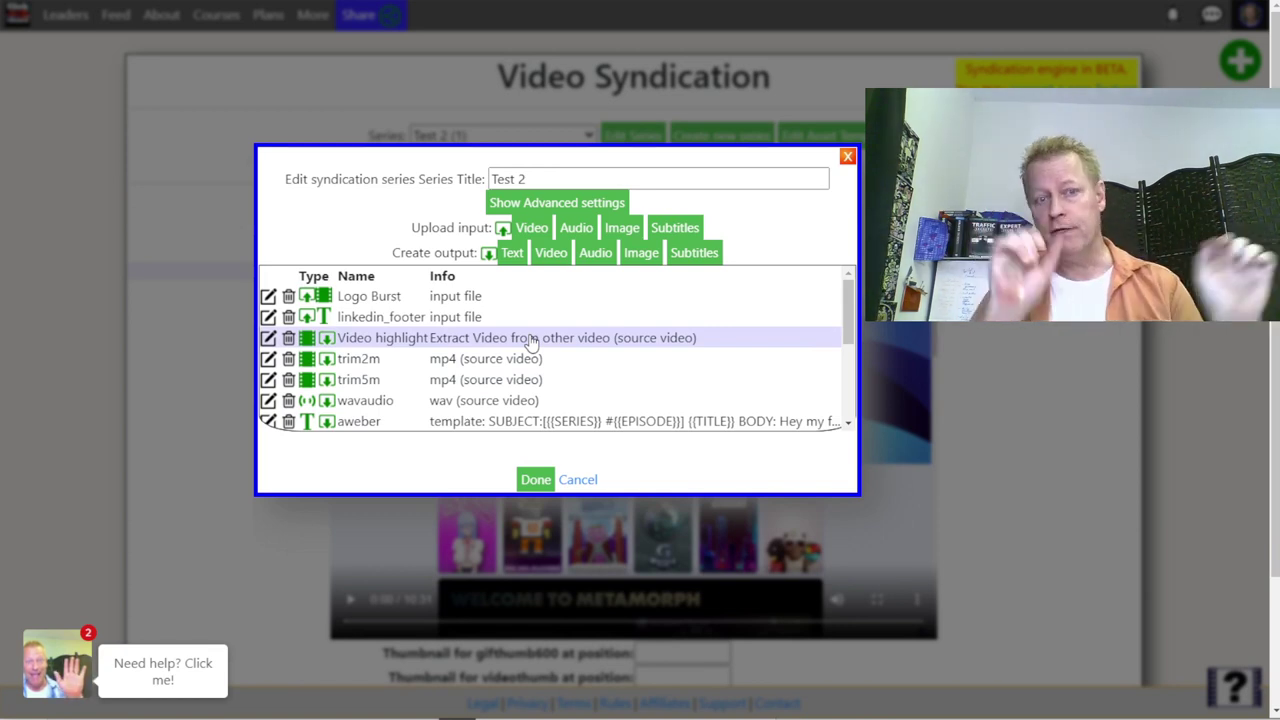
left_click(551, 253)
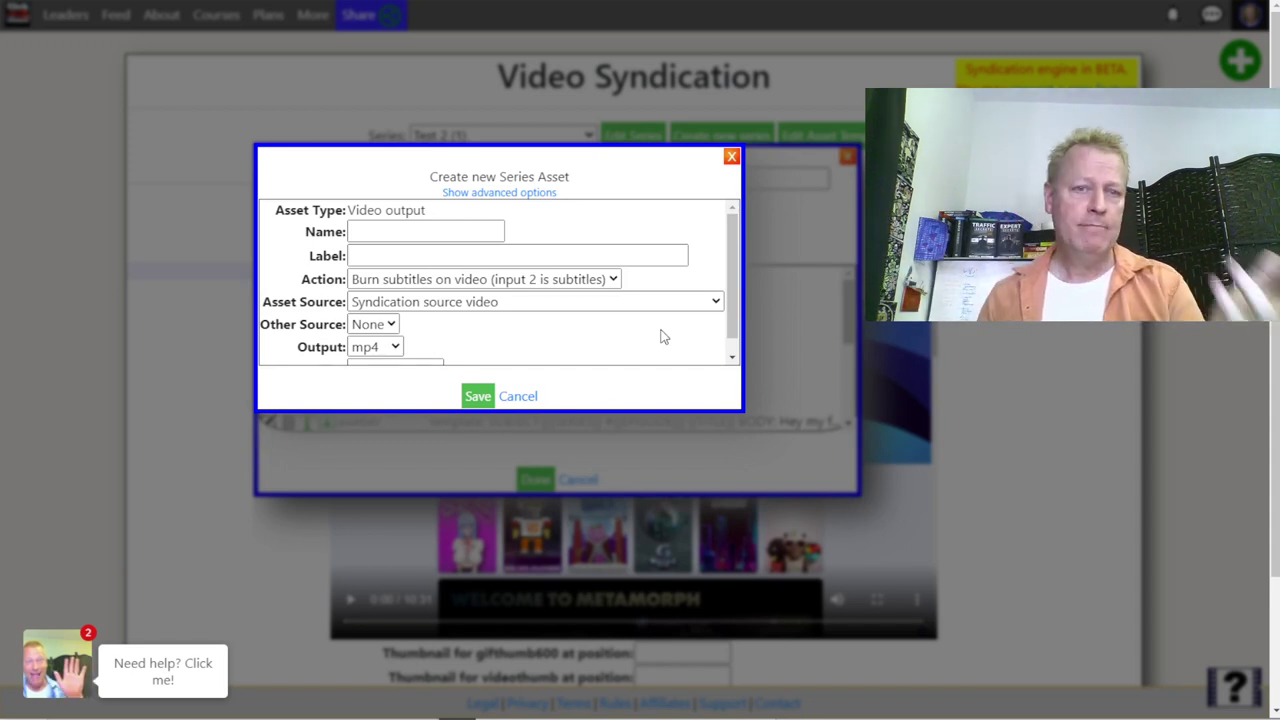
- Name the new asset highlightburst and label it 'Highlight plus burst', fixing typos
left_click(424, 232)
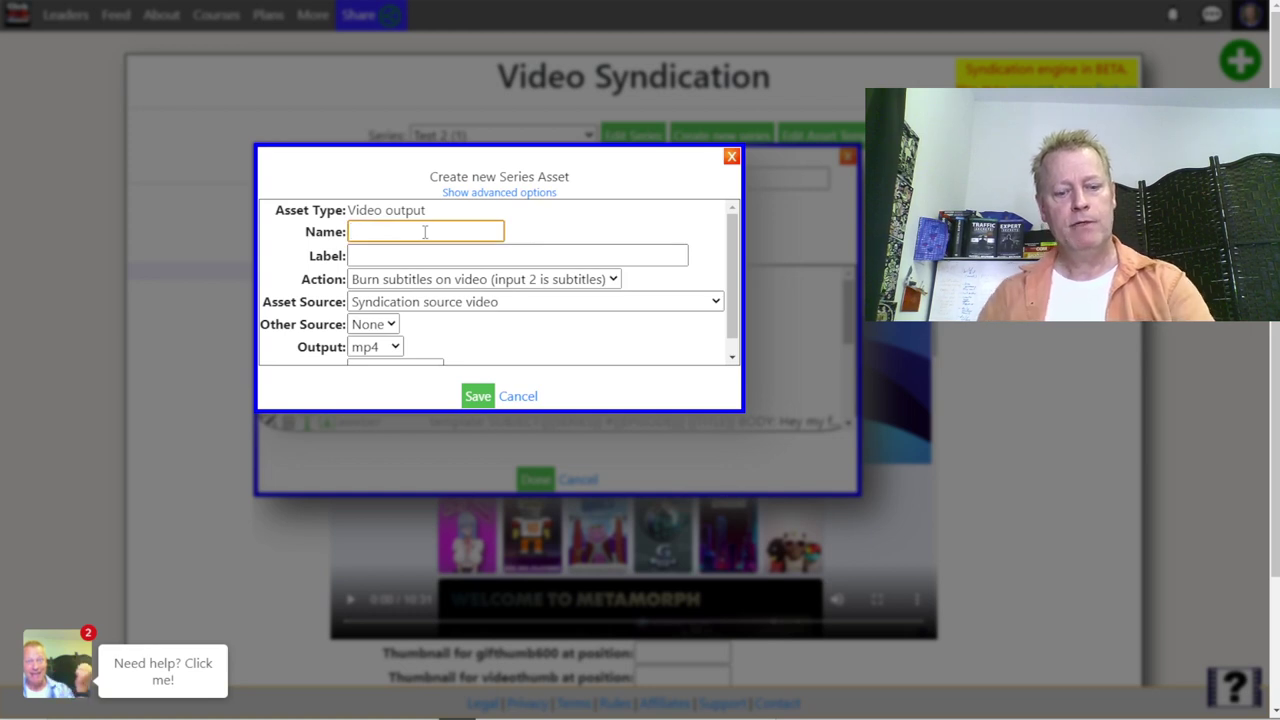
type("hi")
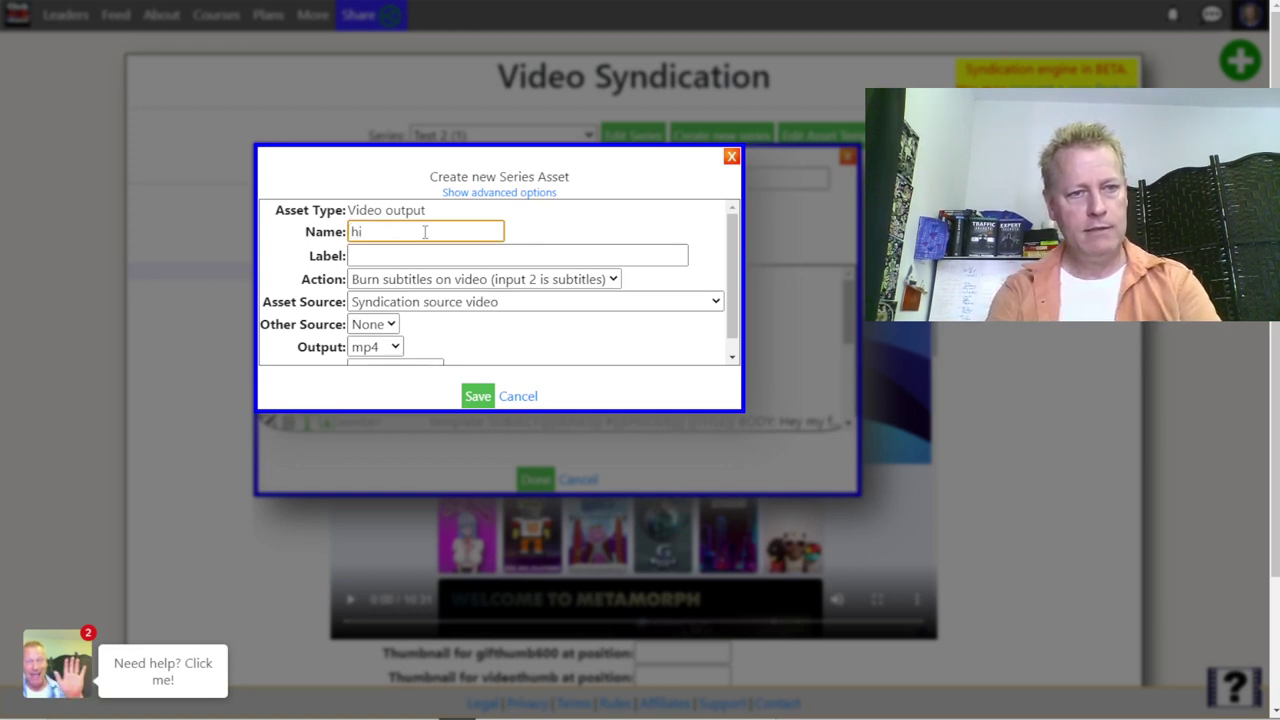
type("ghl")
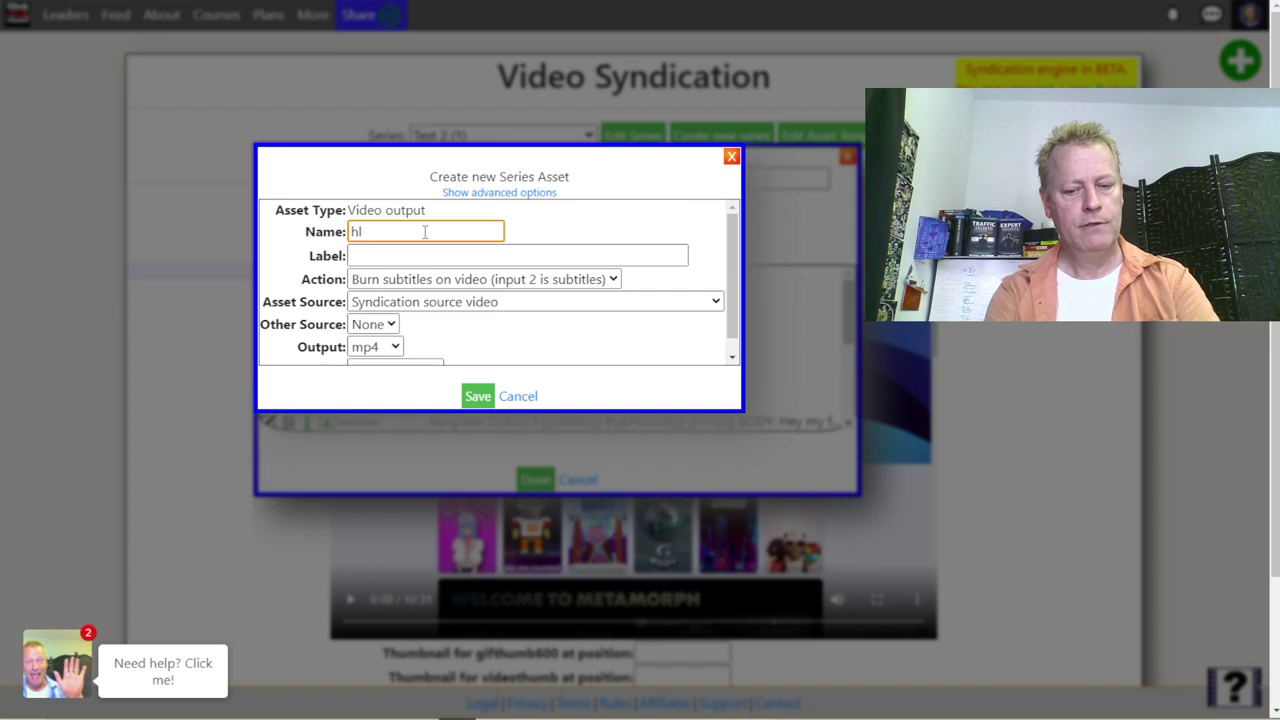
type("burst")
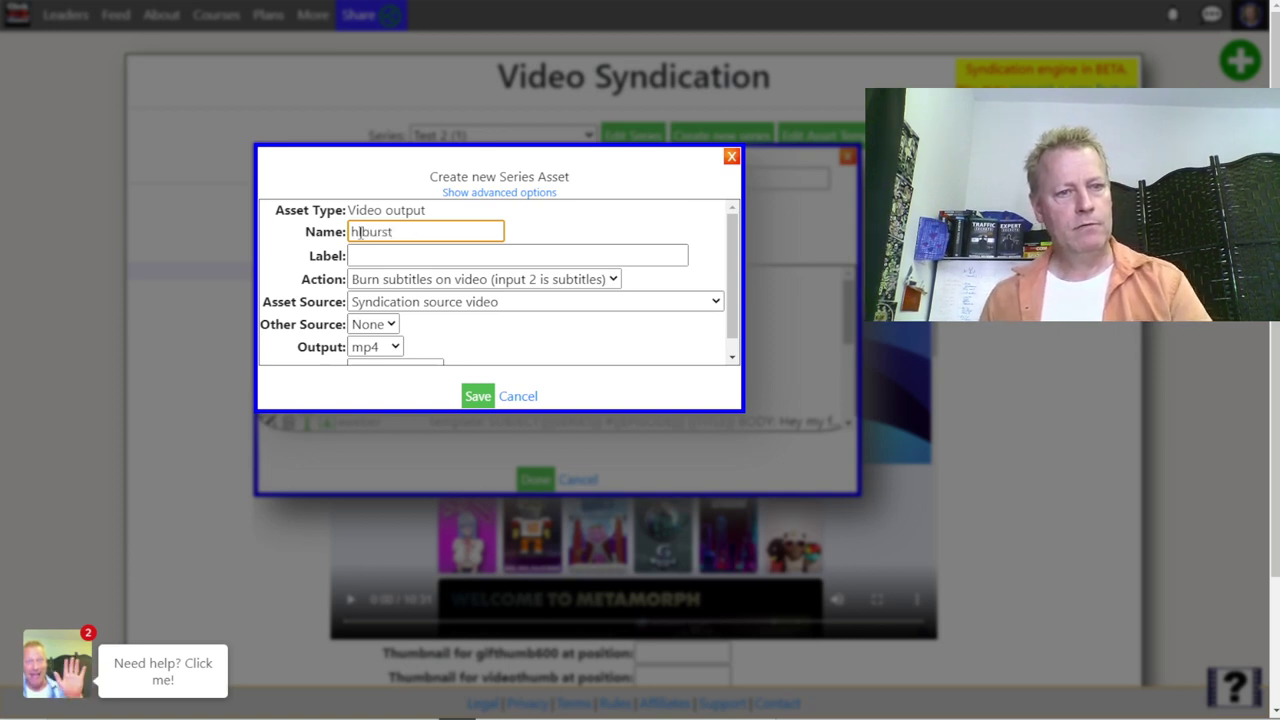
left_click(358, 231)
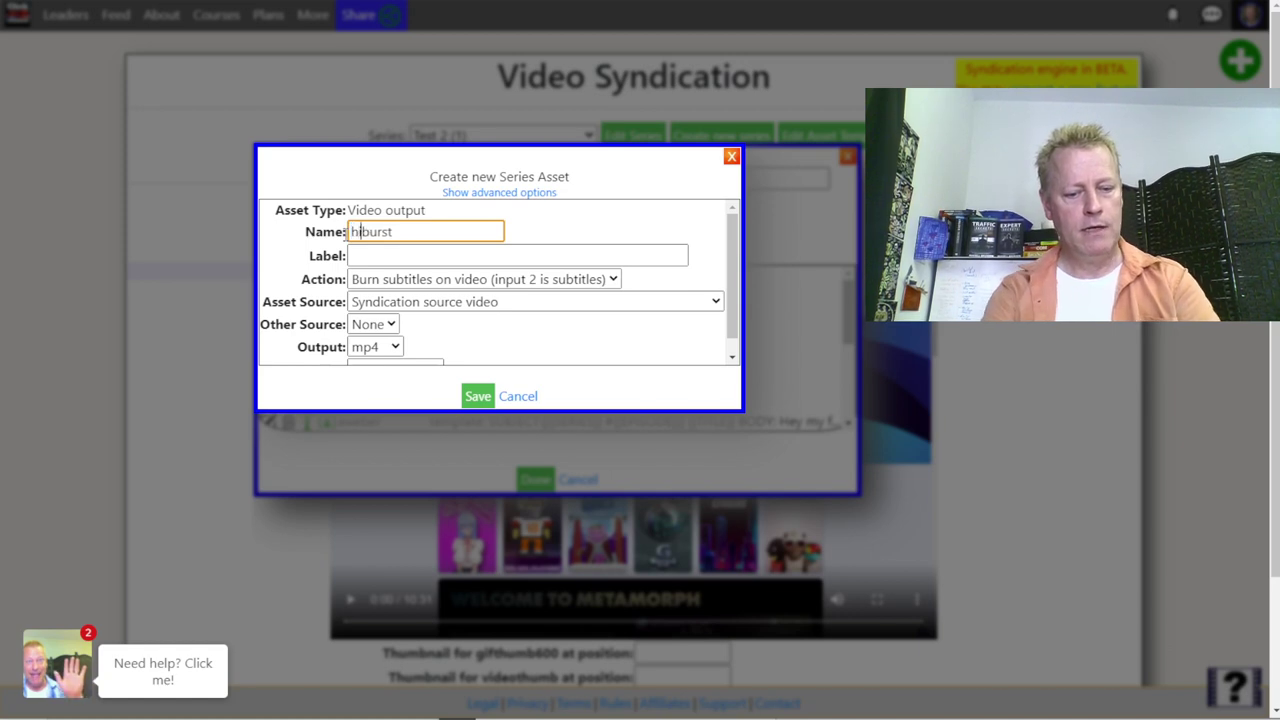
type("ighlight")
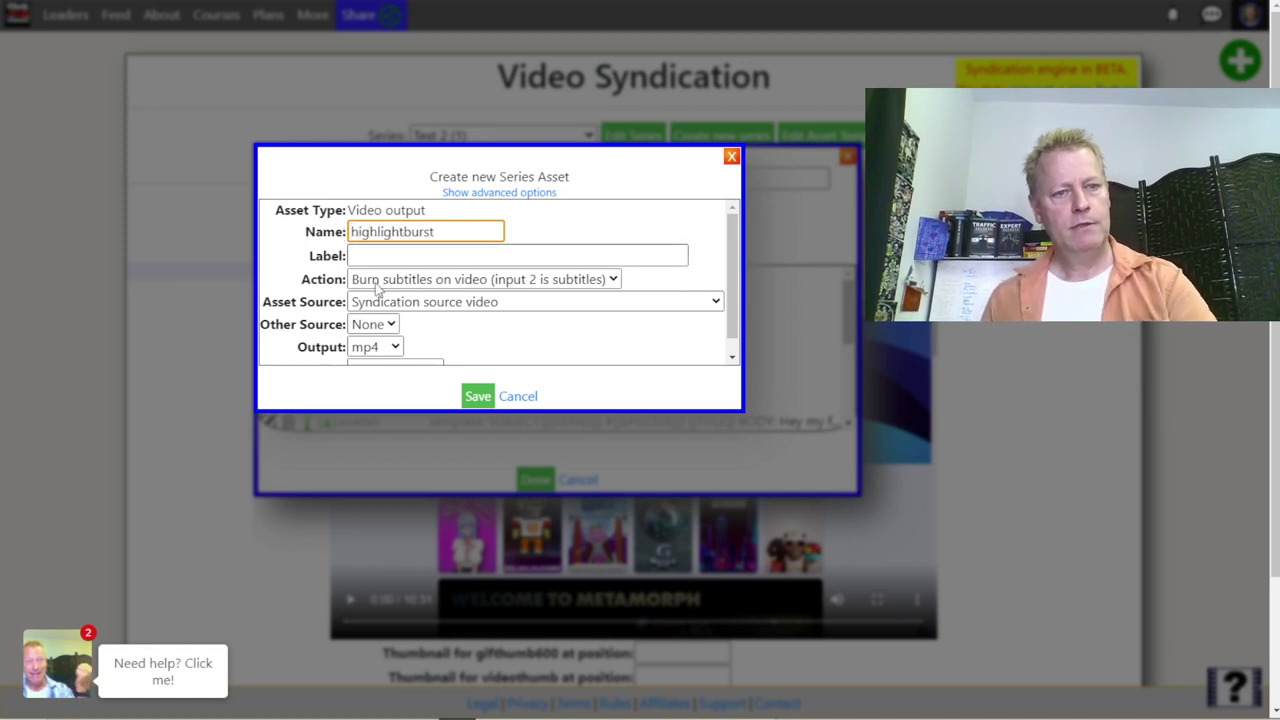
left_click(405, 256)
type("Higlight plus bust")
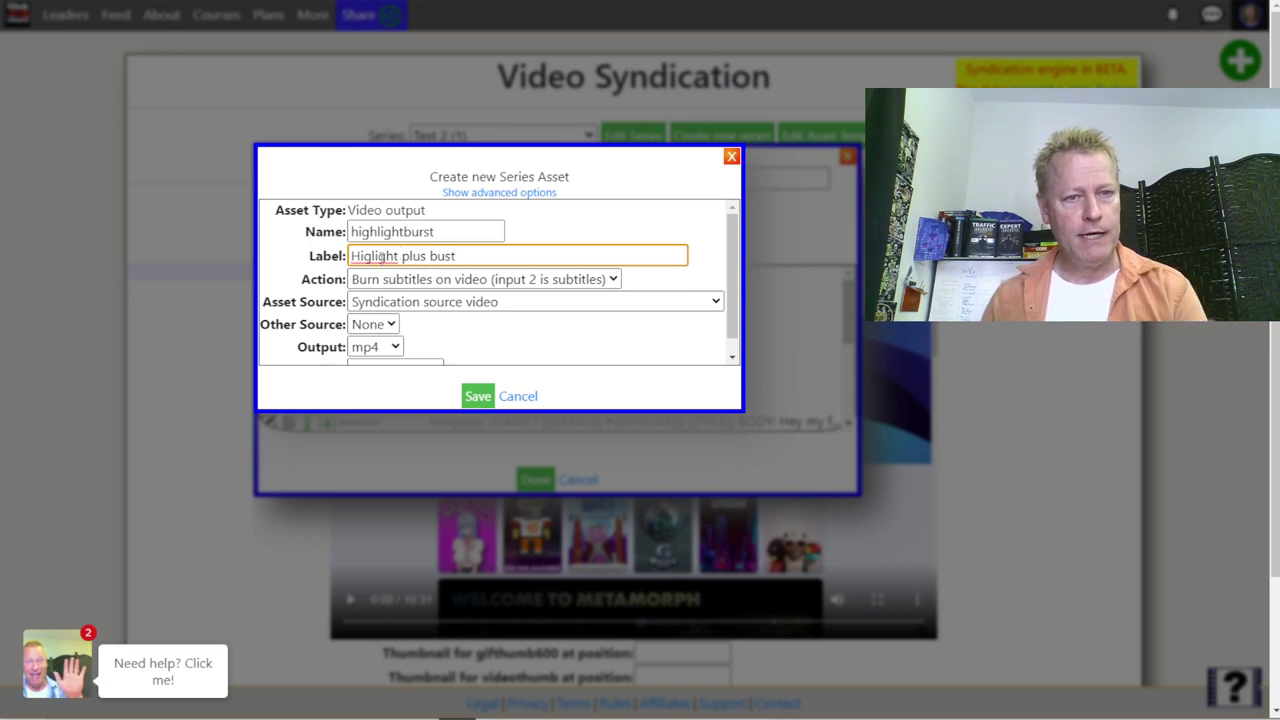
type("h")
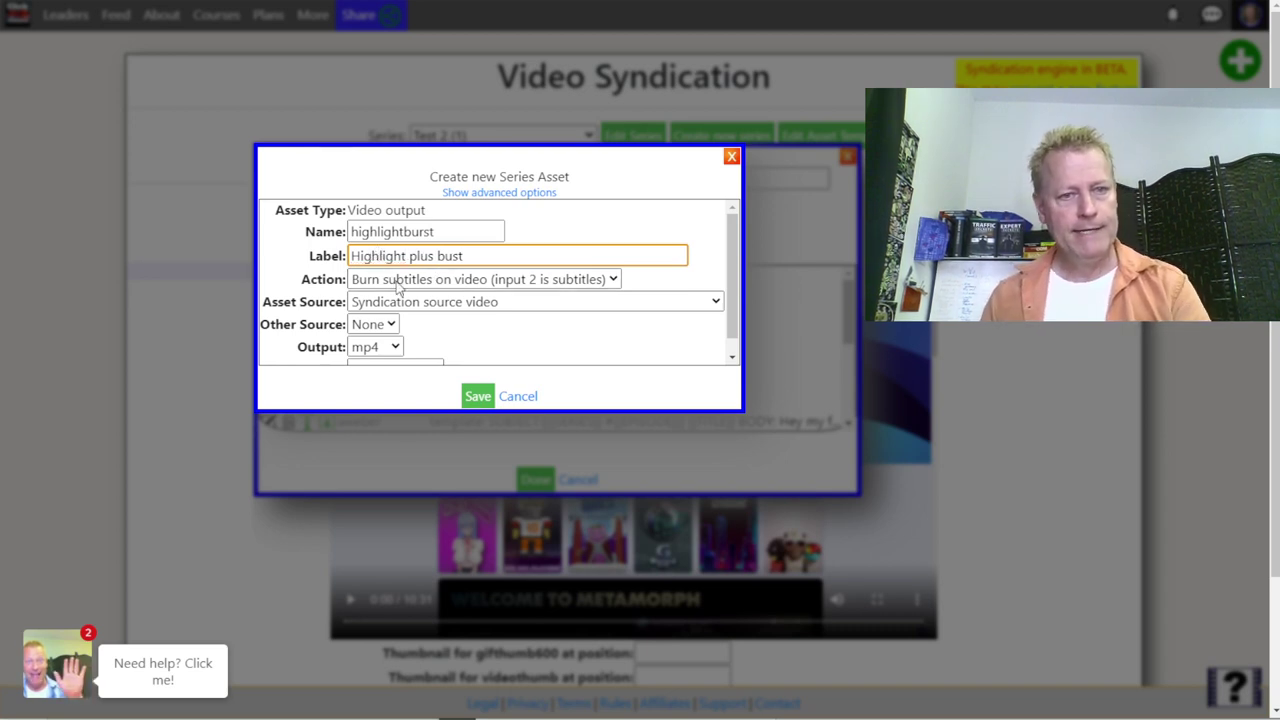
left_click(451, 256)
type("r")
- Make it concatenate the Highlight video with Logoburst, save it, and begin another output video
left_click(436, 279)
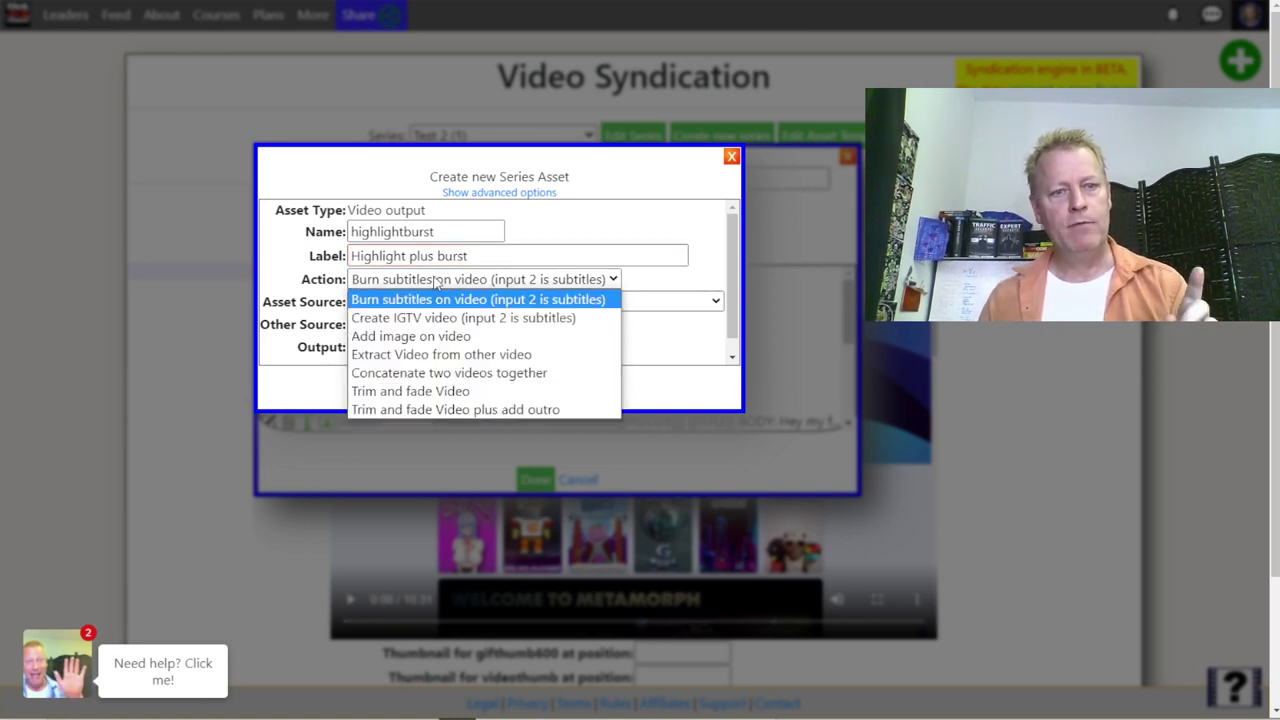
left_click(512, 377)
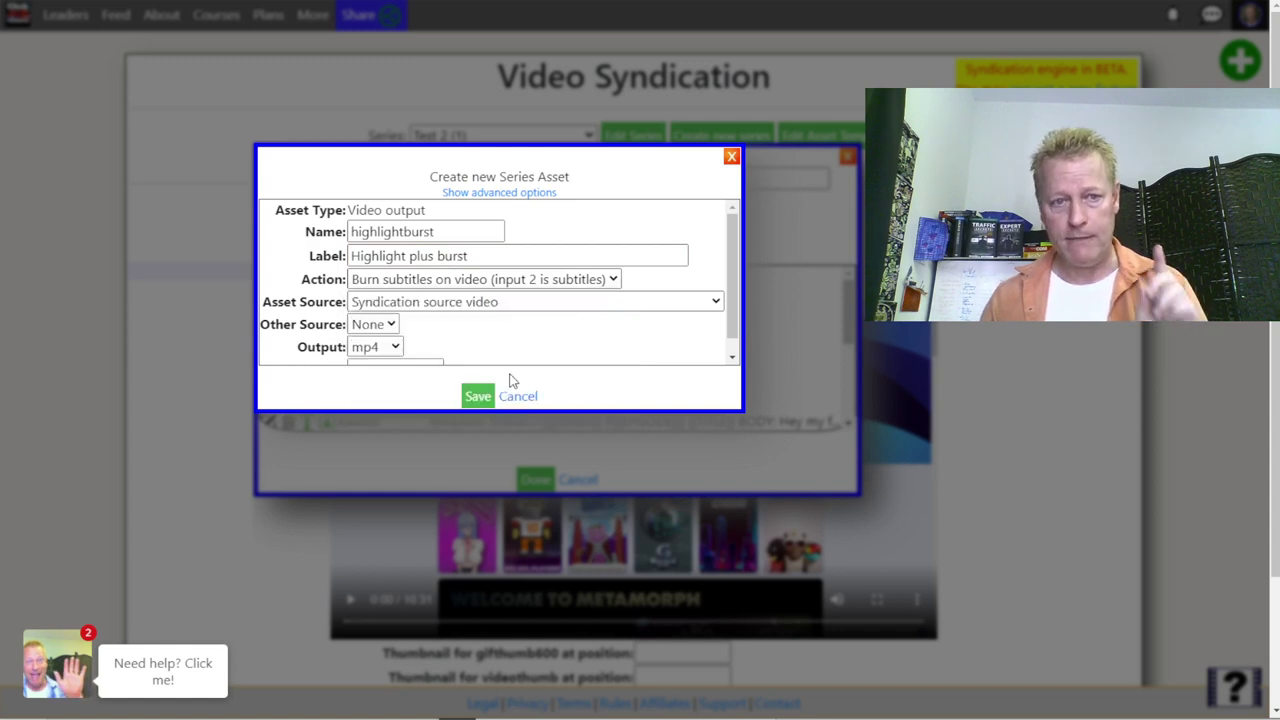
left_click(420, 303)
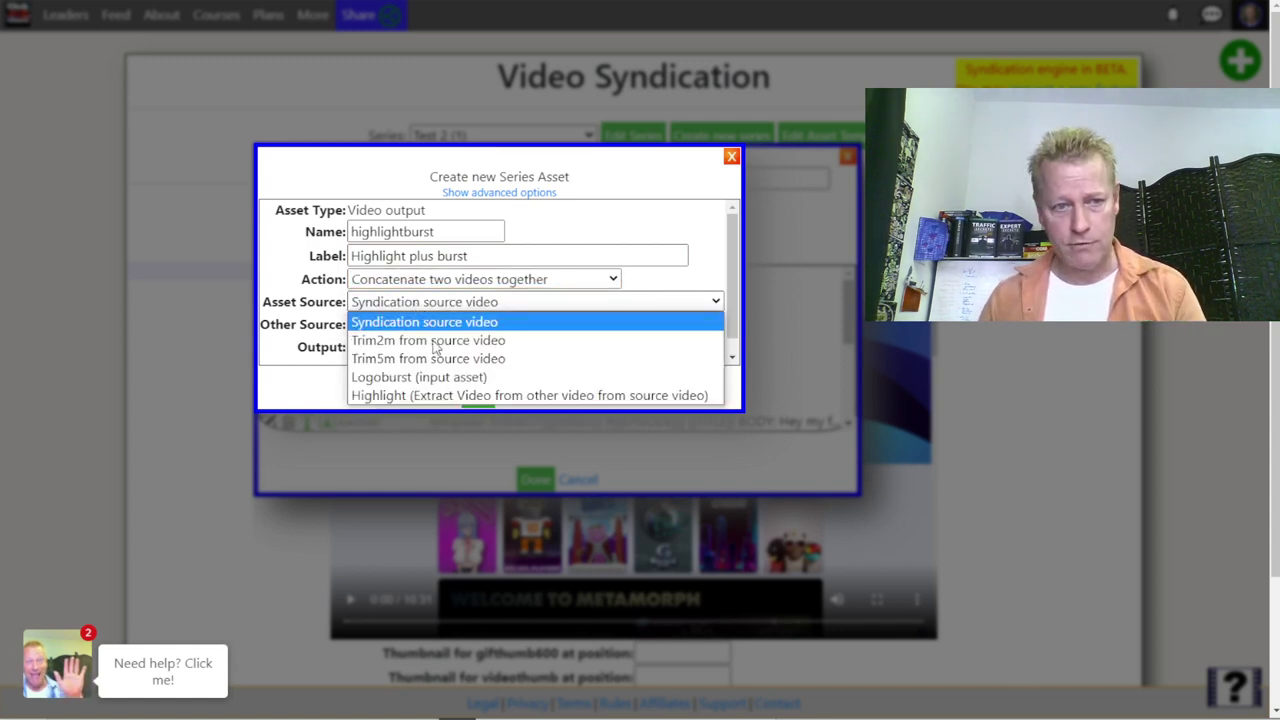
left_click(427, 397)
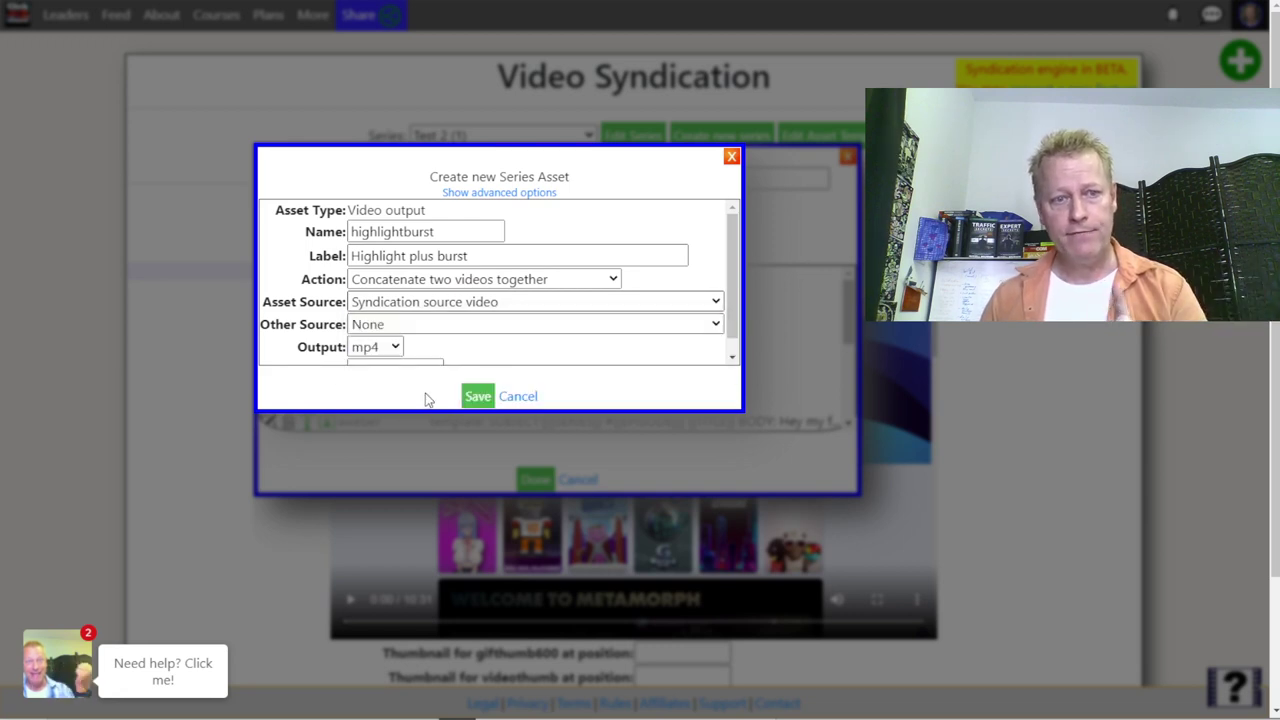
left_click(397, 325)
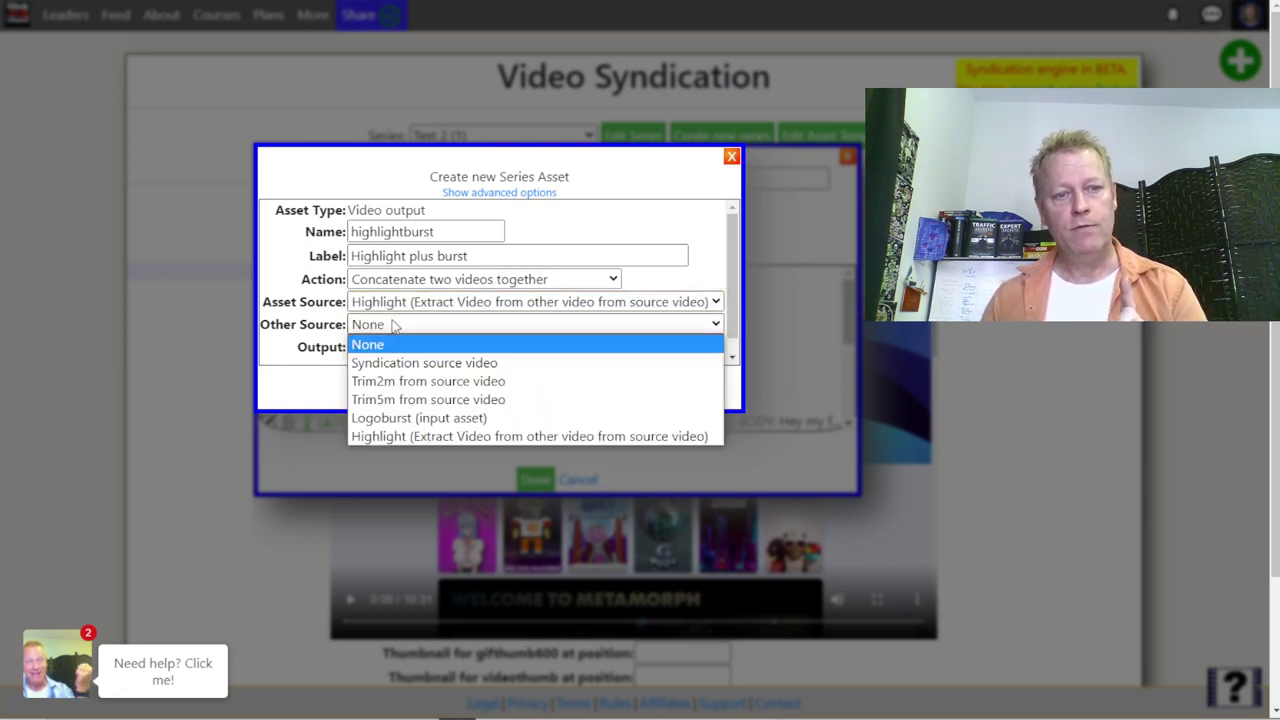
left_click(443, 419)
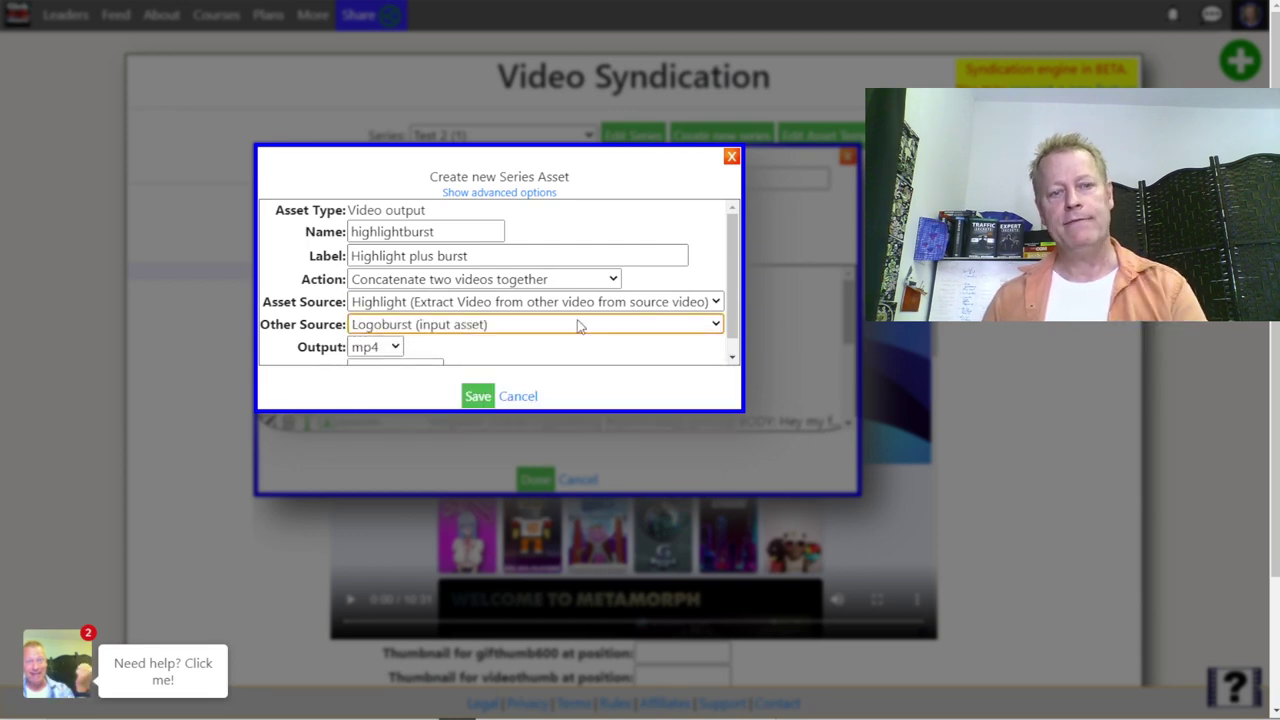
scroll(578, 325, "down", 1)
left_click(477, 398)
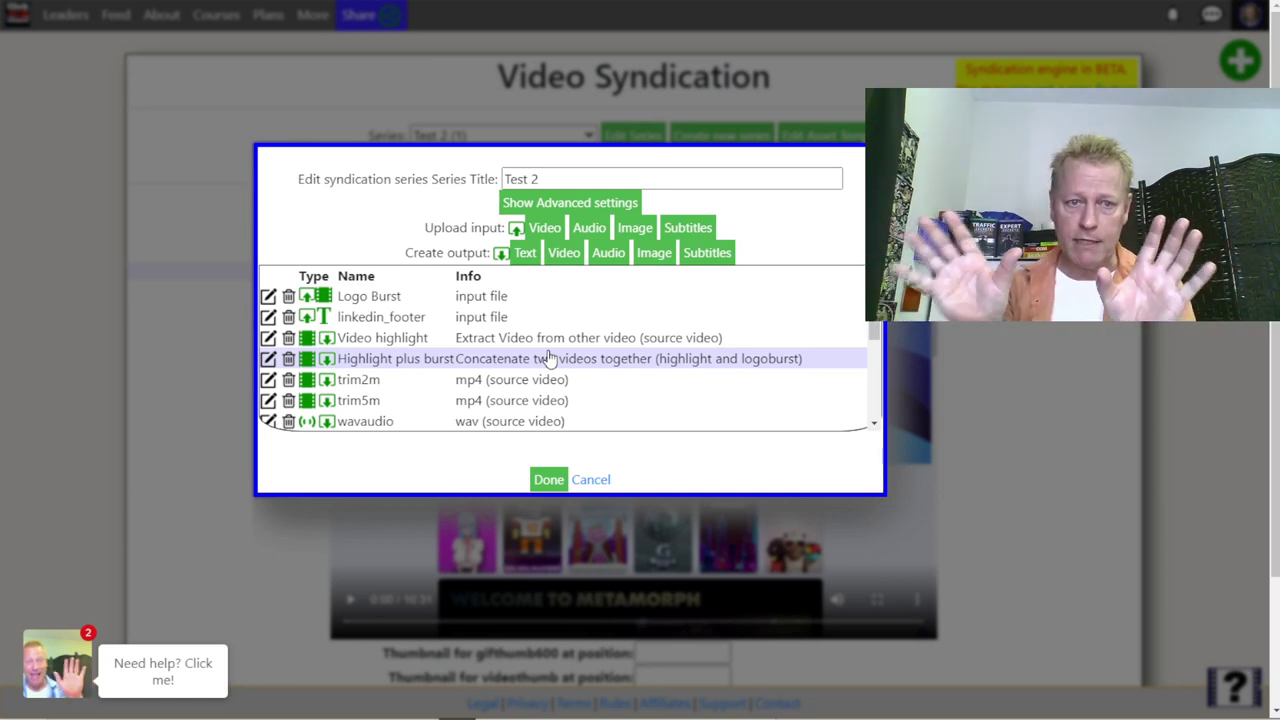
left_click(566, 253)
- Name the new series asset fullplus with the label 'Full video plus prefix'
left_click(395, 232)
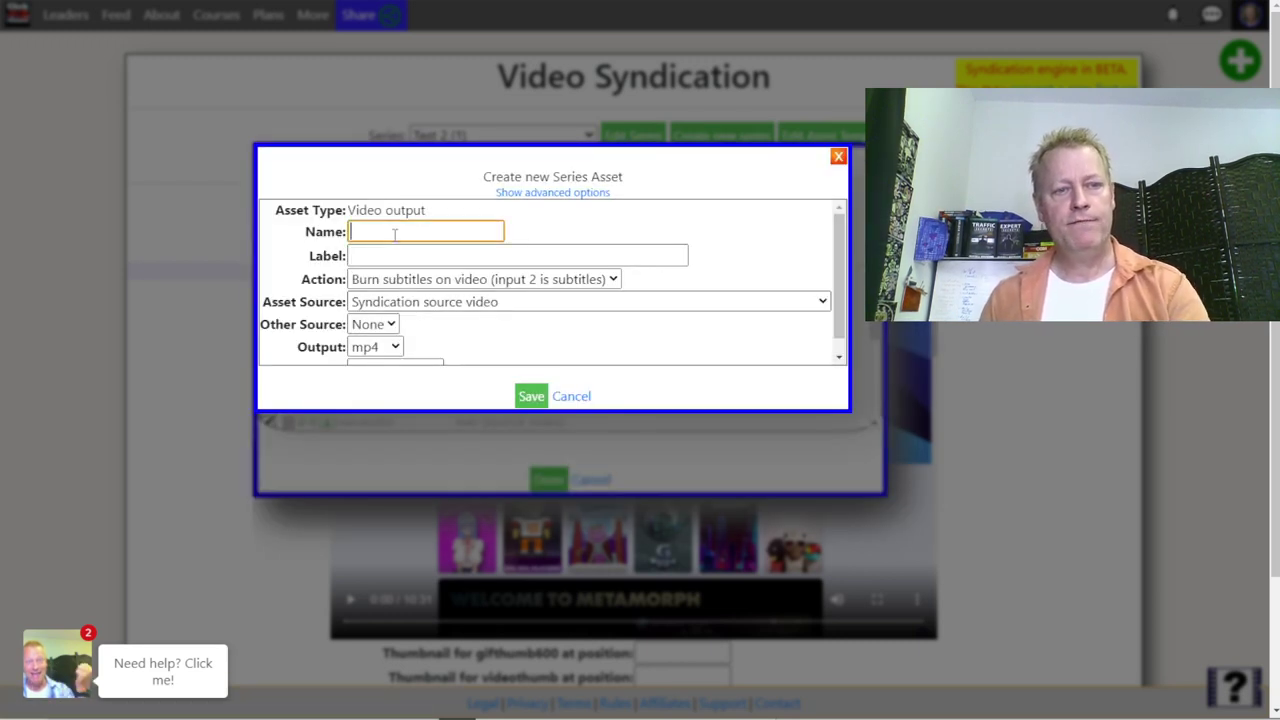
type("fullplus")
left_click(395, 256)
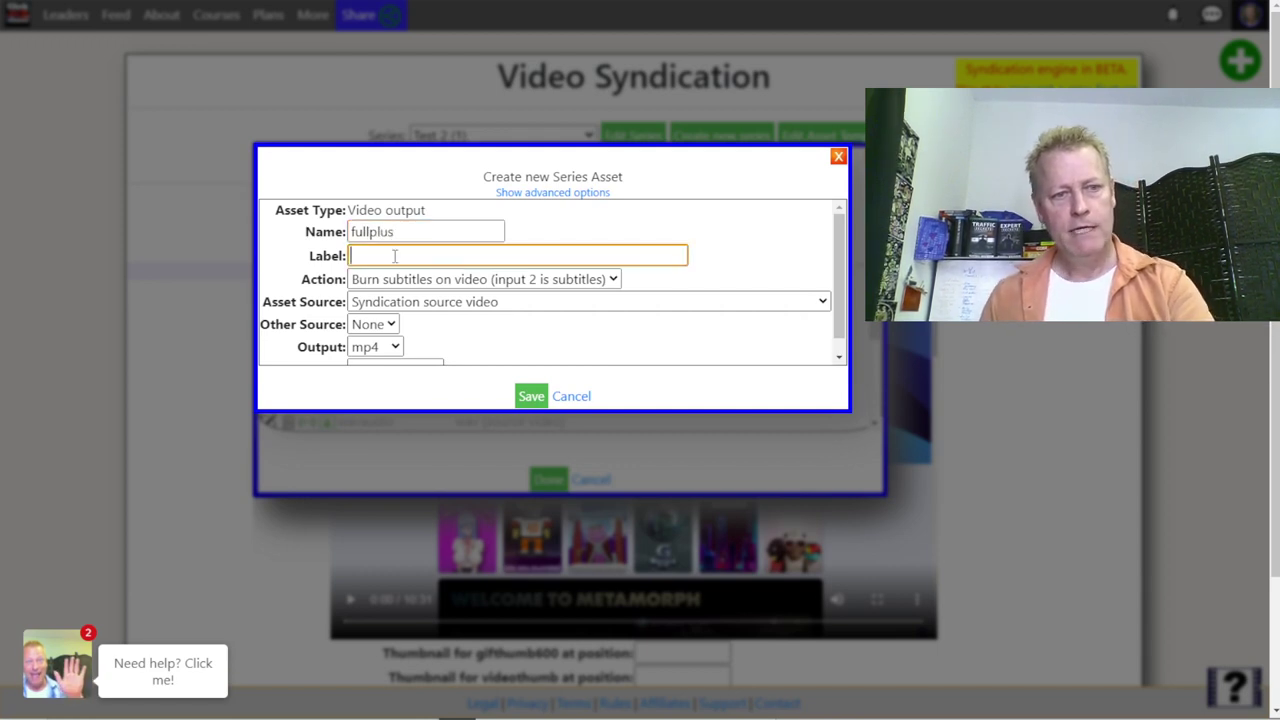
type("Full vieo p")
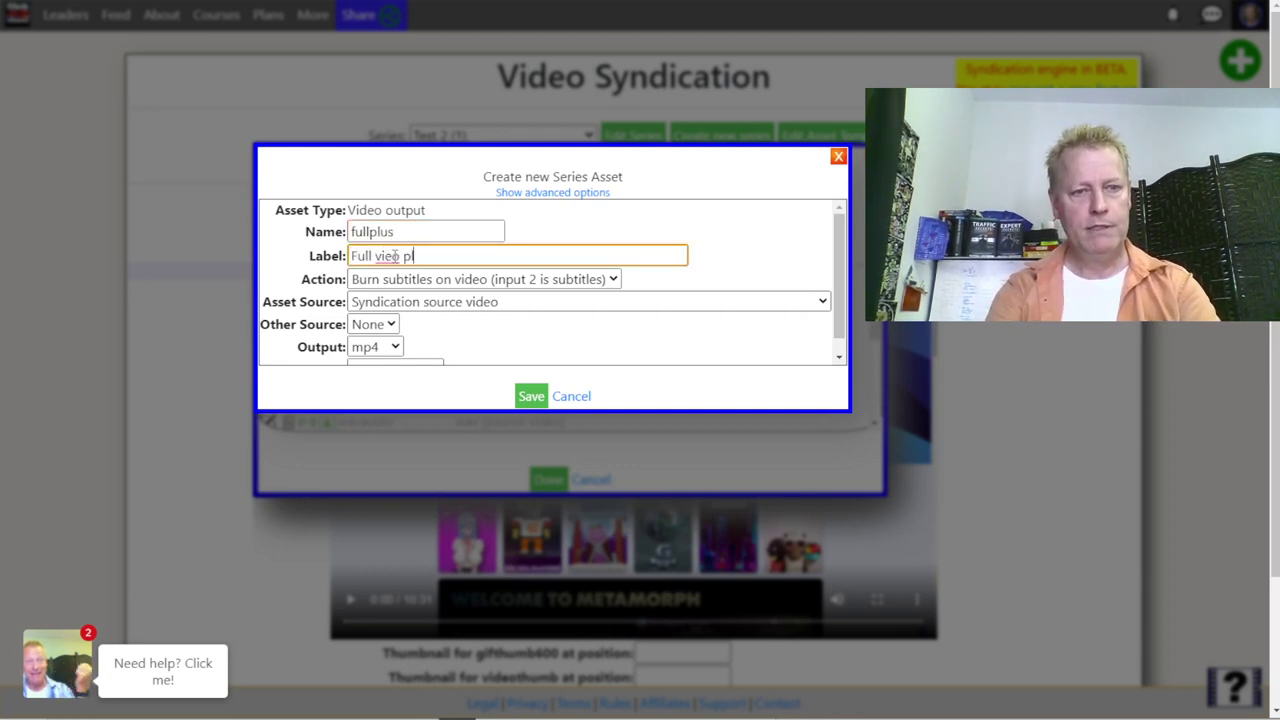
key("BackSpace")
key("BackSpace")
key("BackSpace")
key("BackSpace")
type("deo plus prefix")
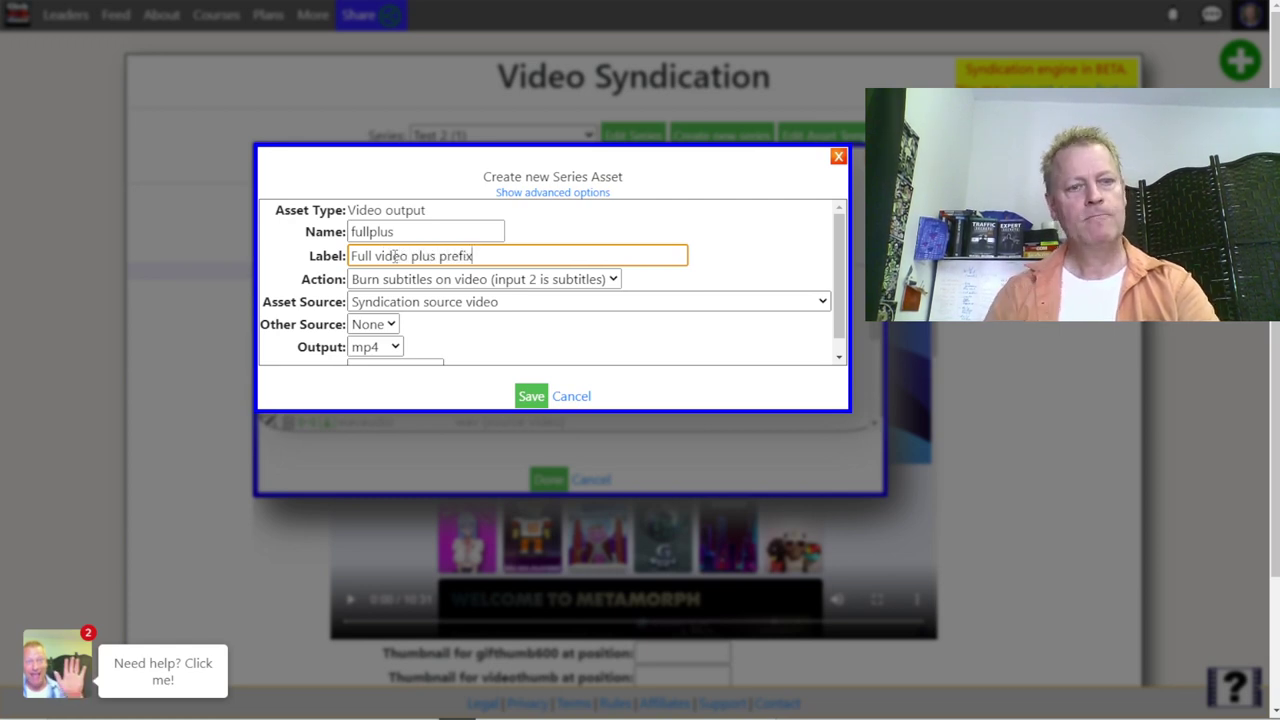
- Set it to concatenate Highlightburst with the syndication source video, and save
left_click(429, 284)
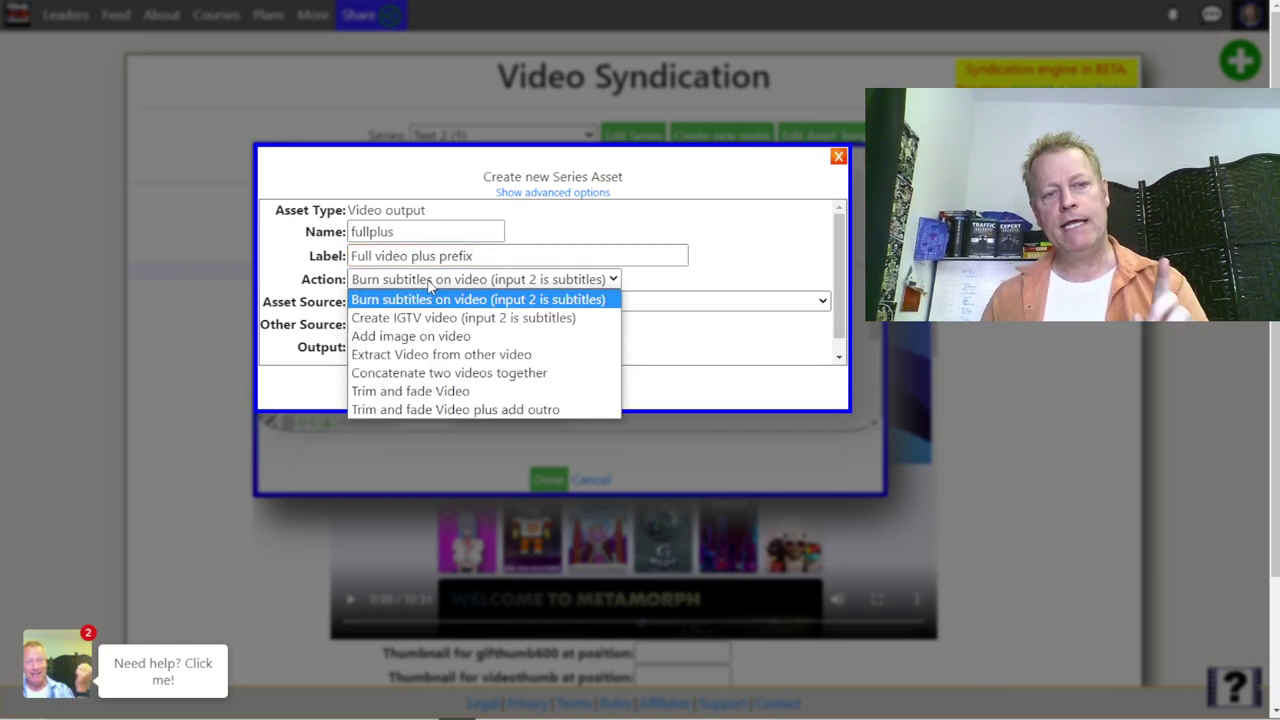
left_click(473, 374)
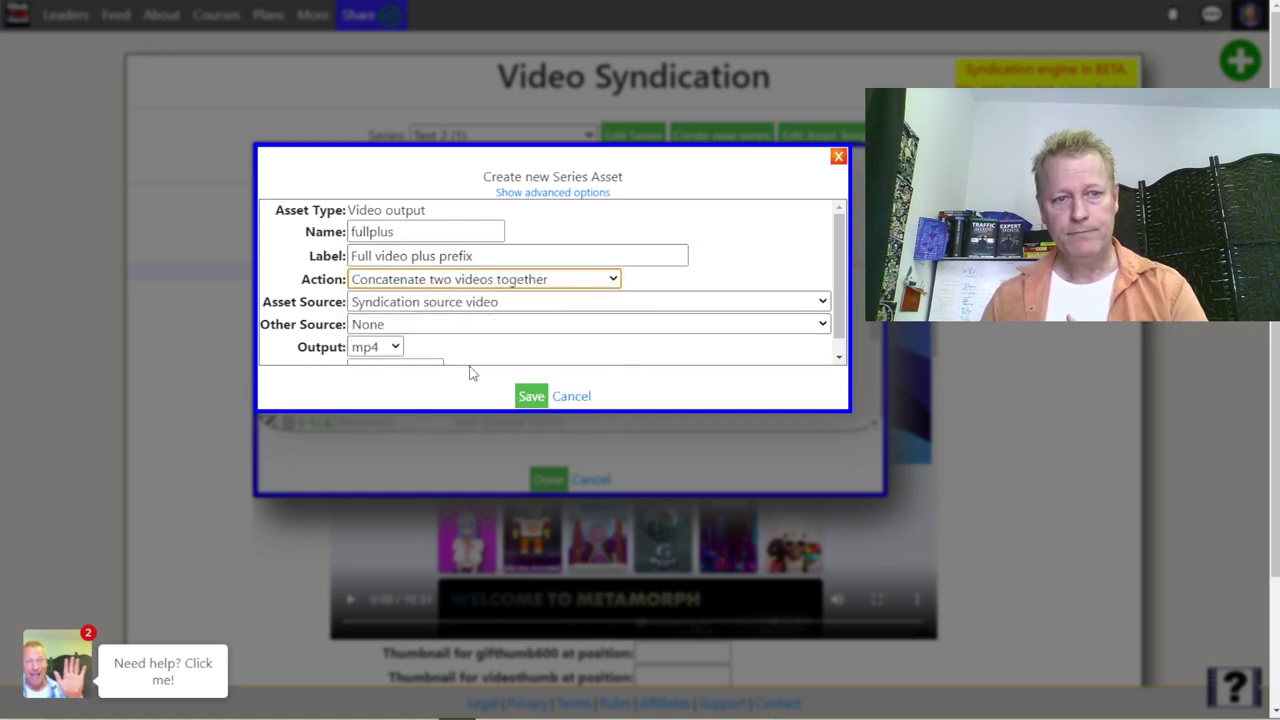
left_click(420, 305)
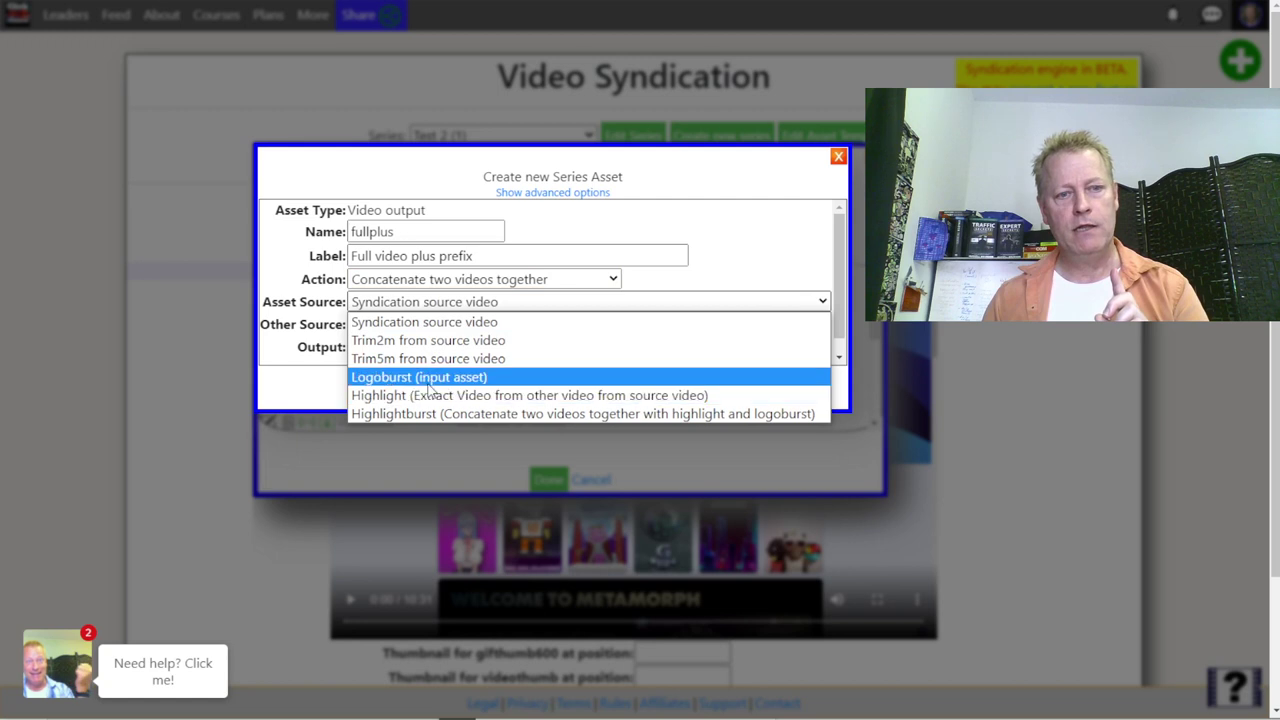
left_click(478, 415)
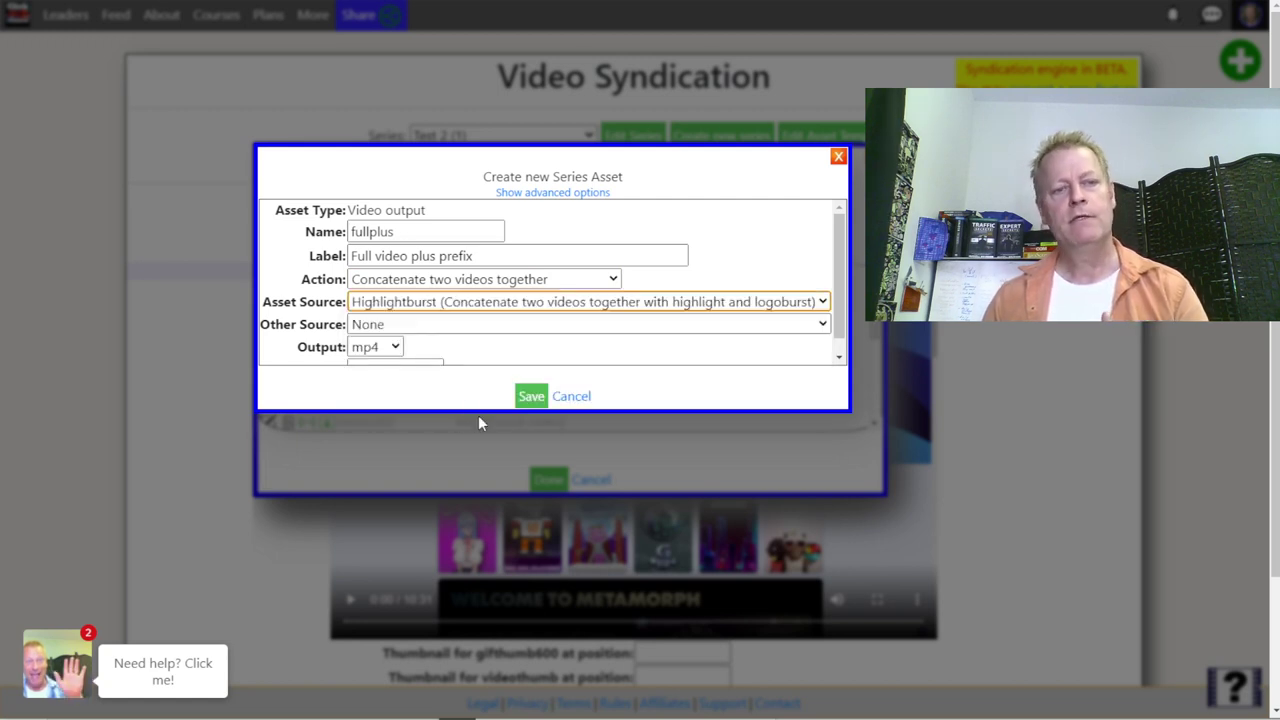
left_click(428, 336)
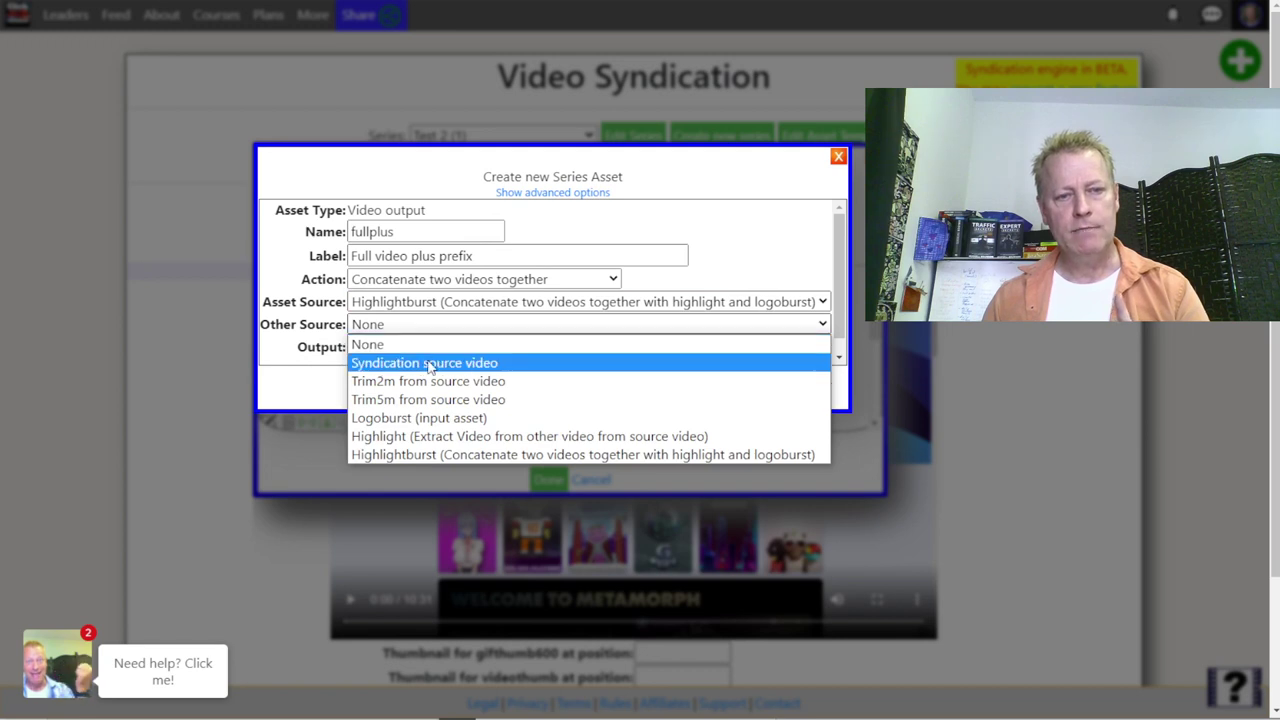
left_click(431, 363)
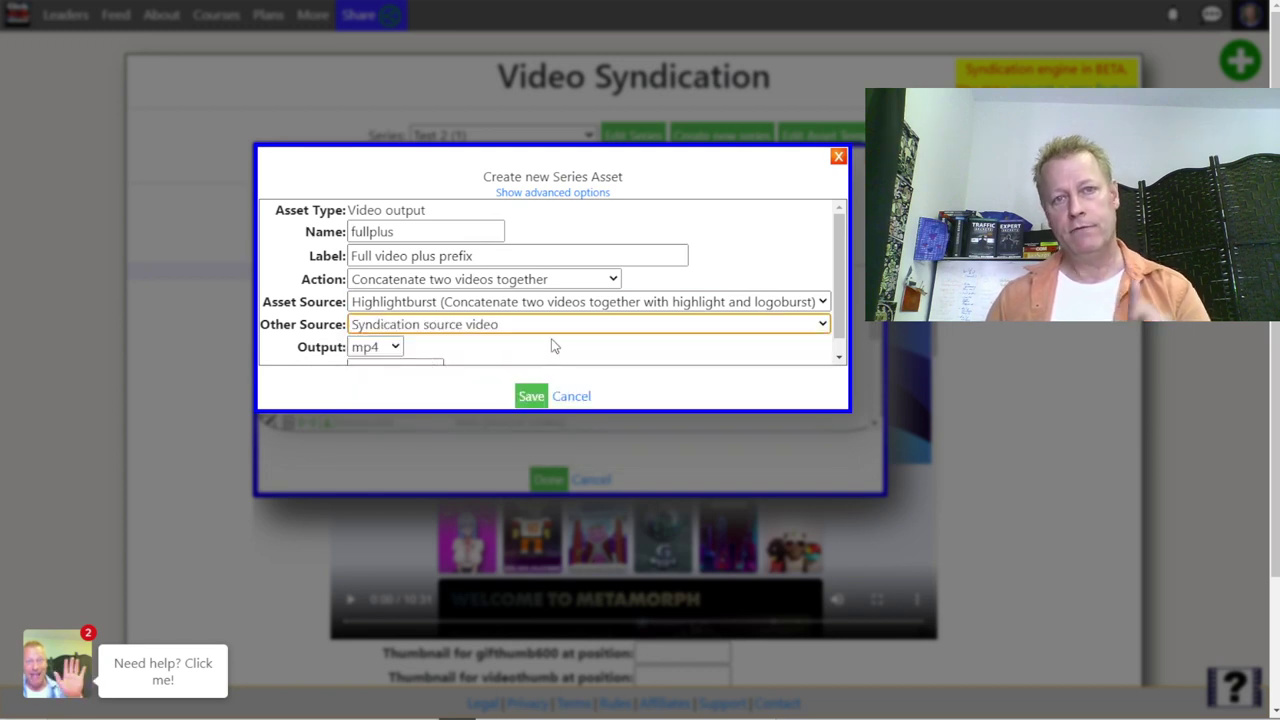
scroll(555, 345, "down", 1)
left_click(531, 396)
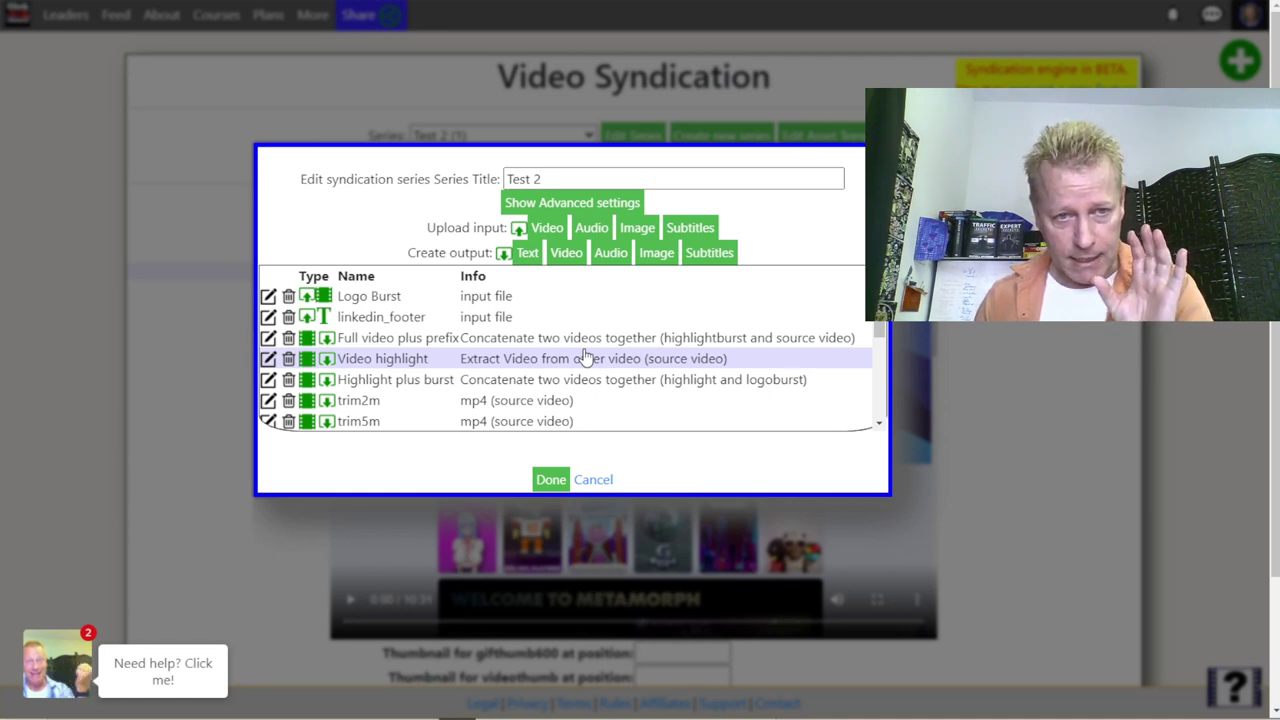
- Open the trim2m row for editing in the Test 2 series asset list
scroll(590, 359, "down", 1)
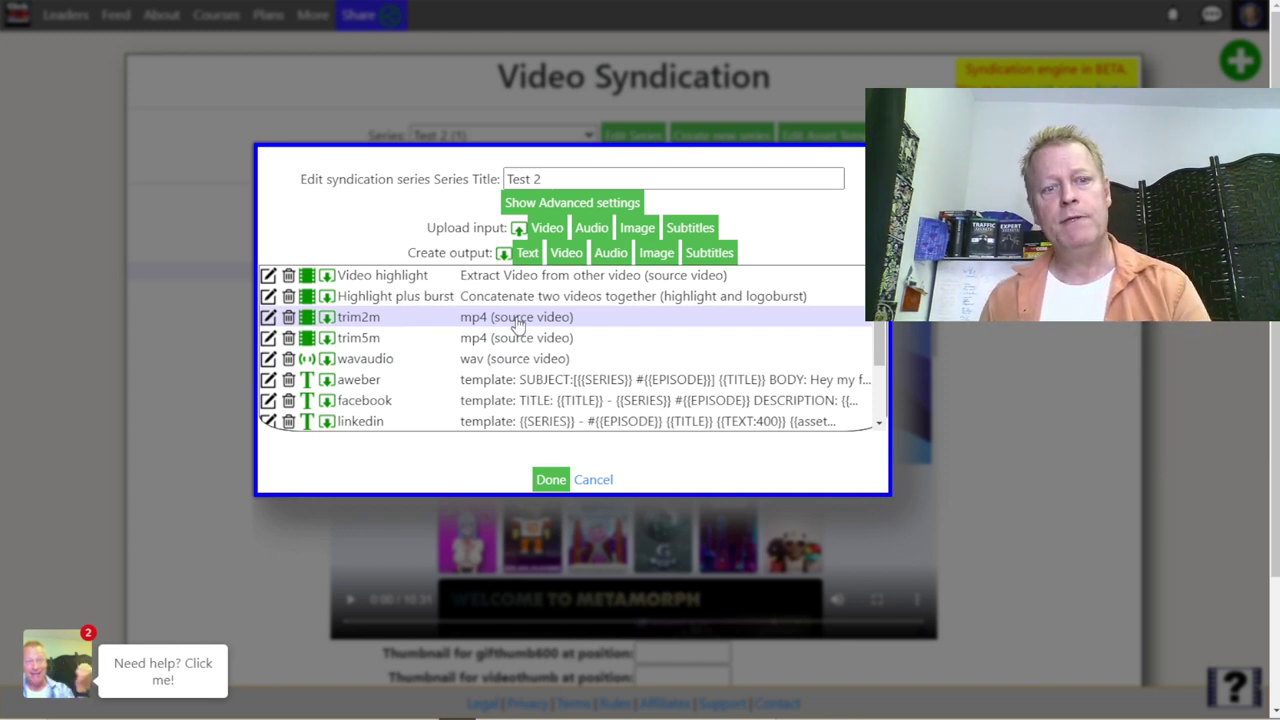
left_click(516, 319)
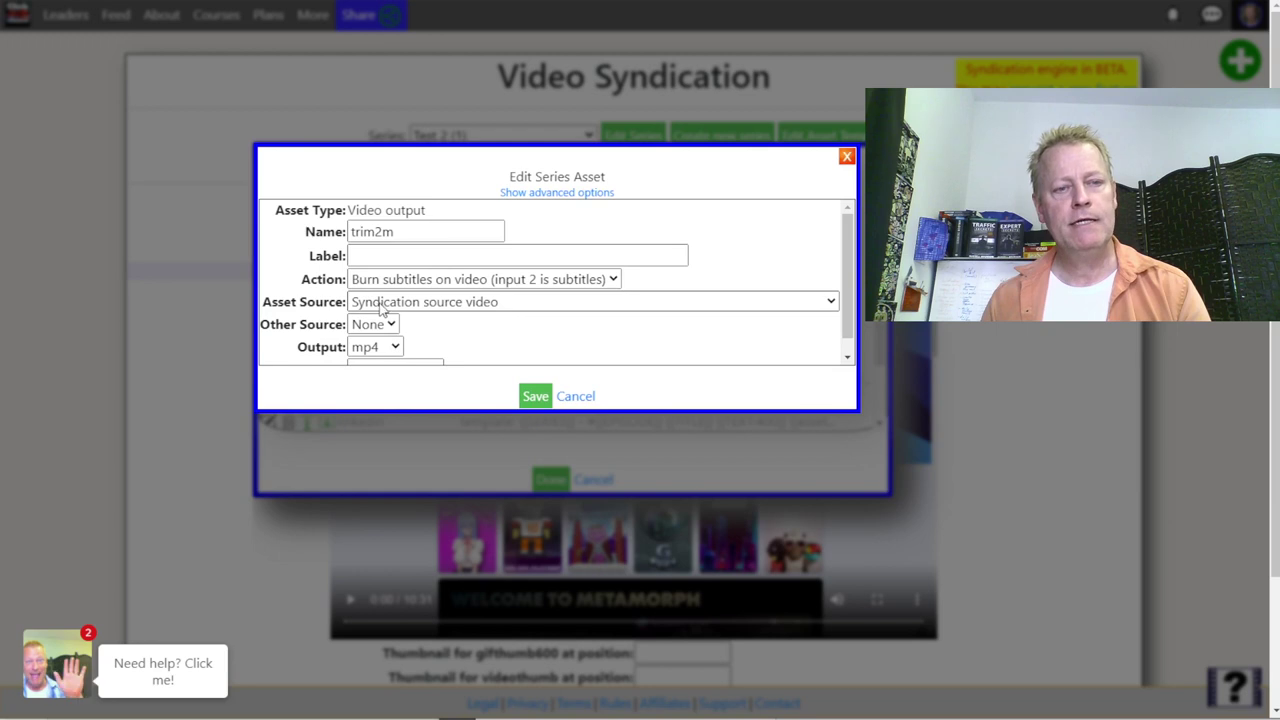
- Switch trim2m's asset source to Fullplus and save
left_click(454, 305)
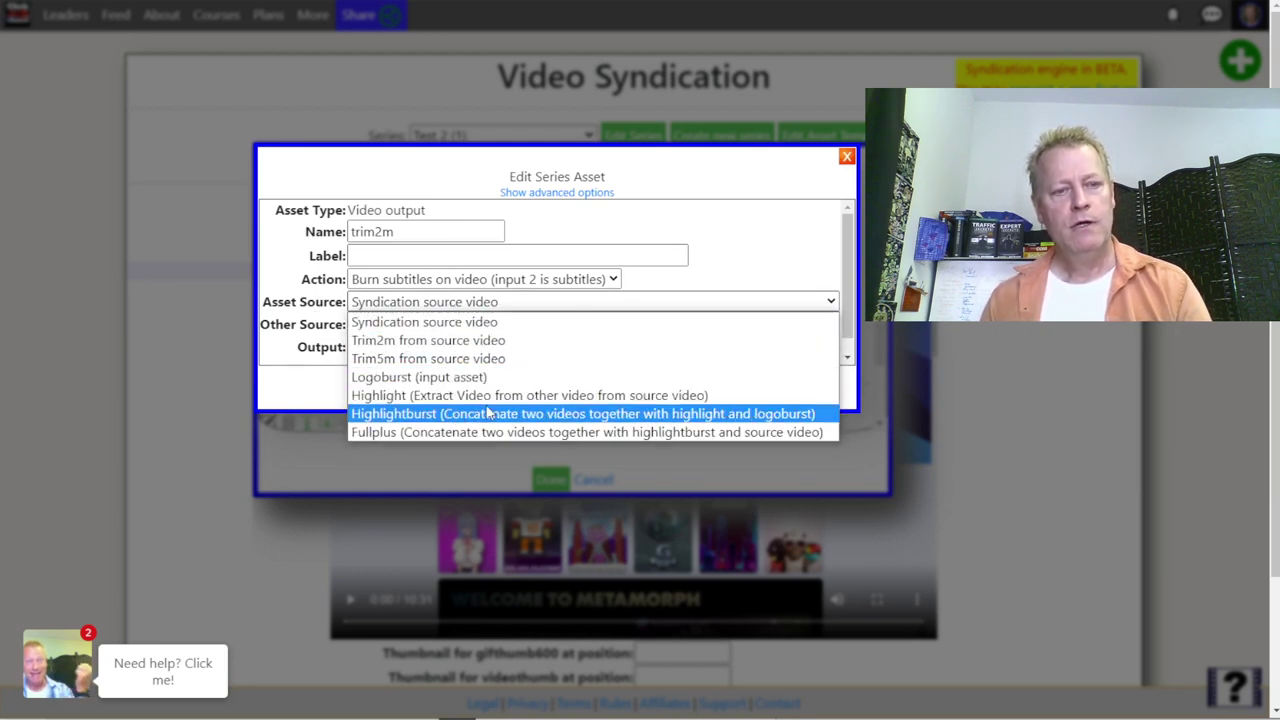
left_click(431, 430)
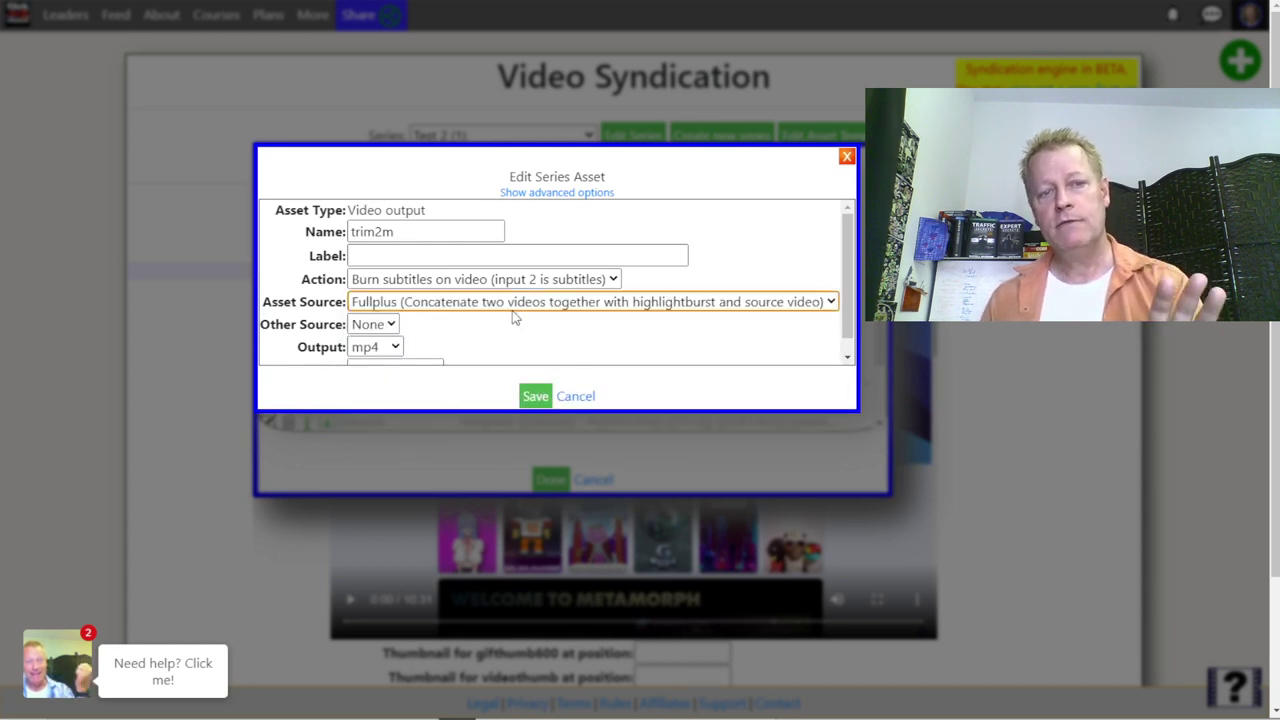
left_click(532, 396)
- Change trim2m's action to 'Trim and fade Video plus add outro' and save
scroll(440, 383, "down", 2)
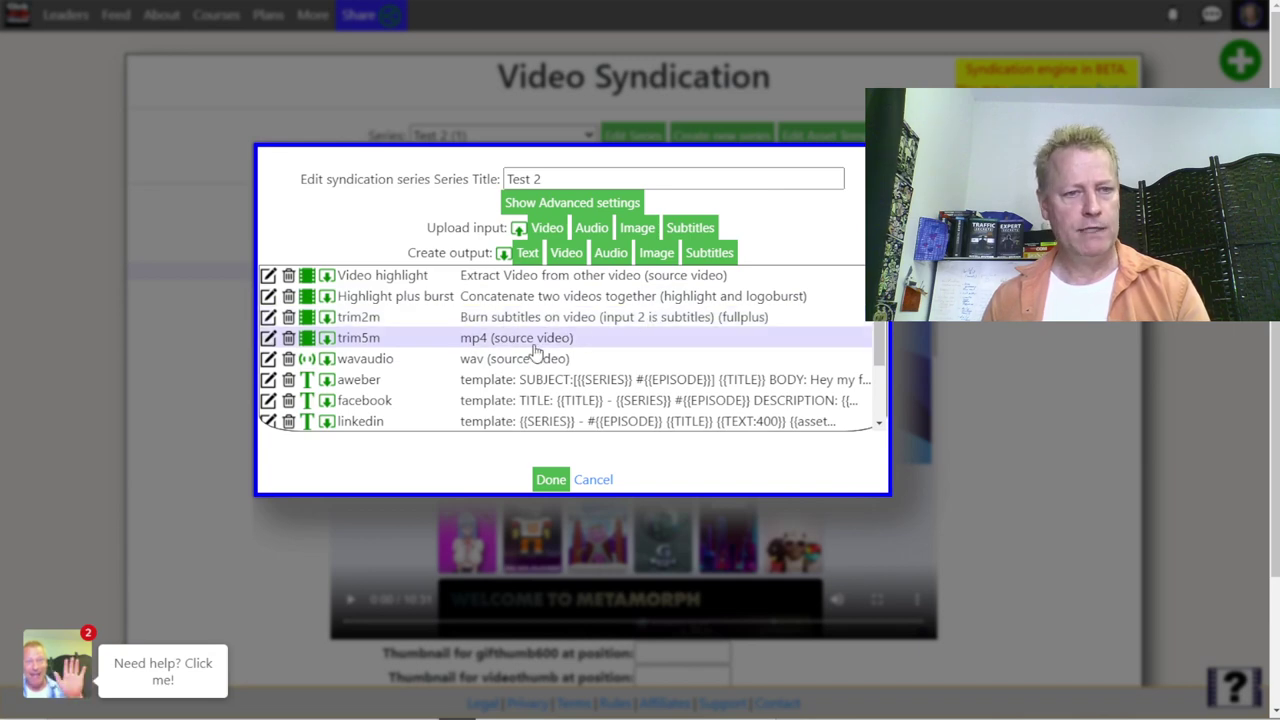
scroll(535, 350, "up", 2)
scroll(535, 350, "down", 6)
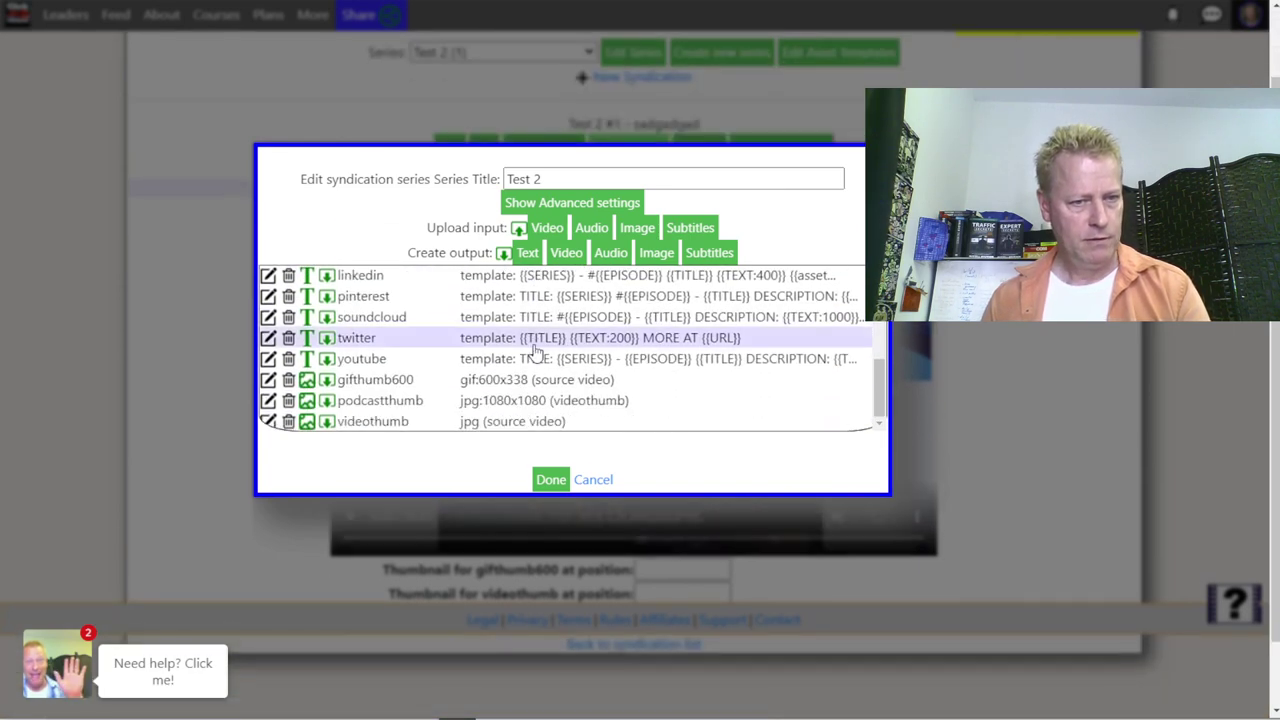
scroll(535, 350, "up", 3)
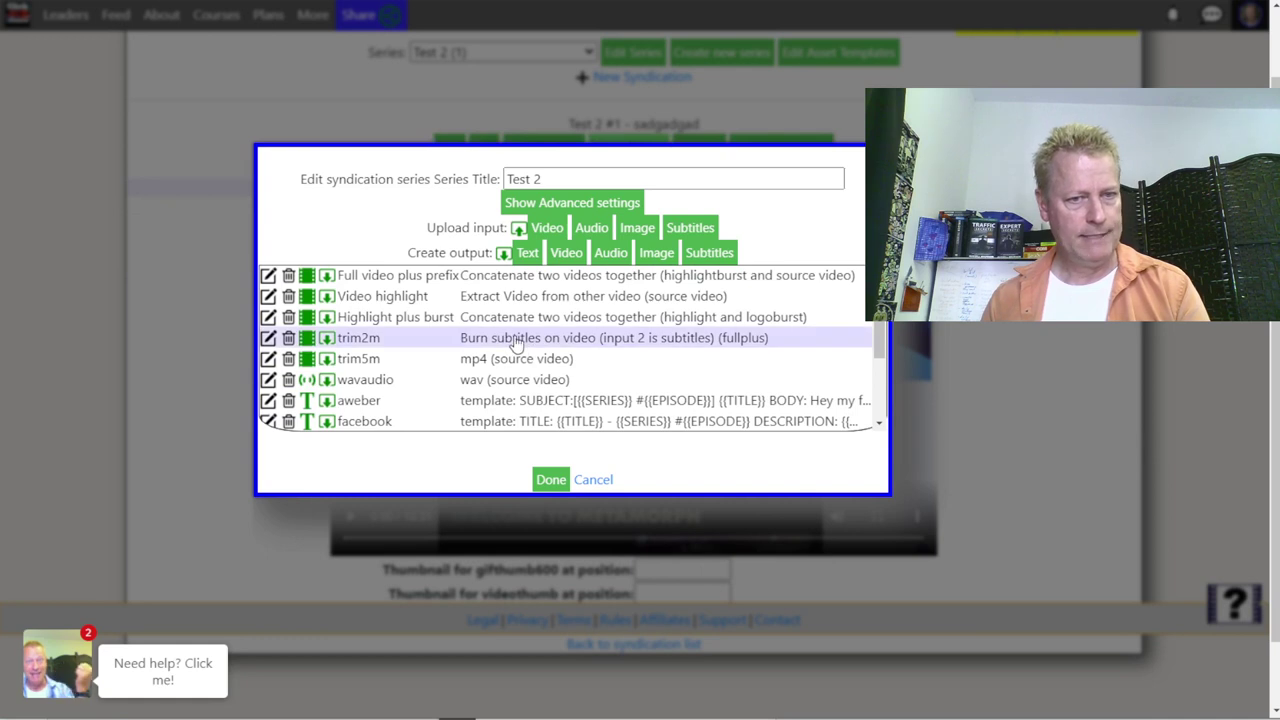
left_click(516, 340)
left_click(430, 280)
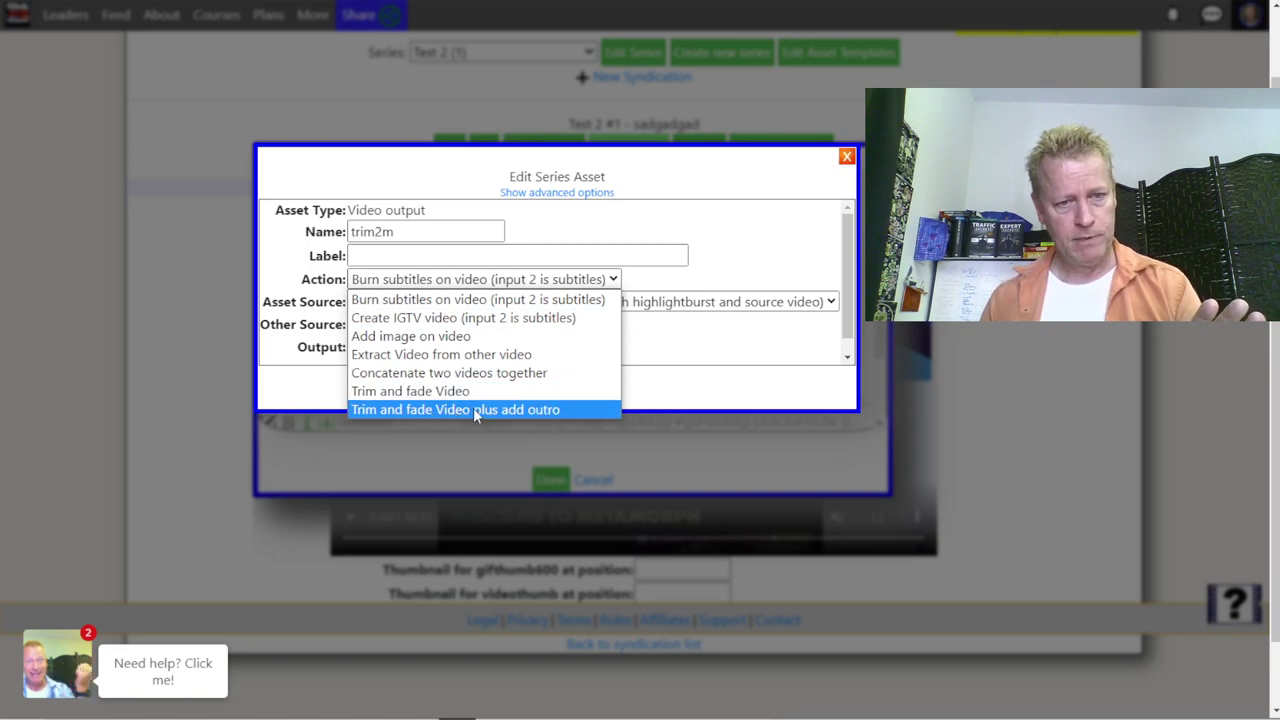
left_click(465, 410)
left_click(532, 391)
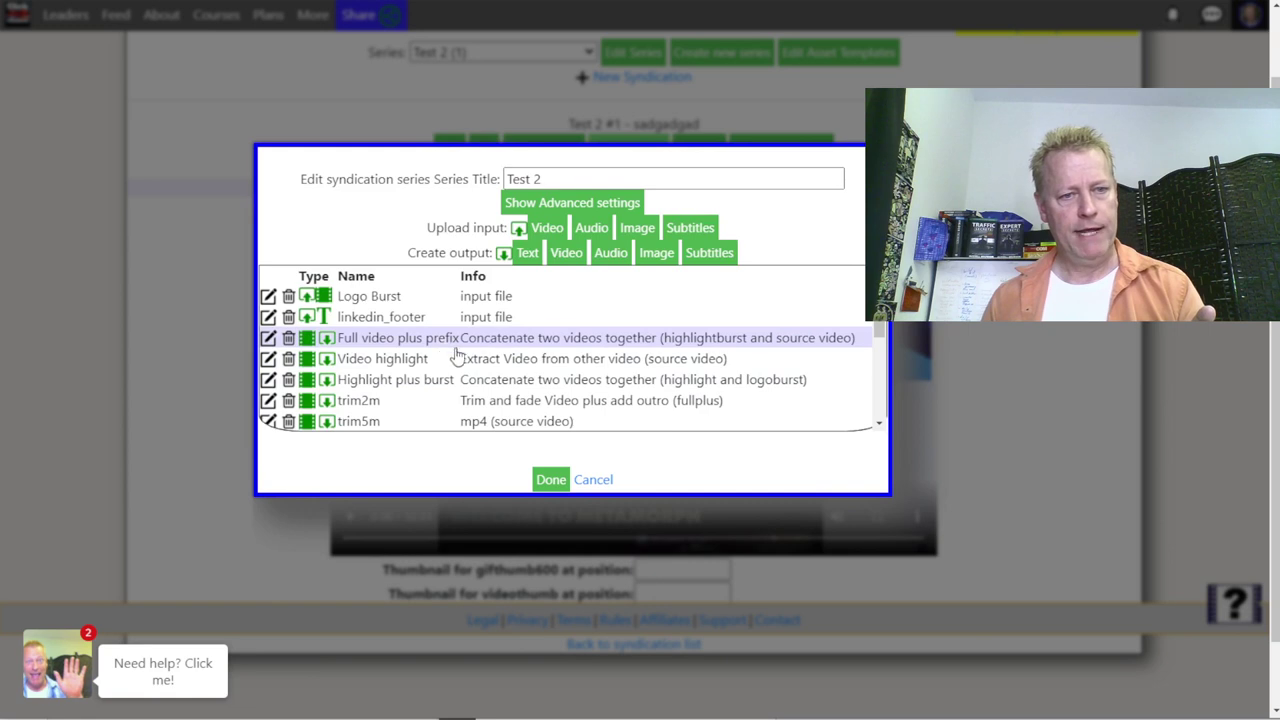
- Set trim5m to trim, fade and add an outro on Fullplus with max length 290, and save
left_click(503, 424)
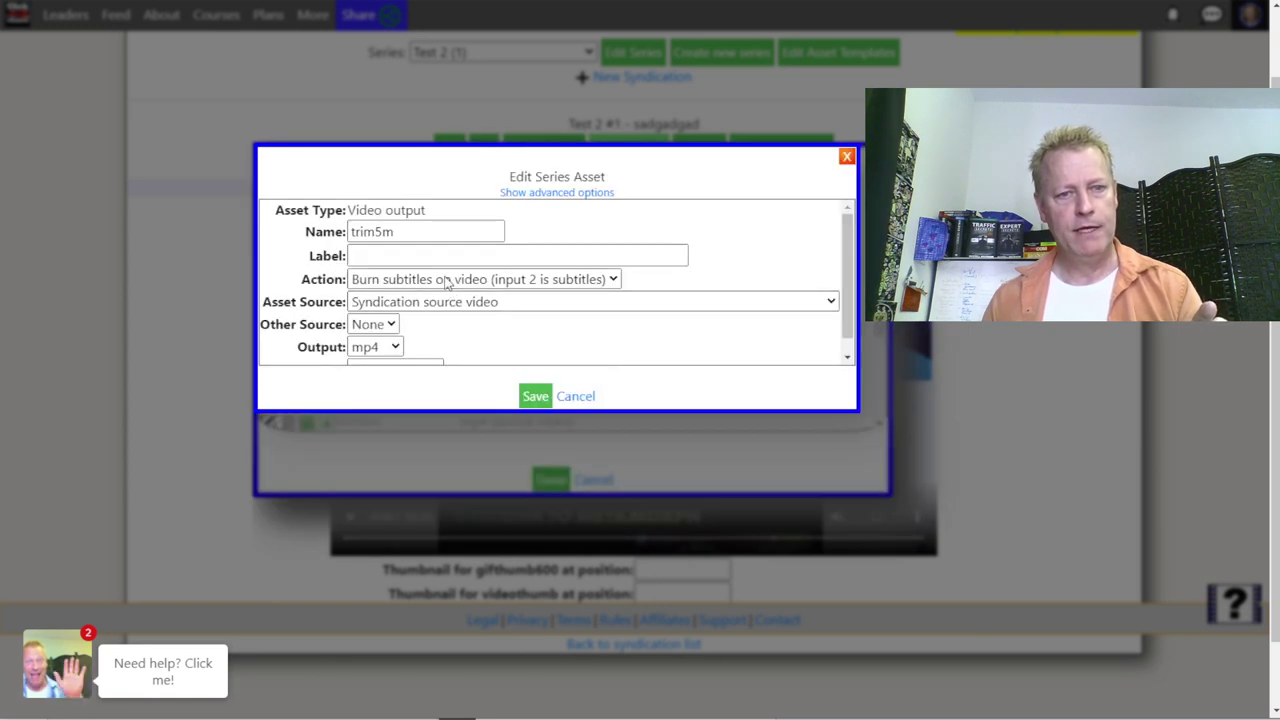
left_click(500, 279)
left_click(455, 410)
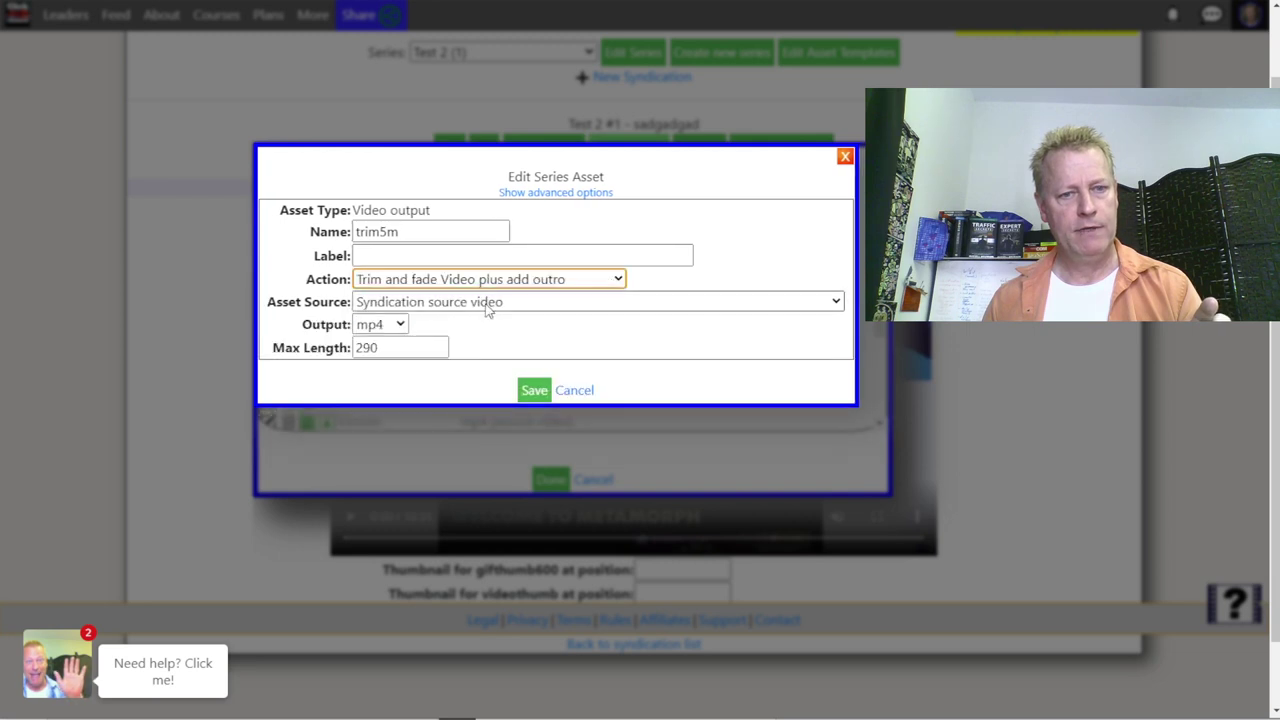
key("Tab")
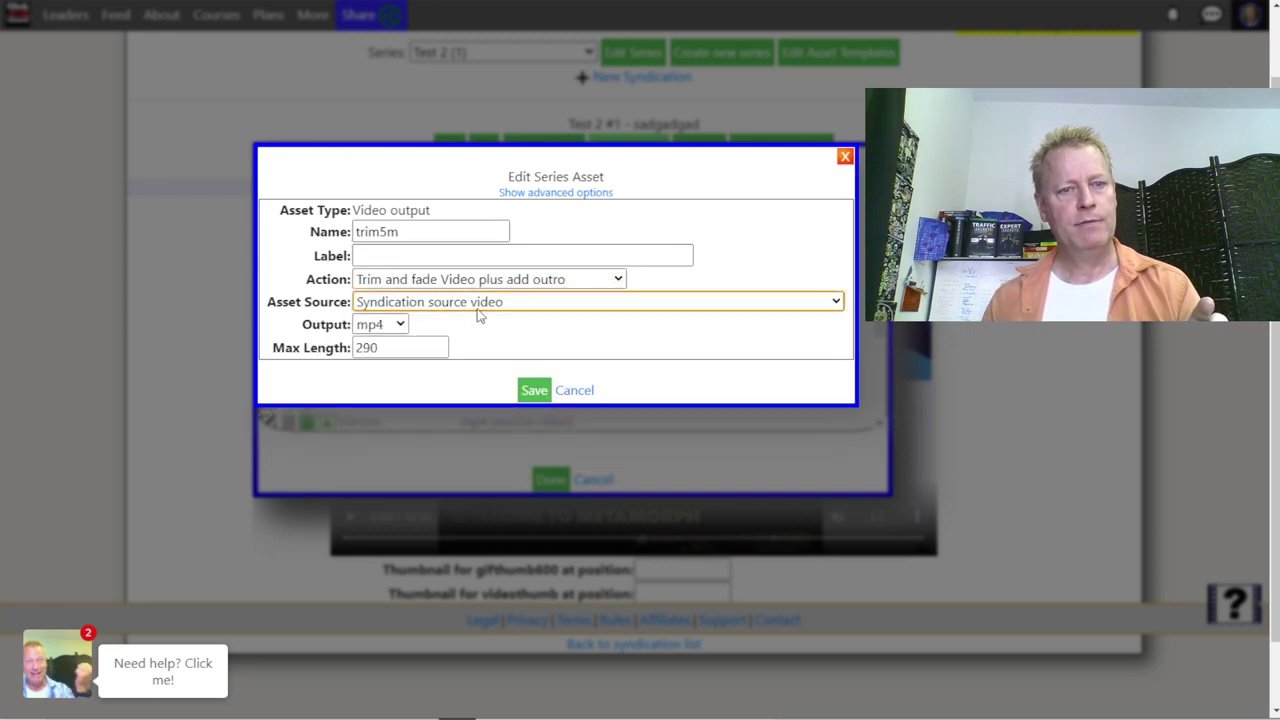
left_click(480, 305)
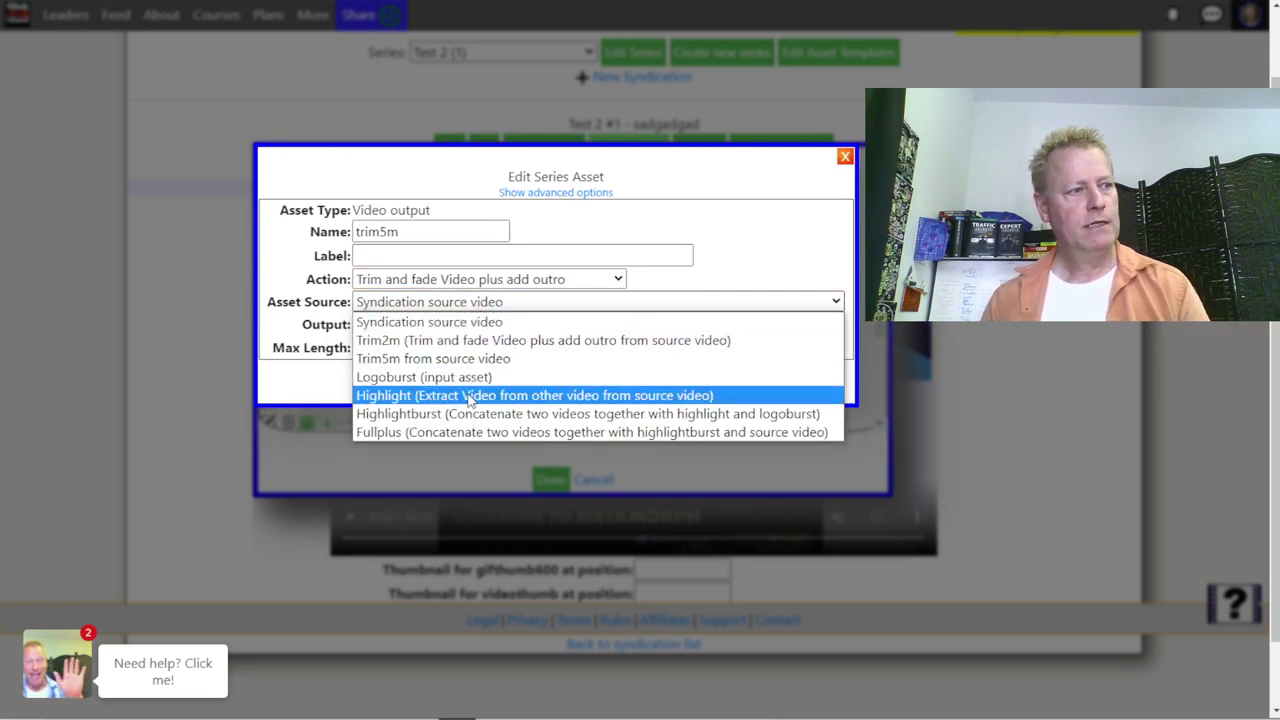
left_click(450, 432)
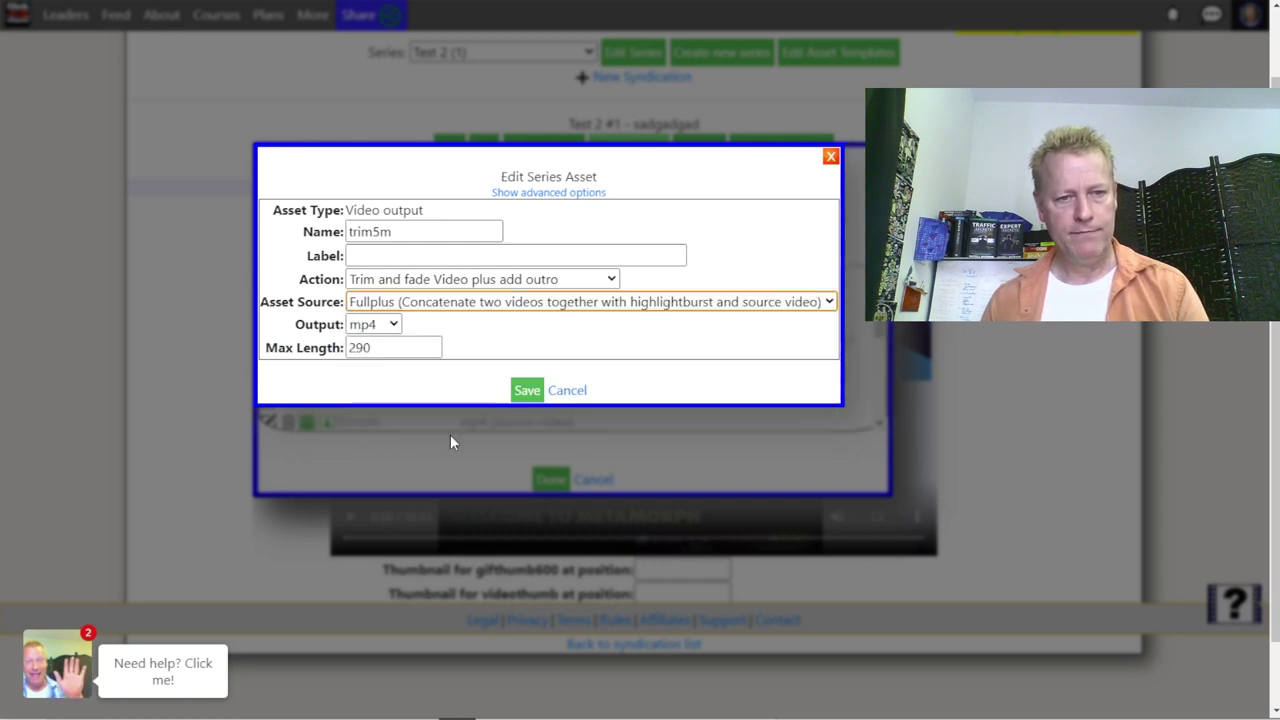
double_click(396, 347)
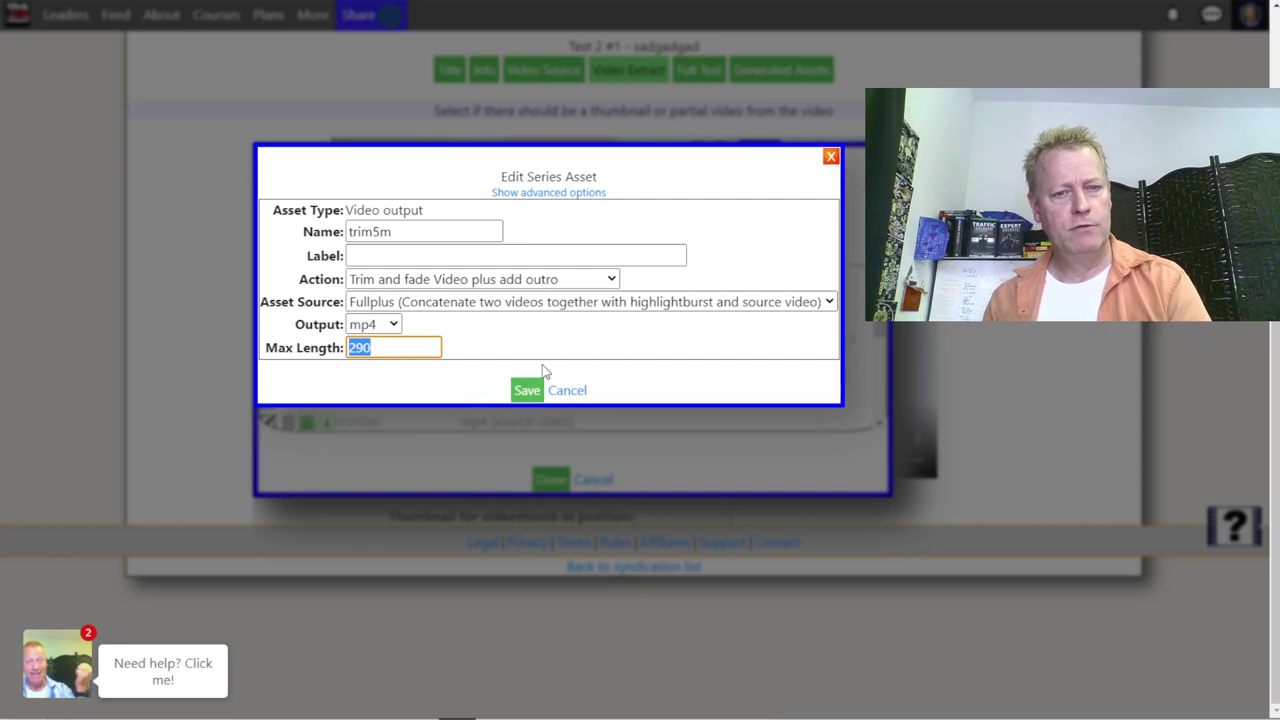
left_click(527, 390)
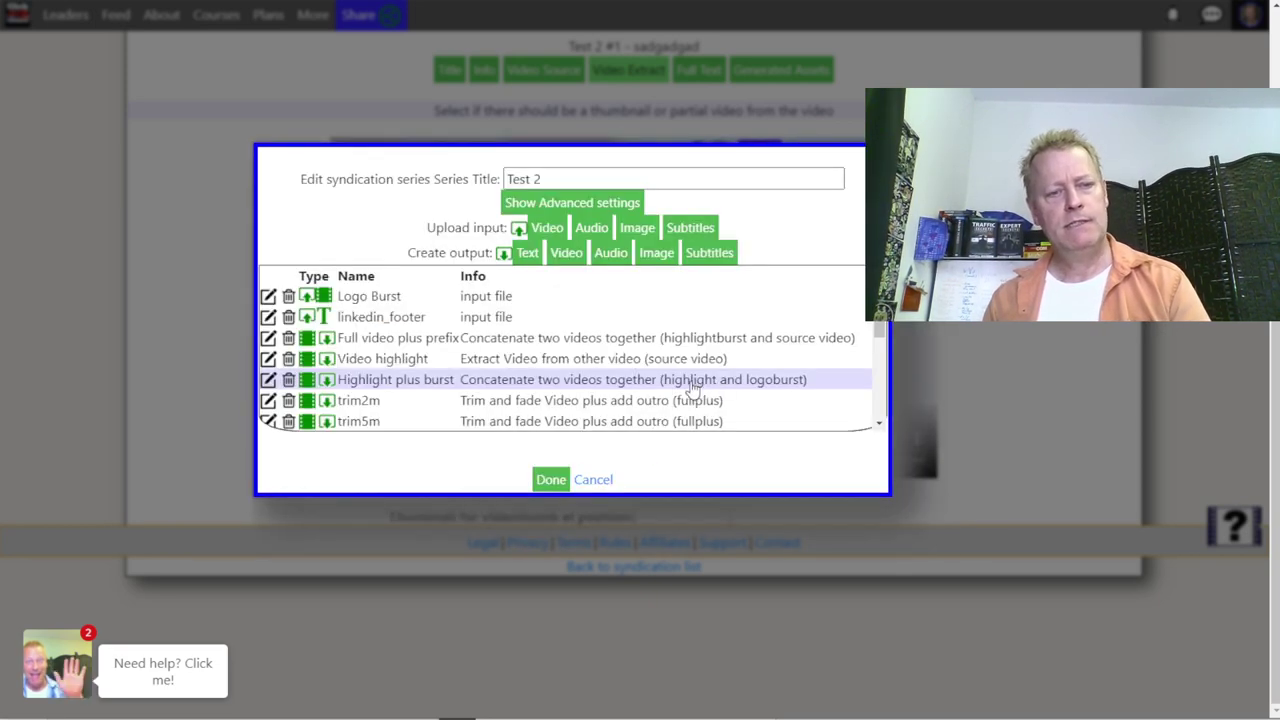
- Change trim2m's max length to 130 and save
left_click(608, 404)
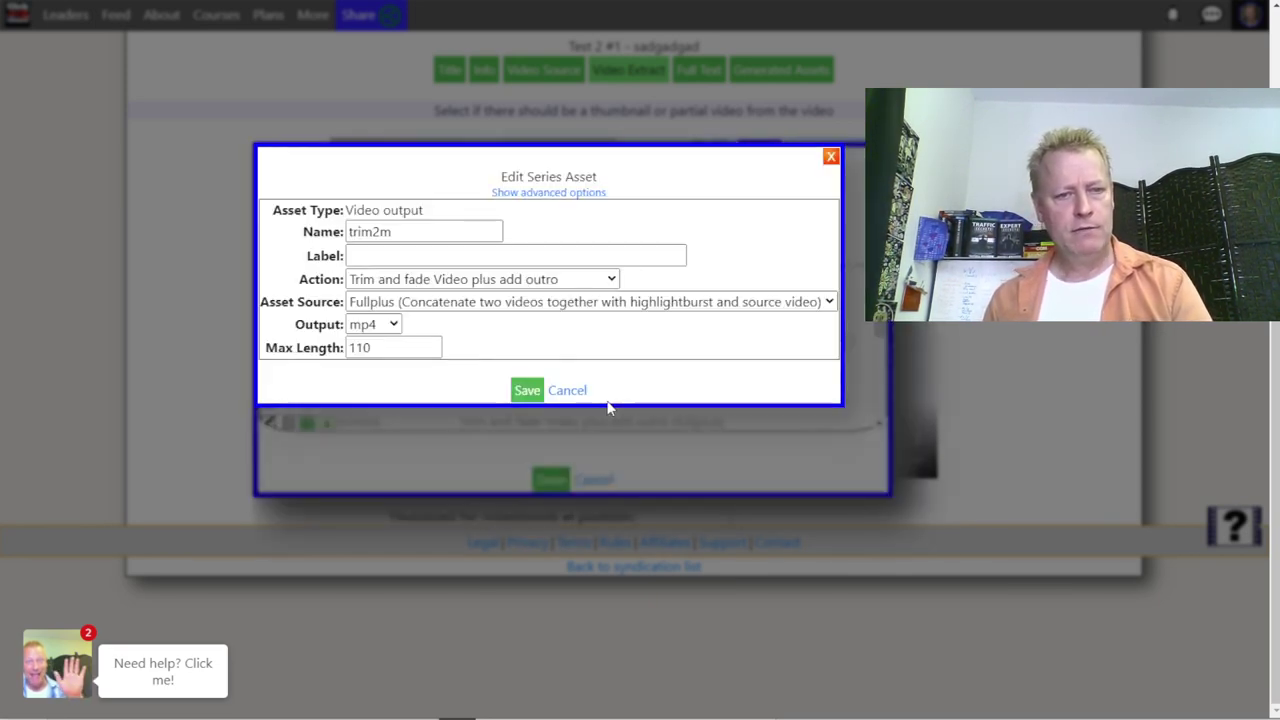
double_click(391, 347)
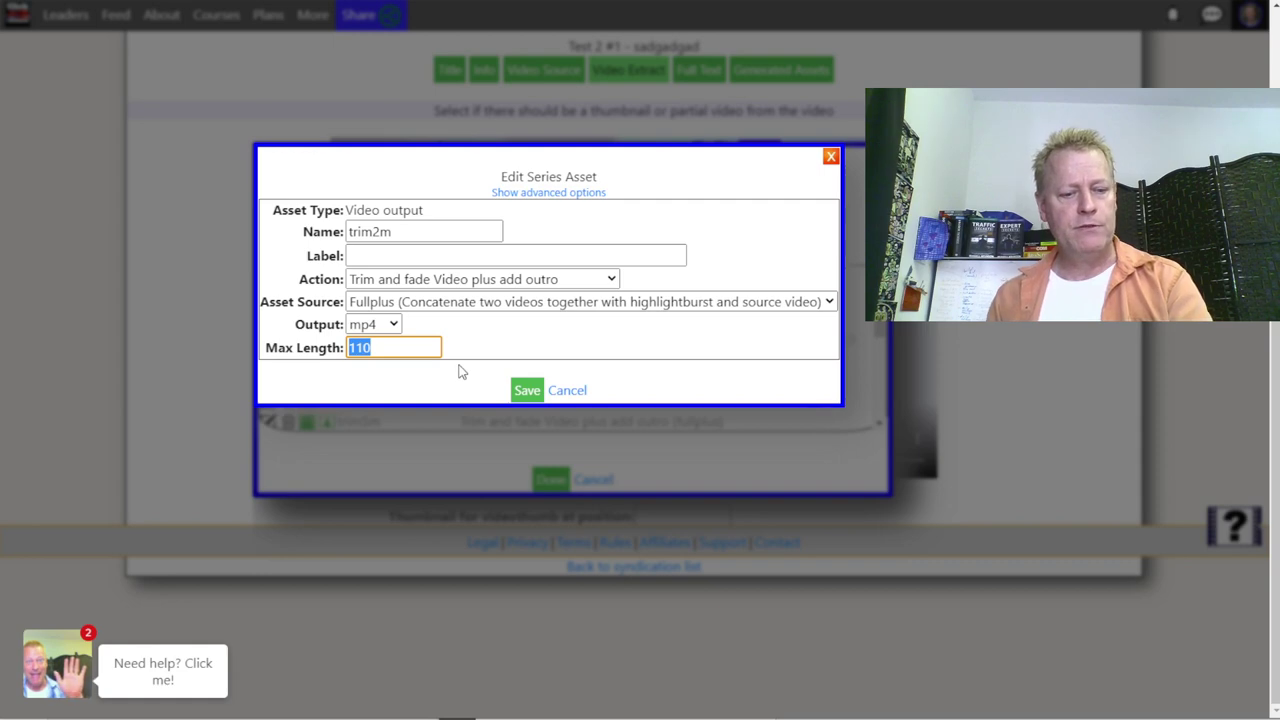
type("13")
left_click(527, 390)
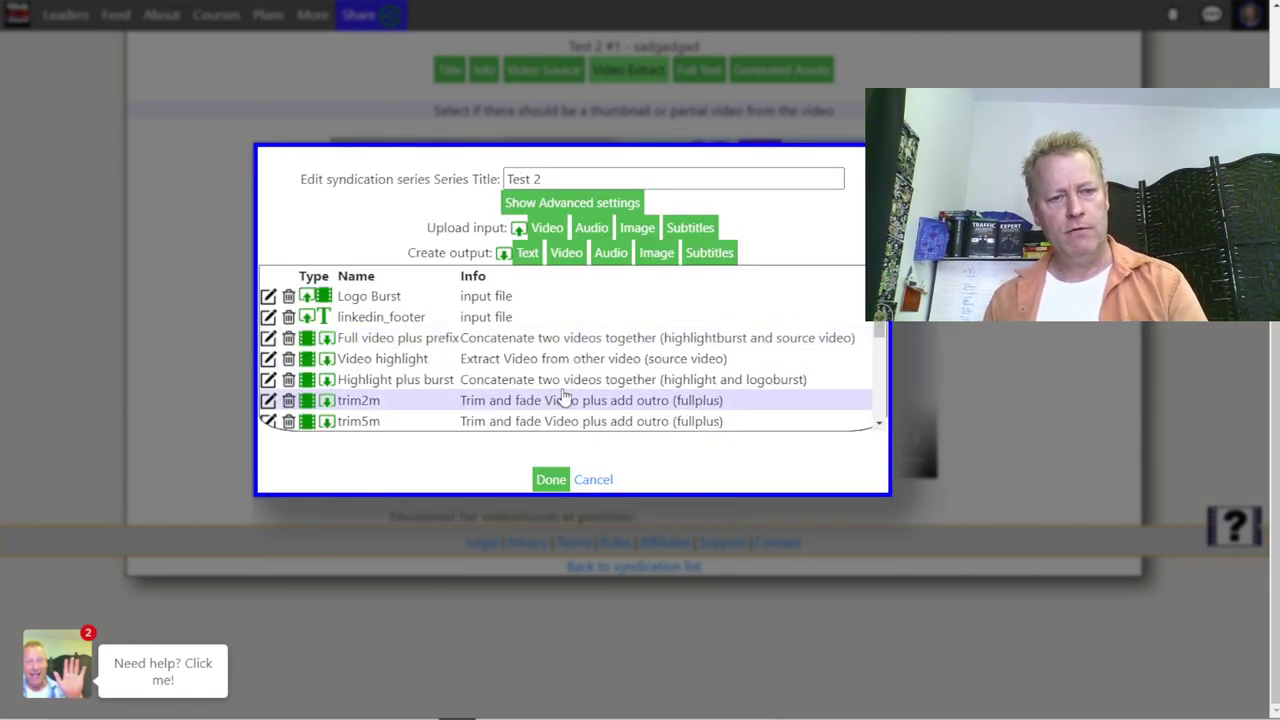
- Finish editing the Test 2 syndication series with Done
scroll(563, 395, "down", 3)
scroll(563, 395, "up", 3)
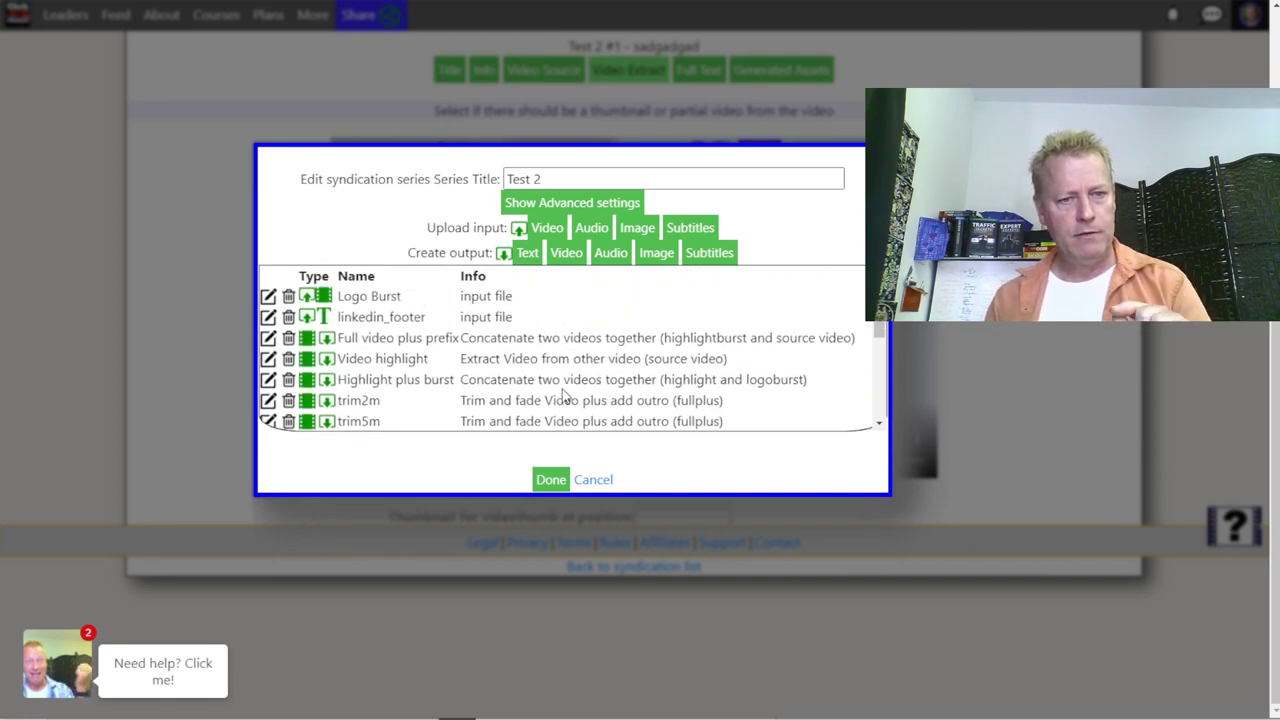
left_click(551, 480)
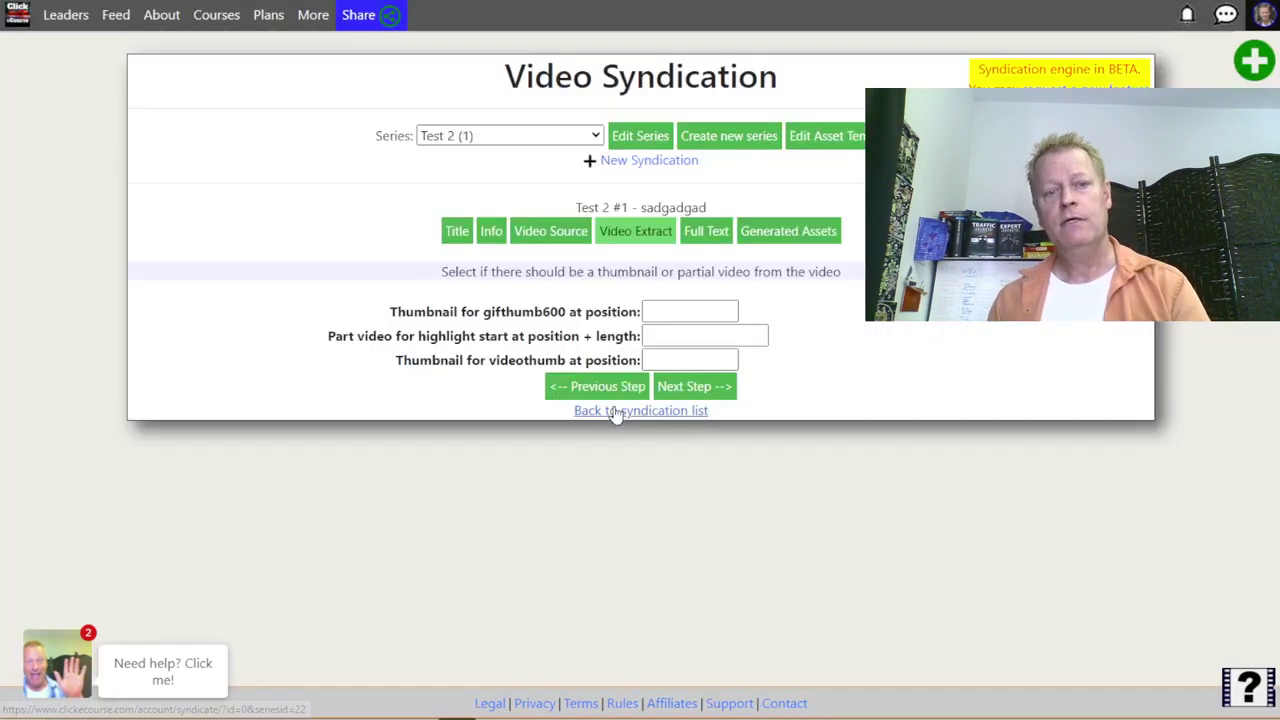
- Scrub the episode video to 7:25 and play it, so the highlight reads 7:25.62+10
scroll(687, 592, "down", 2)
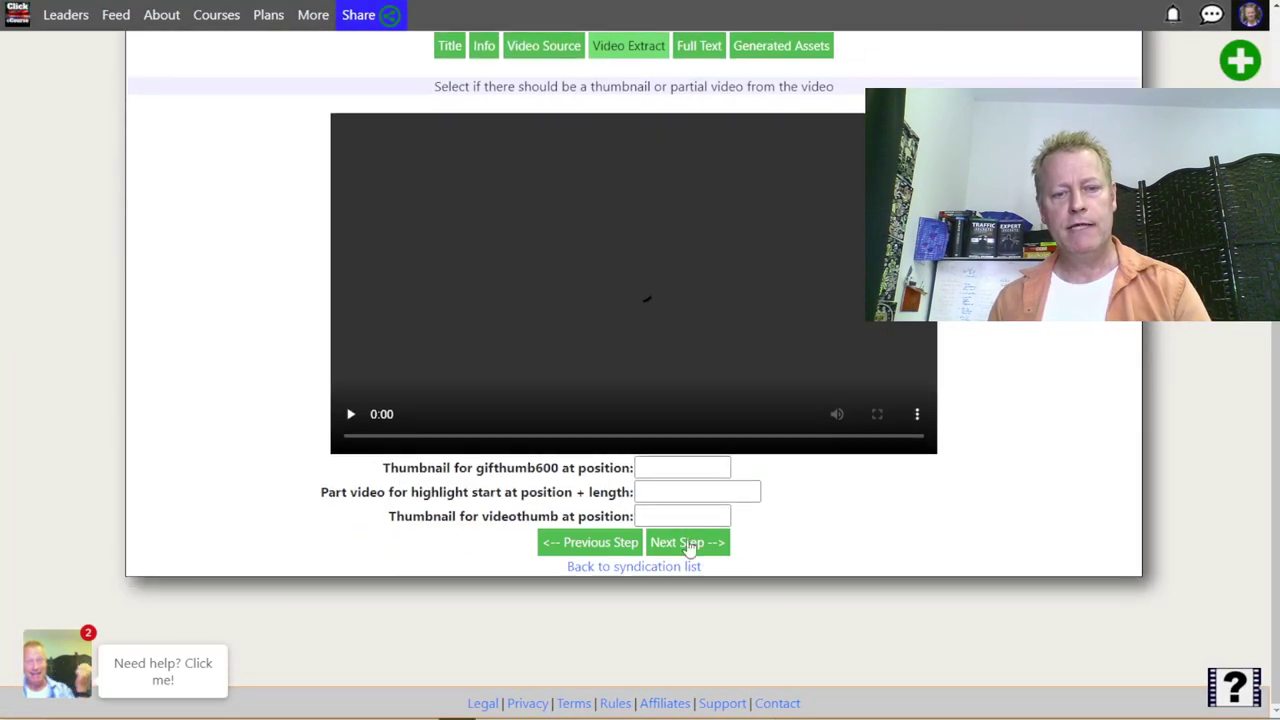
left_click(657, 492)
type("0:00+10")
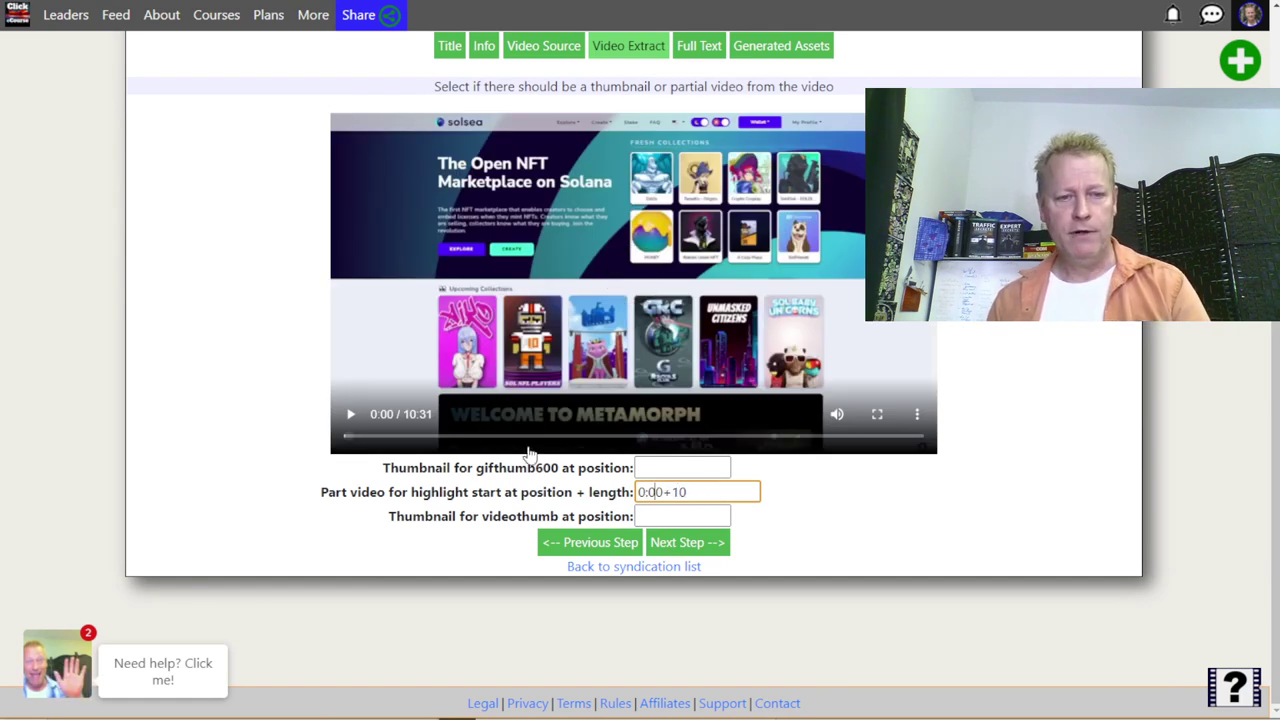
left_click_drag(348, 437, 405, 440)
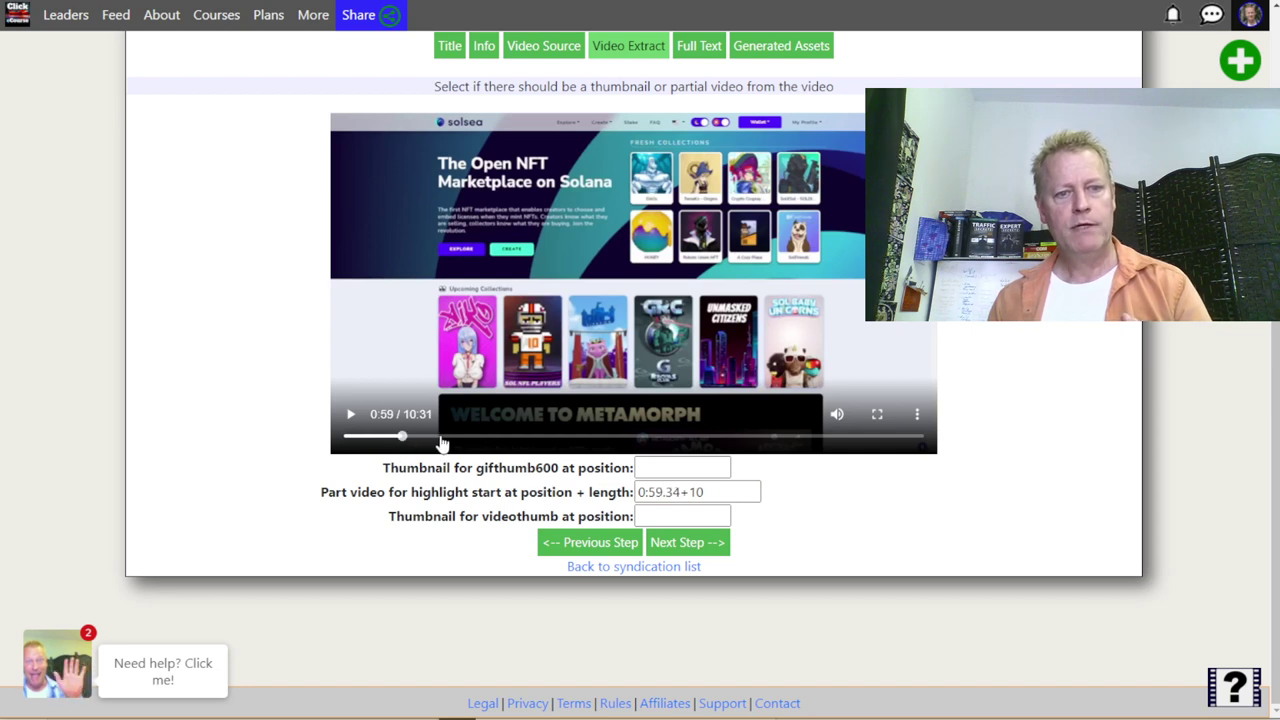
left_click(441, 438)
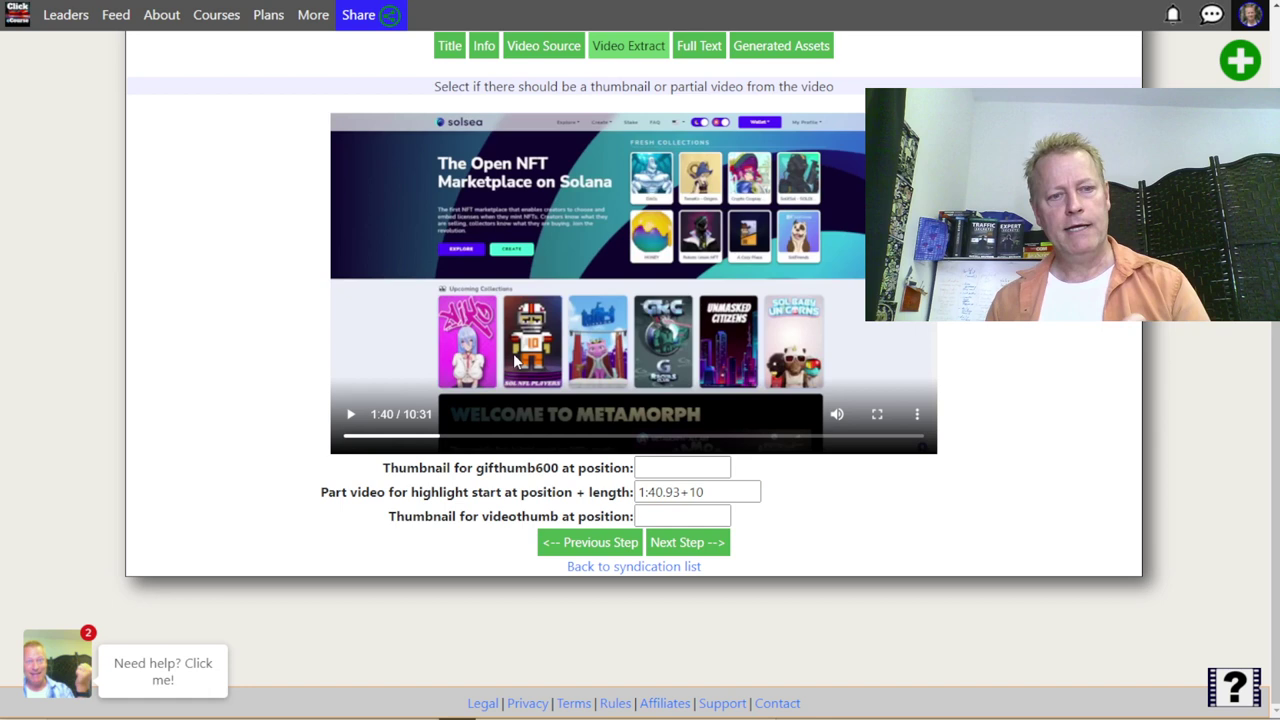
left_click(462, 440)
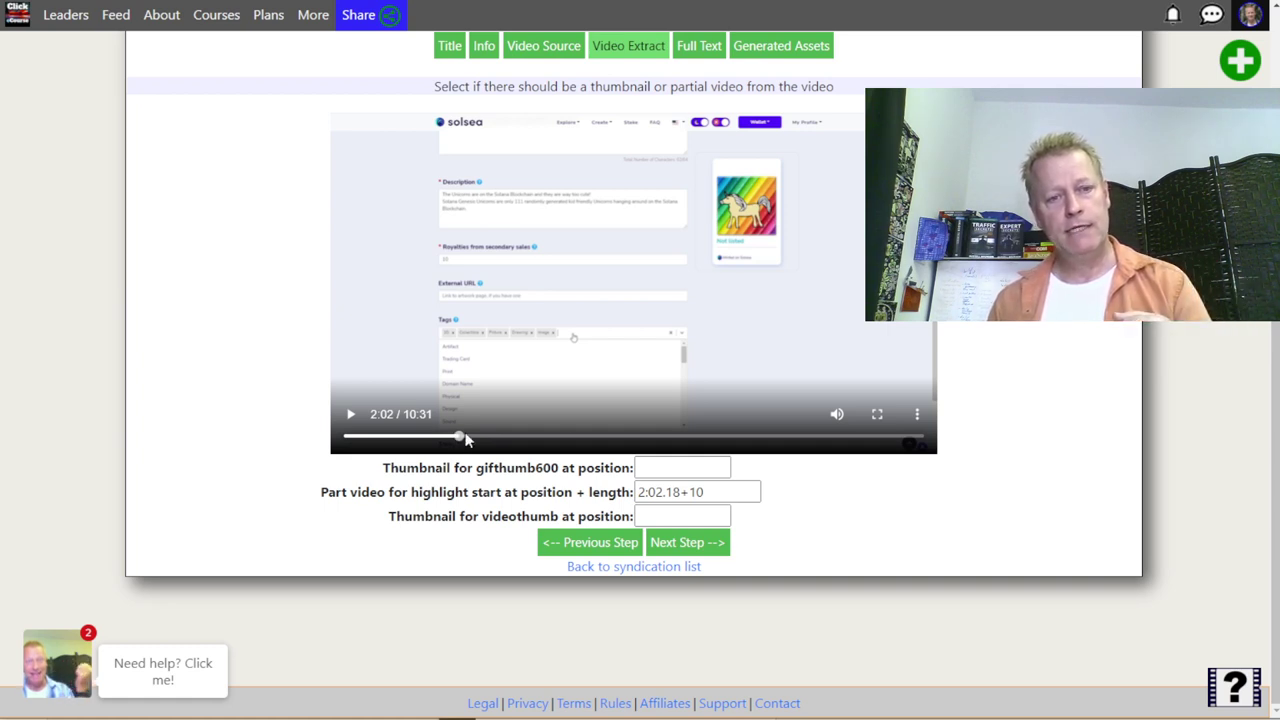
left_click_drag(457, 441, 734, 451)
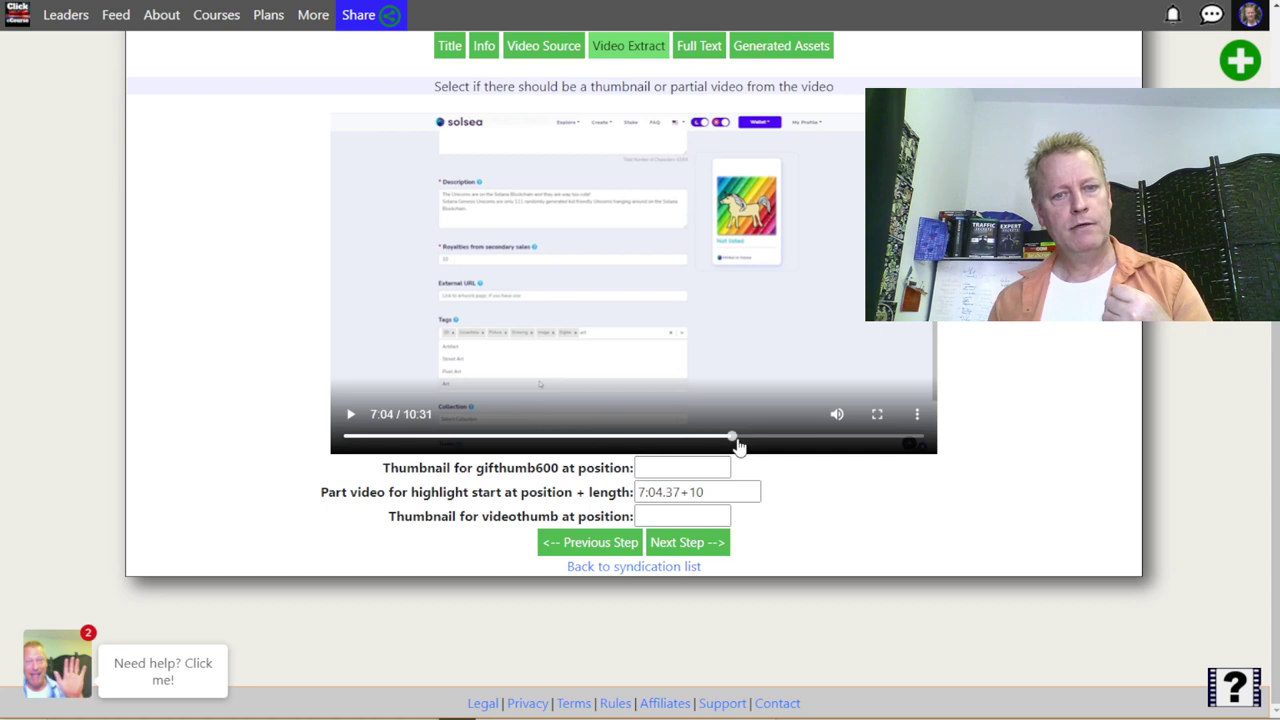
left_click_drag(734, 441, 762, 443)
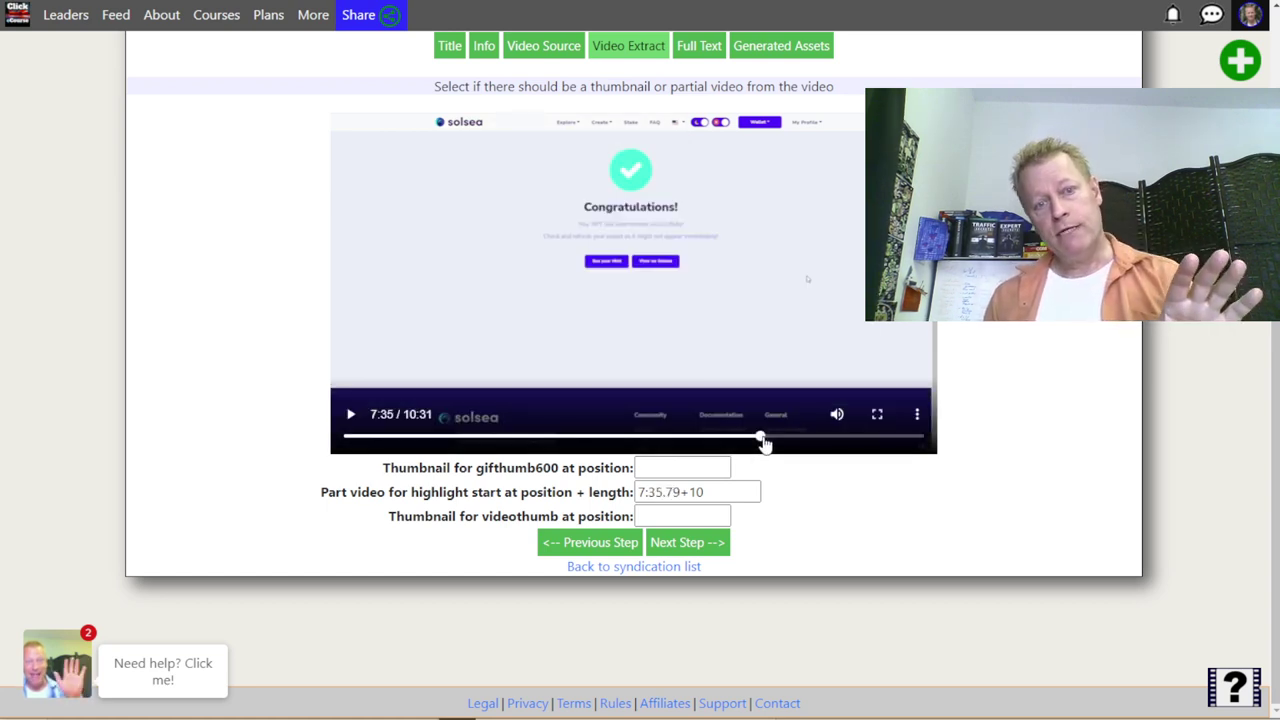
left_click_drag(763, 442, 753, 443)
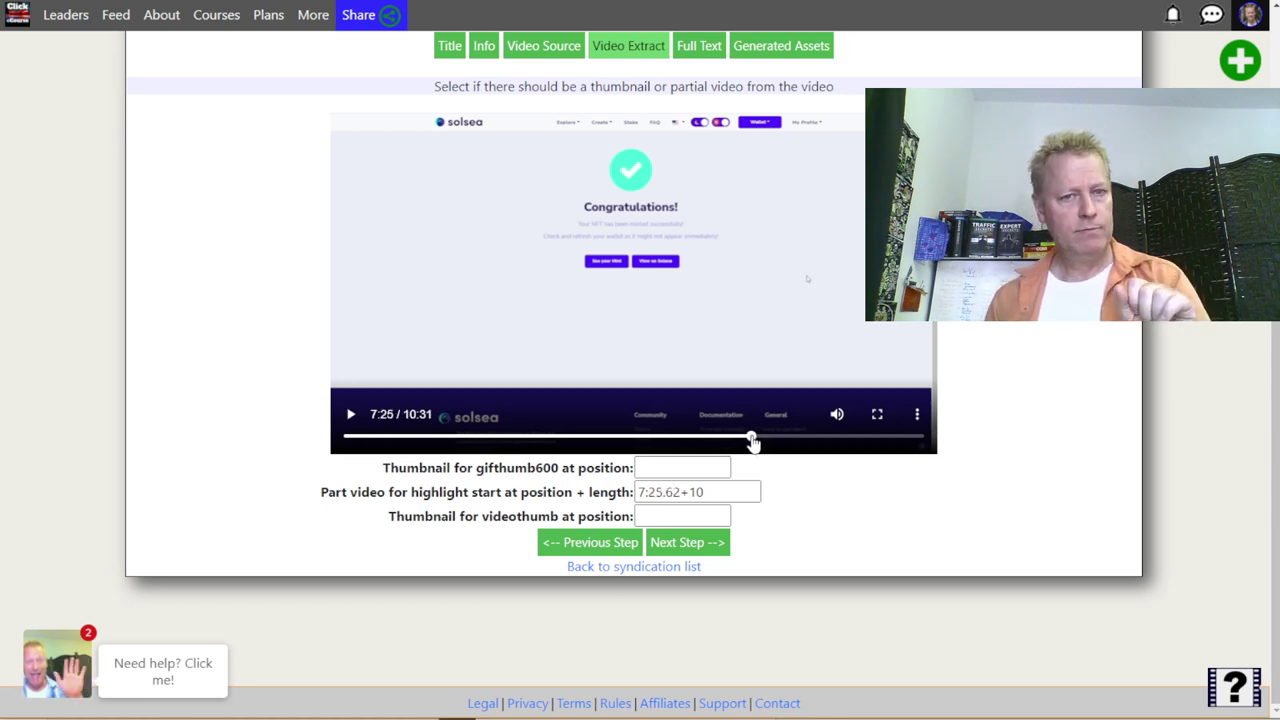
left_click(735, 268)
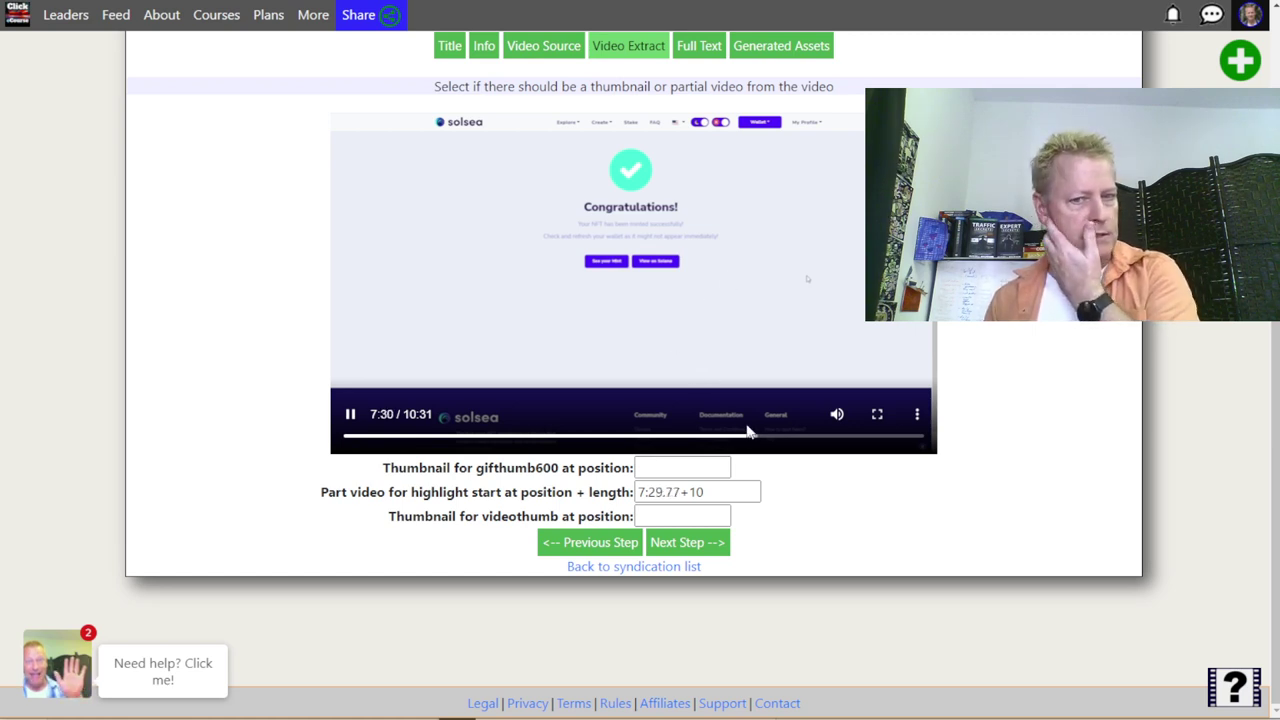
- Rewind the video so the highlight reads 6:26.29+10, then switch to the NFT folder window
left_click_drag(745, 442, 731, 442)
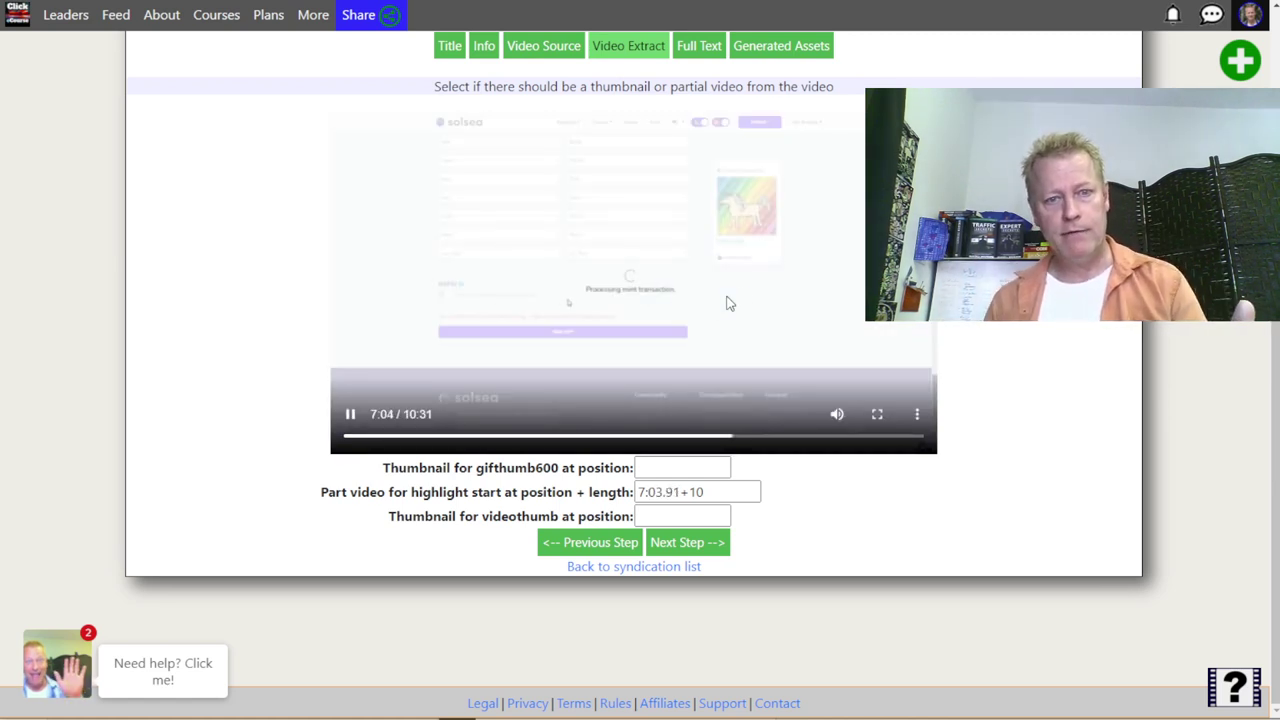
left_click_drag(722, 445, 697, 449)
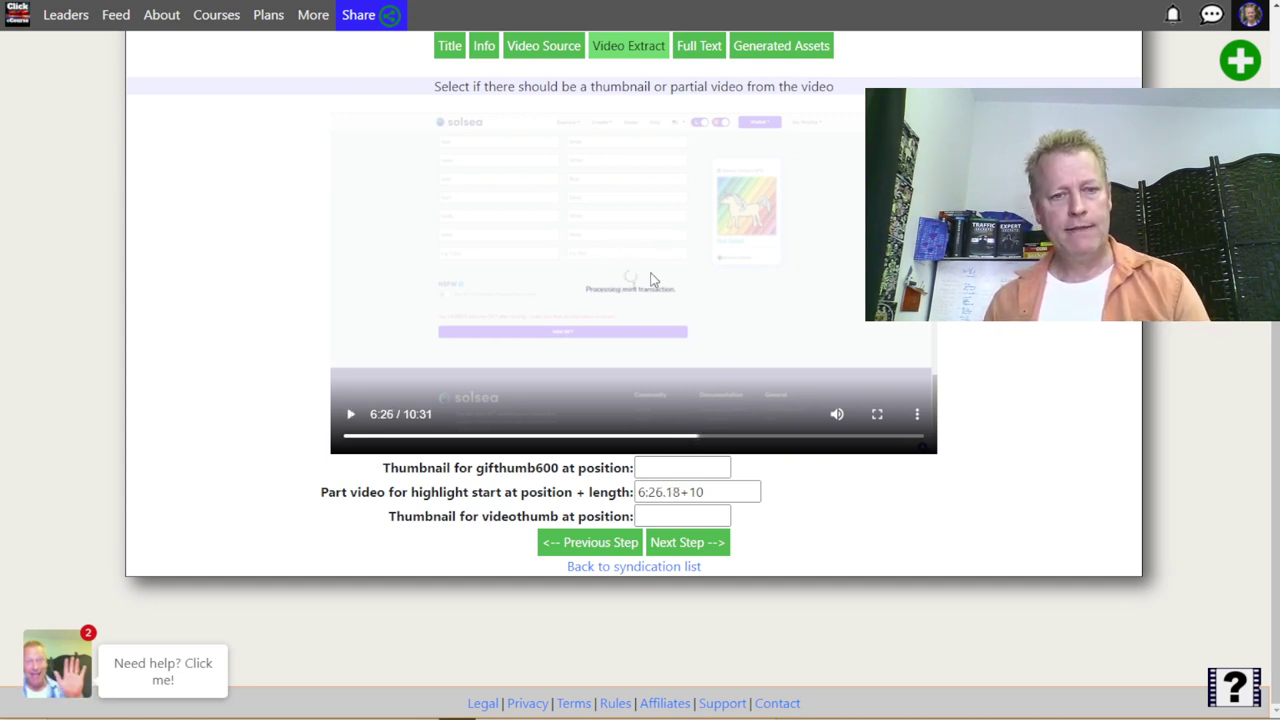
mouse_move(424, 717)
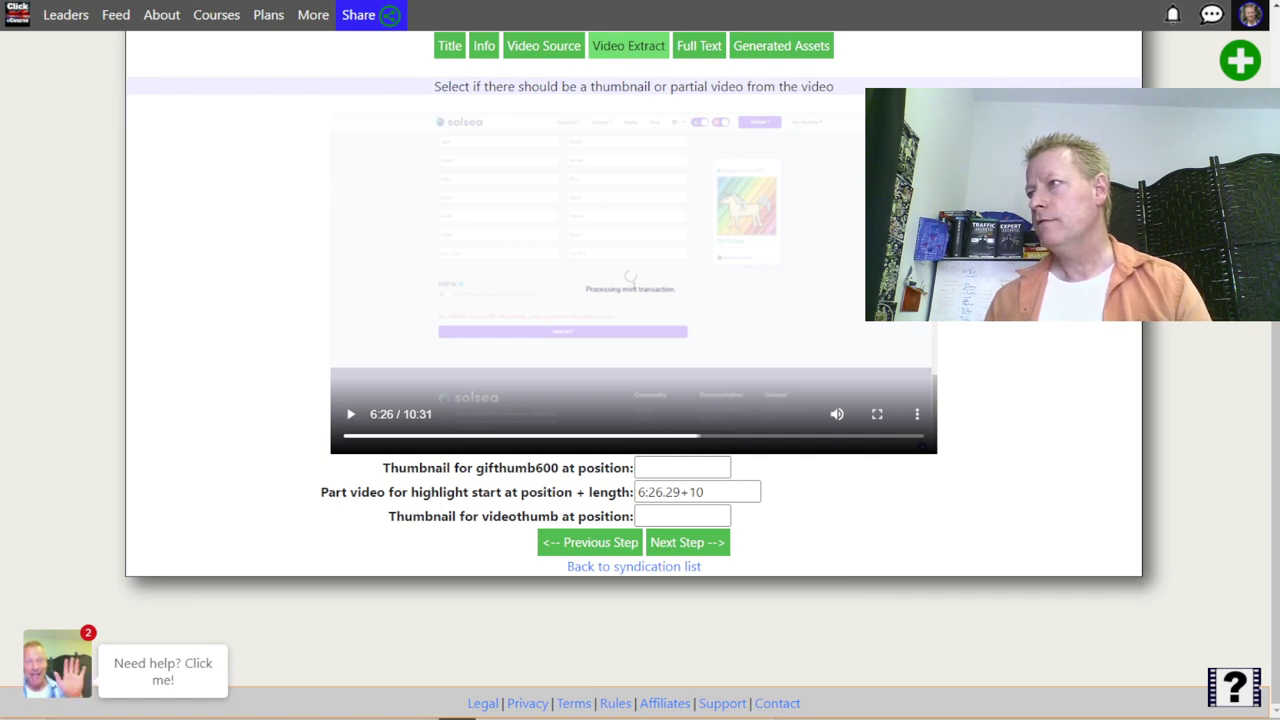
key("alt+Tab")
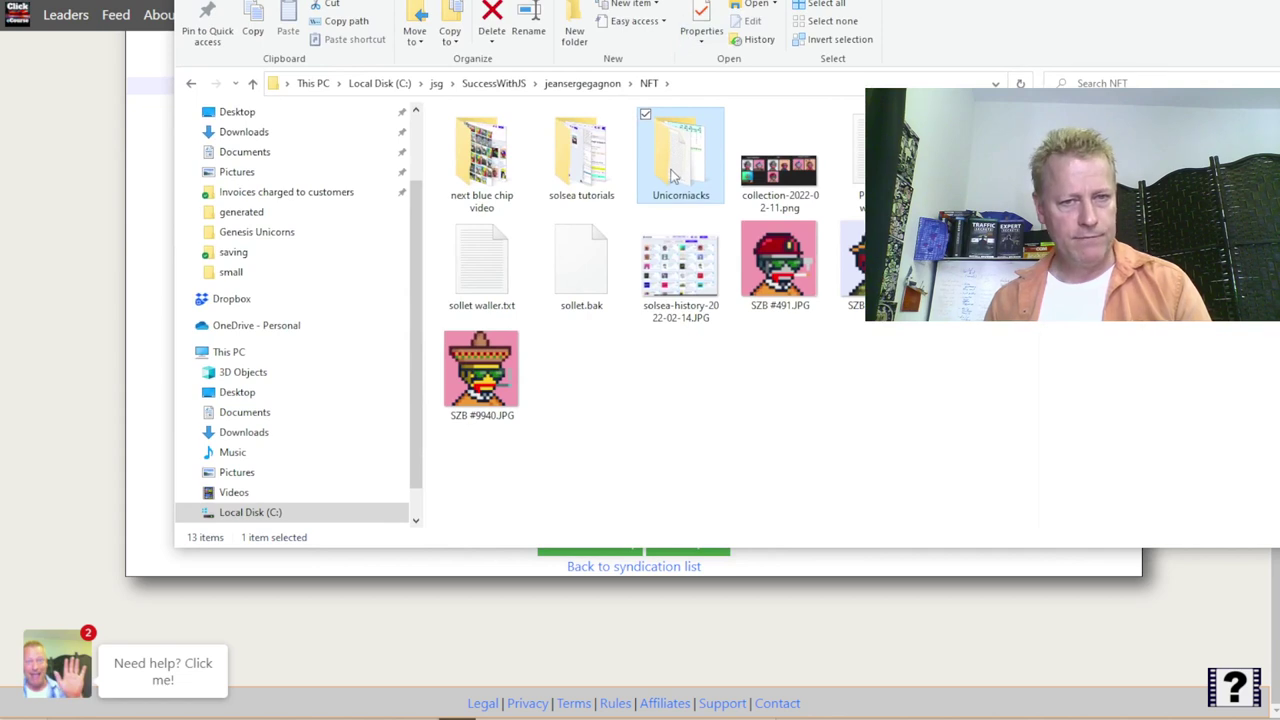
- Play 'How to Mint 10 SOL NFTs on Solsea in about 30 minutes' from solsea tutorials
double_click(584, 170)
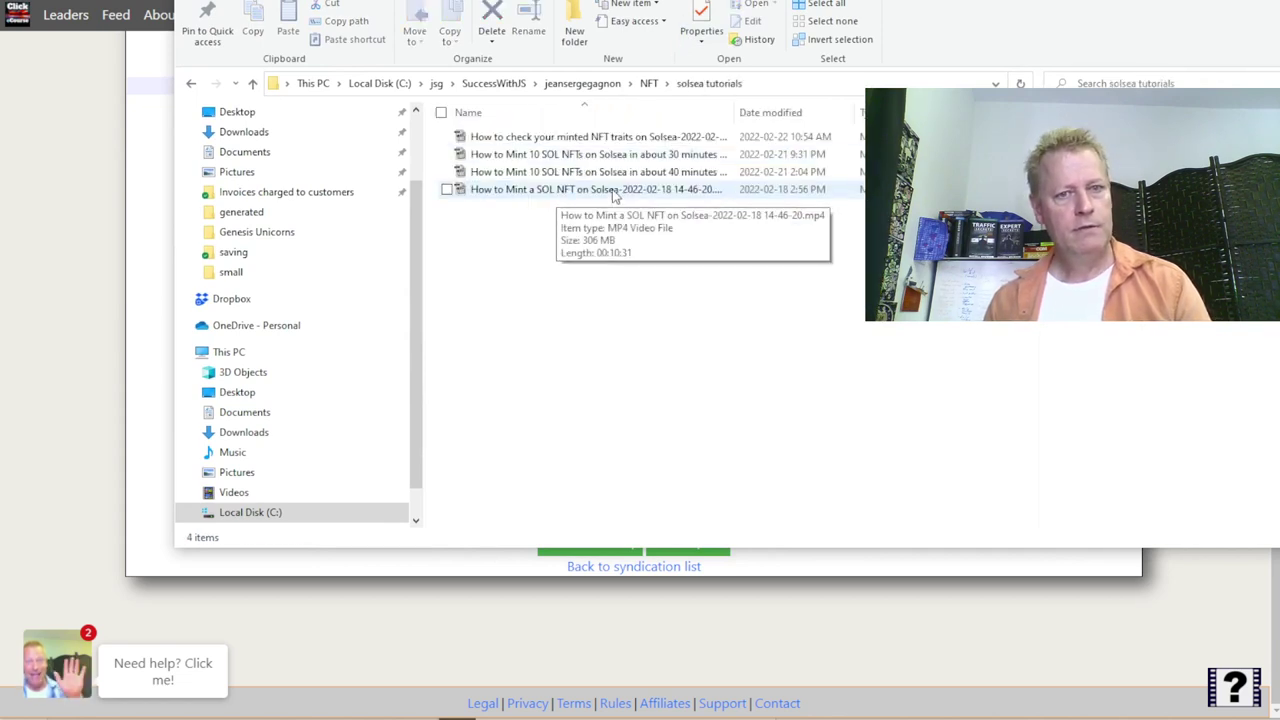
left_click(648, 156)
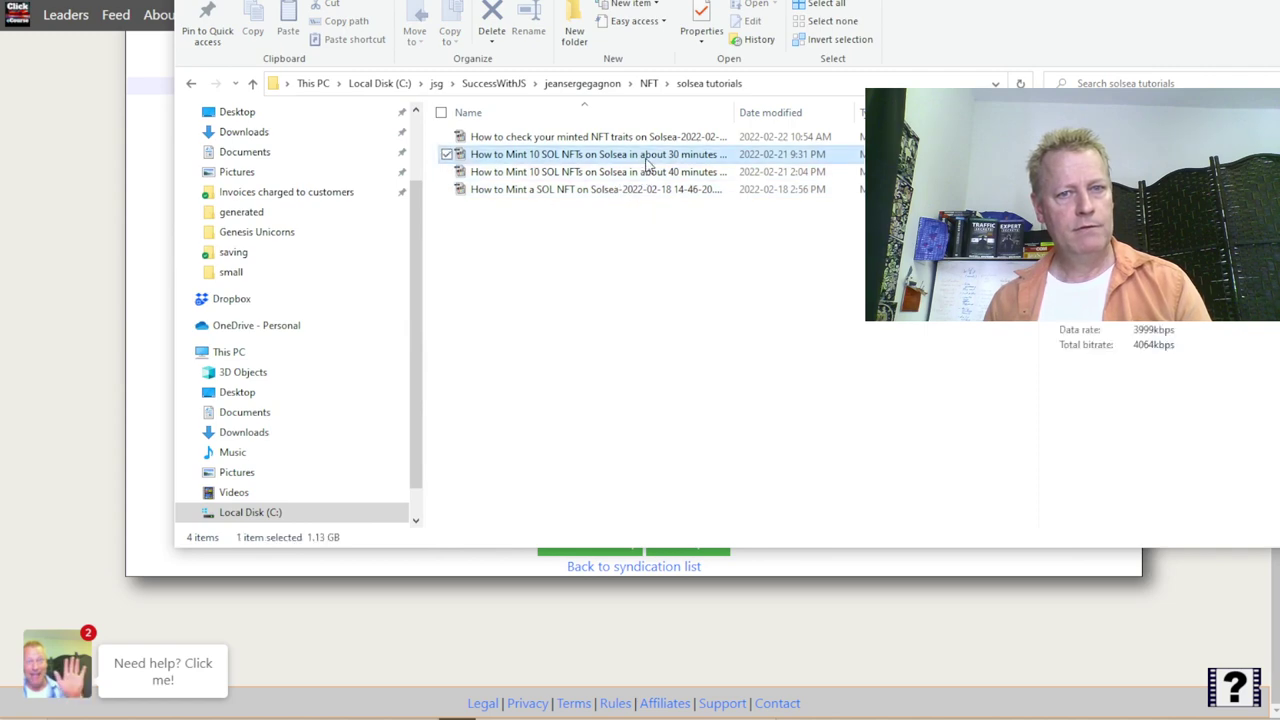
key("alt+Tab")
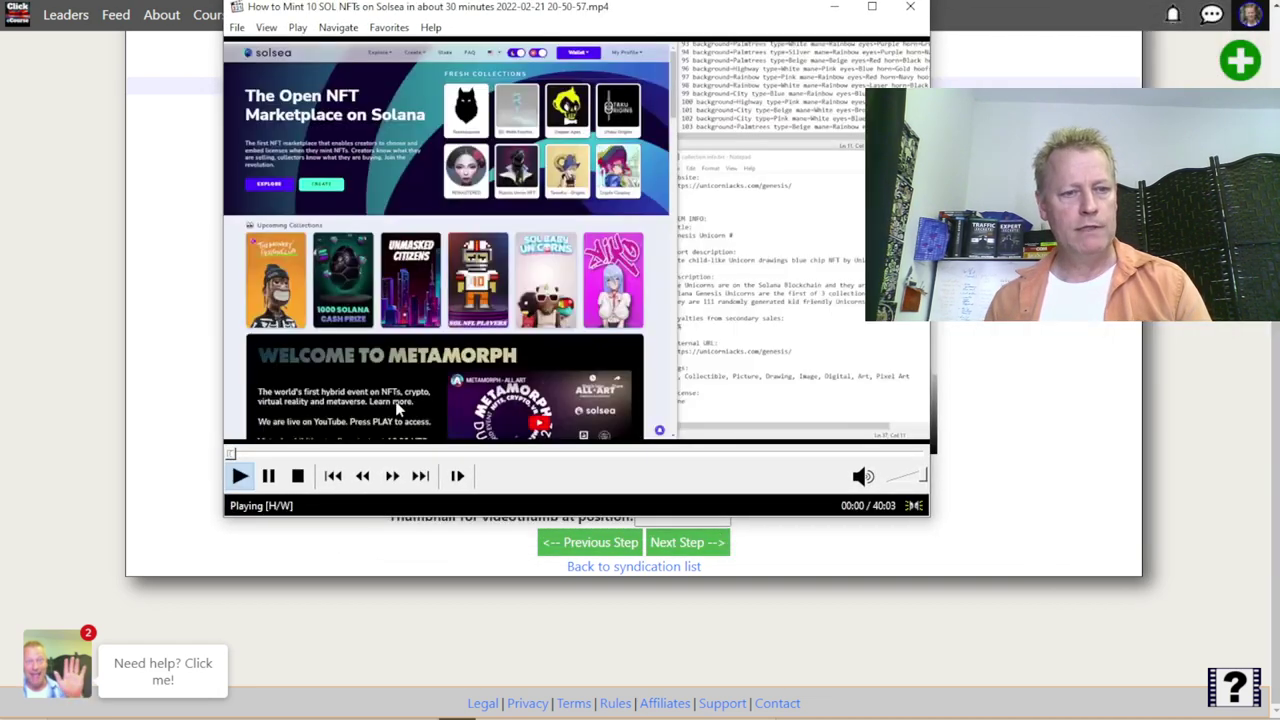
- Pause the Solsea tutorial at 37:49 on the Genesis Unicorn NFTs and reposition the player
left_click(284, 454)
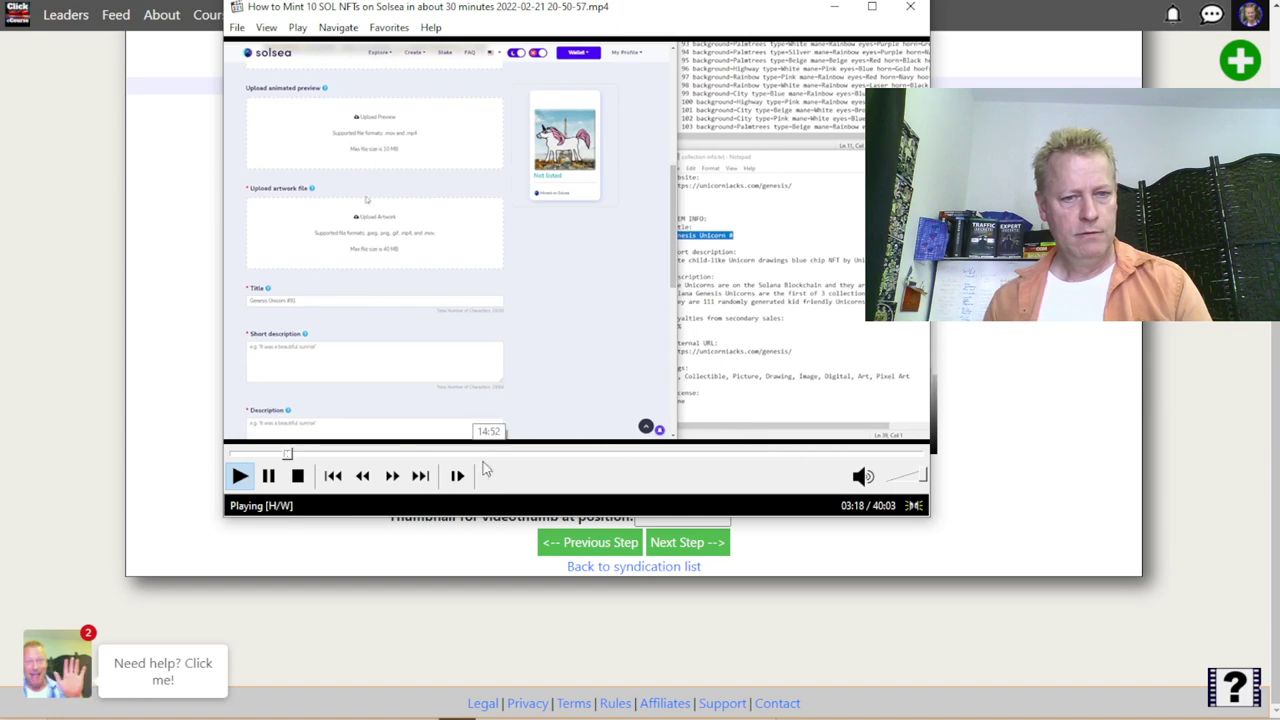
left_click_drag(289, 458, 884, 455)
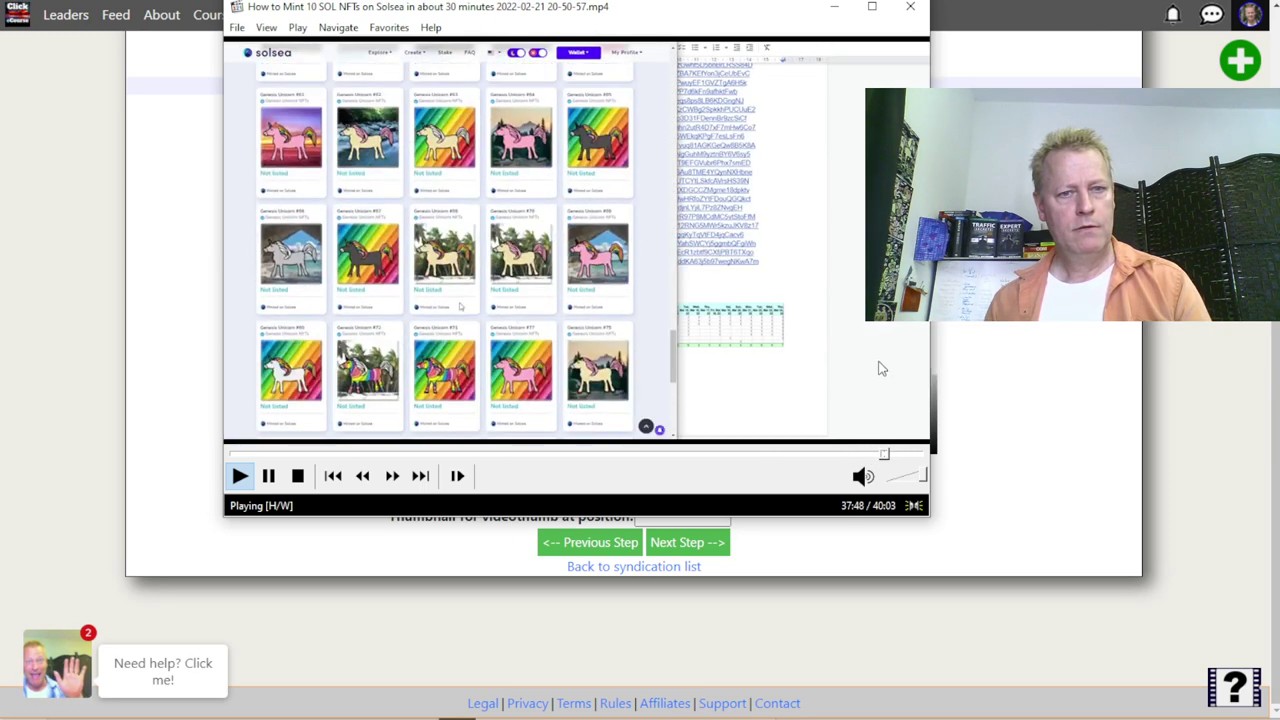
left_click(879, 368)
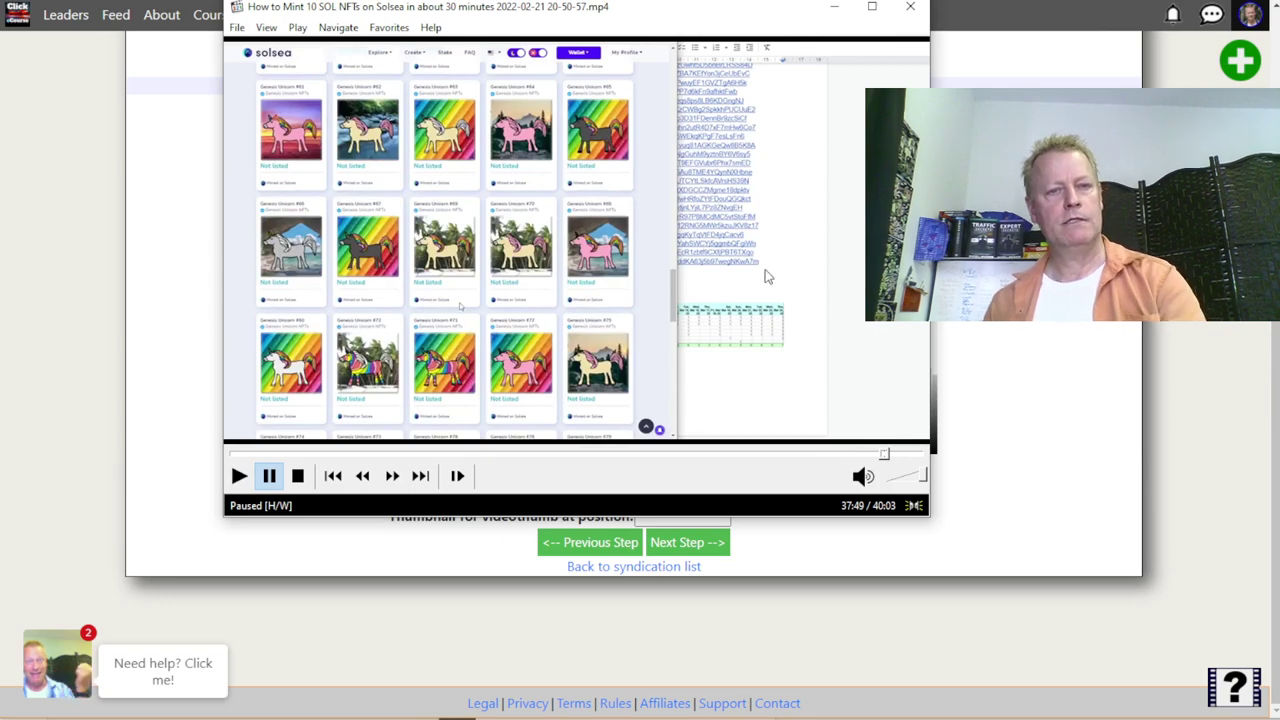
left_click_drag(590, 15, 563, 0)
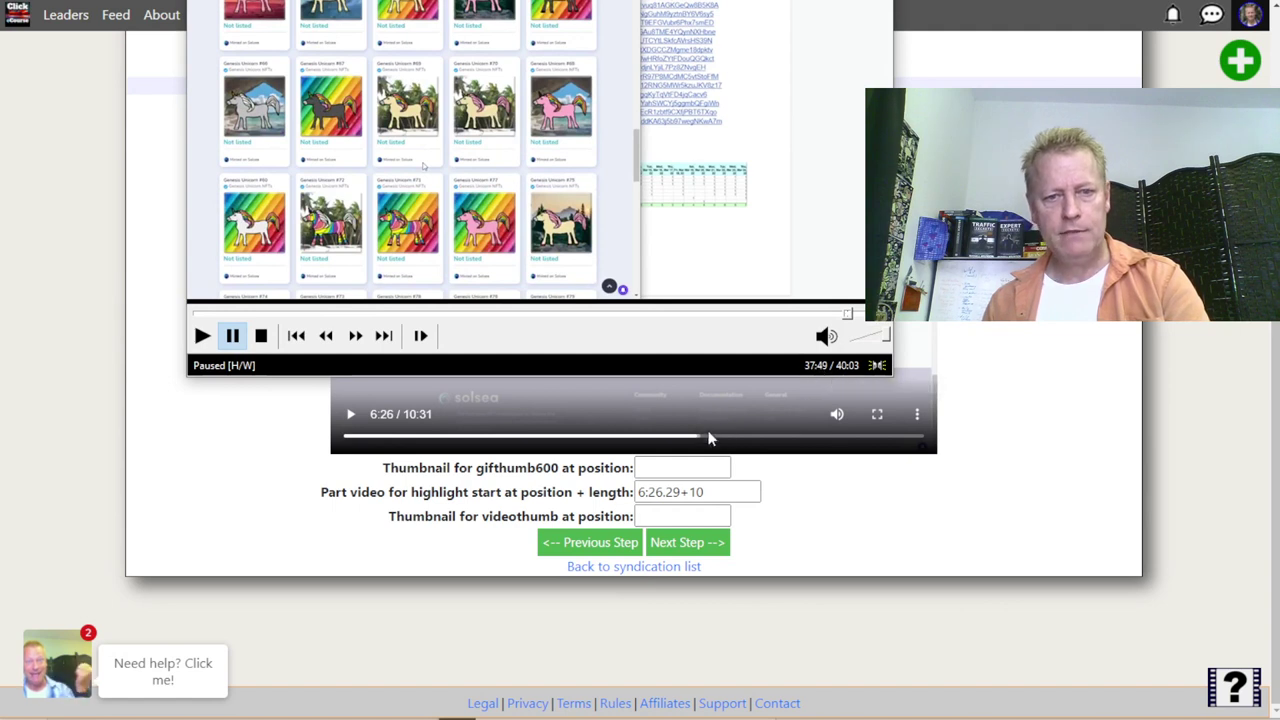
- Set the highlight, gifthumb600 and videothumb positions to 37:49+10, then return to Media Player Classic
left_click(679, 492)
left_click_drag(679, 492, 620, 510)
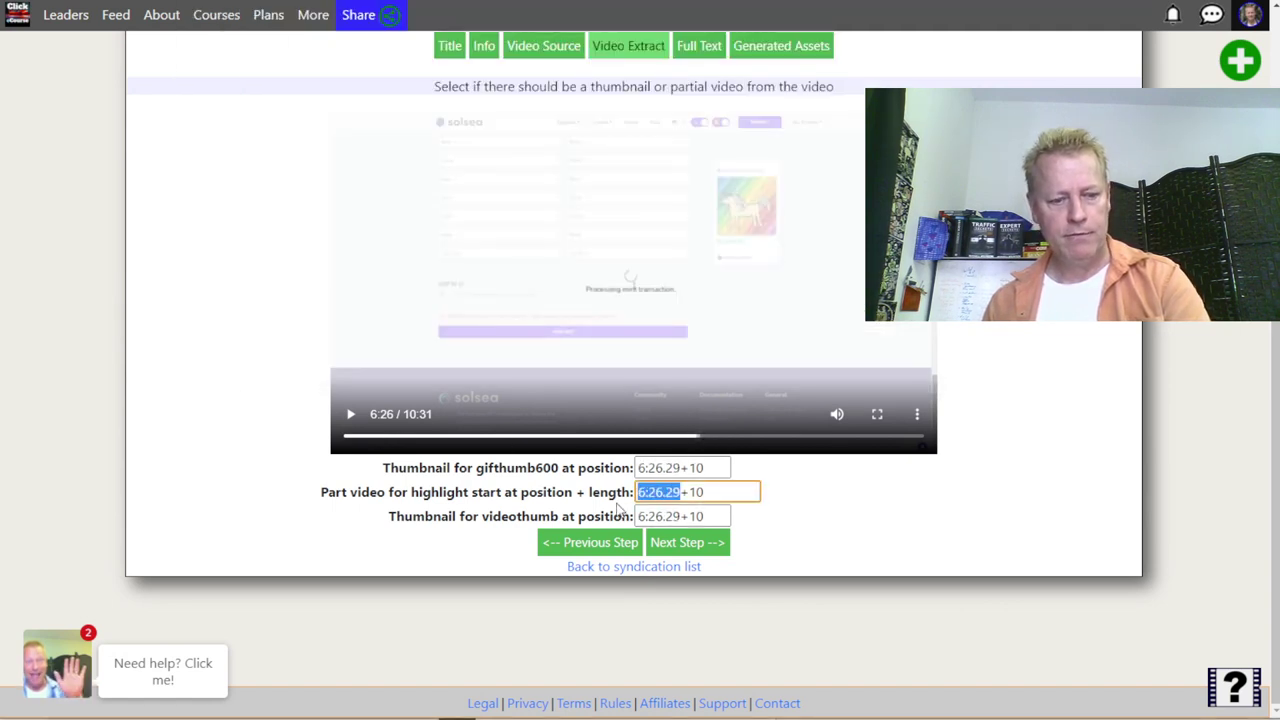
type("31.56")
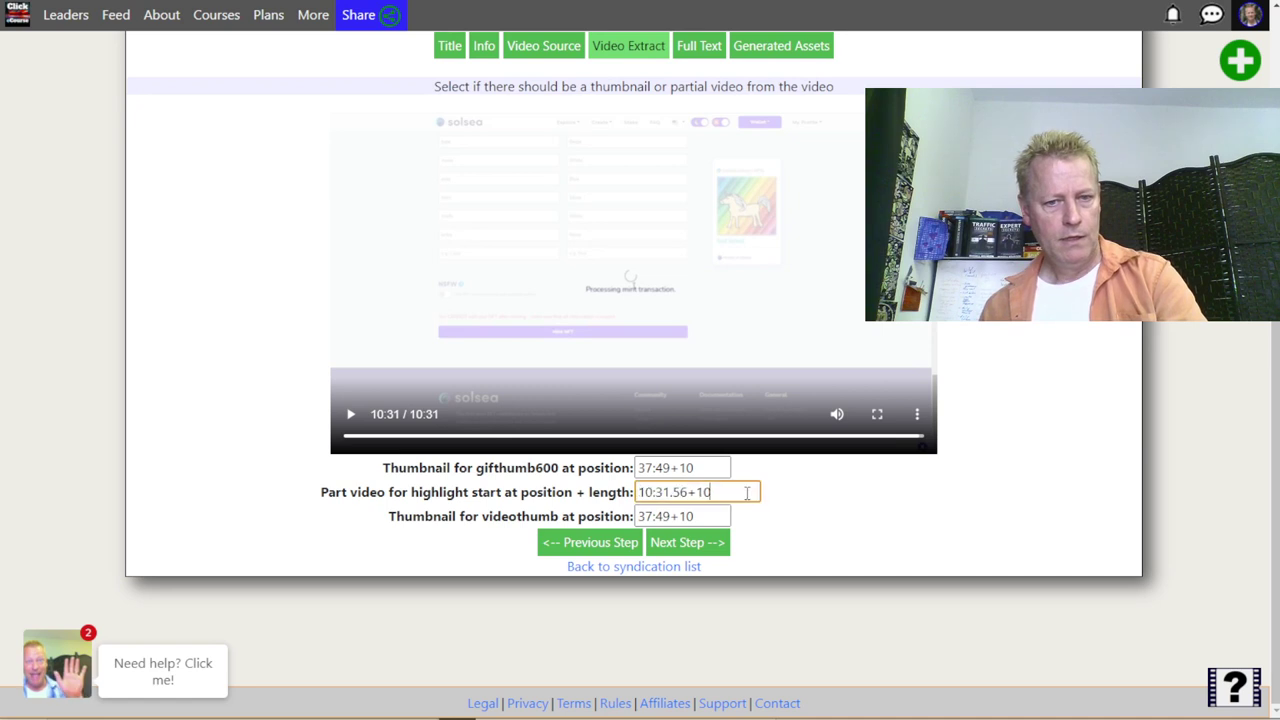
left_click(746, 492)
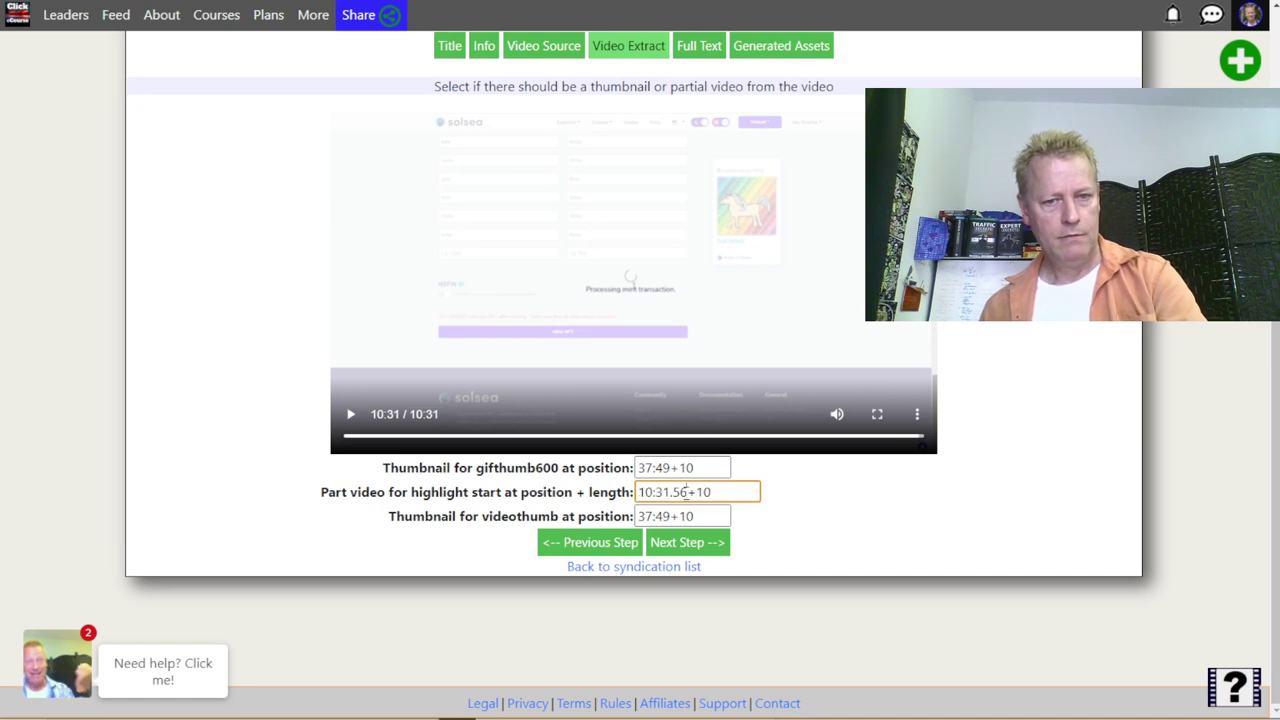
left_click_drag(686, 492, 614, 497)
type("37")
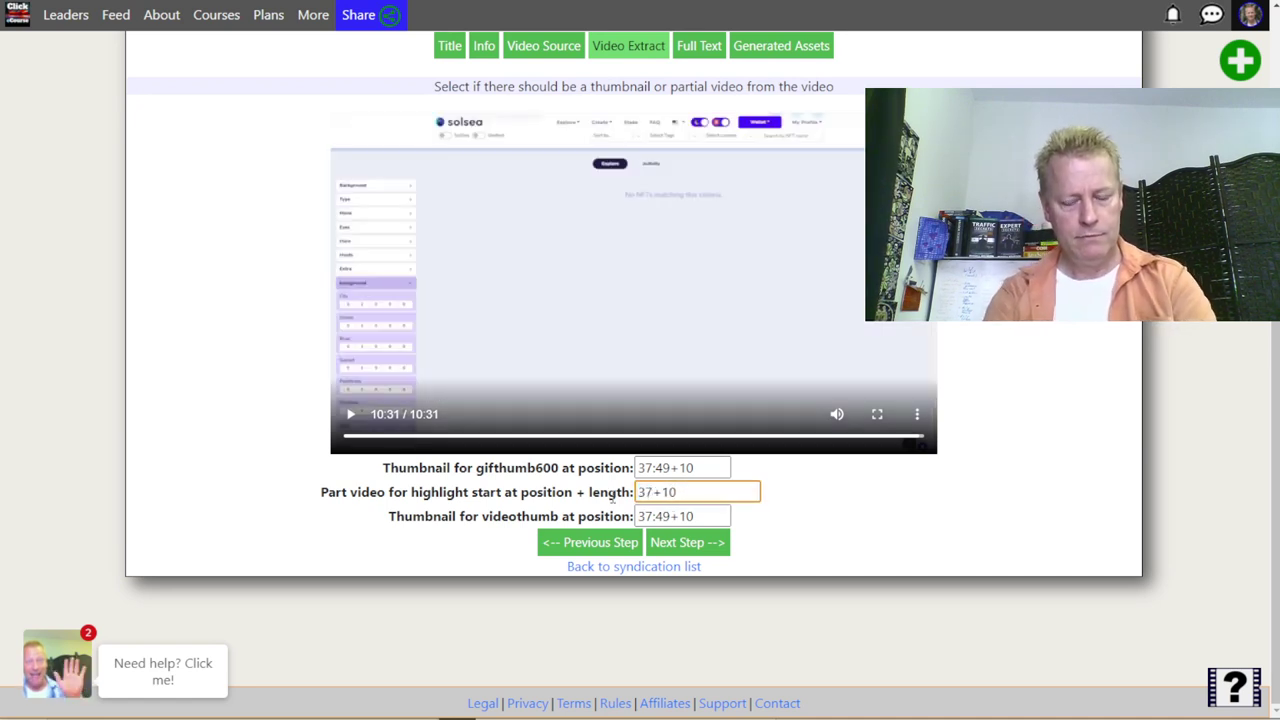
type(":49")
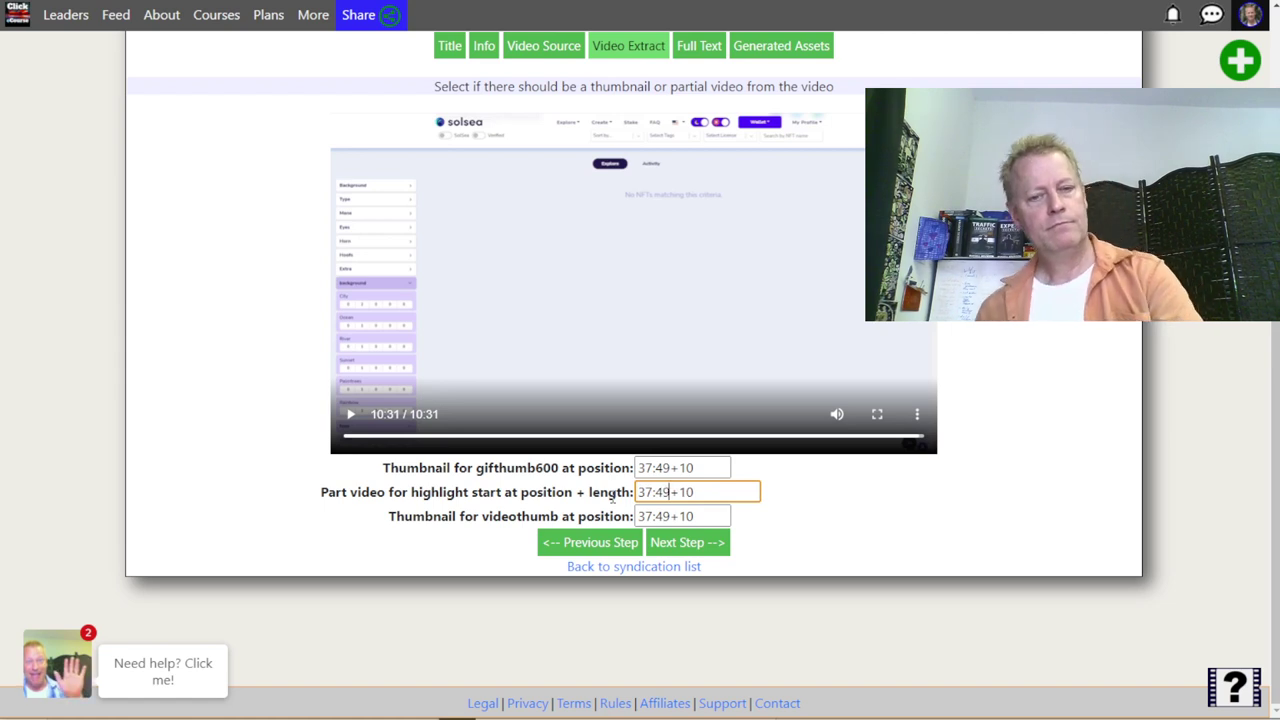
left_click(707, 488)
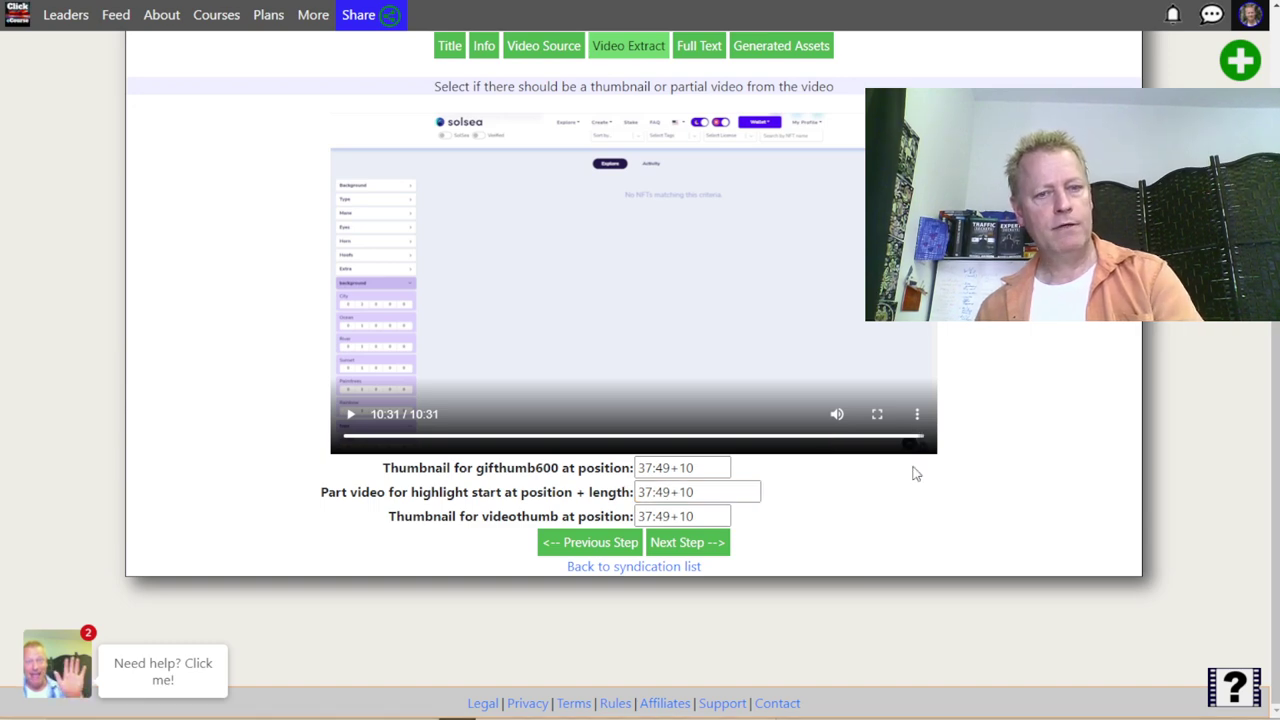
key("alt+Tab")
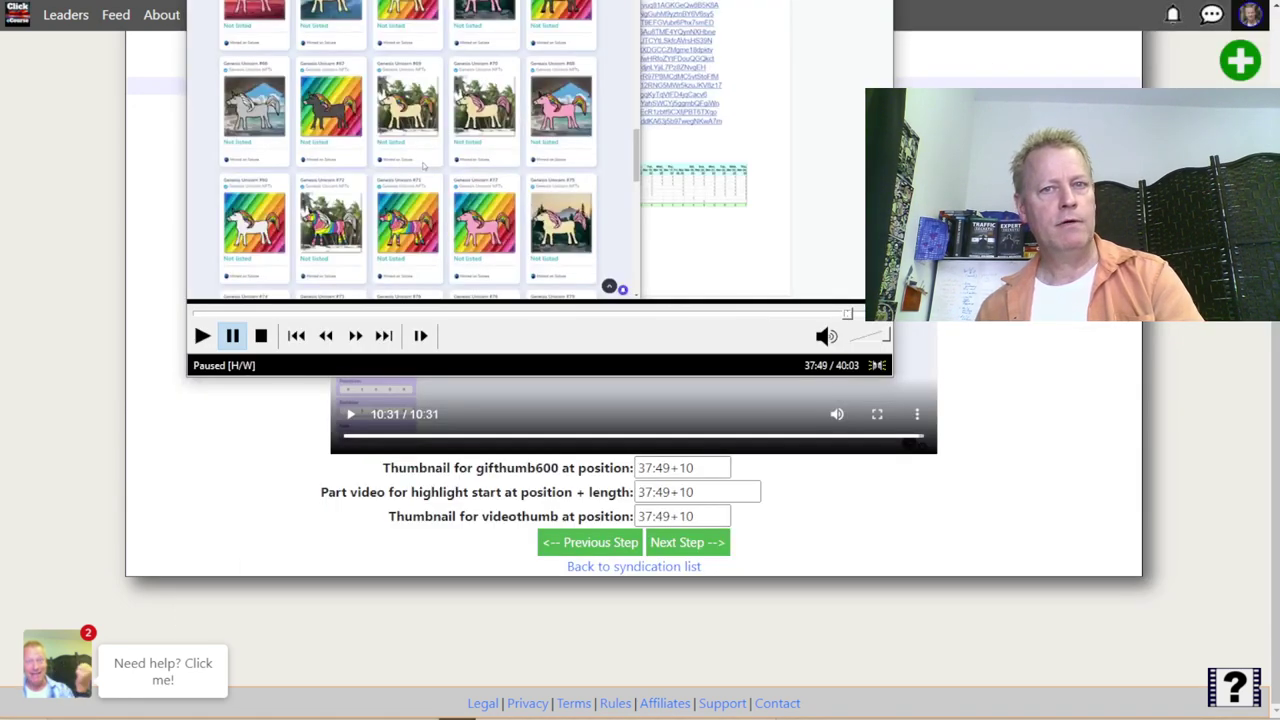
- Skip ahead in the recording and toggle playback around the unicorn gallery
key("alt+Tab")
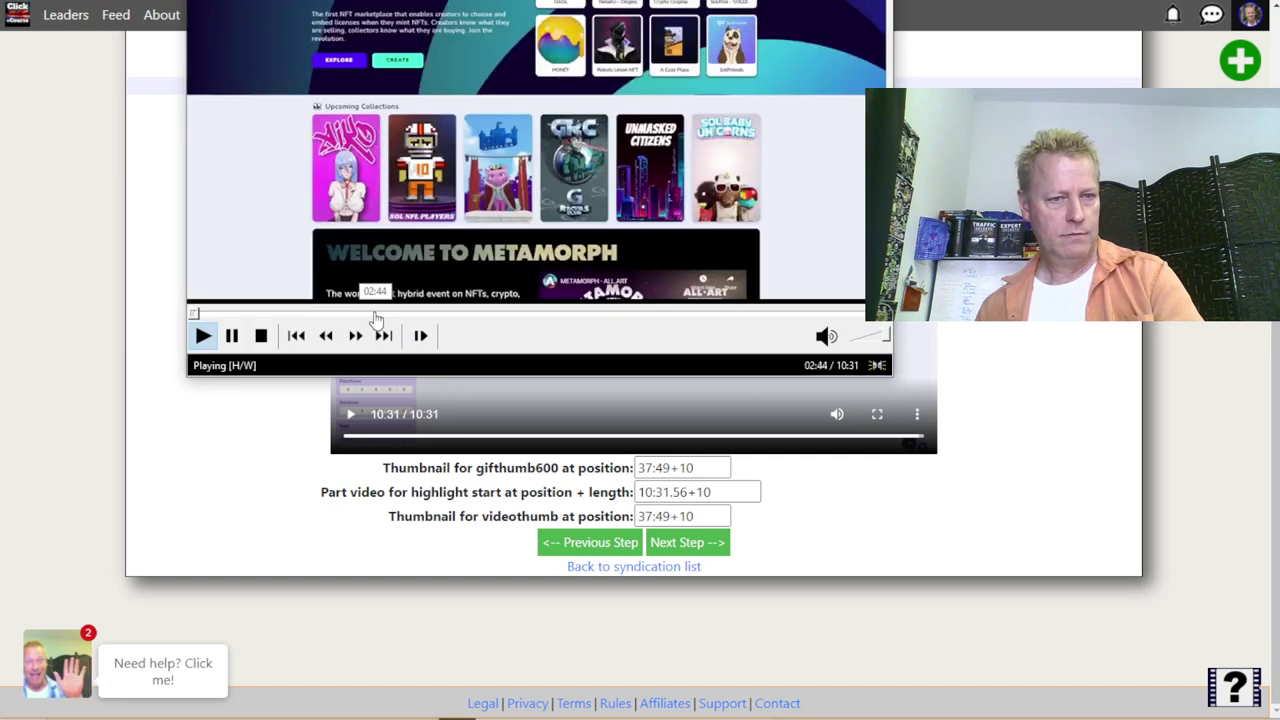
left_click_drag(400, 316, 767, 305)
key("space")
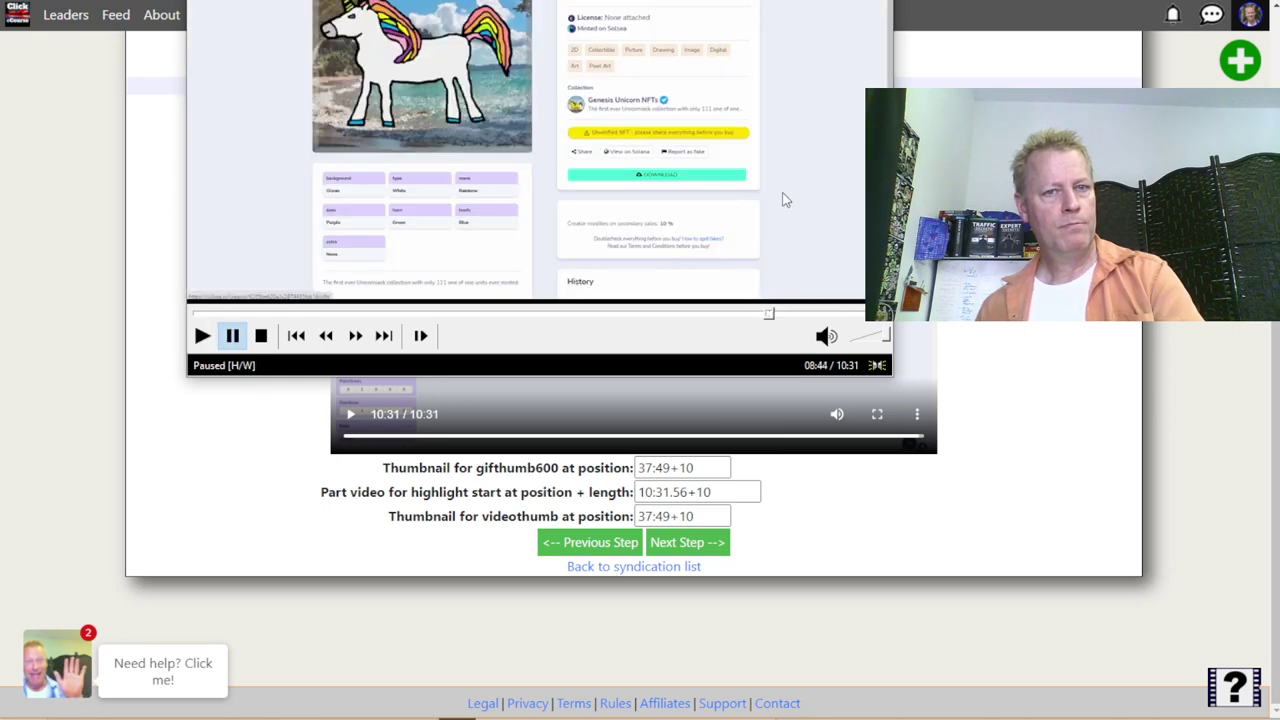
key("space")
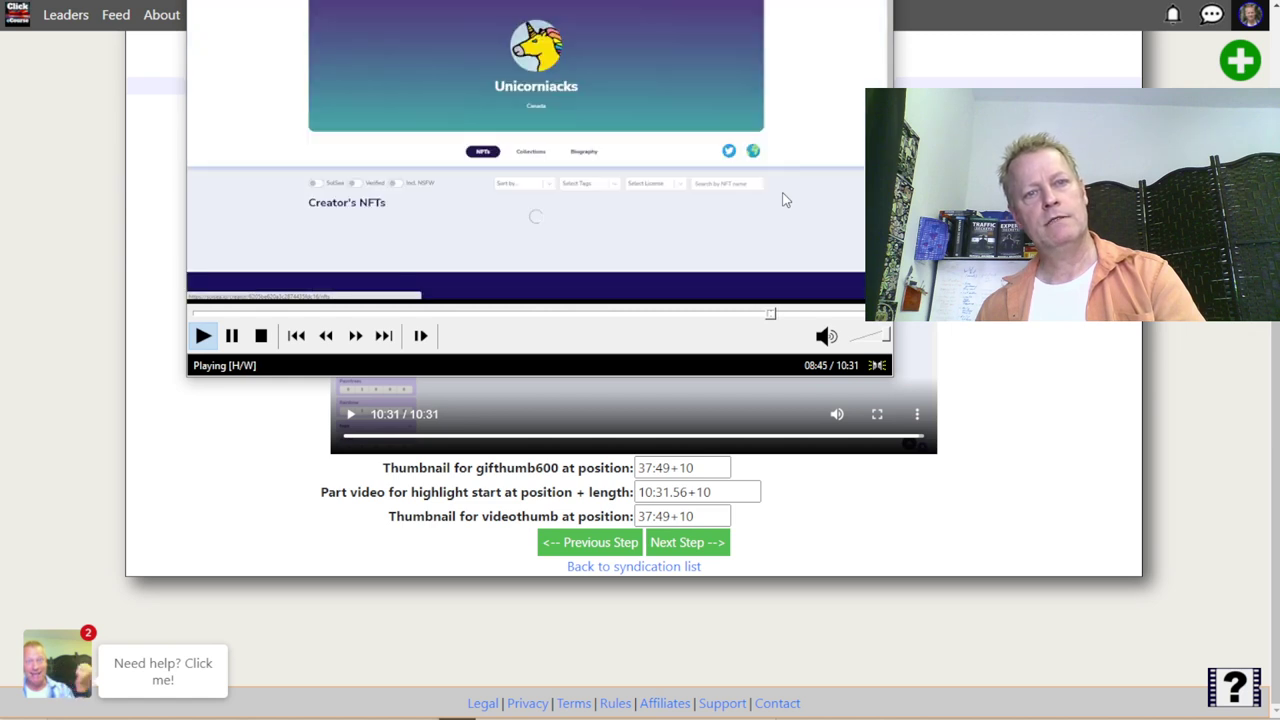
key("space")
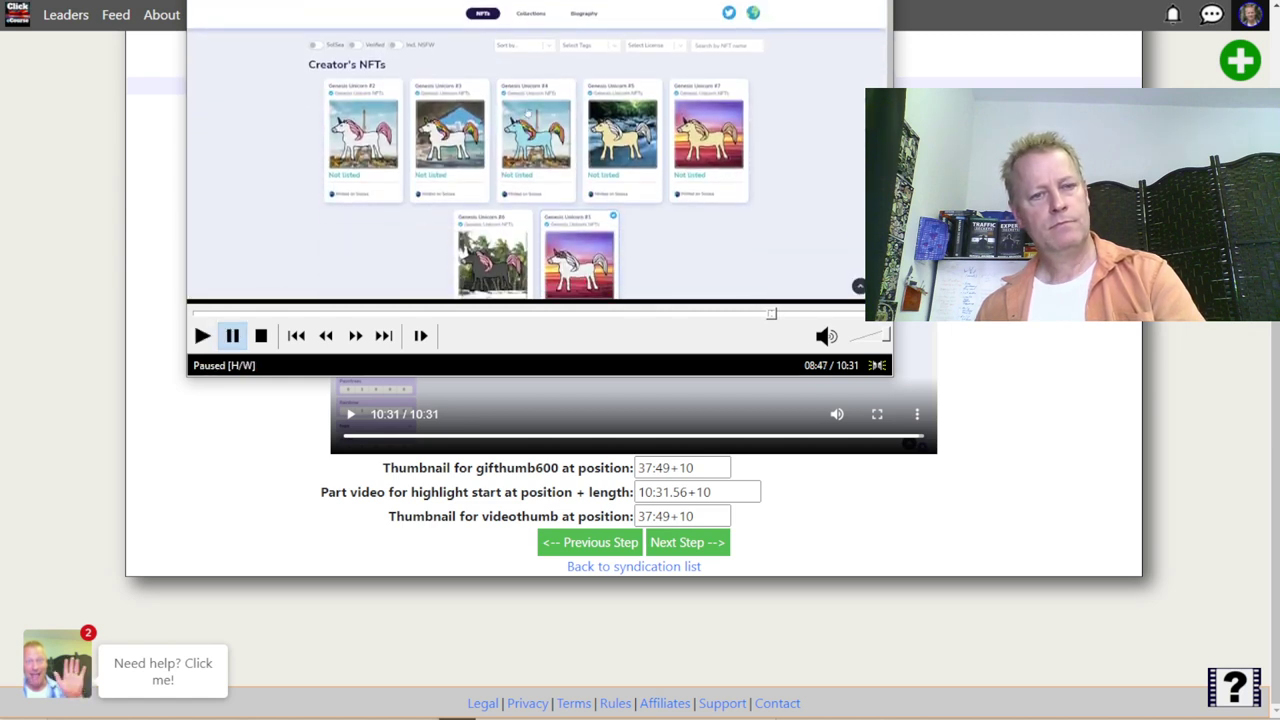
key("space")
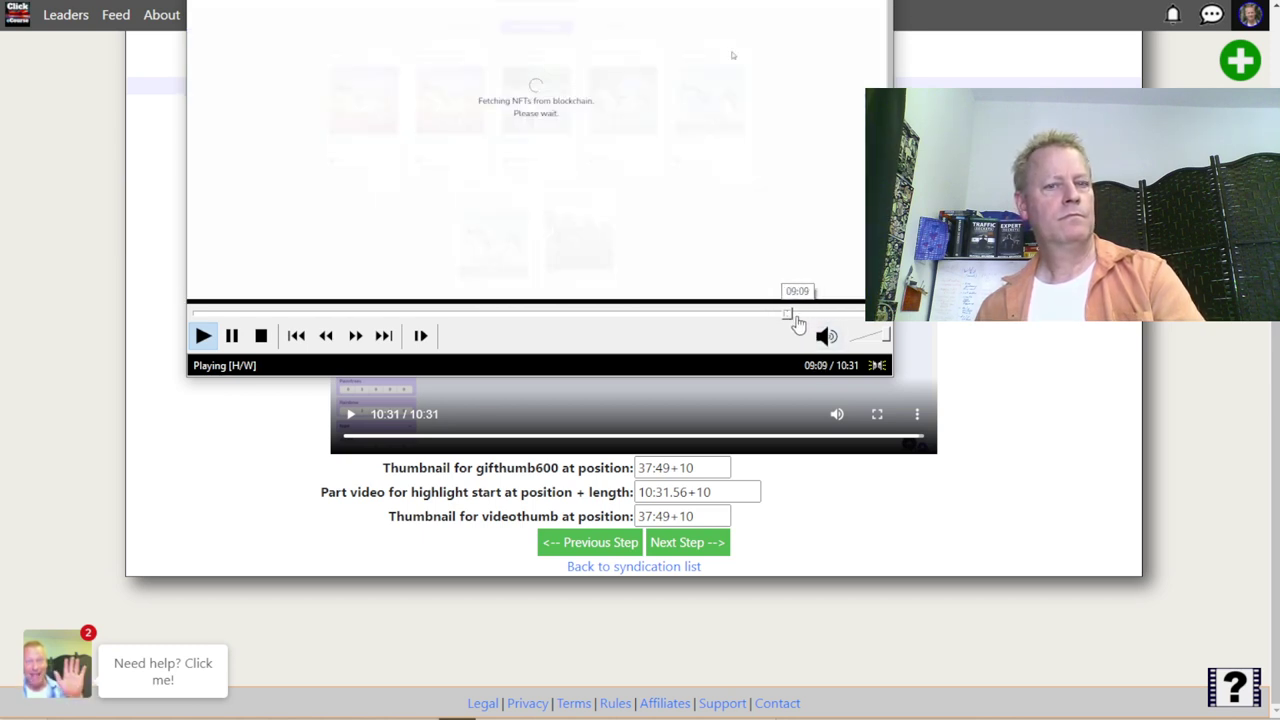
- Scrub between about 09:18 and 09:34, pausing on the wallet NFT grid
left_click(804, 316)
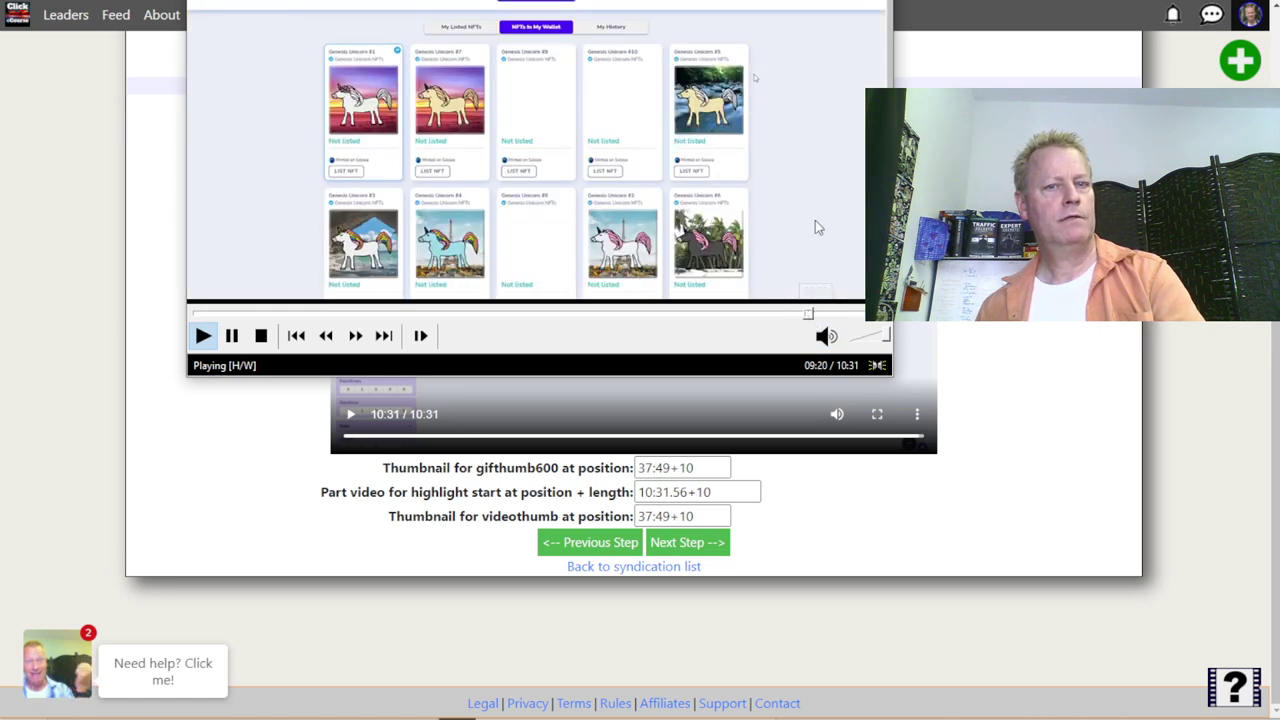
left_click(822, 316)
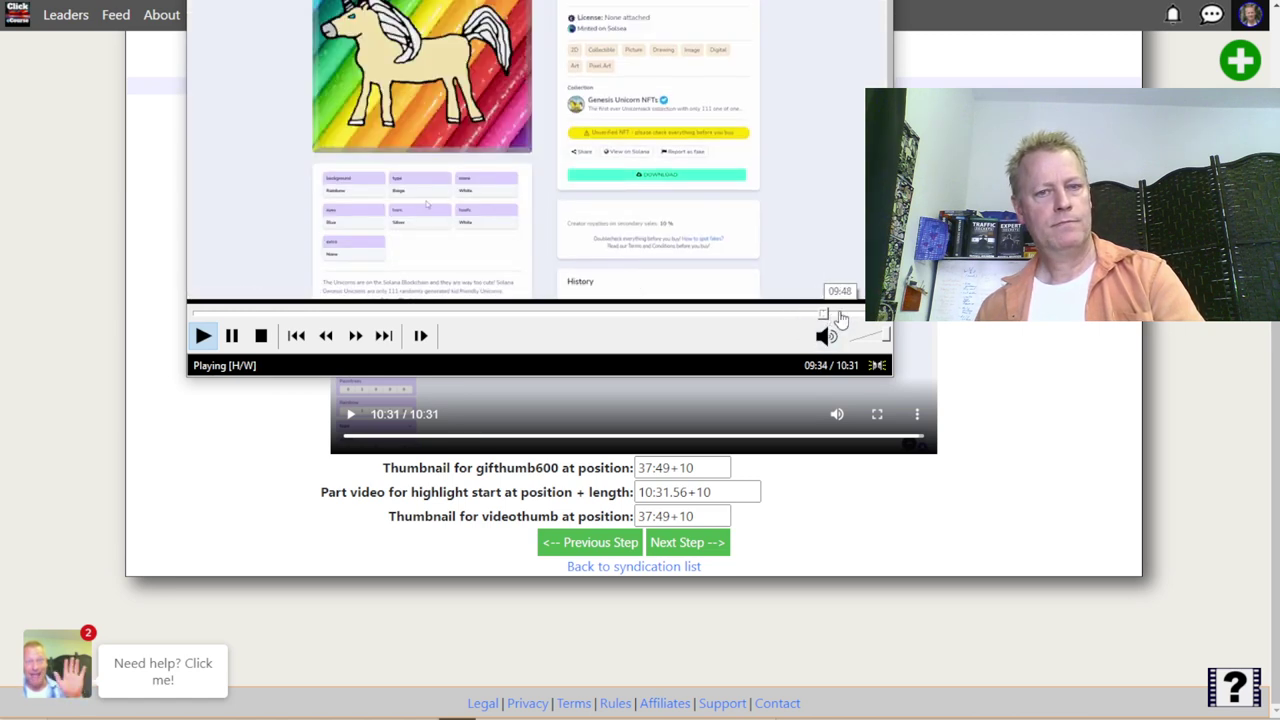
left_click(822, 315)
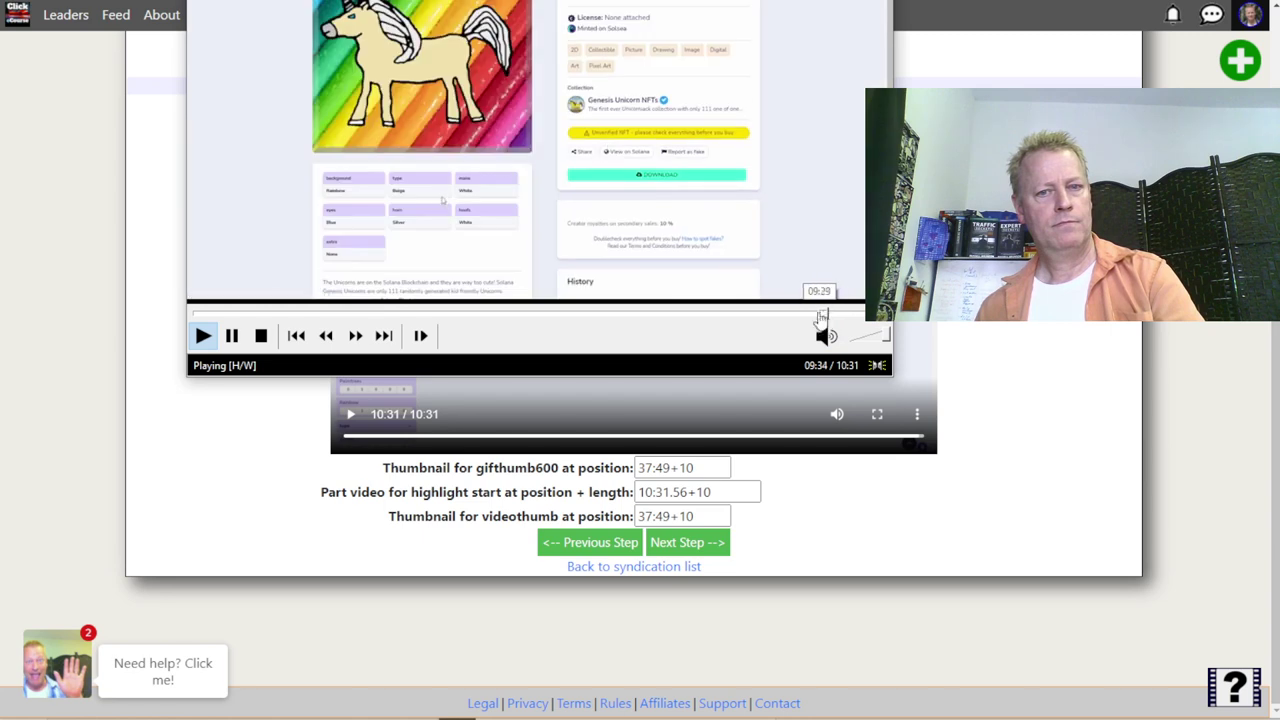
left_click(818, 314)
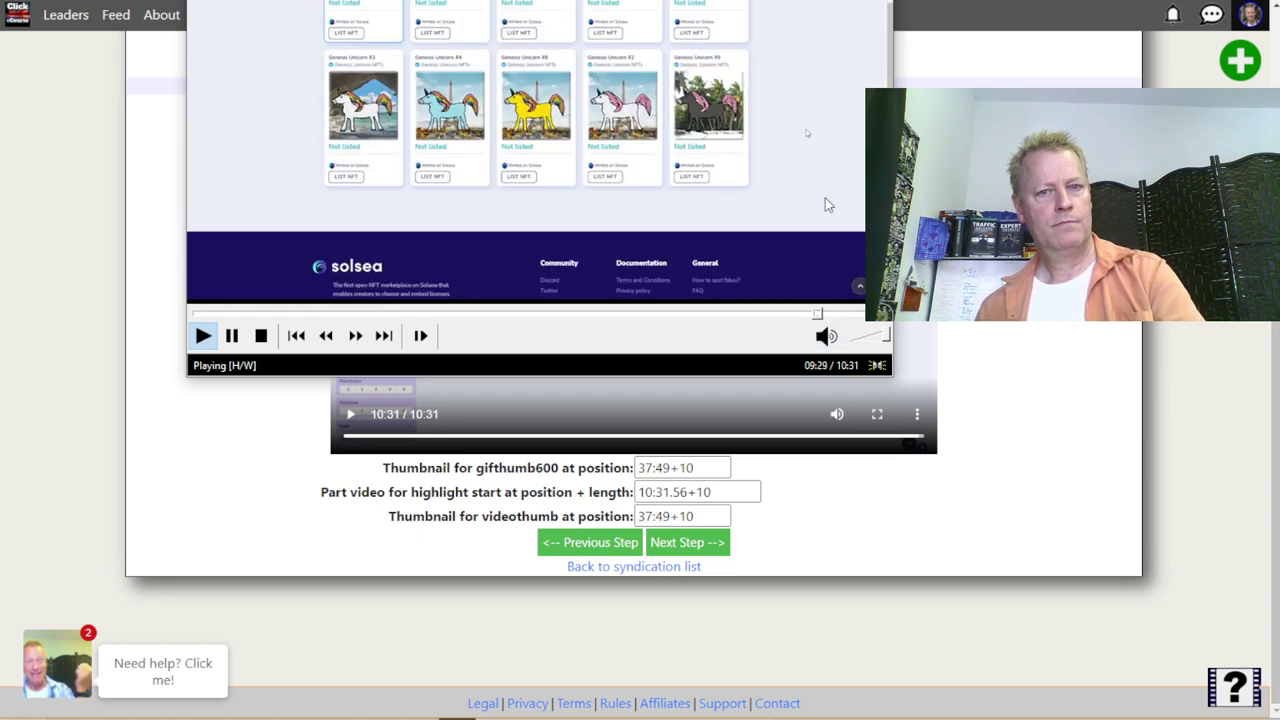
left_click(809, 314)
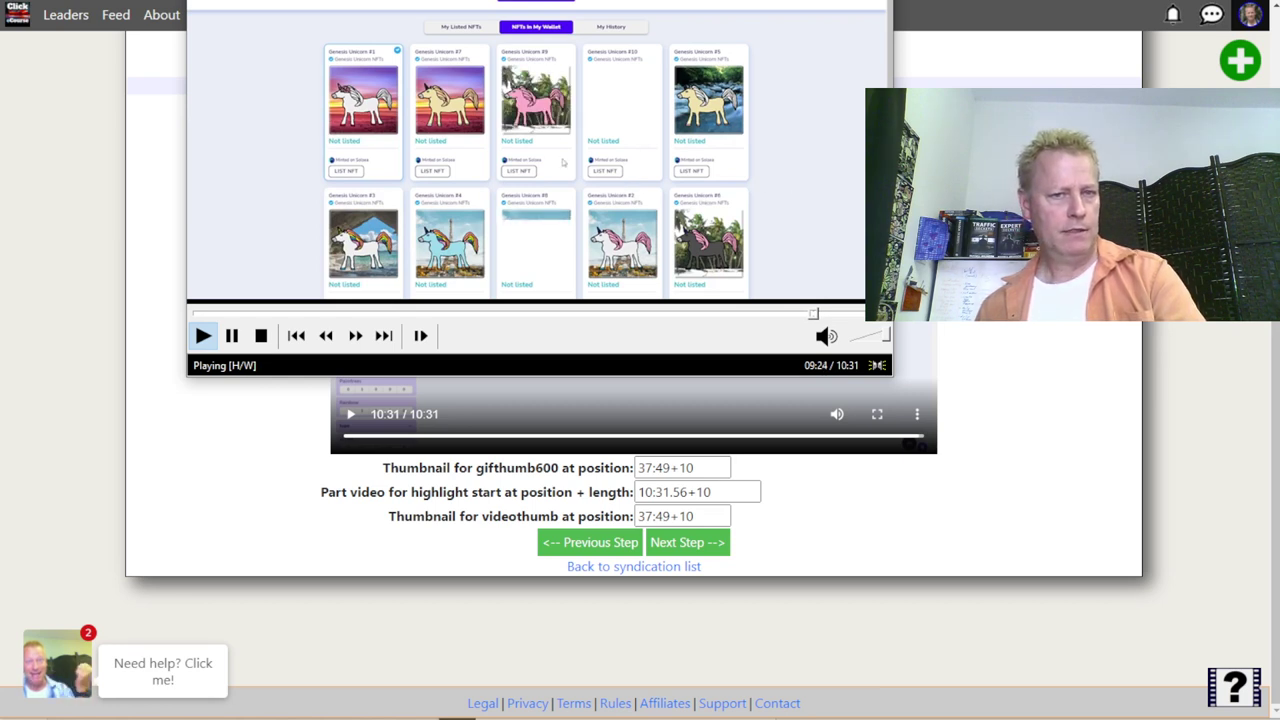
key("space")
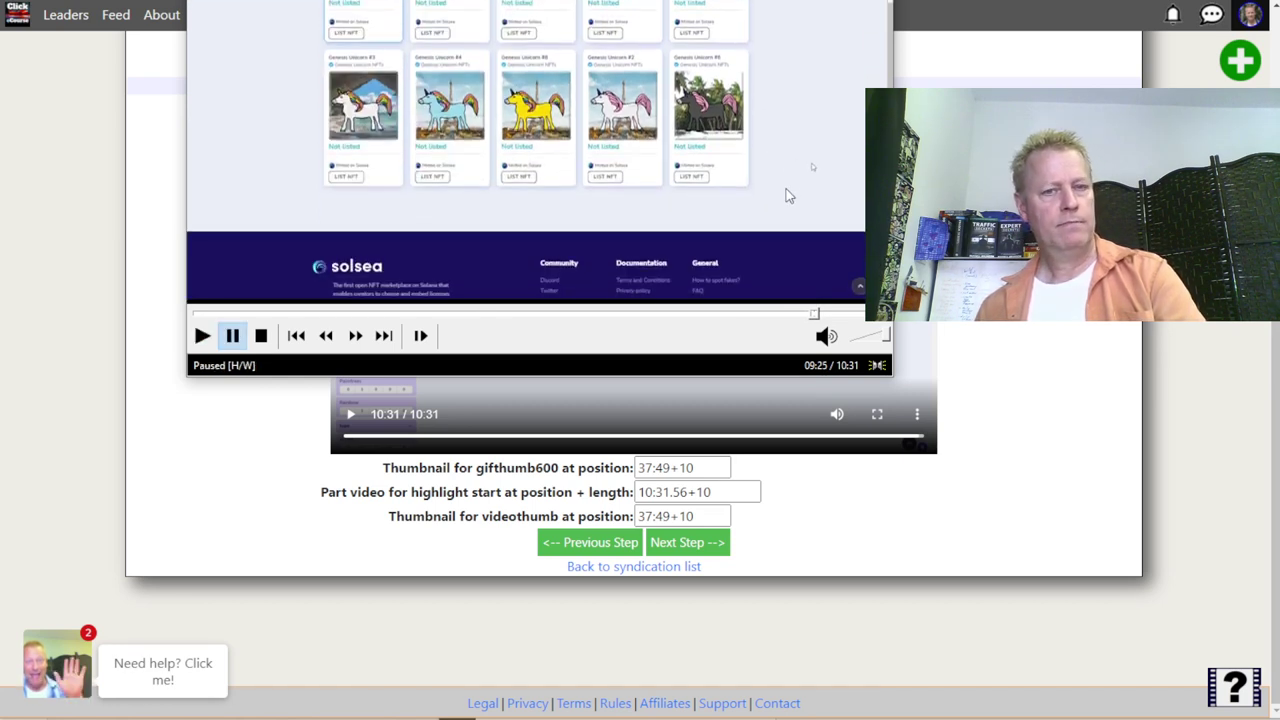
- Seek back to the Genesis Unicorn NFTs page near 08:35, then forward to the NFT detail view near 09:33
left_click(809, 318)
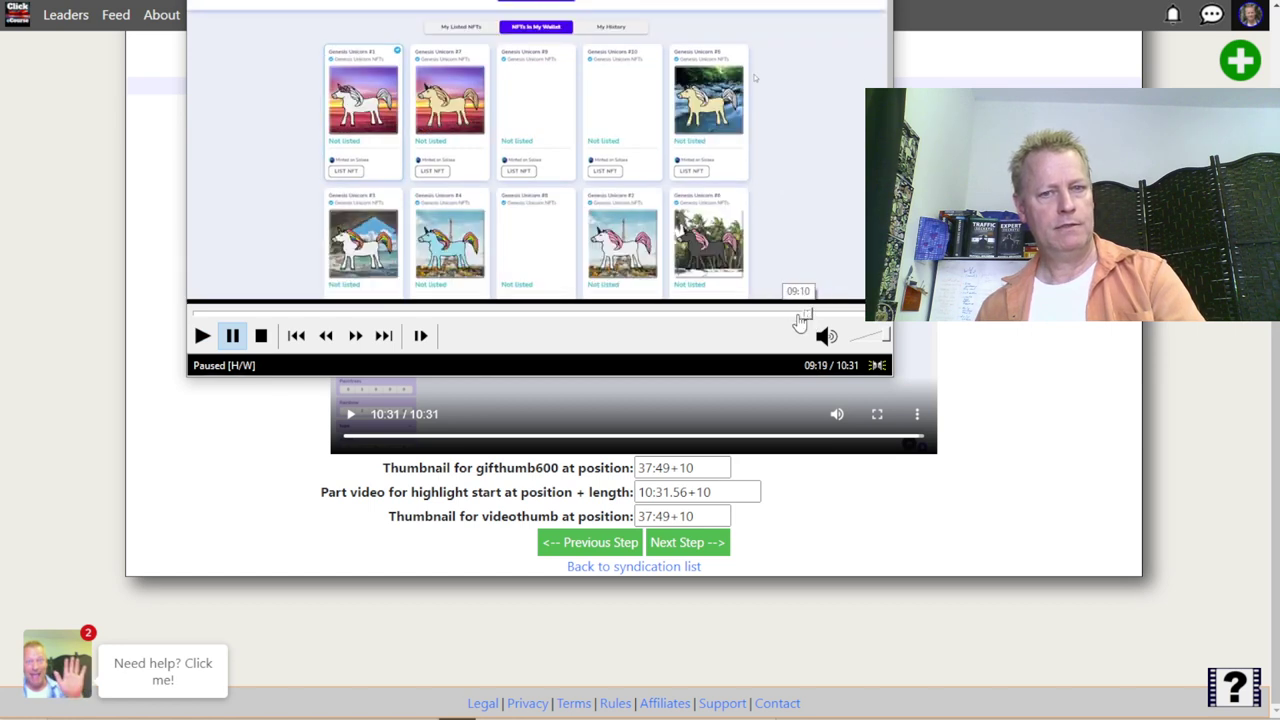
left_click(762, 318)
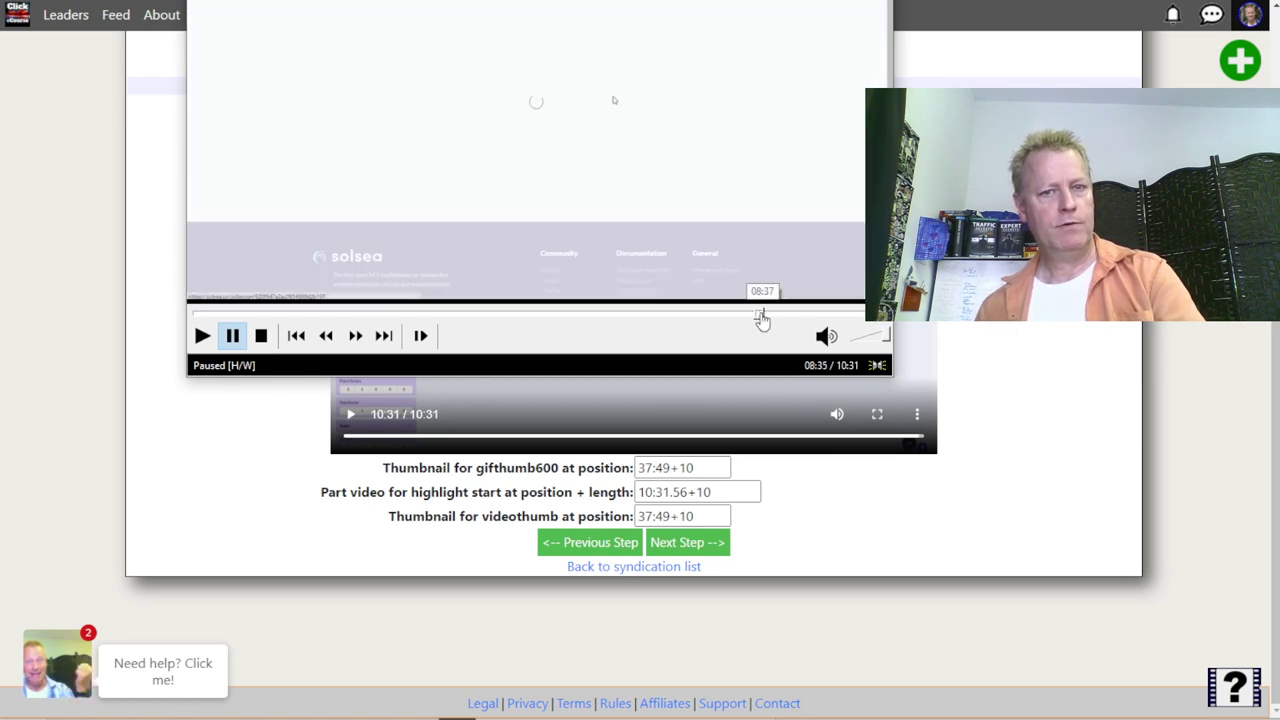
left_click(729, 318)
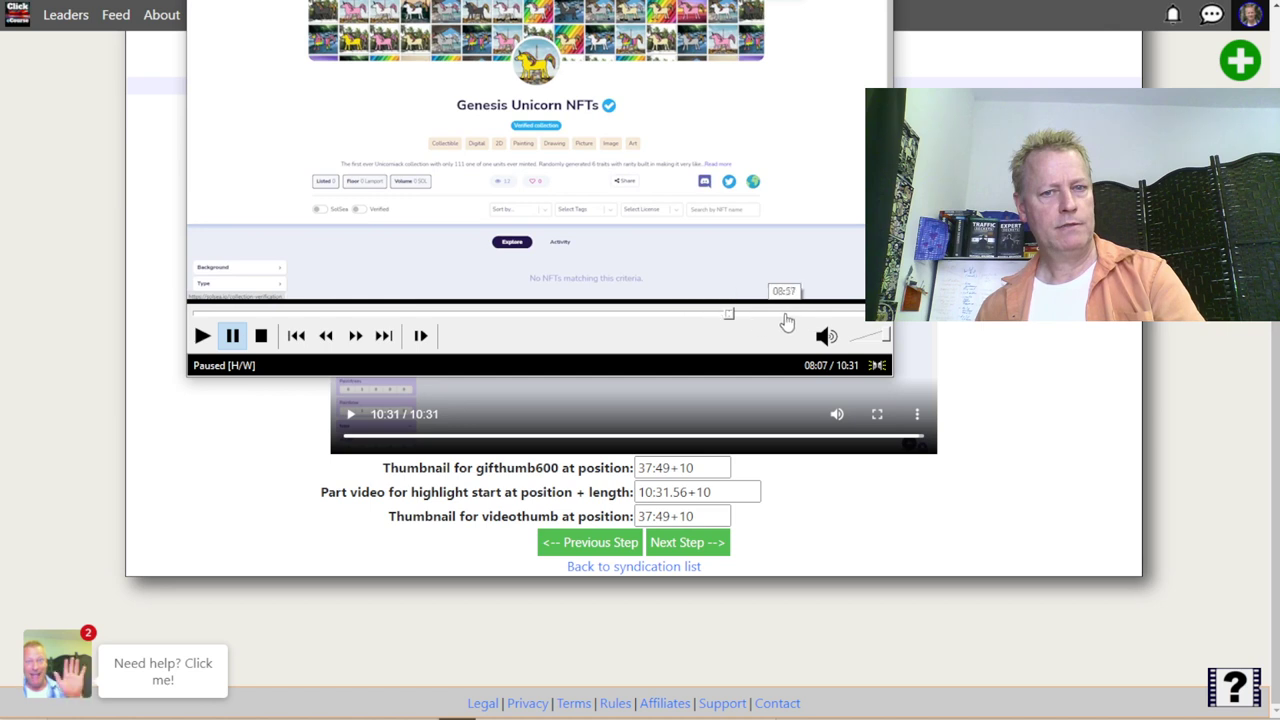
left_click(780, 318)
left_click(818, 318)
left_click(836, 318)
left_click(845, 318)
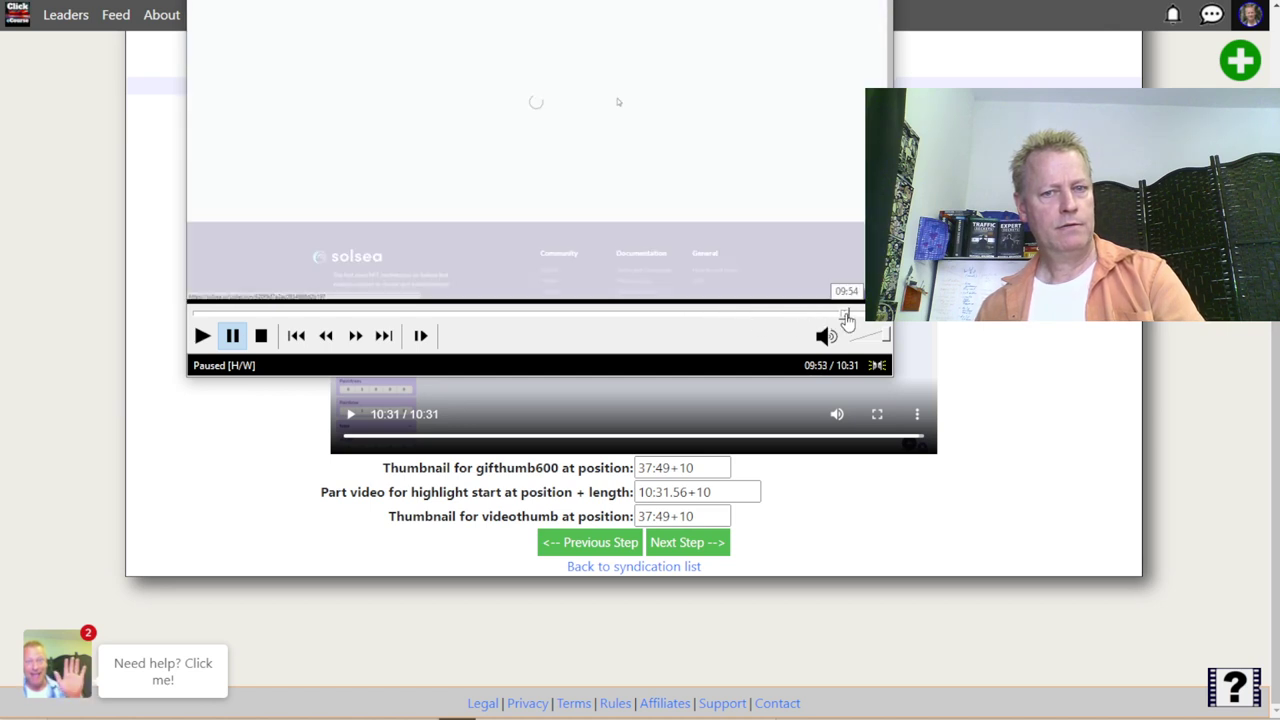
left_click(845, 318)
left_click(831, 318)
left_click(824, 318)
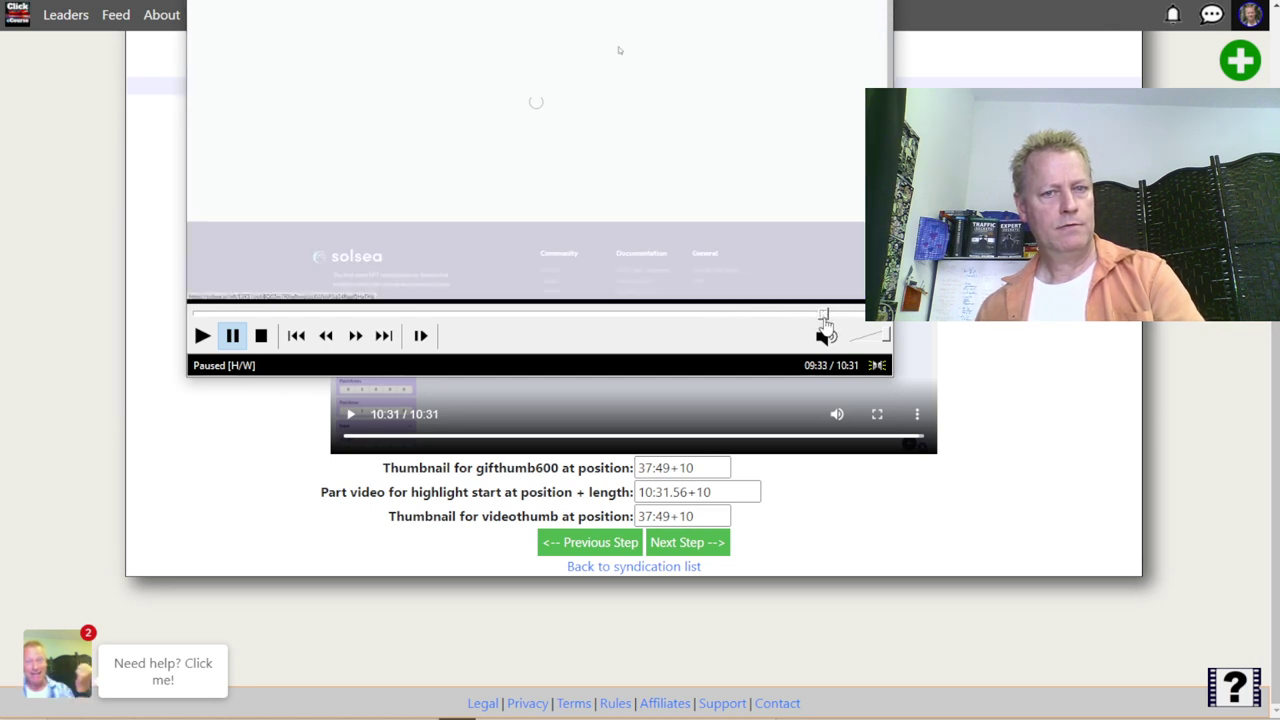
left_click(831, 318)
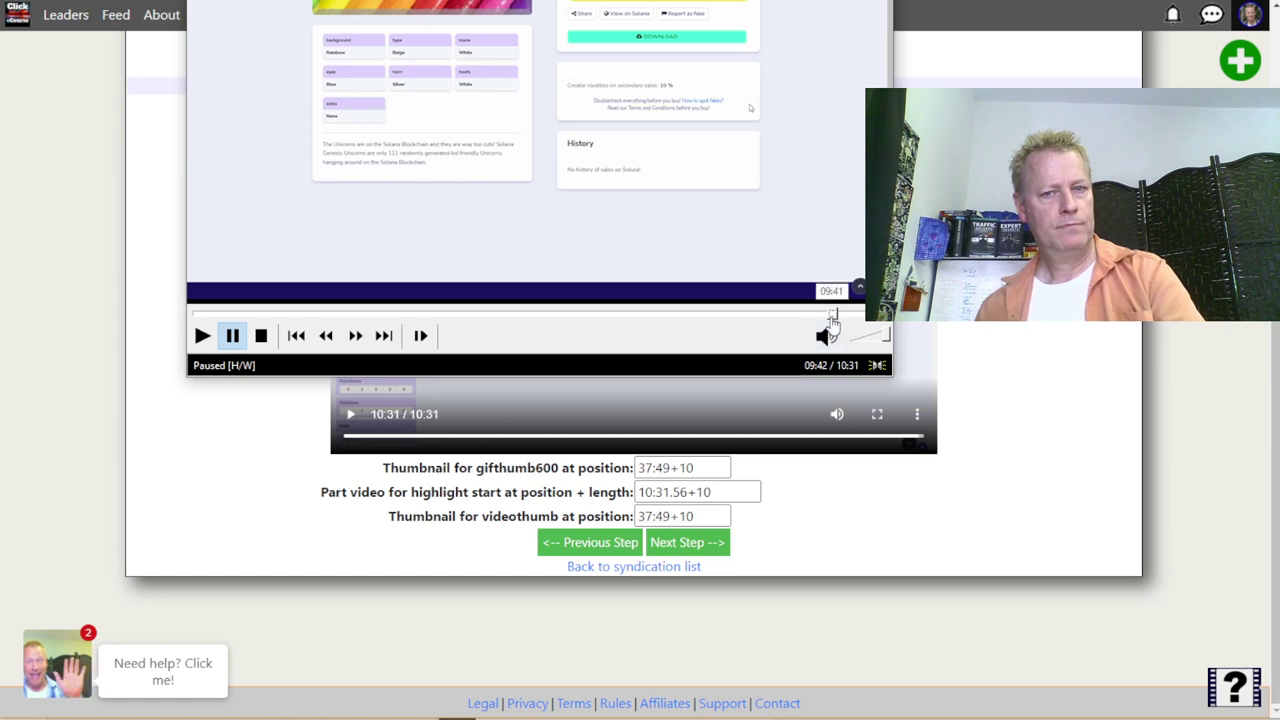
left_click(831, 318)
- Resume playback and stop on the unicorn NFT detail scene at 09:36
left_click(834, 189)
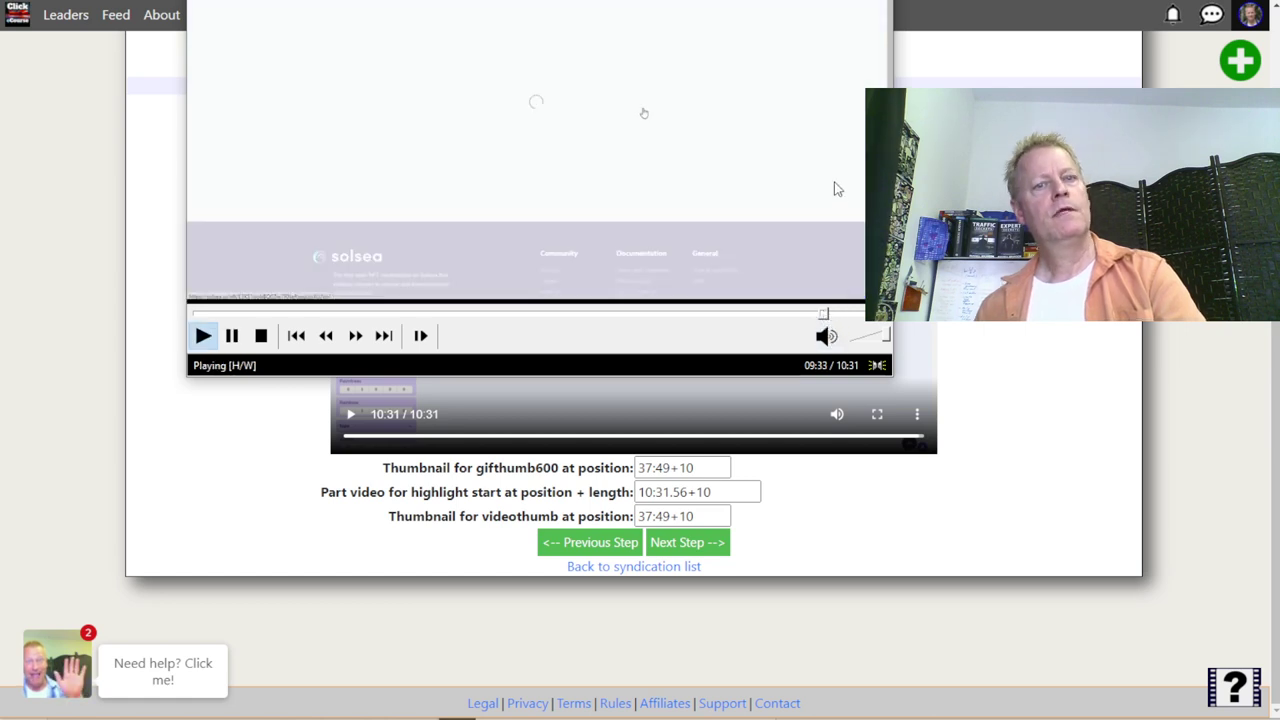
left_click(683, 186)
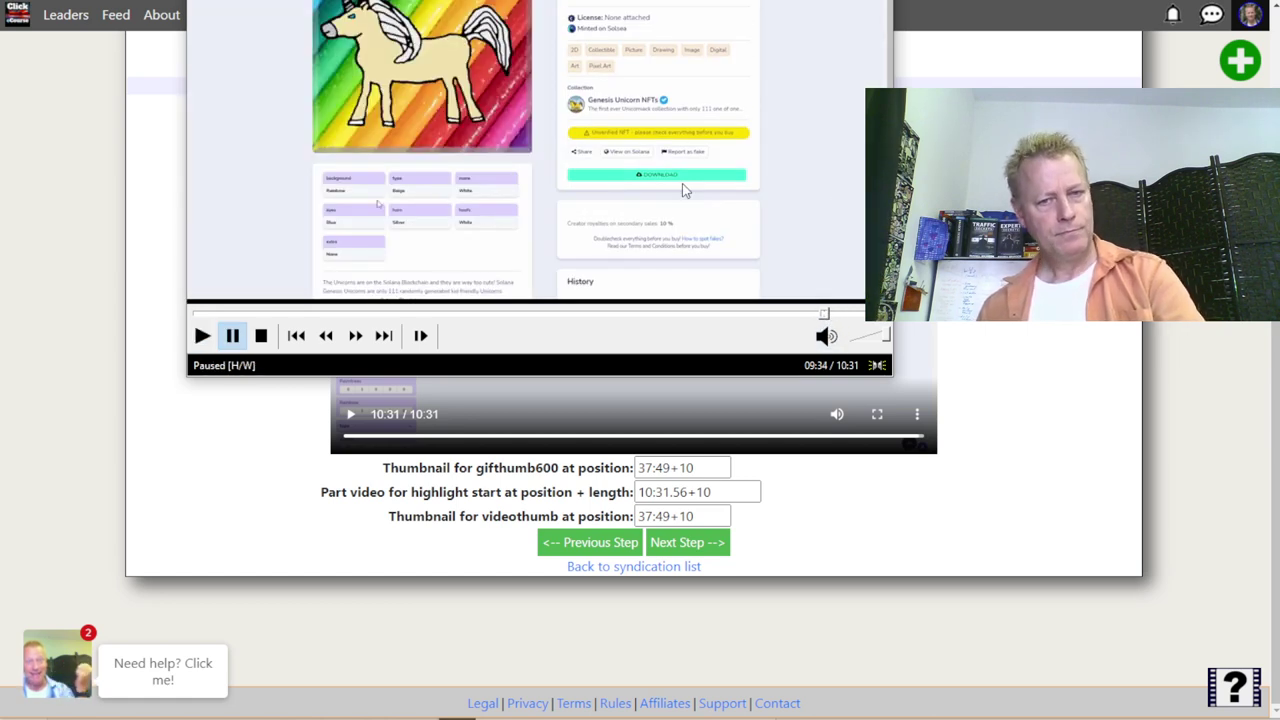
left_click(683, 187)
left_click(446, 191)
left_click(446, 191)
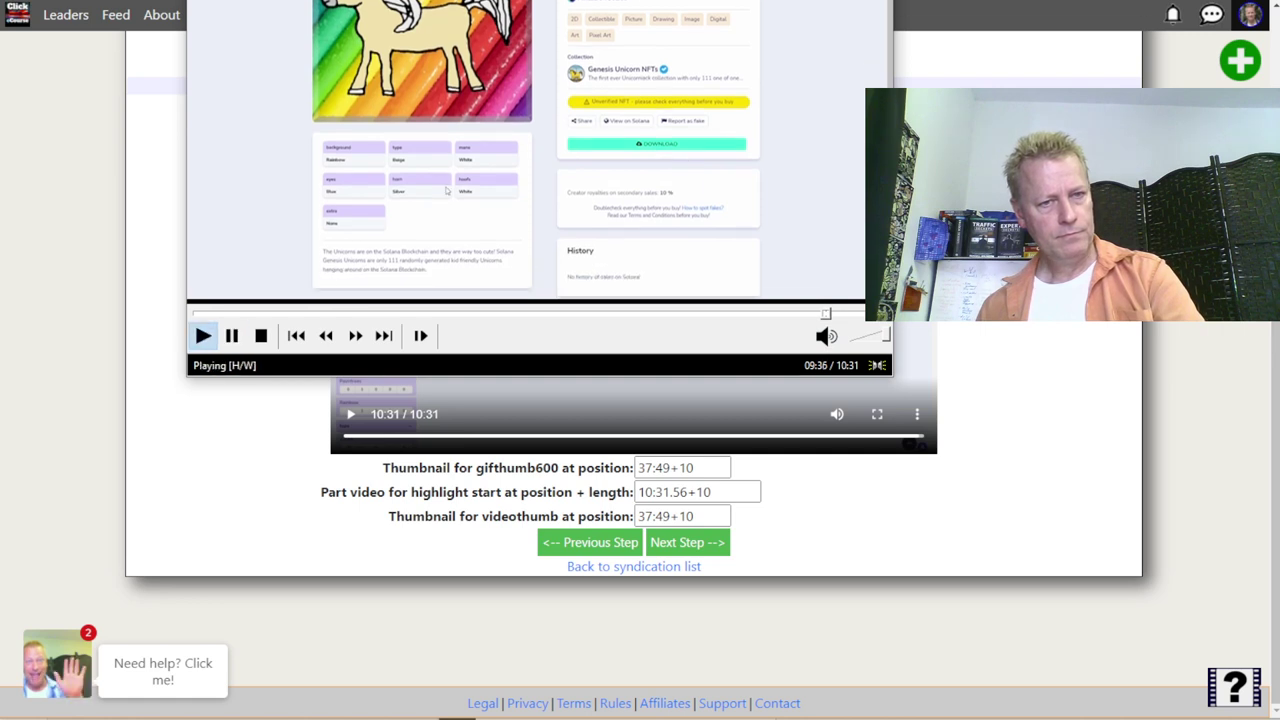
left_click(447, 191)
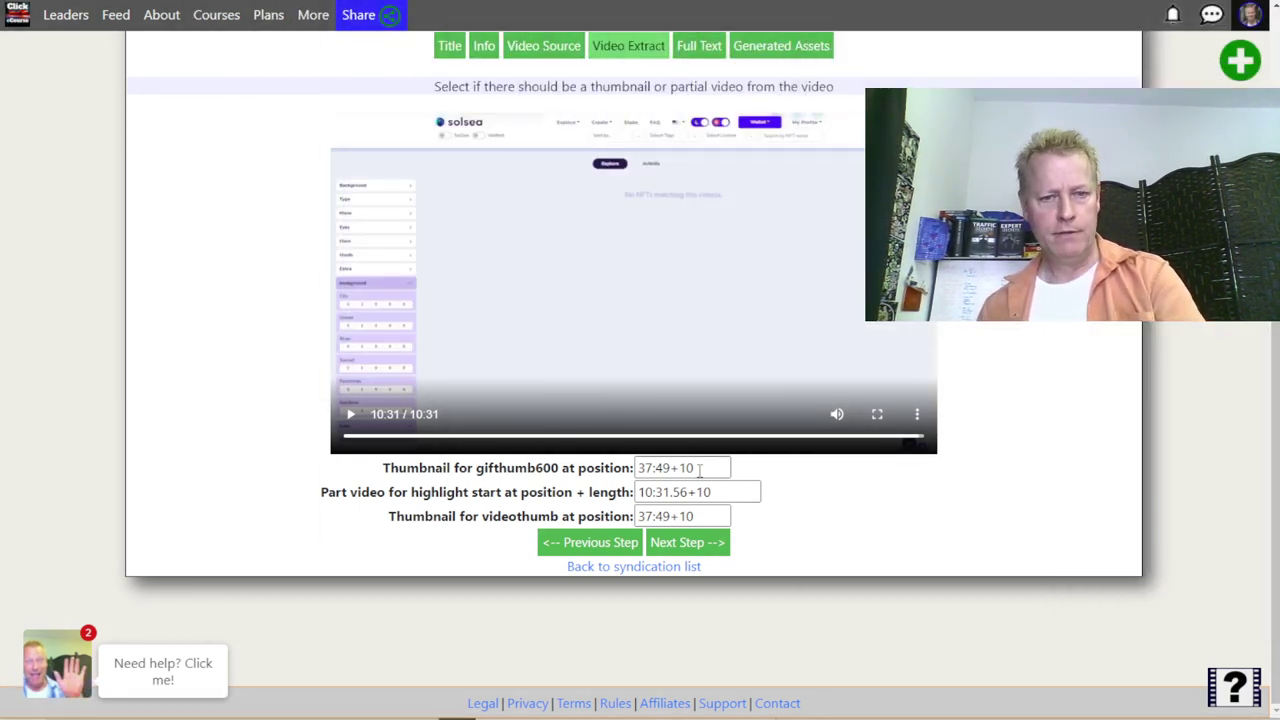
- Change the extract start time to 9:36, giving 9:36+10 for all positions, and continue to Full Text
left_click_drag(686, 493, 569, 493)
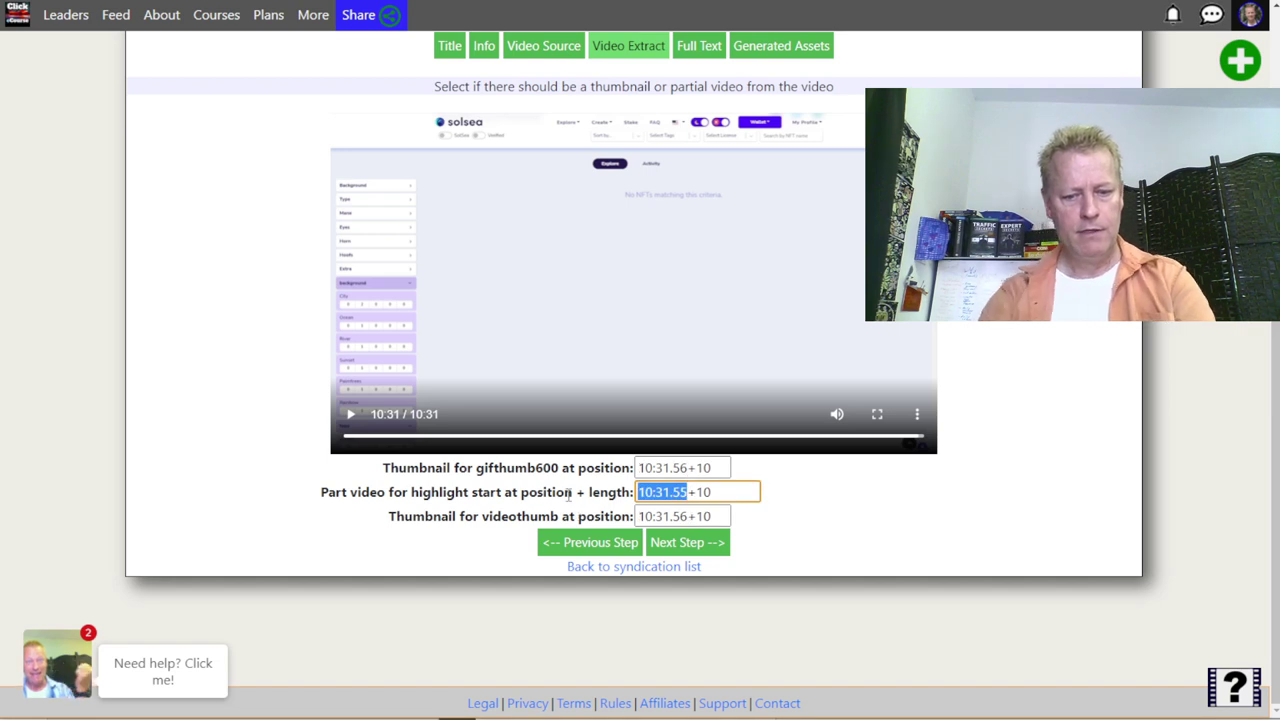
type("9:36")
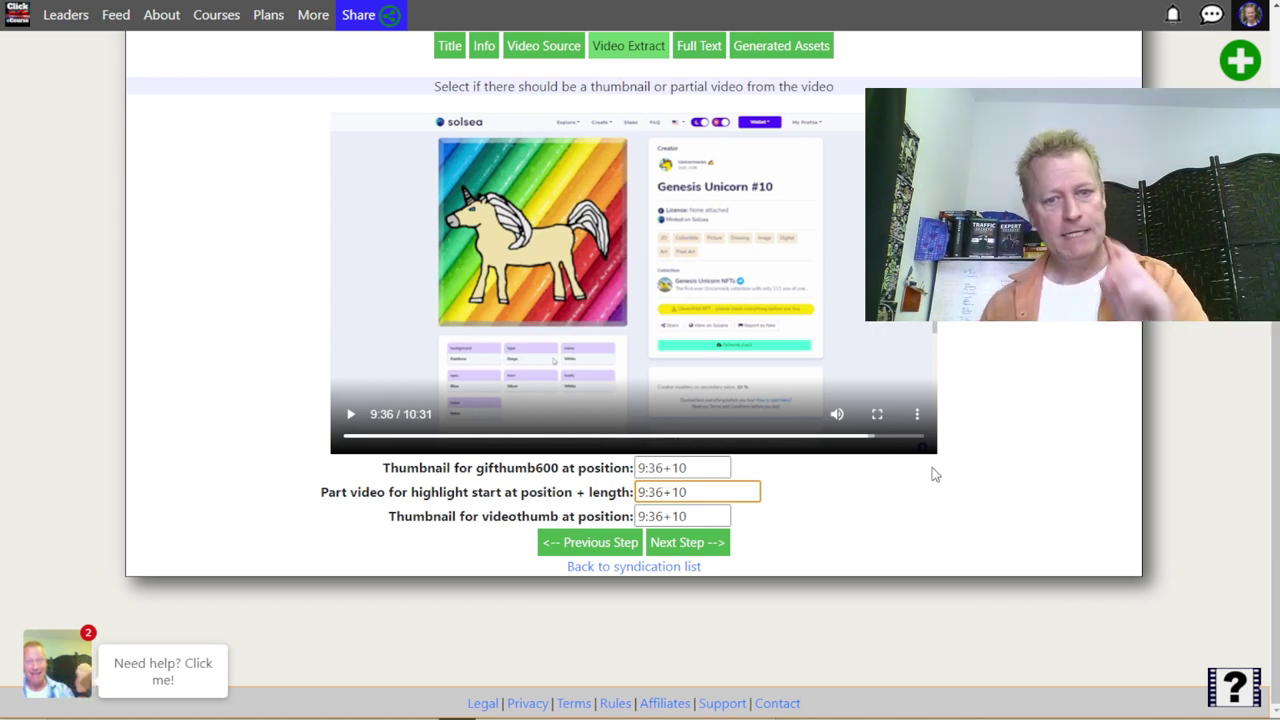
left_click(690, 542)
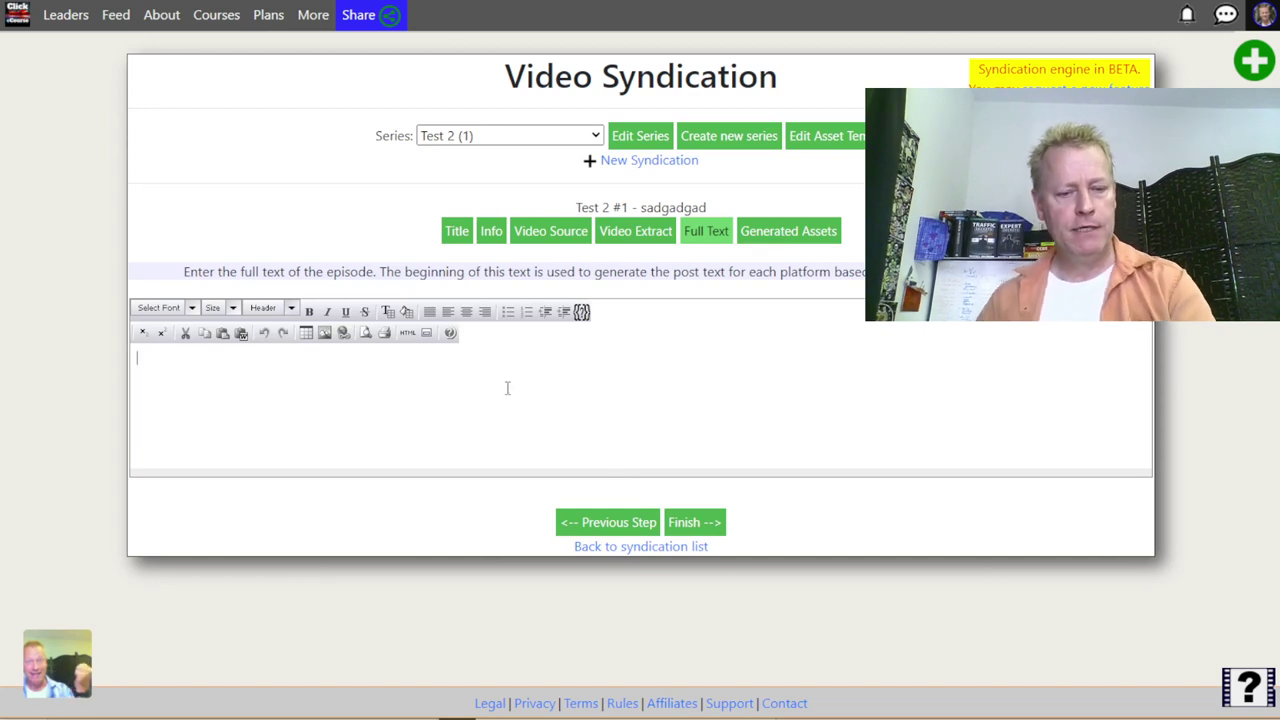
- Enter 'here is the description of this episode' as the full text, finish, and generate the assets
type("is the ")
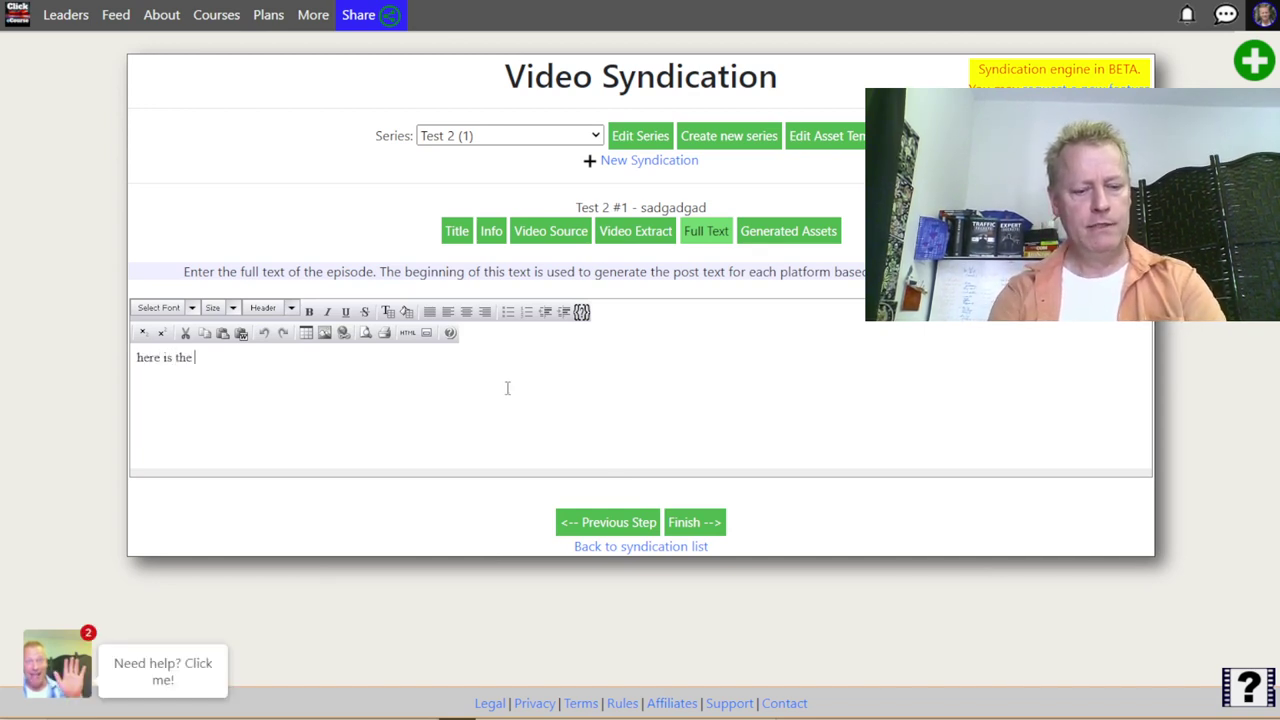
type("description of this episode")
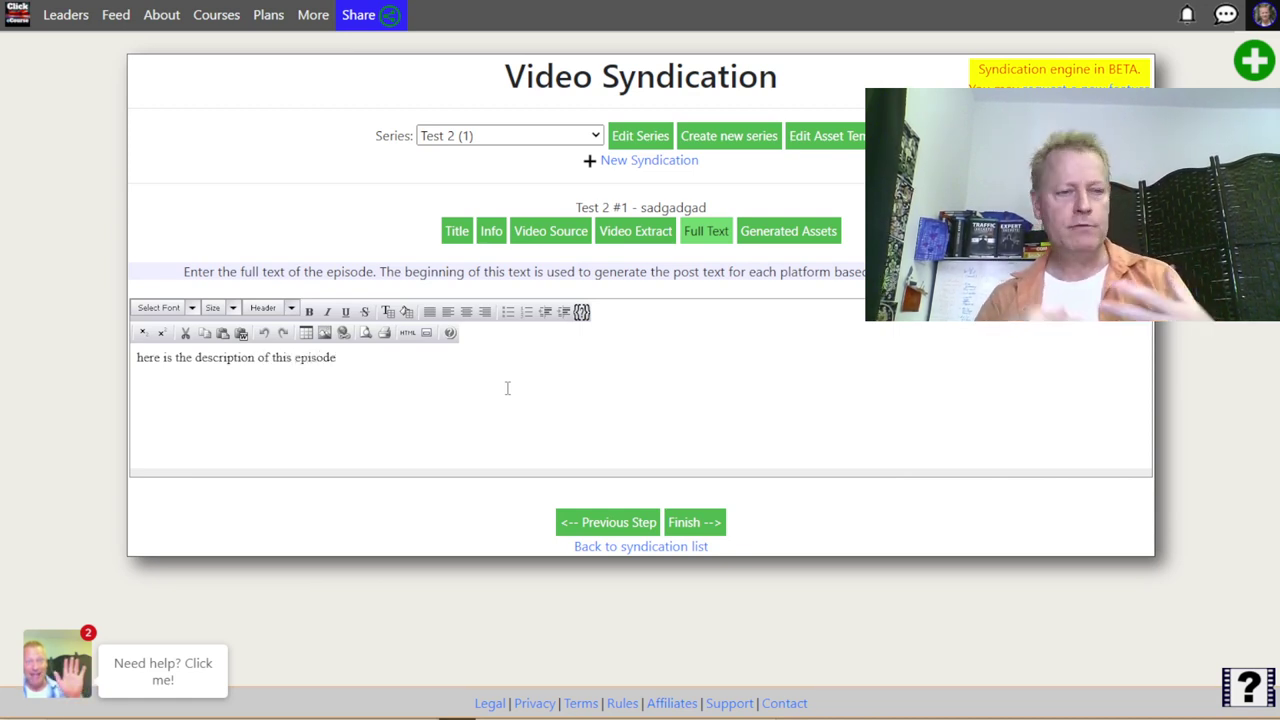
left_click(697, 522)
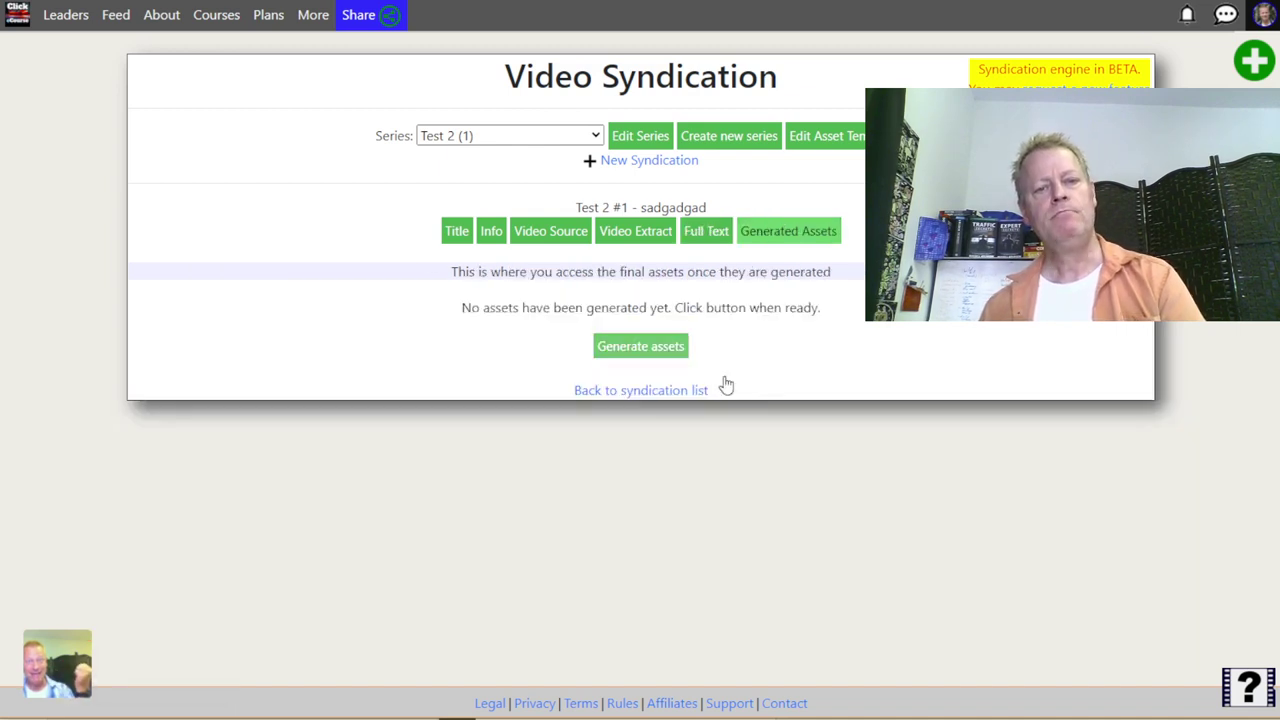
left_click(658, 358)
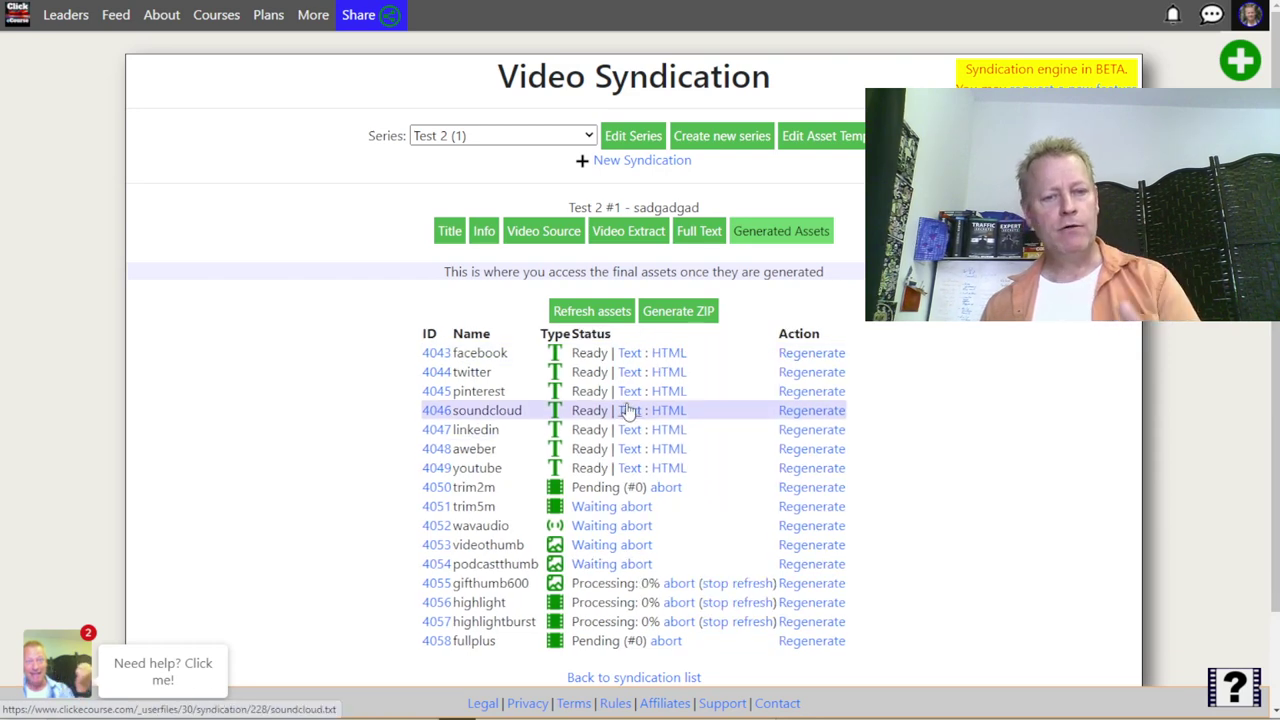
left_click(625, 136)
- Look through the Test 2 series output list and cancel the editor without saving
scroll(537, 394, "down", 5)
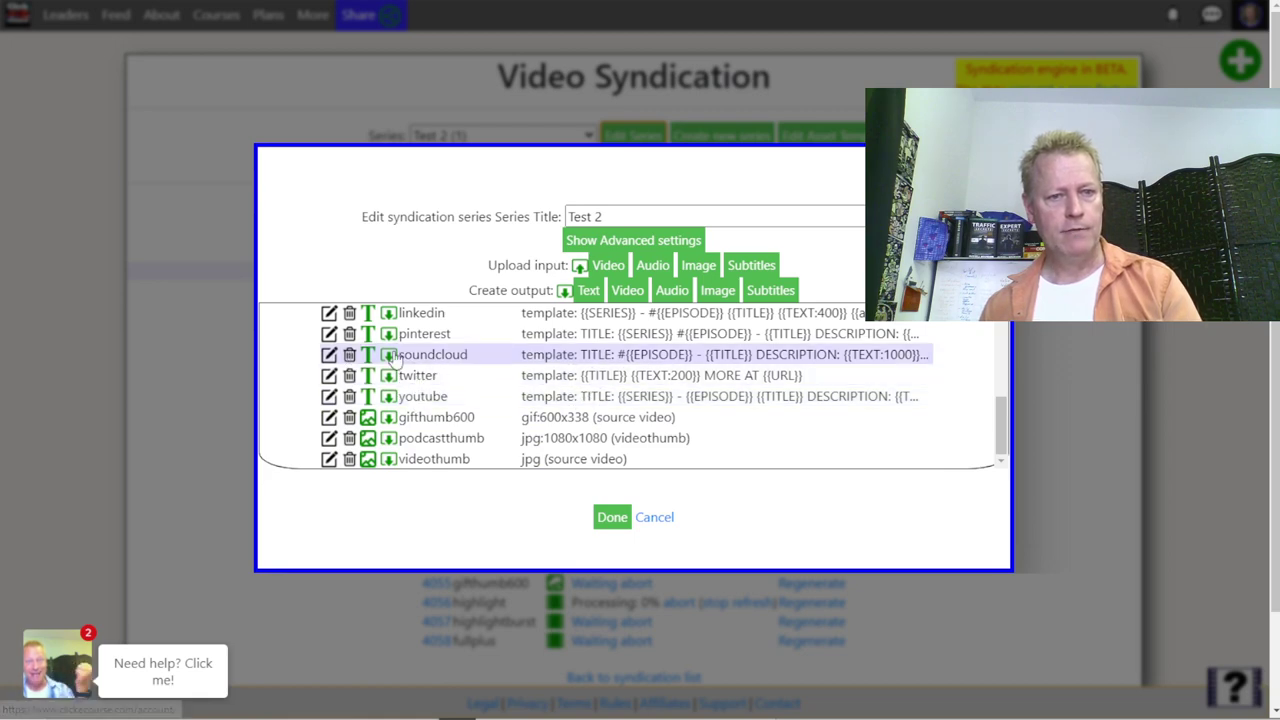
scroll(437, 350, "up", 5)
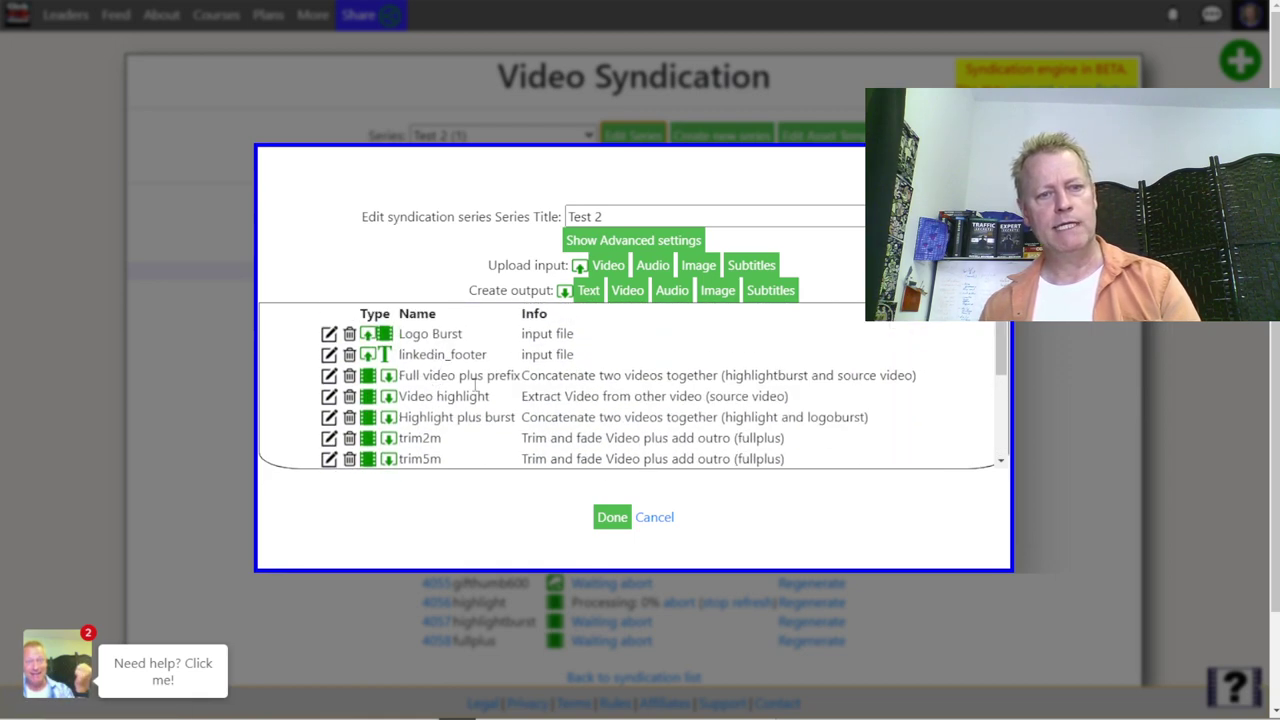
scroll(635, 425, "down", 2)
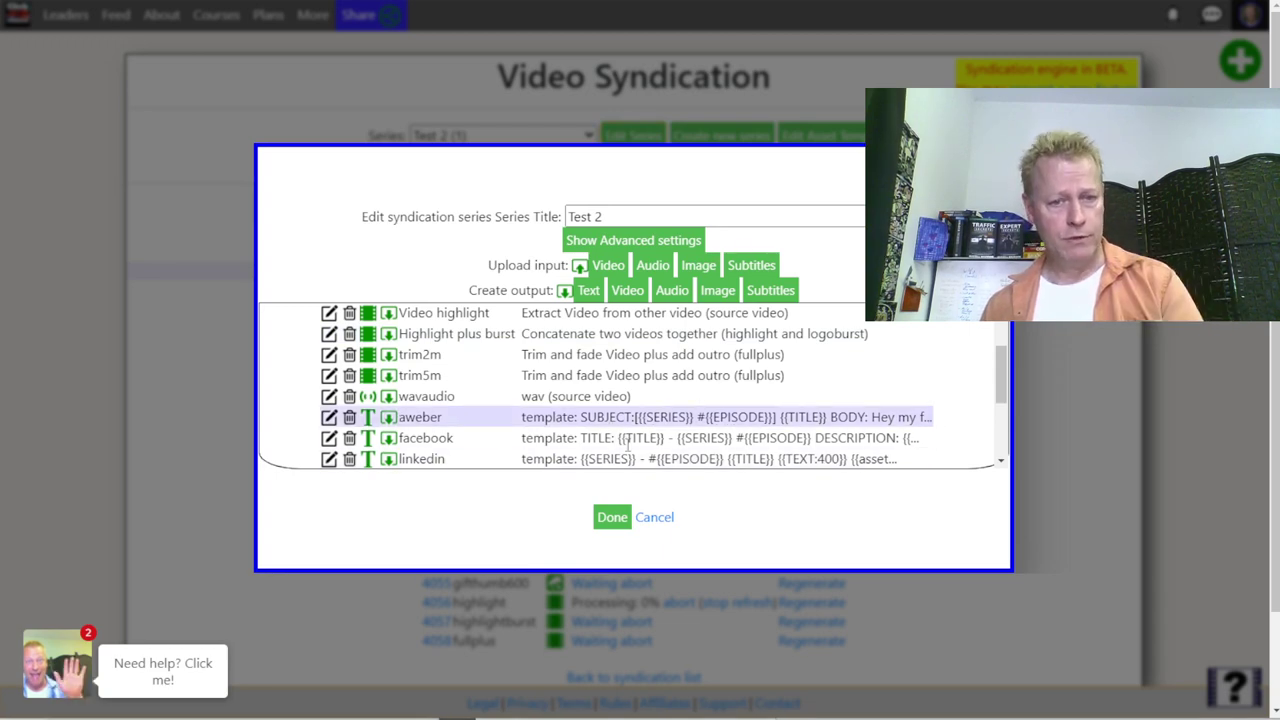
left_click(654, 520)
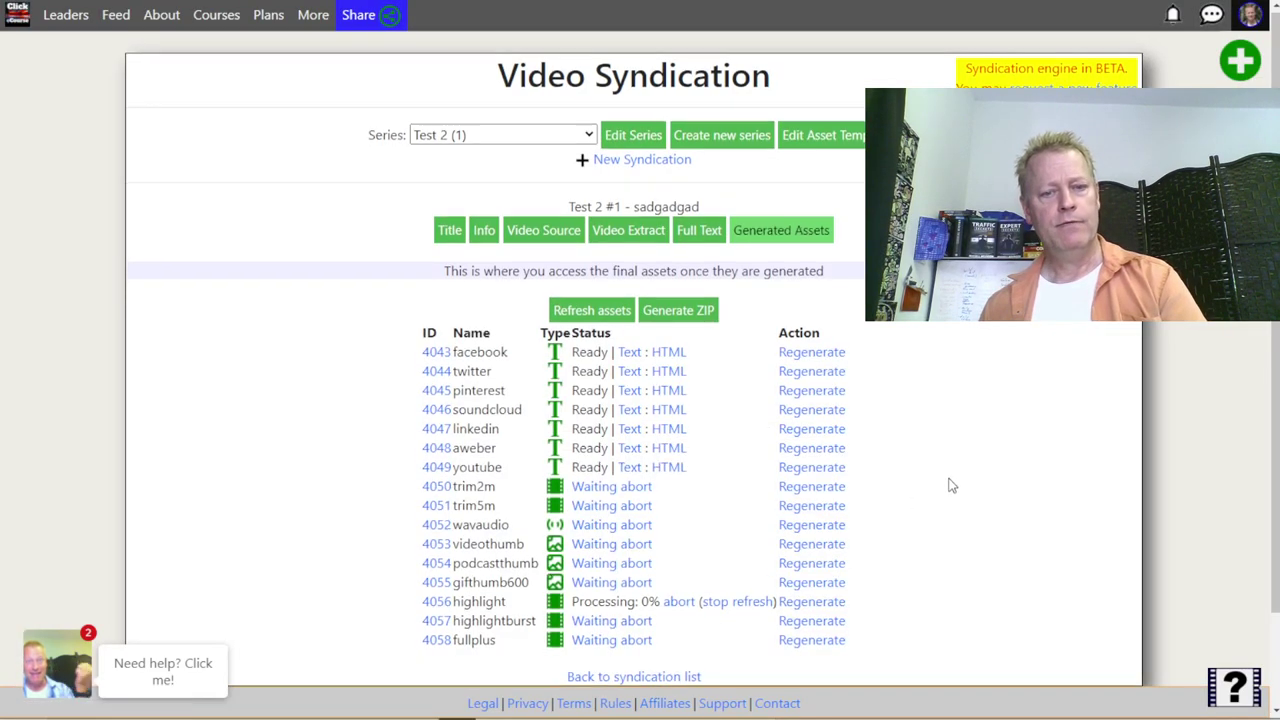
scroll(952, 485, "down", 1)
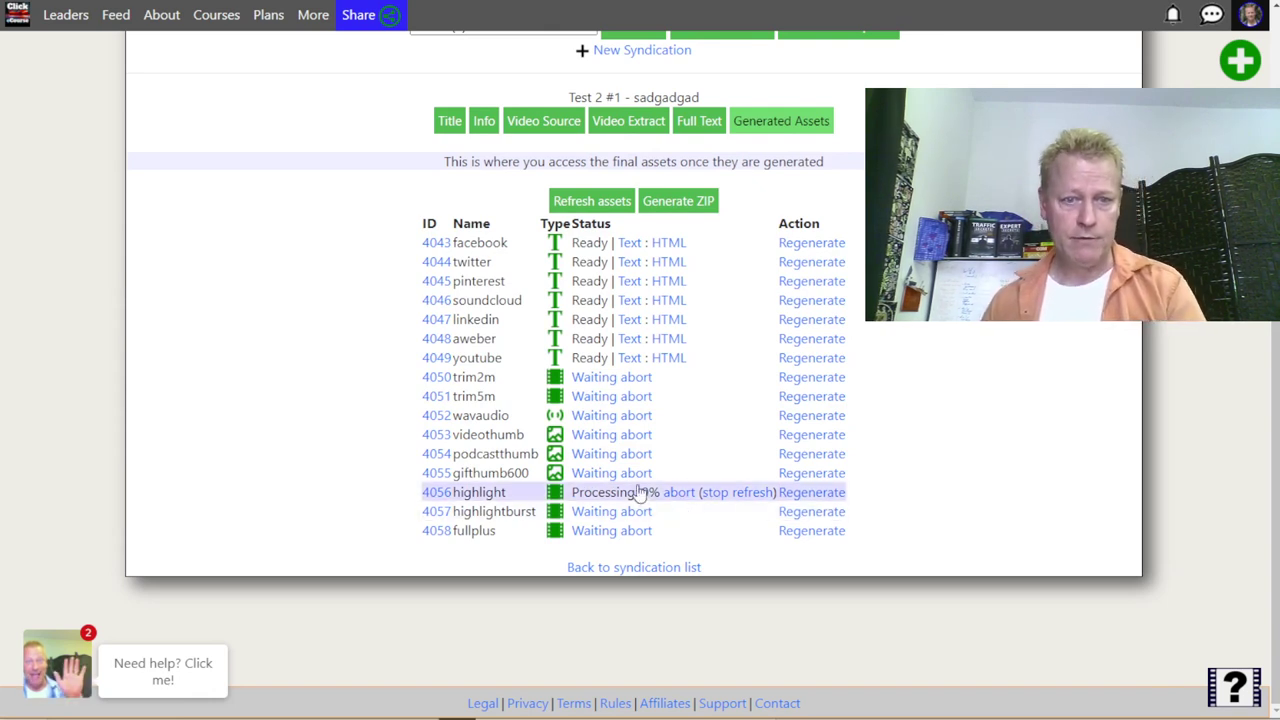
- Refresh the asset statuses, preview the finished highlight clip, then return to Video Extract
left_click(587, 203)
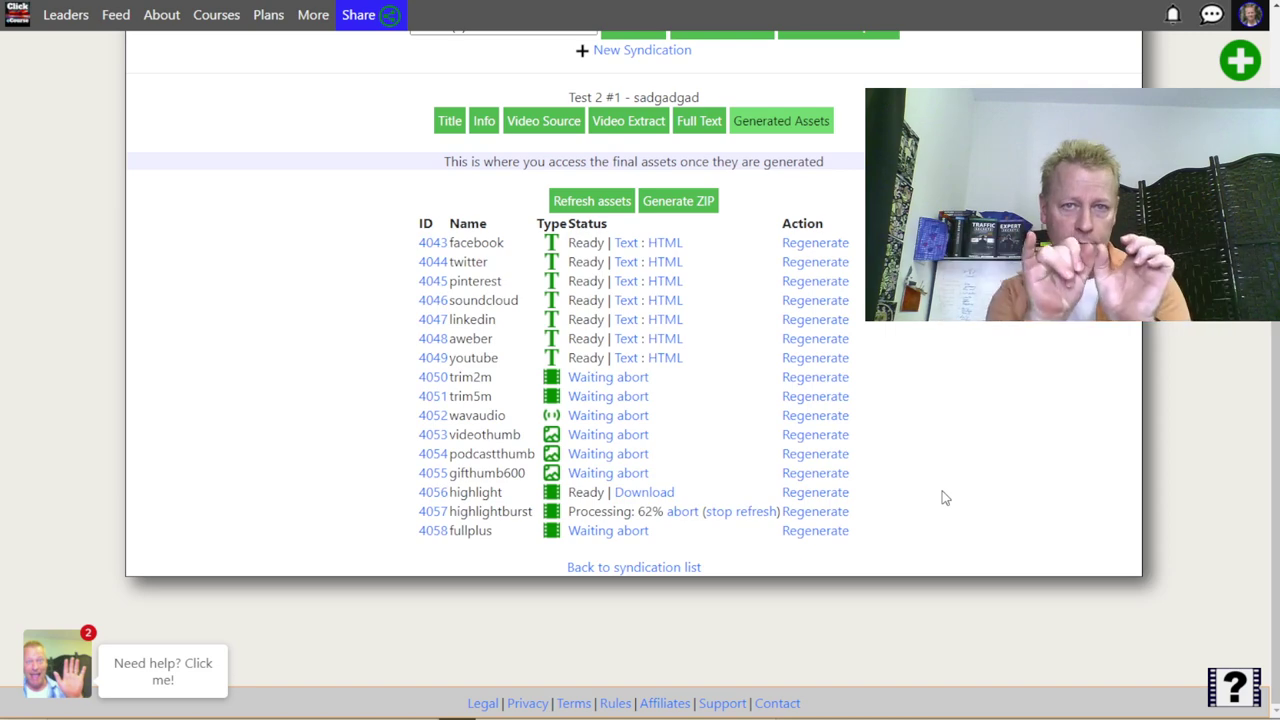
left_click(640, 494)
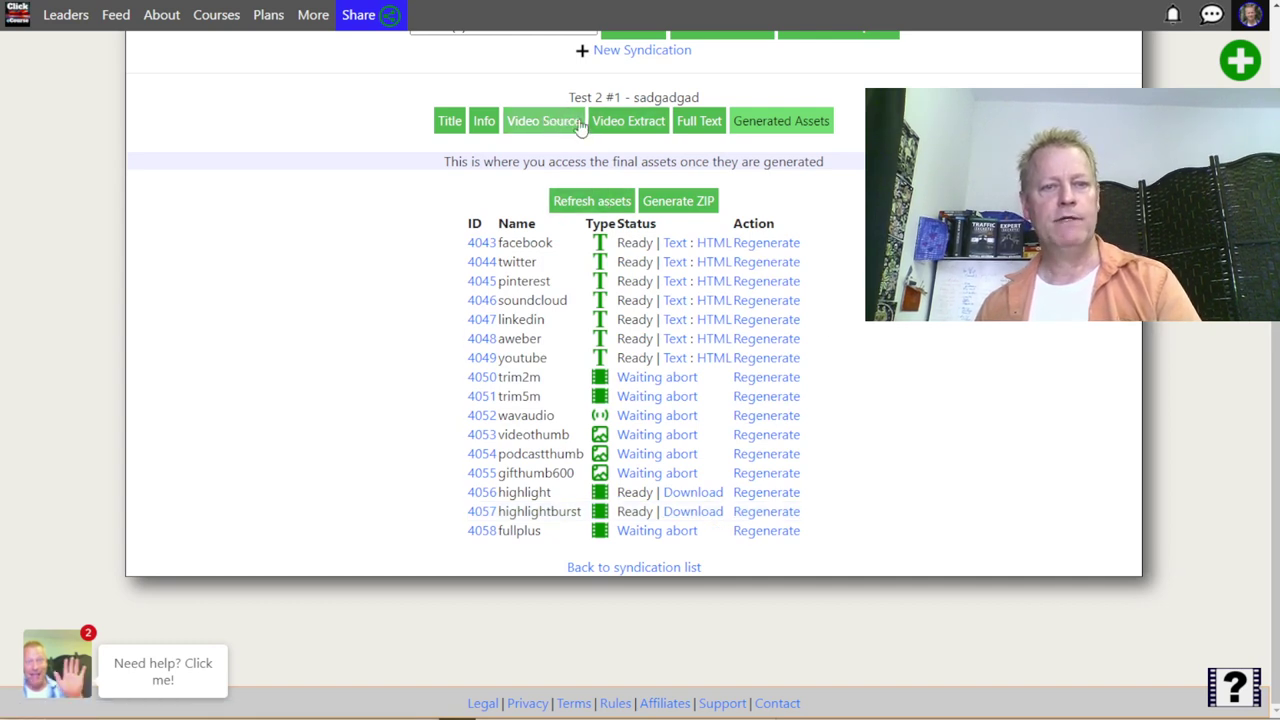
left_click(624, 125)
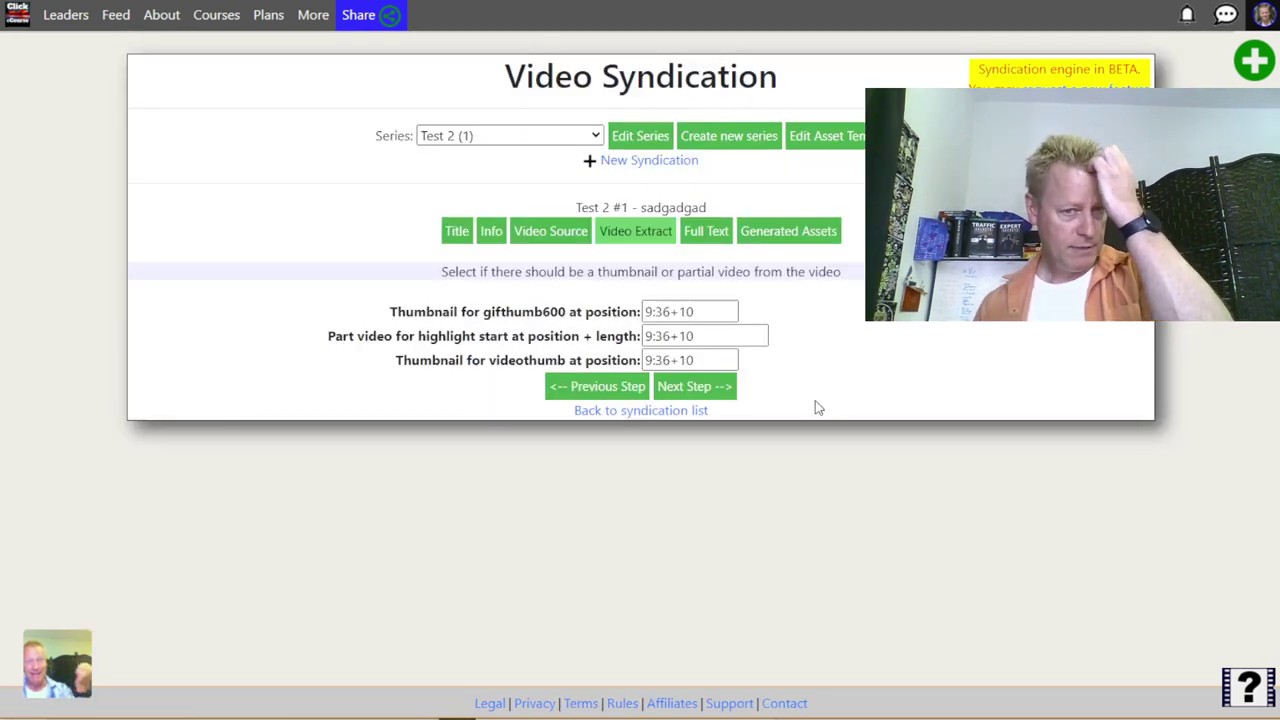
- Set highlight to 9:36+5 and gifthumb600 and videothumb to 9:36, then go to Generated Assets
scroll(770, 530, "down", 2)
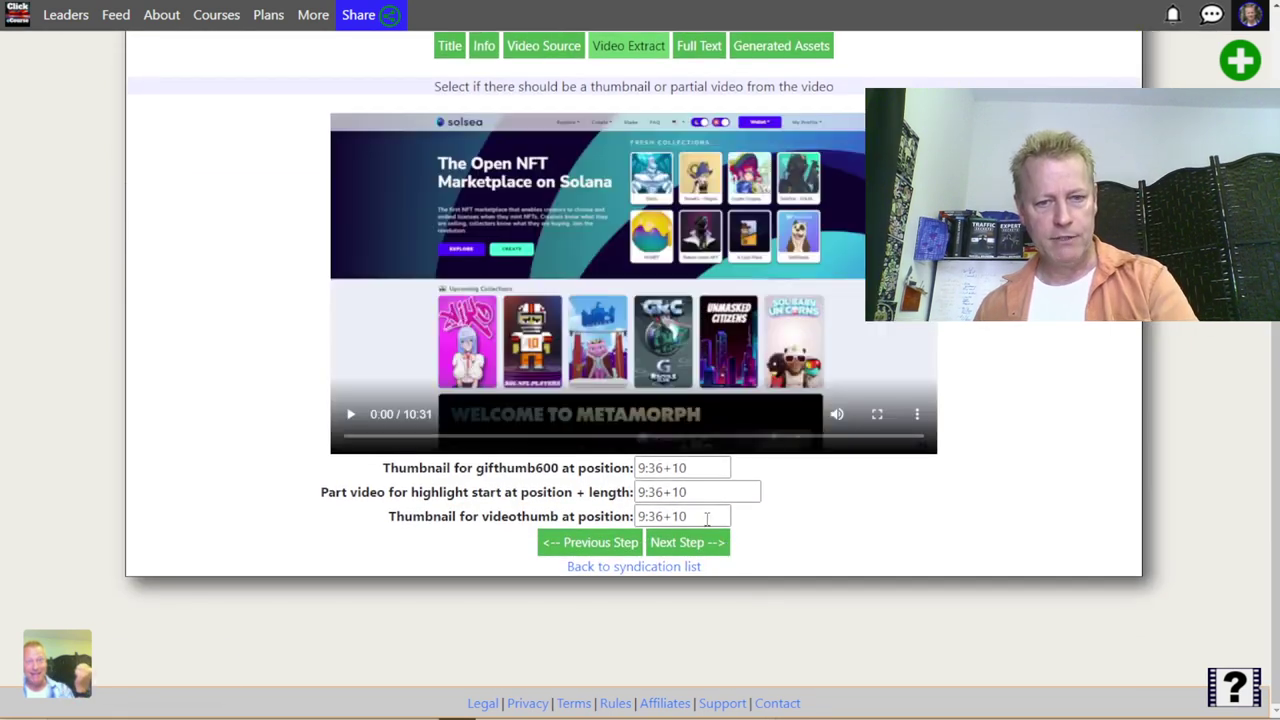
left_click(697, 496)
key("BackSpace")
key("BackSpace")
type("5")
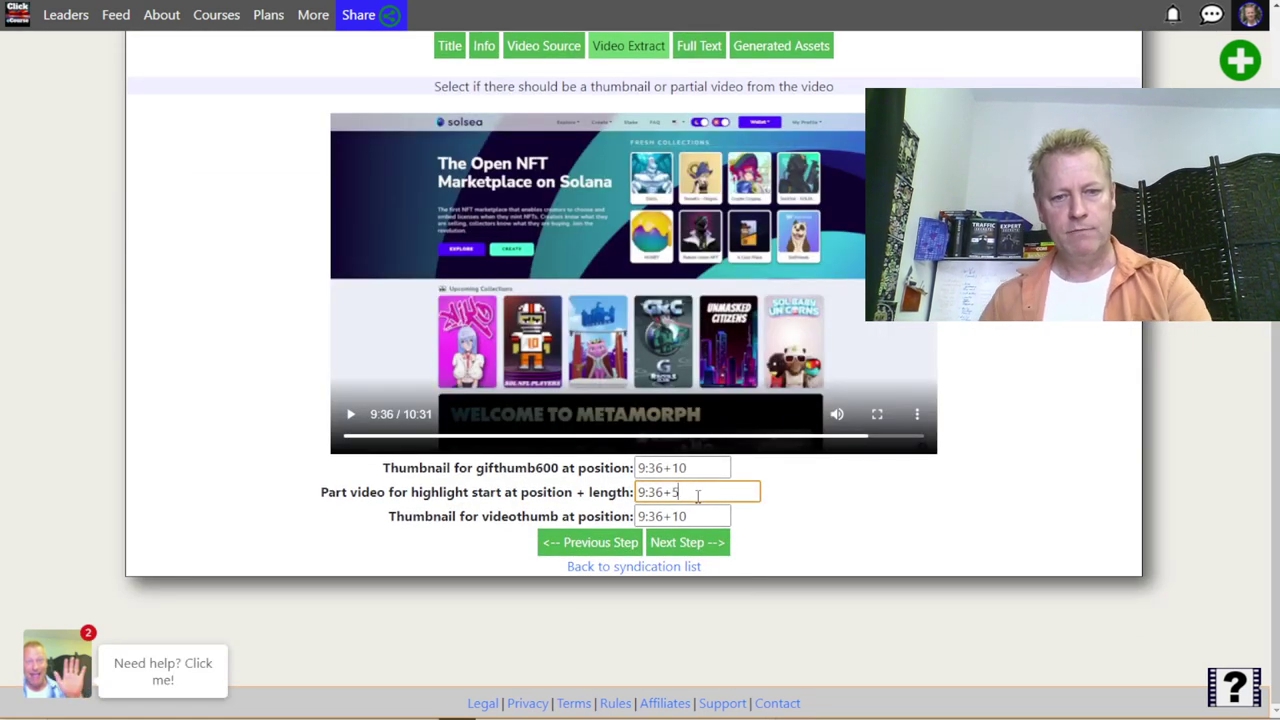
left_click(851, 514)
left_click(704, 472)
key("BackSpace")
key("BackSpace")
key("BackSpace")
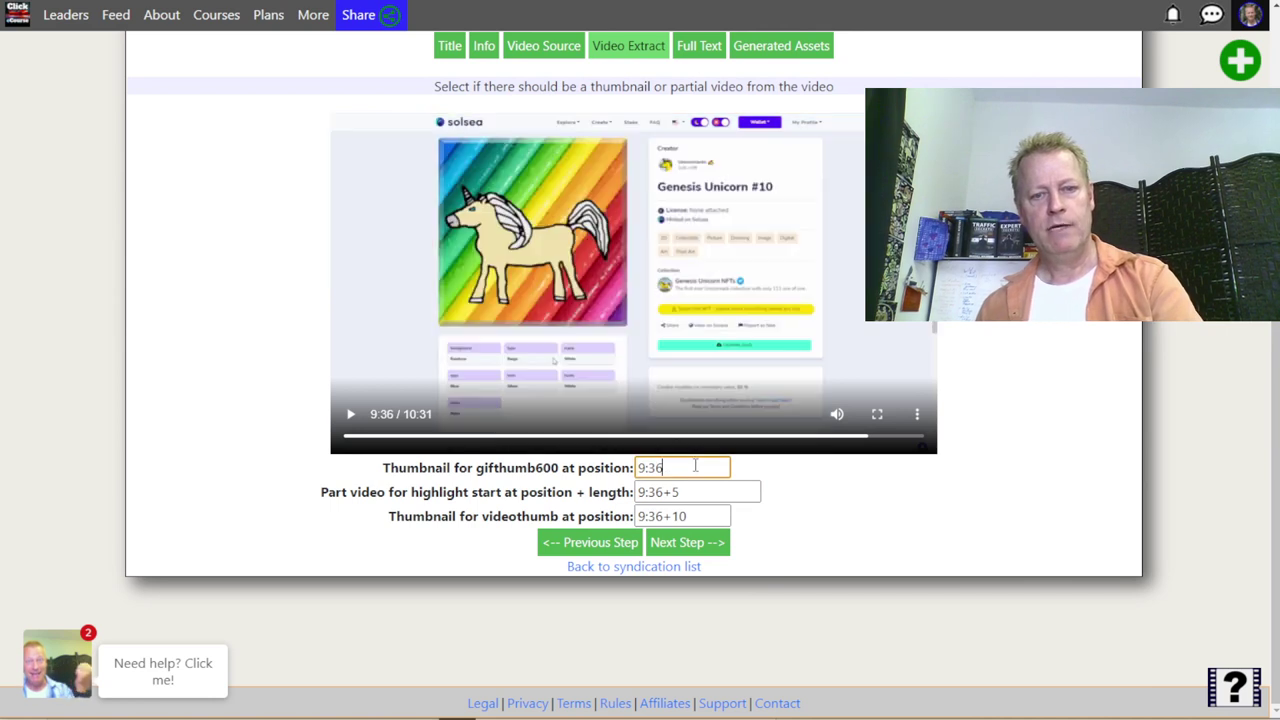
left_click(826, 528)
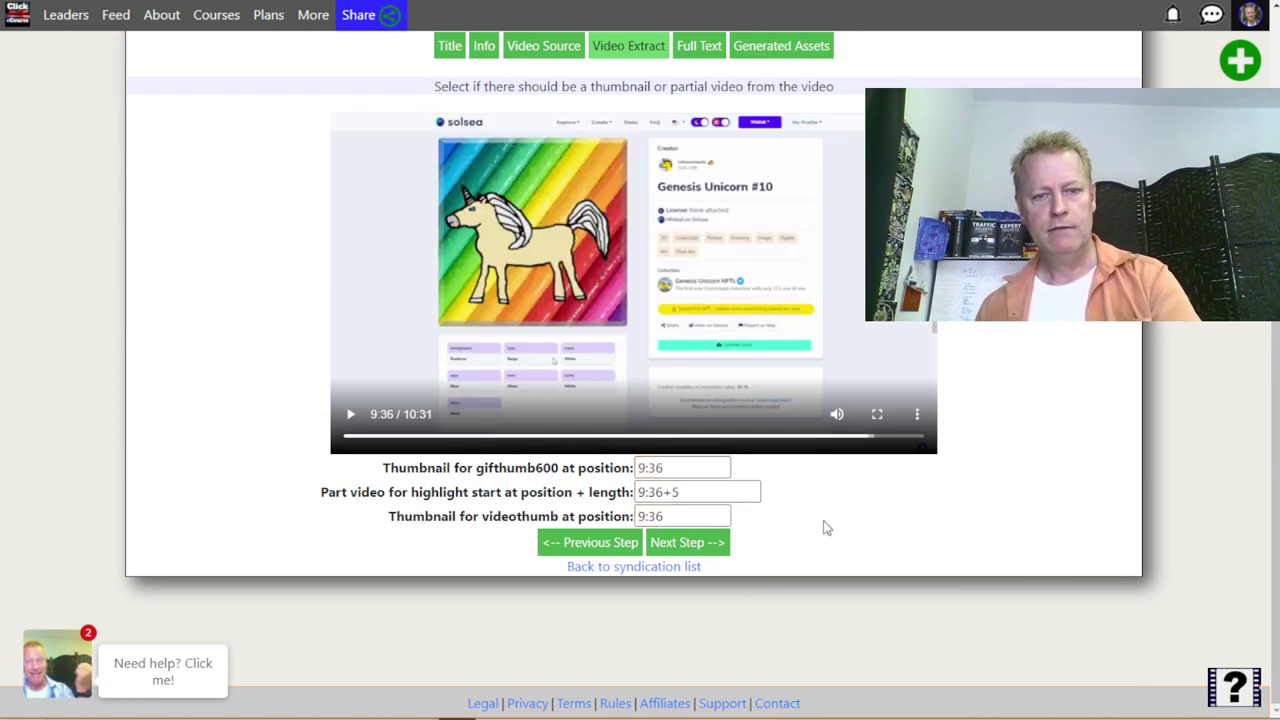
left_click(716, 549)
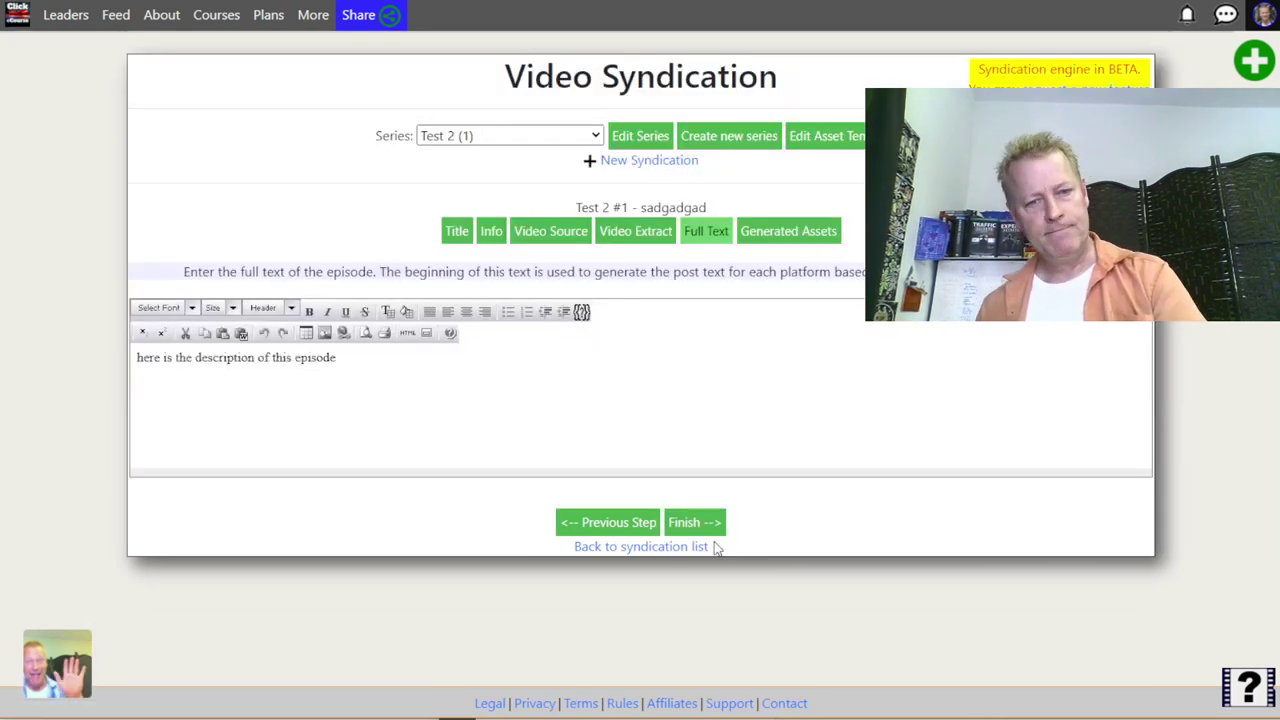
left_click(786, 232)
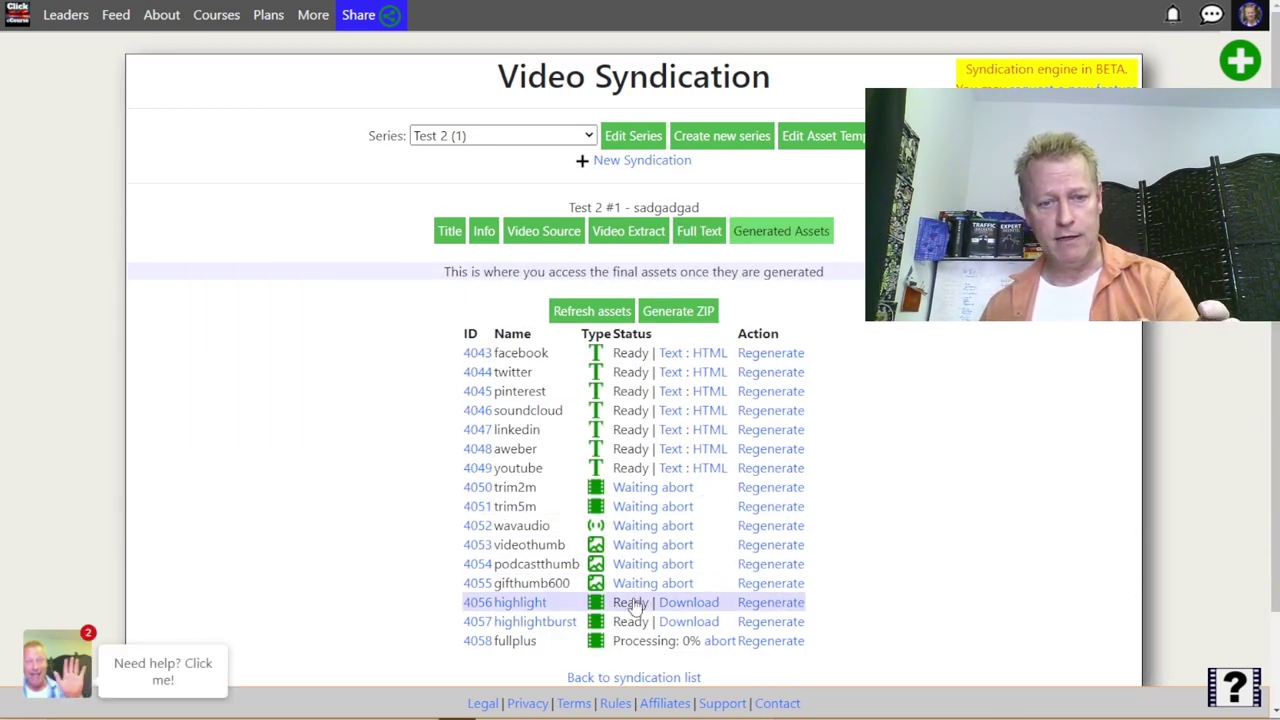
- Regenerate the highlight clip and abort the fullplus generation
left_click(762, 606)
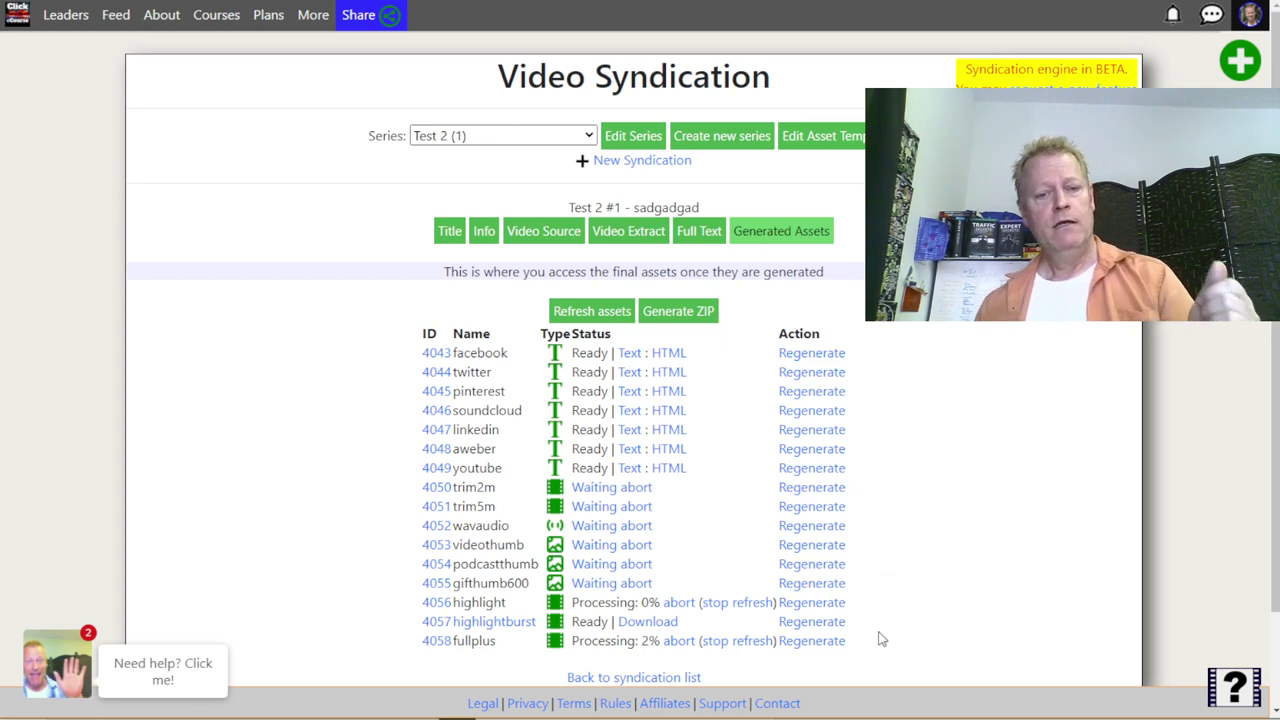
left_click(679, 641)
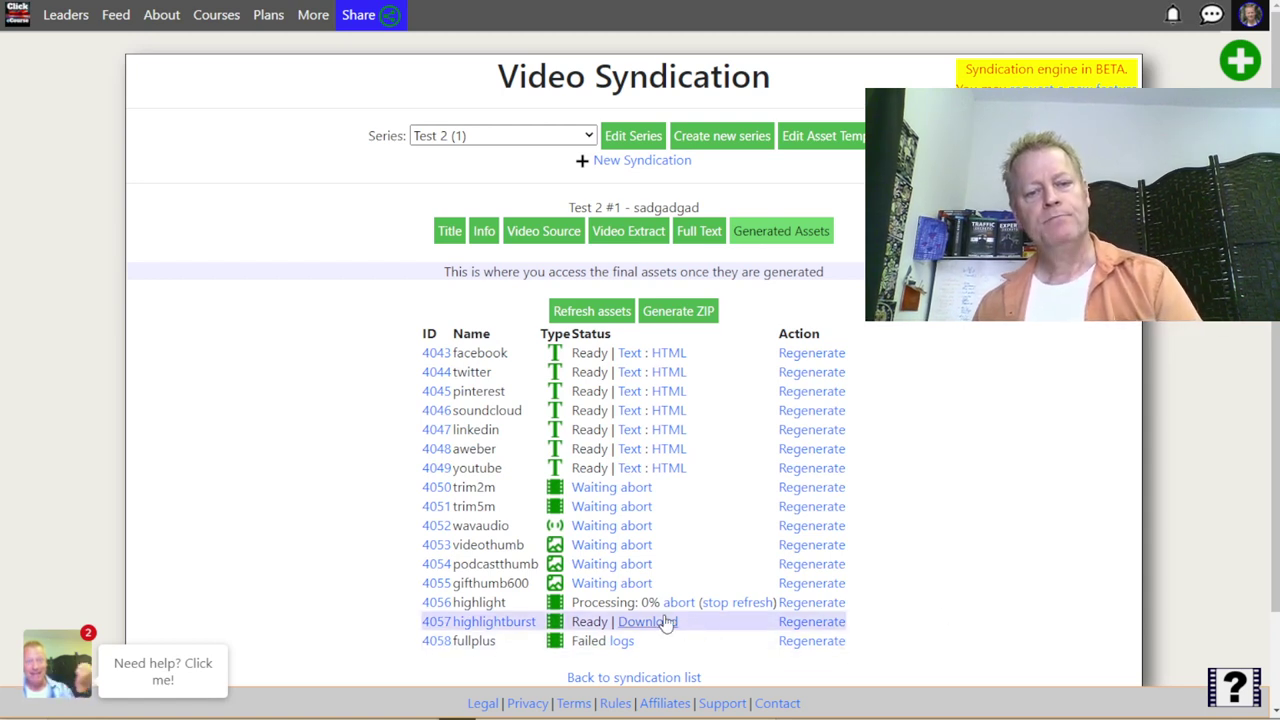
scroll(930, 580, "down", 1)
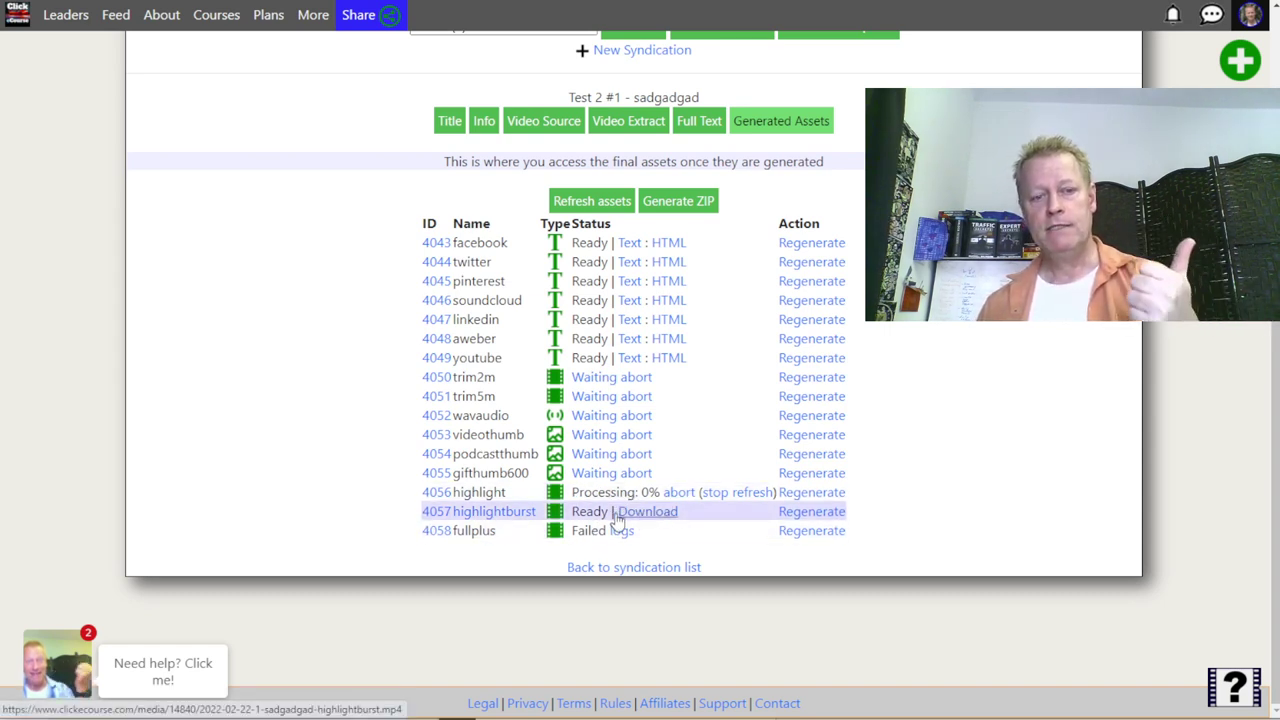
- Download and regenerate highlightburst, preview the new highlight, and open the highlightburst clip
left_click(695, 512)
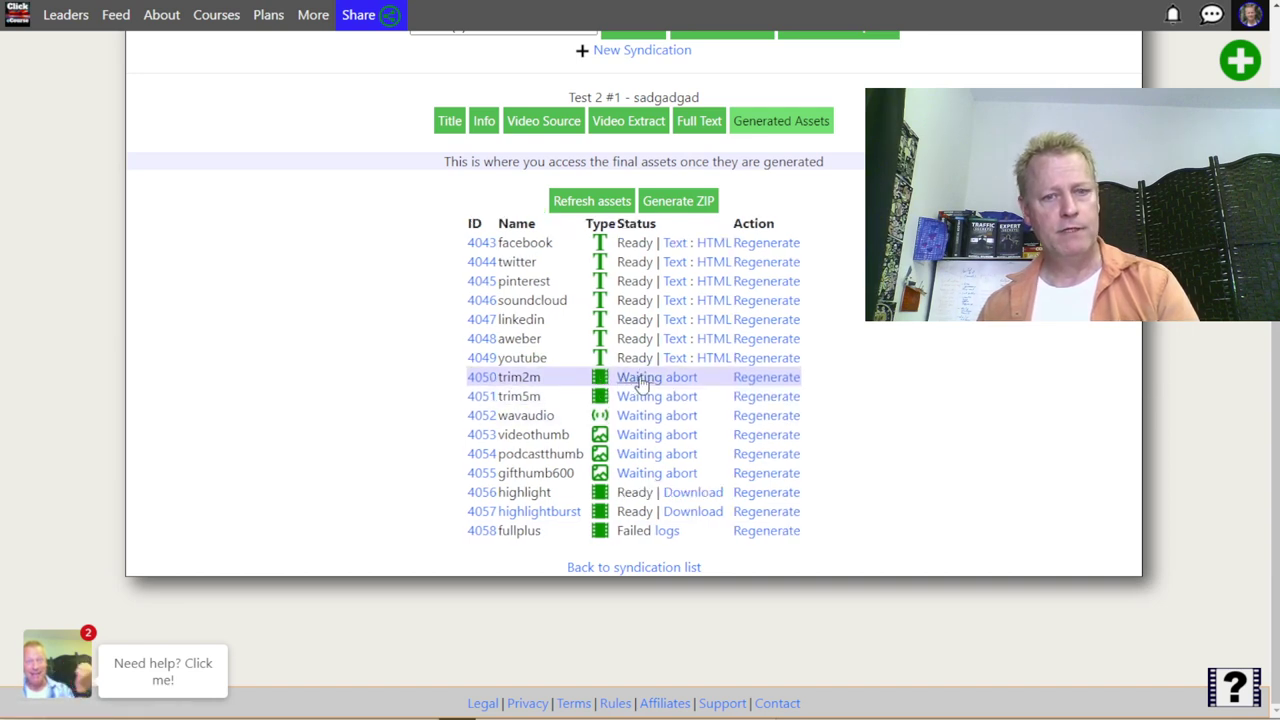
mouse_move(640, 385)
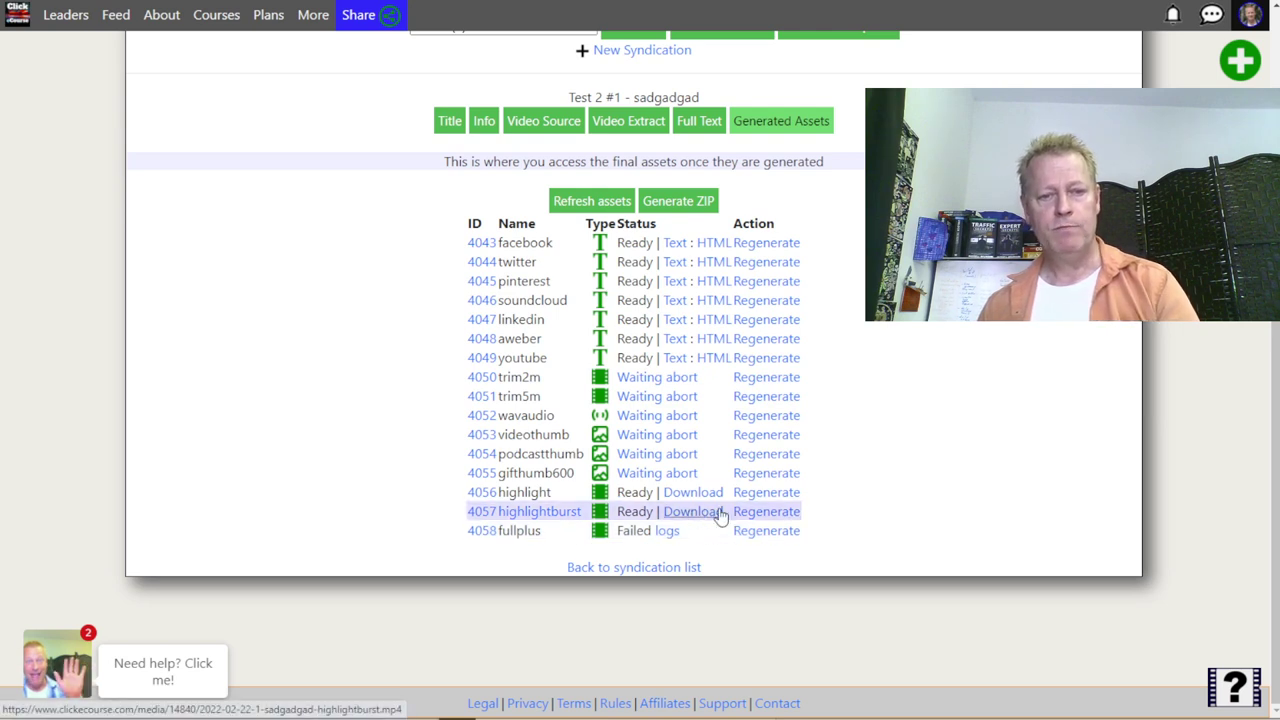
left_click(763, 512)
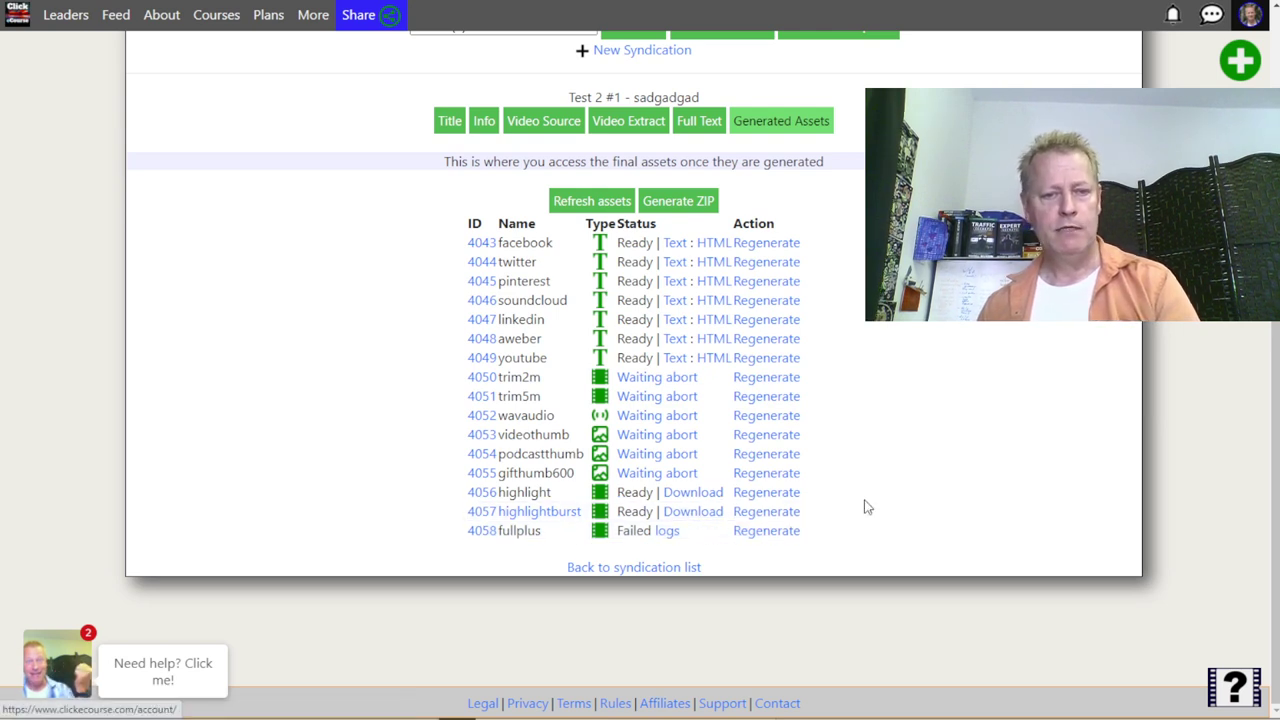
left_click(680, 494)
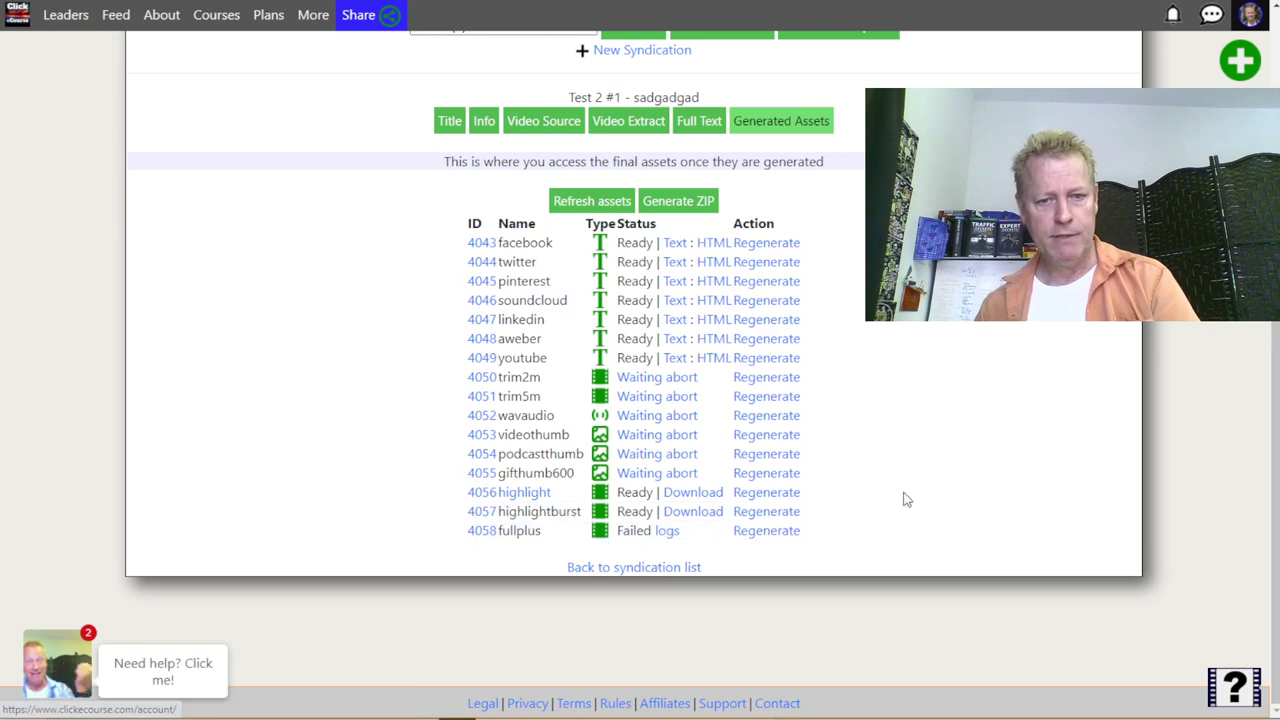
left_click(696, 513)
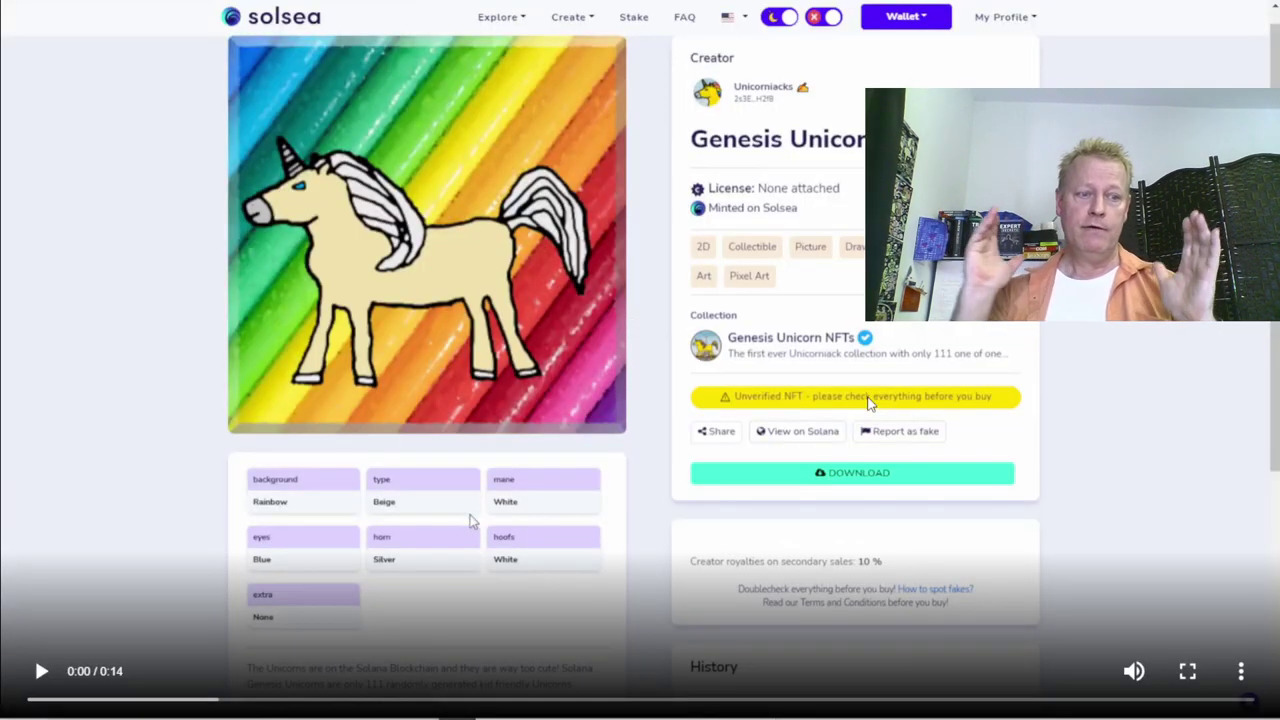
- Play the 14-second highlightburst clip
left_click(473, 520)
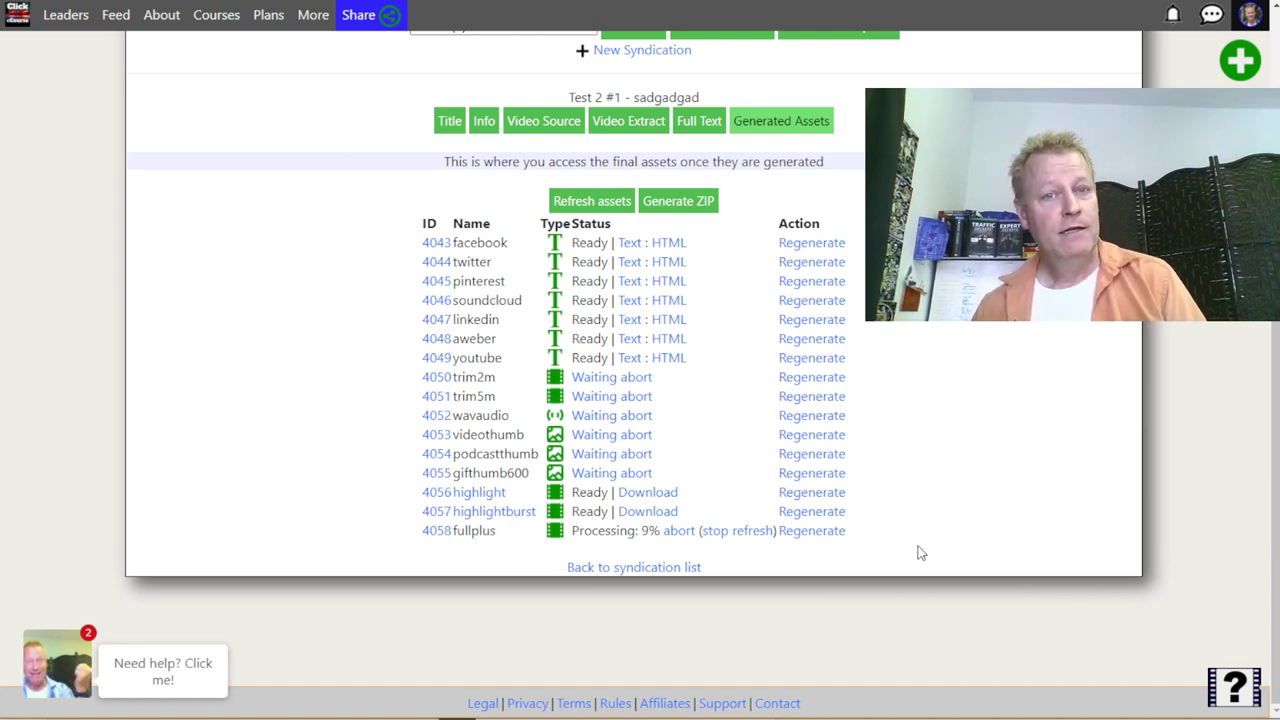
- Bring up the Notepad notes ending with the highlight, logo burst, trimmed video and outtro sequence
scroll(895, 480, "up", 2)
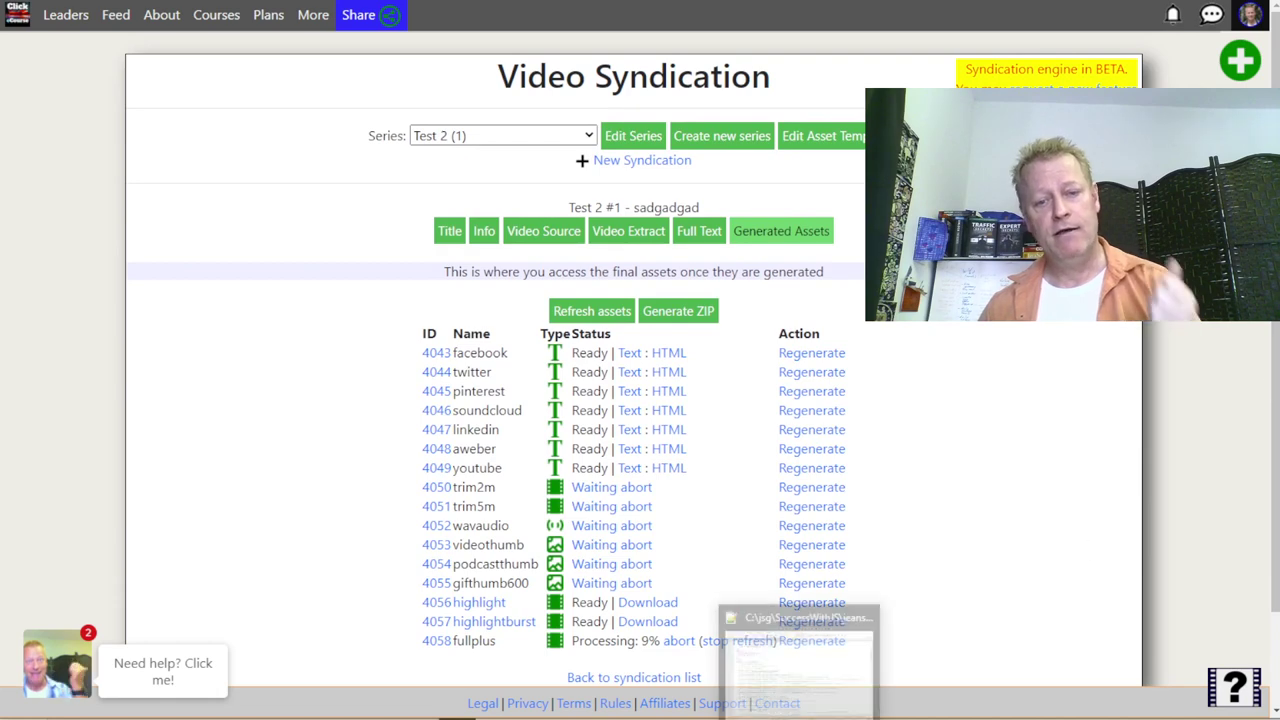
mouse_move(680, 617)
key("alt+Tab")
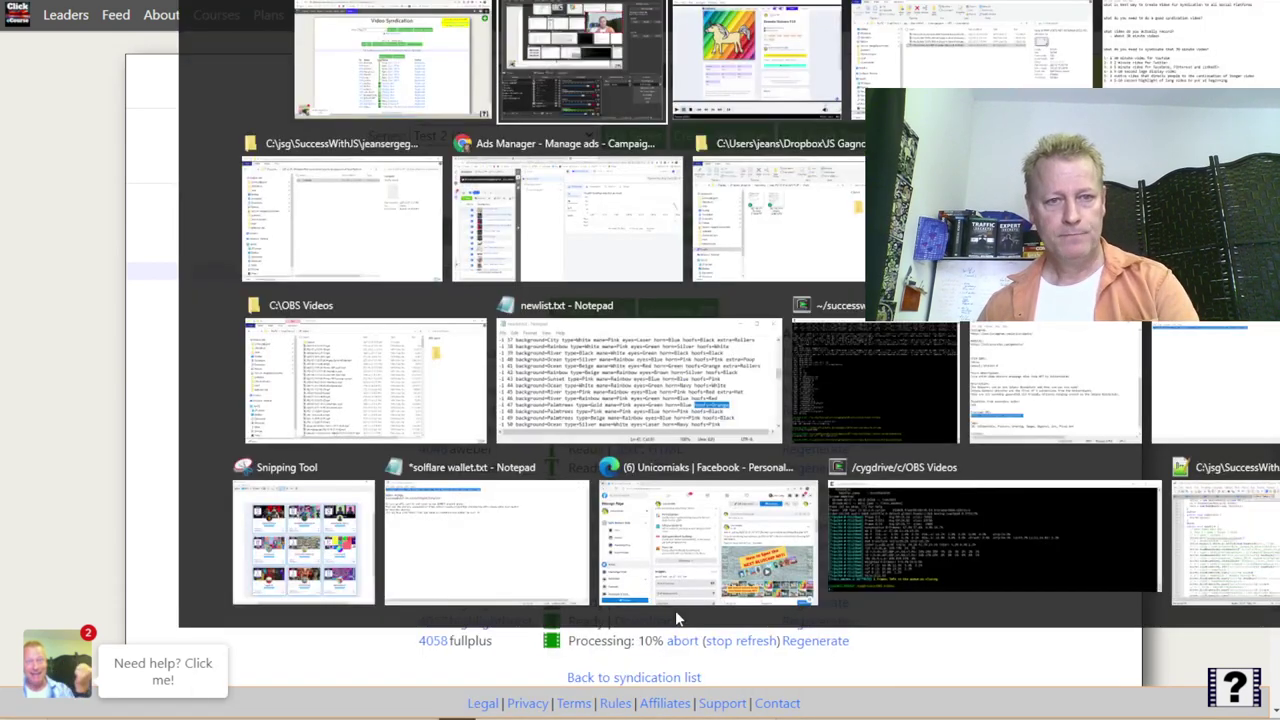
key("alt+Tab")
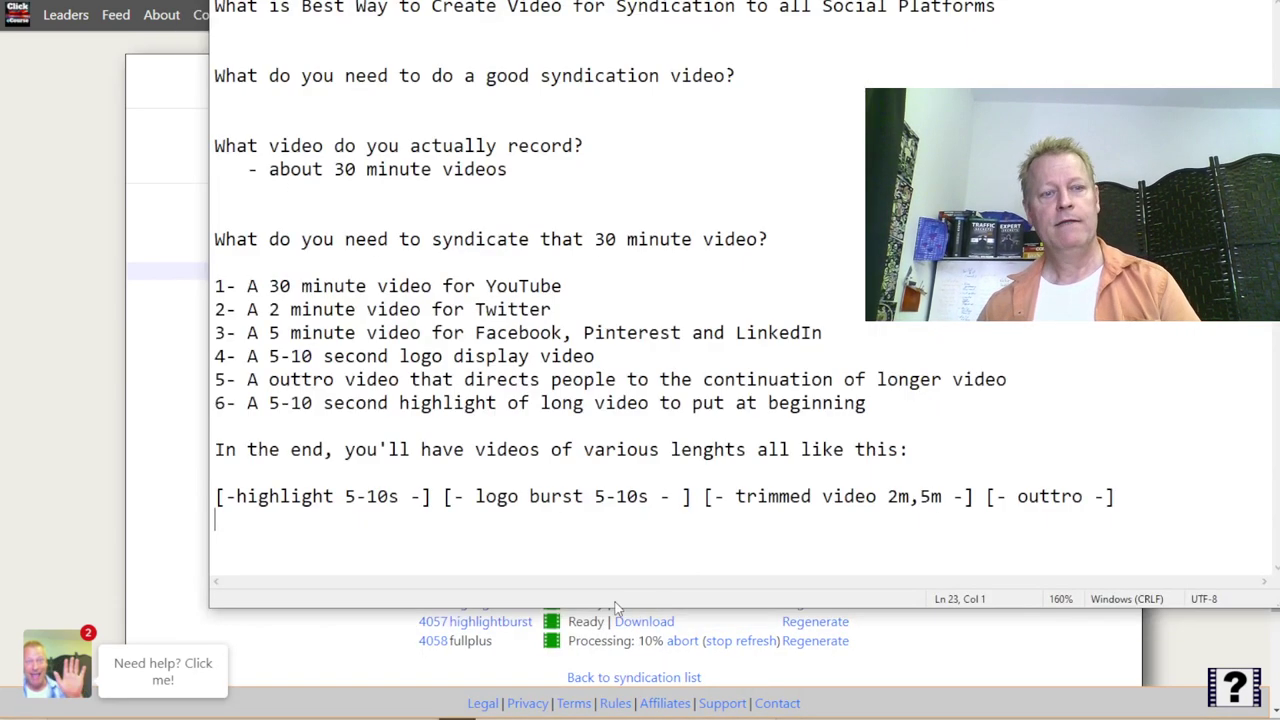